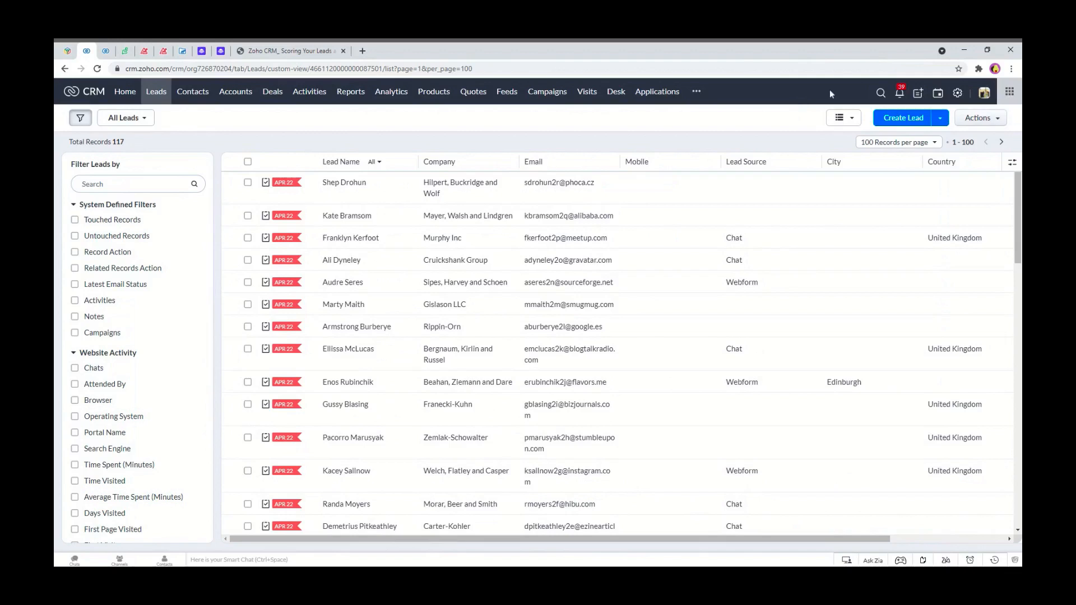
Open Setup and search for and open Scoring Rules.
click(958, 95)
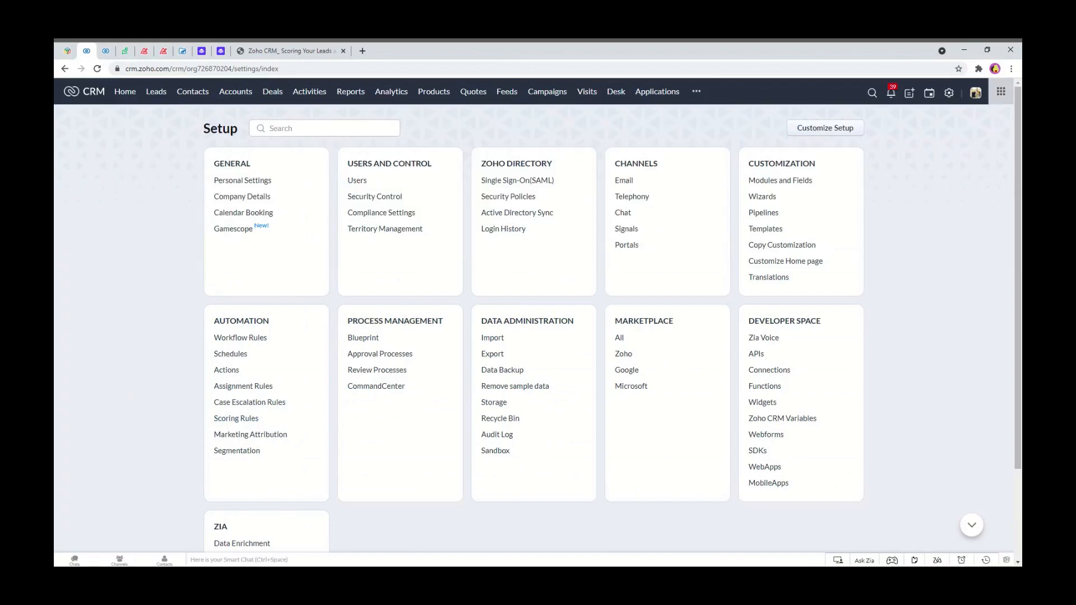
click(325, 128)
text(sco)
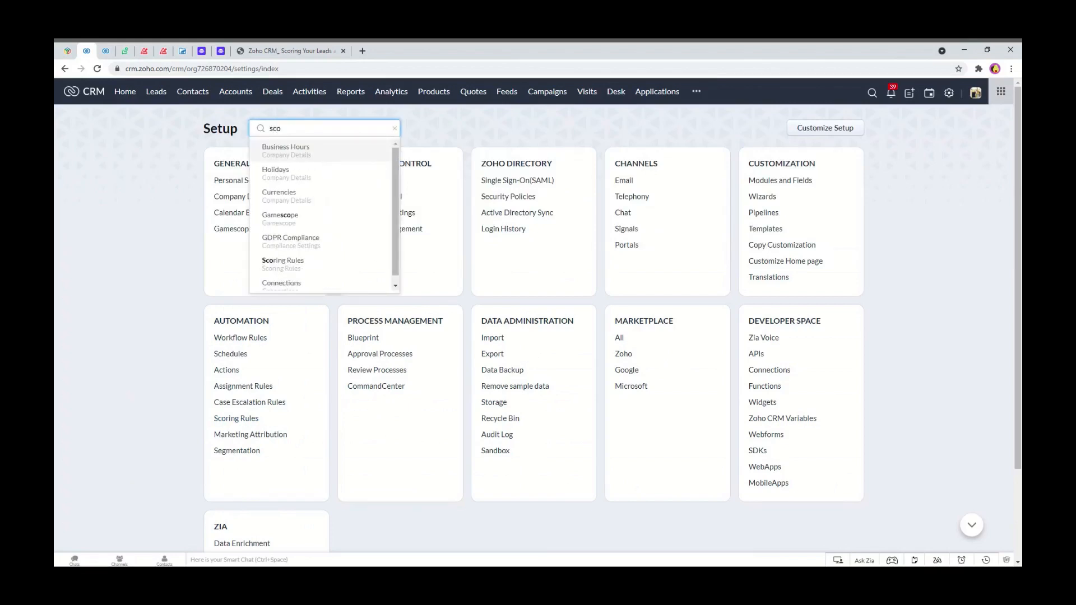
text(r)
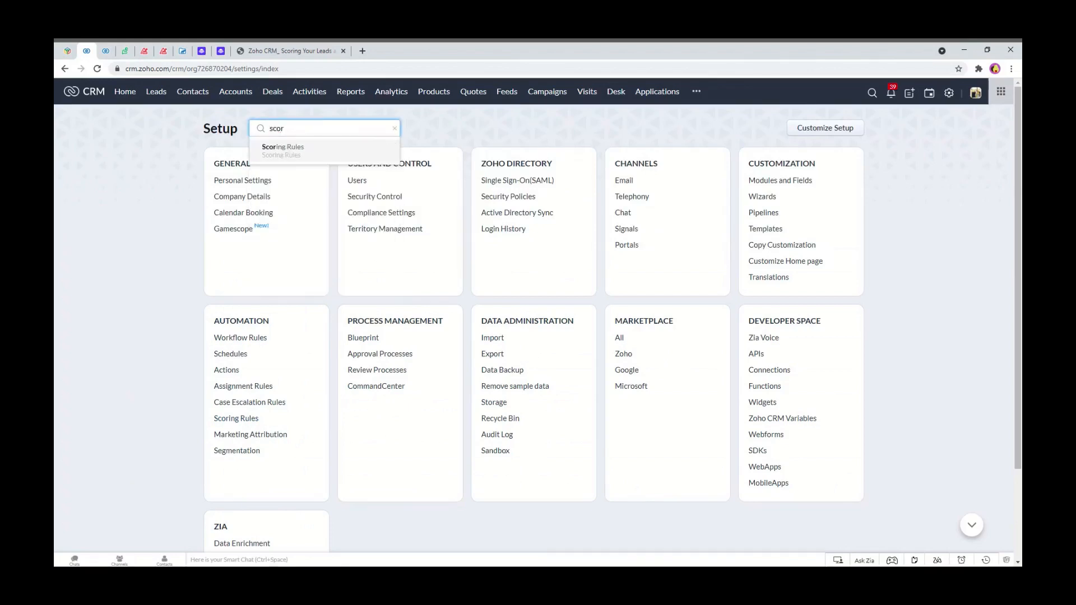
click(296, 156)
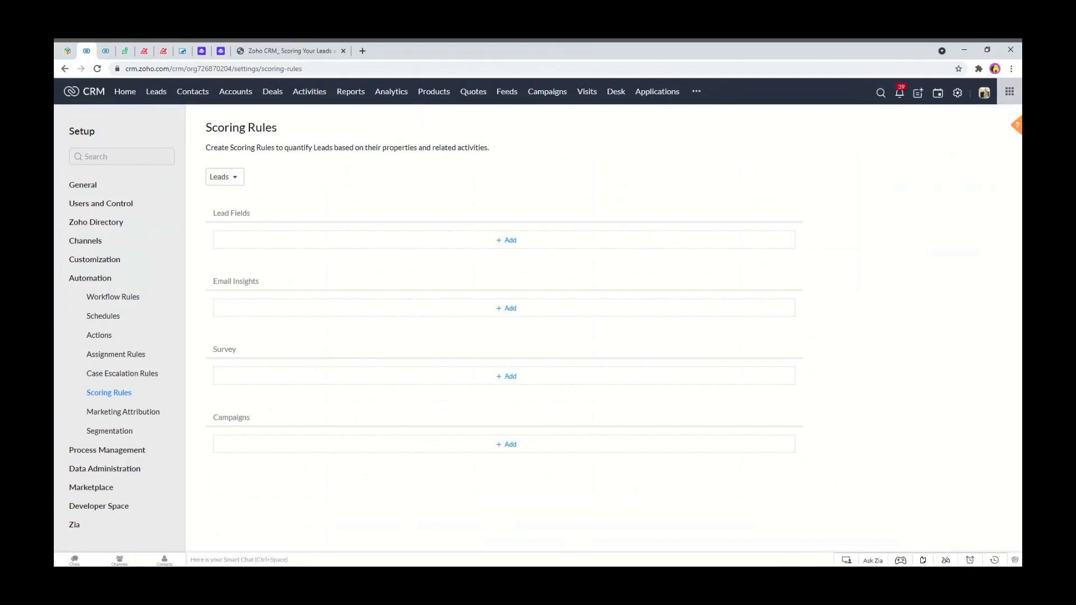
Switch the scoring rules module between Leads, Contacts, Accounts and Deals to compare their sections, ending on Leads.
click(241, 181)
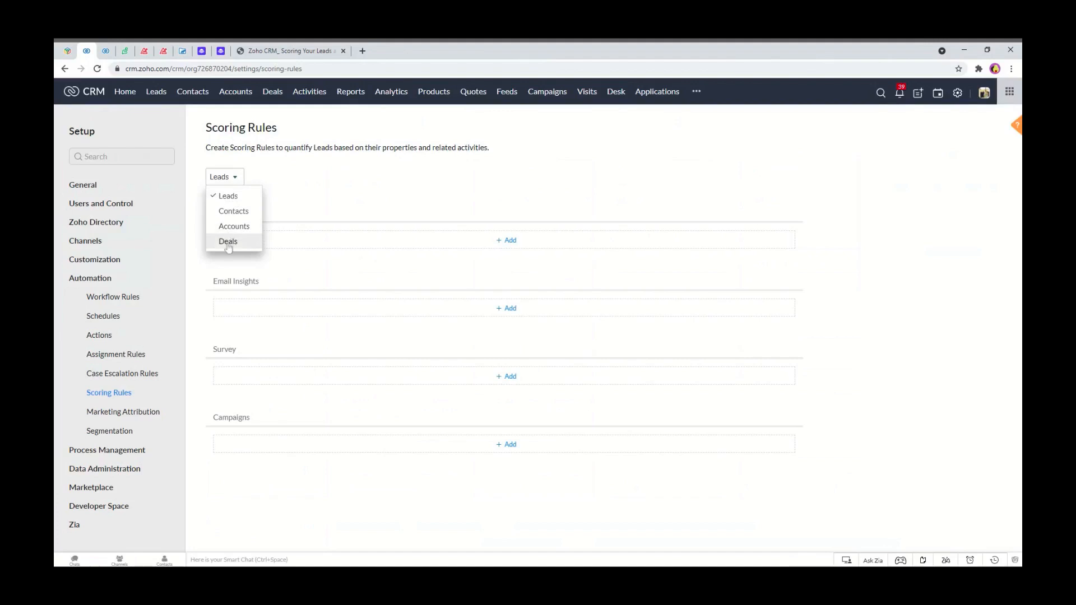
click(287, 196)
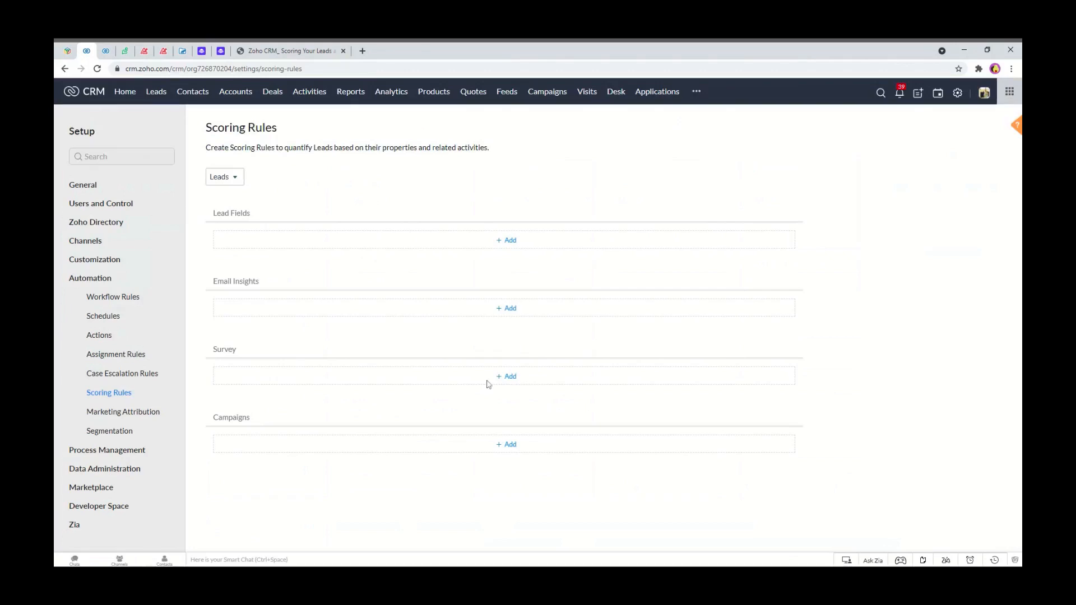
click(224, 177)
click(227, 209)
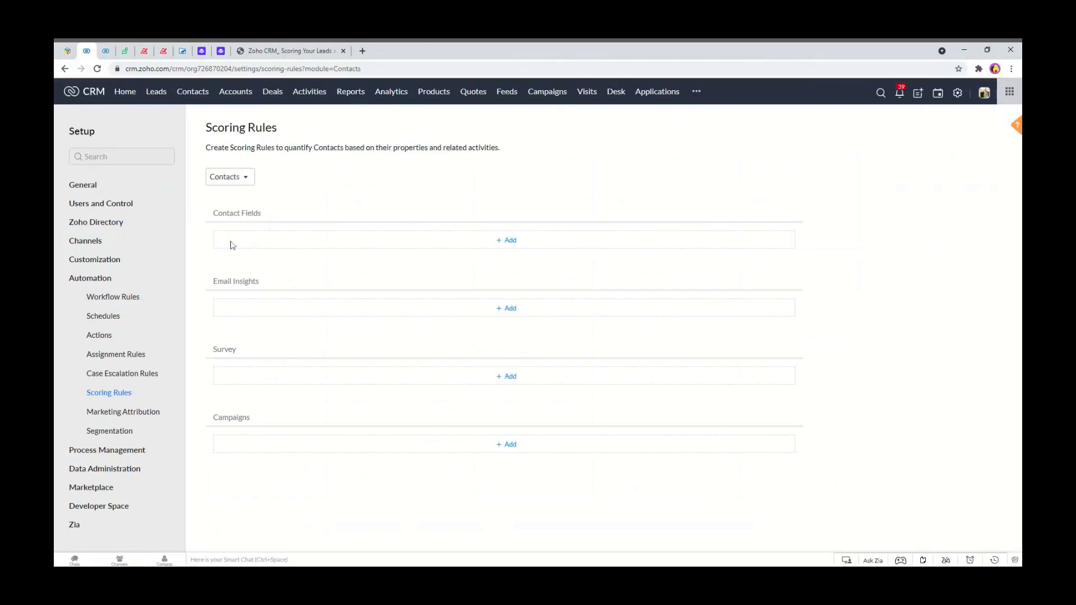
click(230, 177)
click(235, 224)
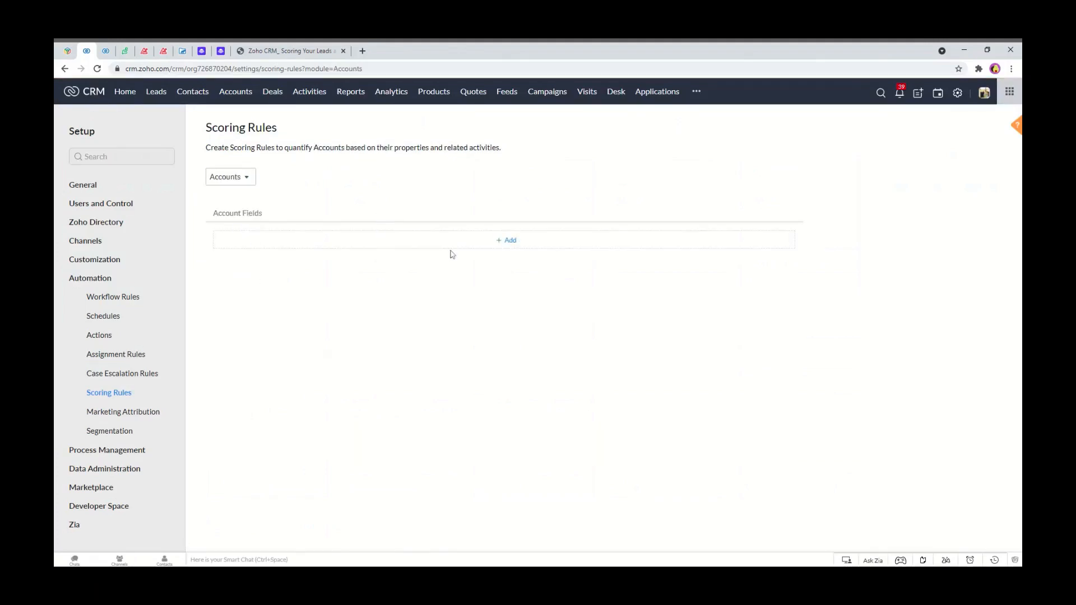
click(243, 181)
click(228, 241)
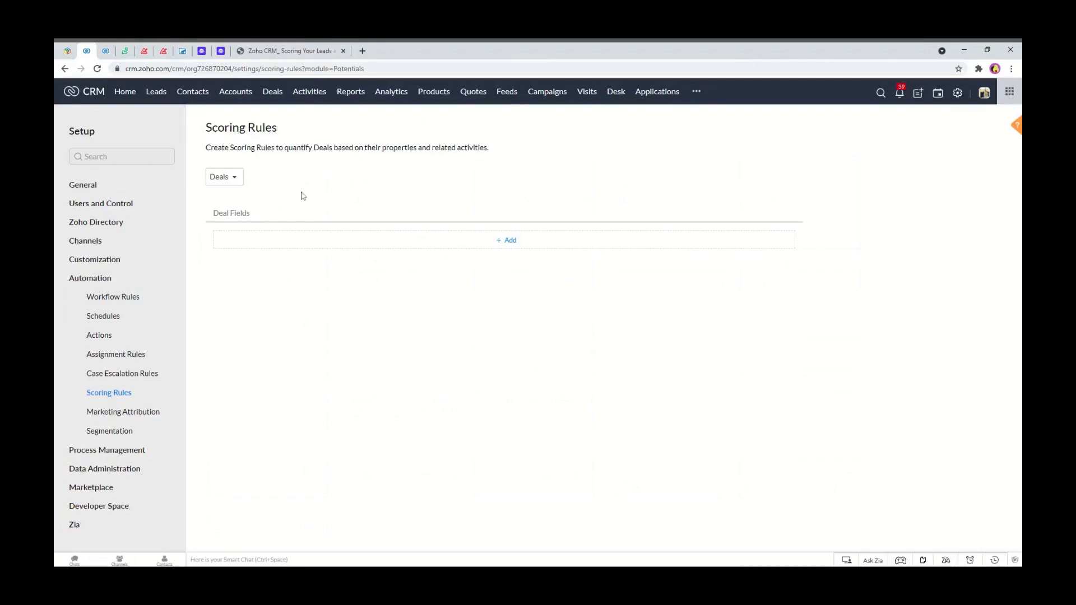
click(242, 186)
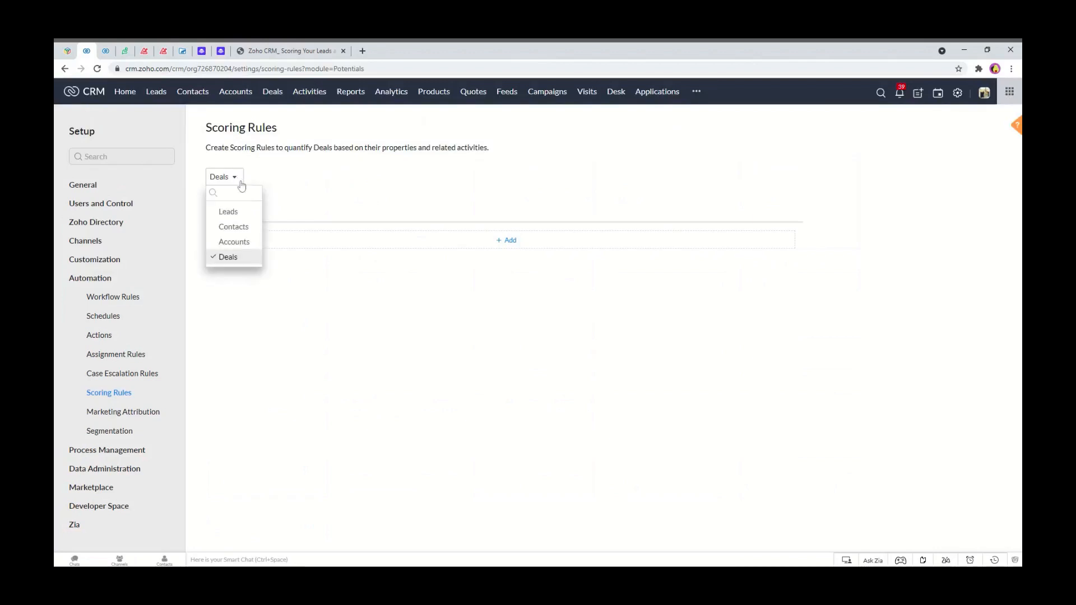
click(239, 193)
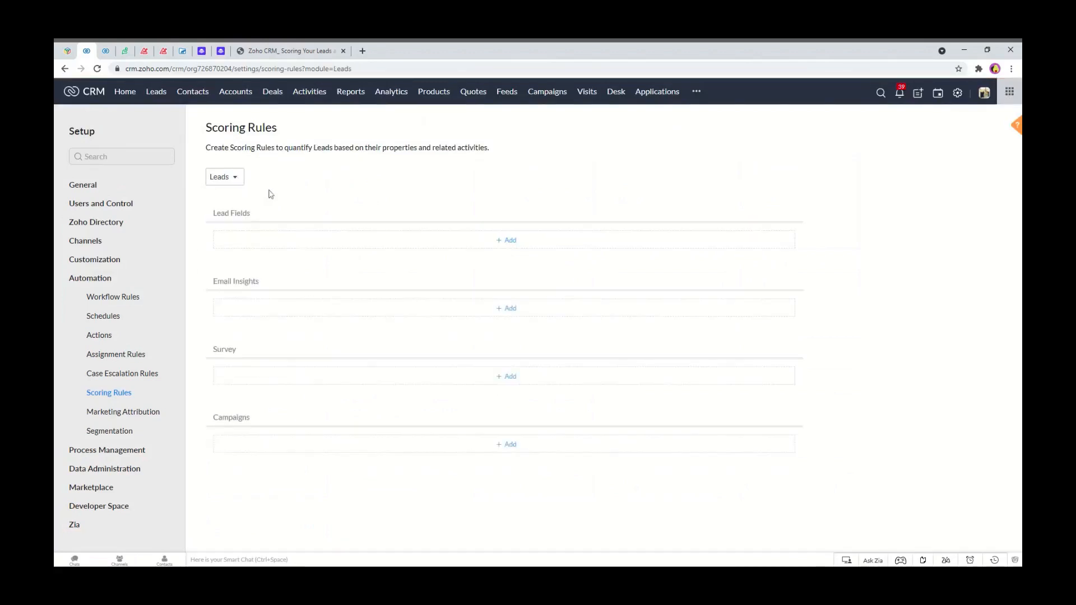
Review the leads list and its available columns in the column manager without changing them.
click(106, 51)
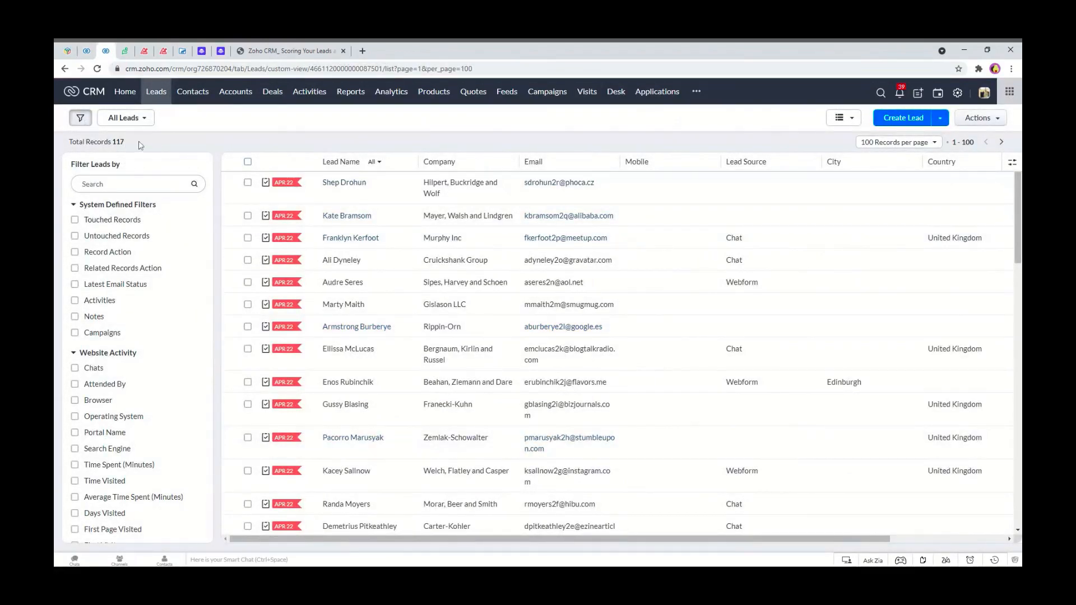
scroll(435, 356, down, 1)
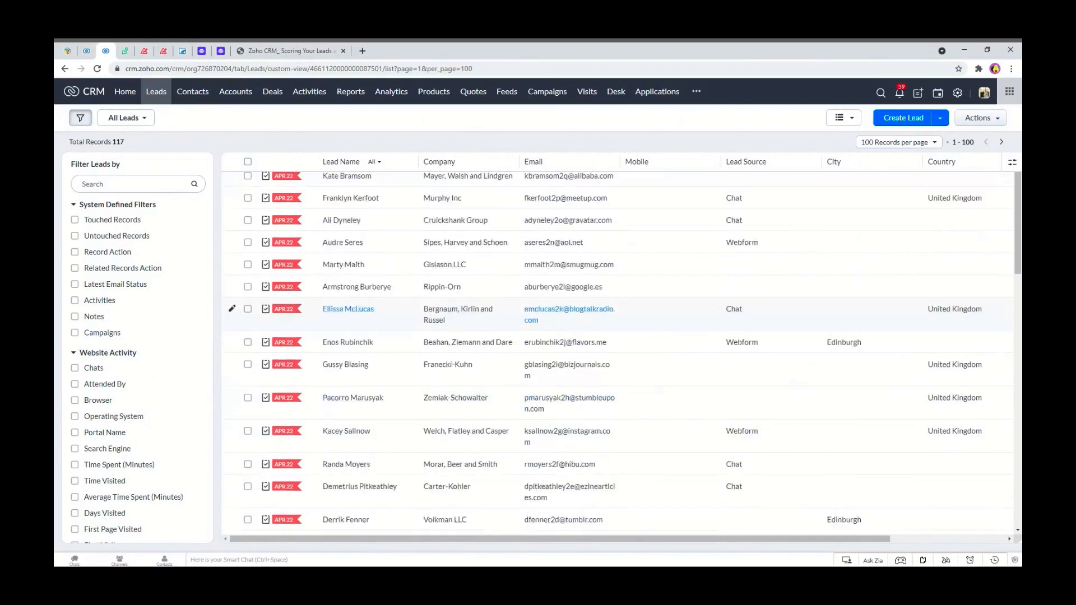
scroll(448, 292, up, 1)
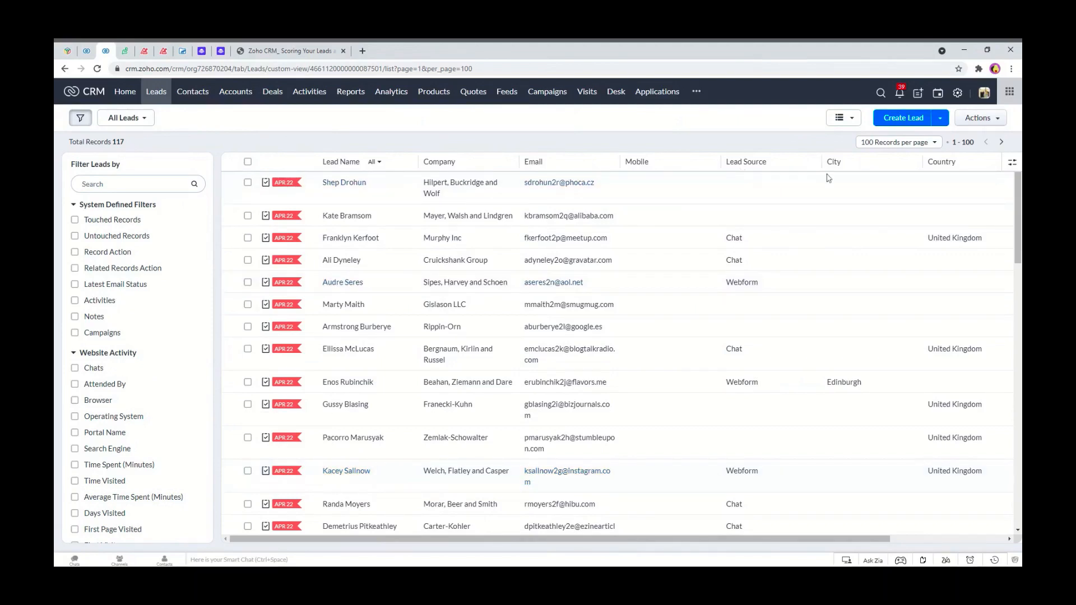
click(1012, 165)
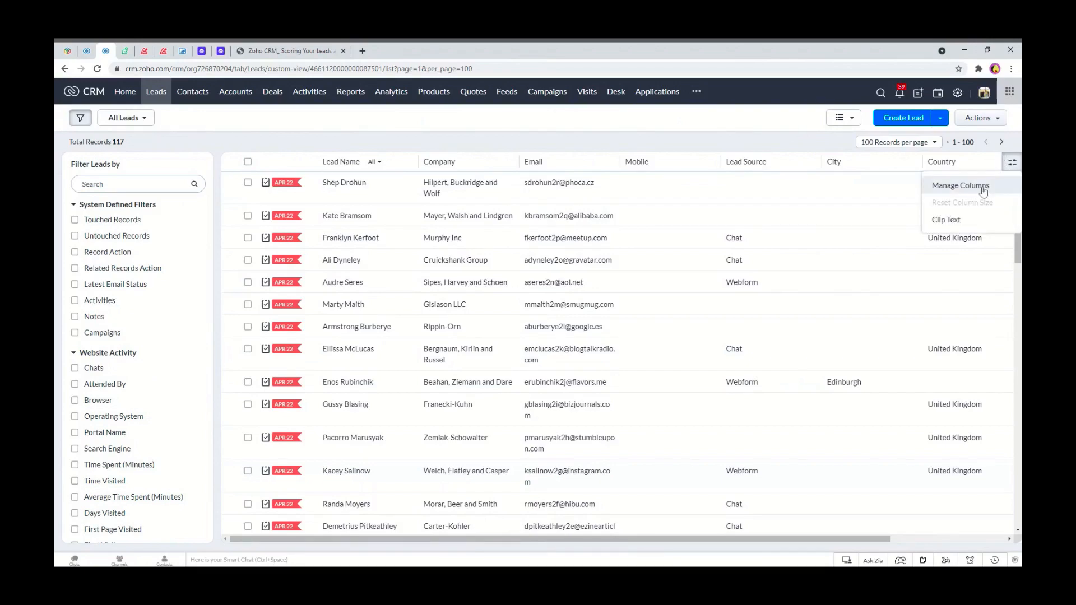
click(960, 185)
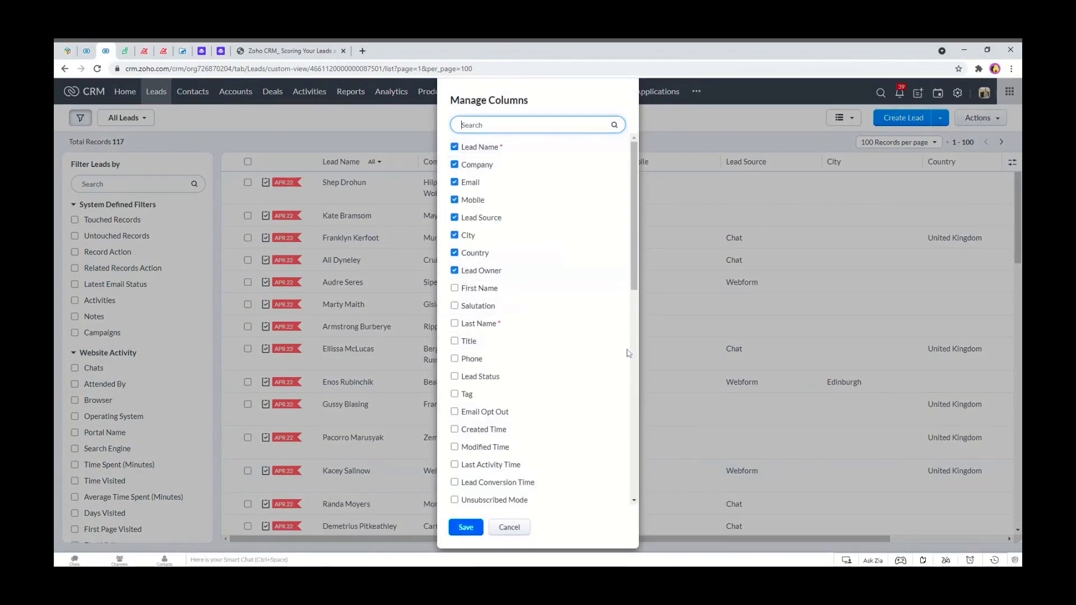
click(508, 527)
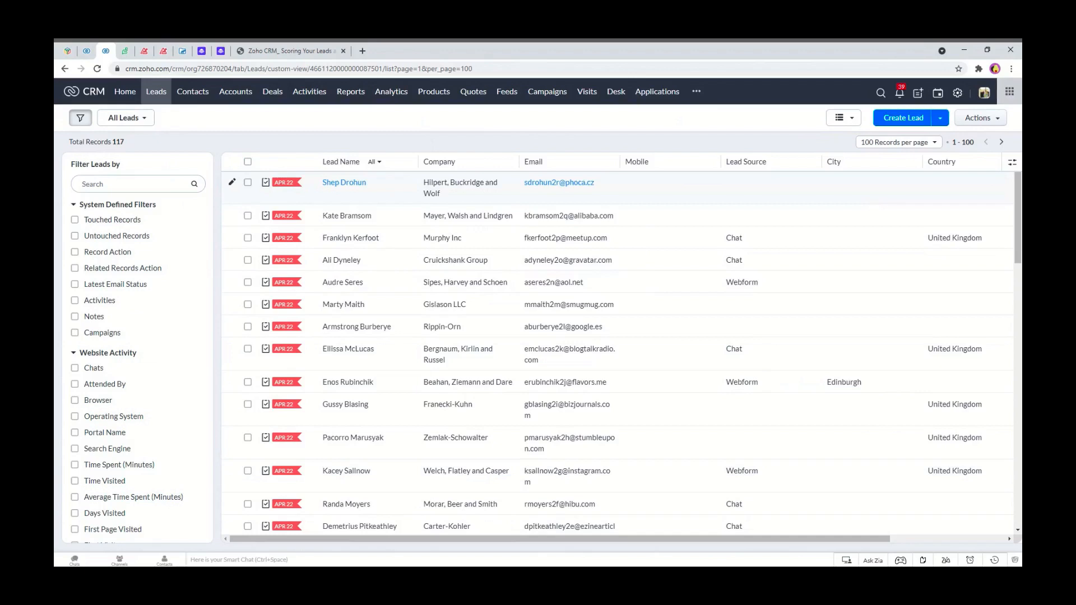
Return to Scoring Rules, add a Lead Fields rule and choose Lead Source as its criterion field.
click(87, 50)
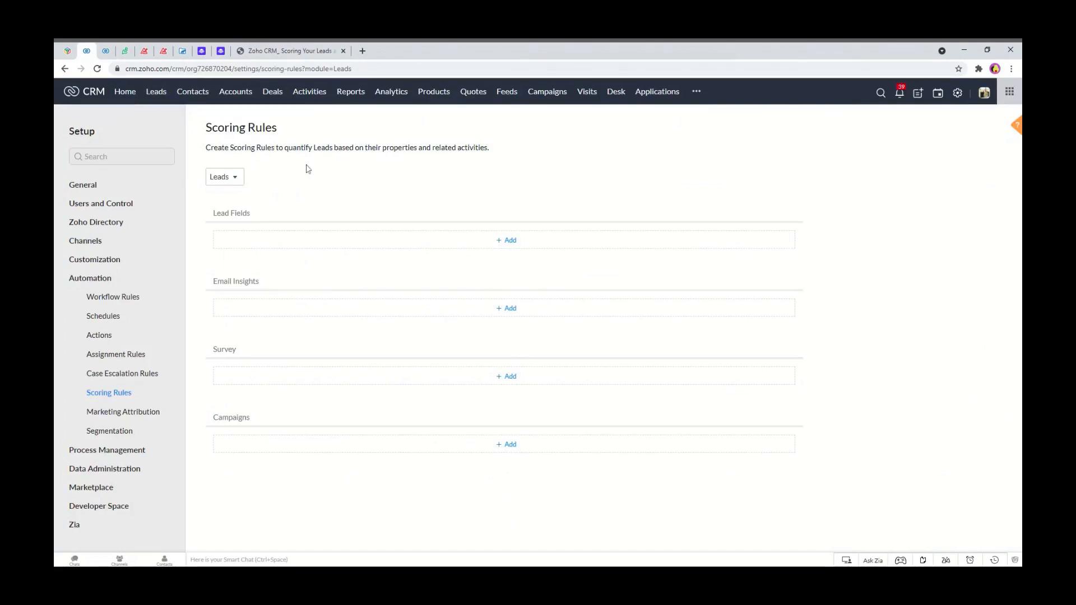
click(515, 247)
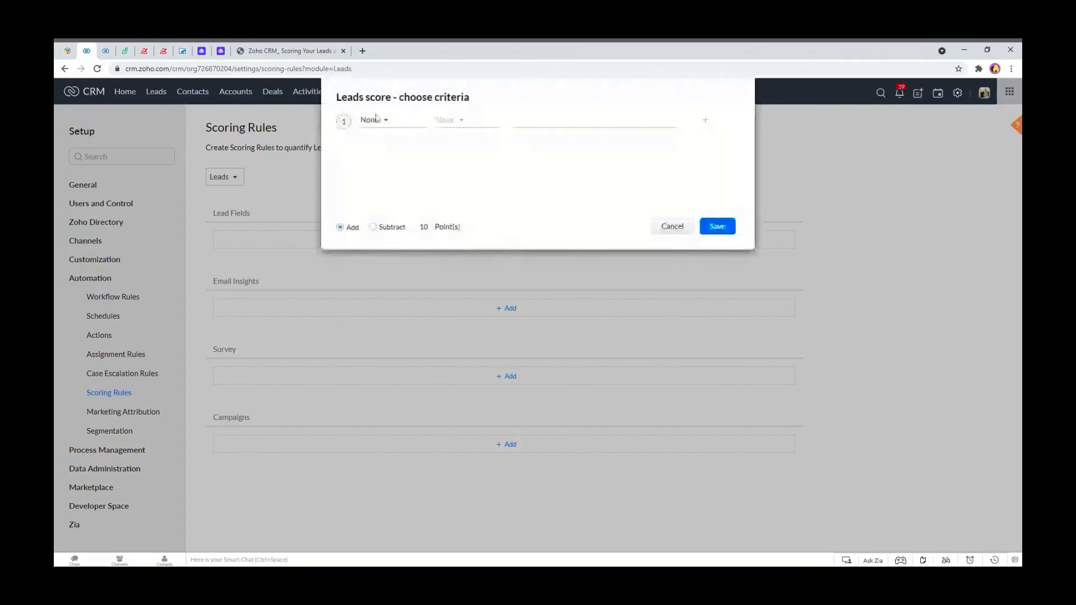
click(371, 120)
scroll(413, 179, down, 1)
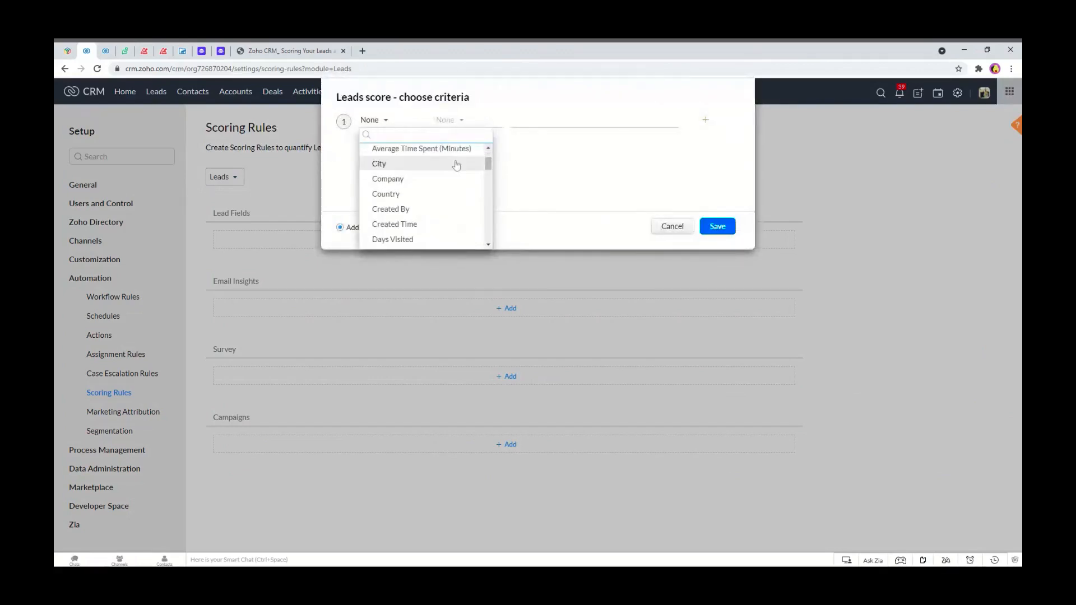
mouse_move(488, 160)
mouse_down()
mouse_move(487, 207)
mouse_move(487, 177)
mouse_up()
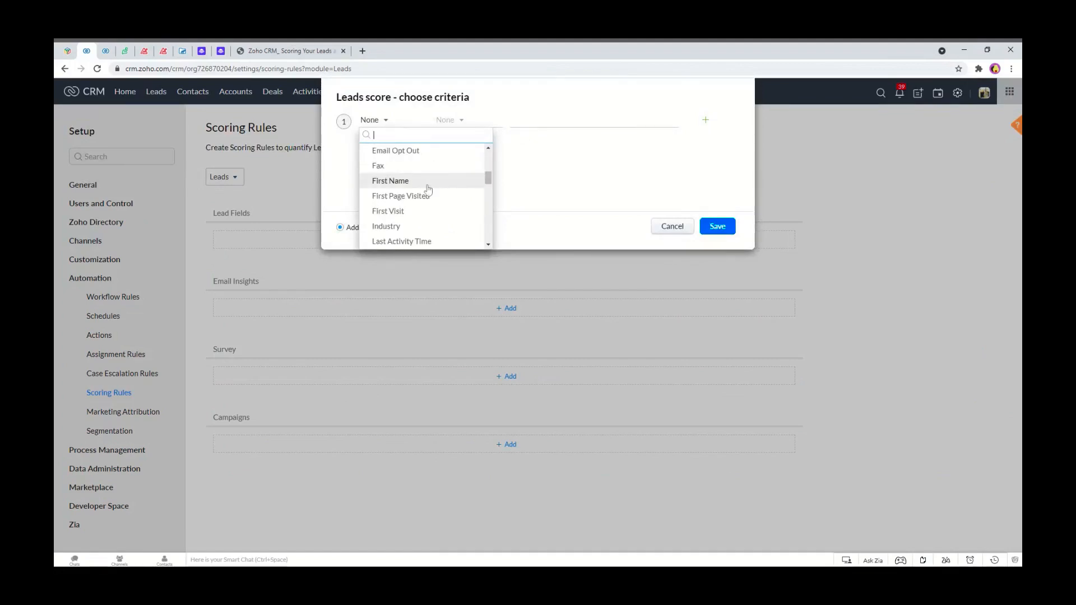
scroll(427, 194, down, 3)
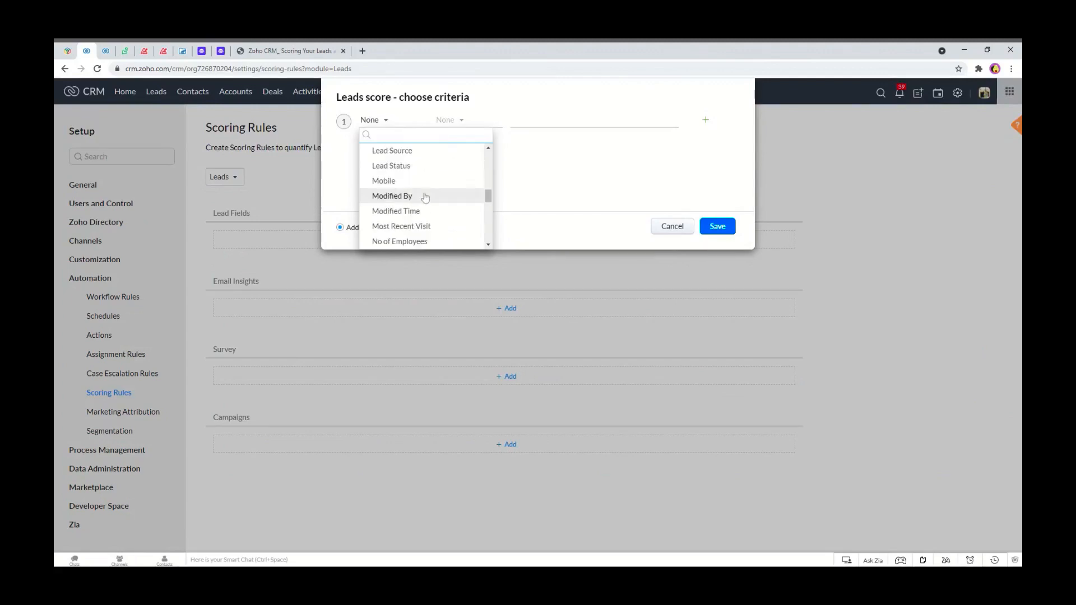
scroll(421, 185, up, 1)
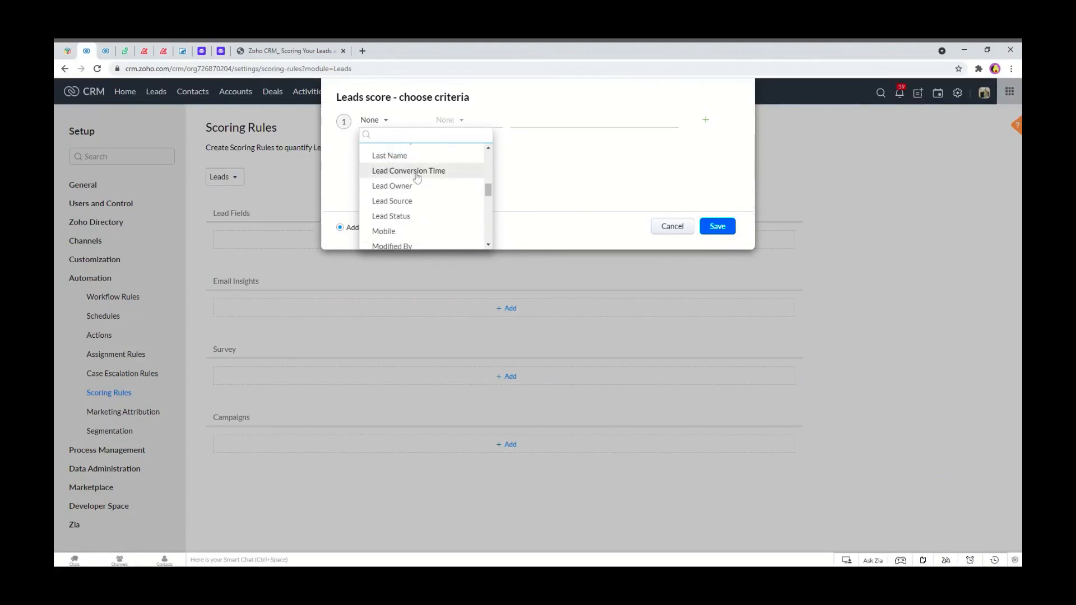
scroll(417, 177, down, 3)
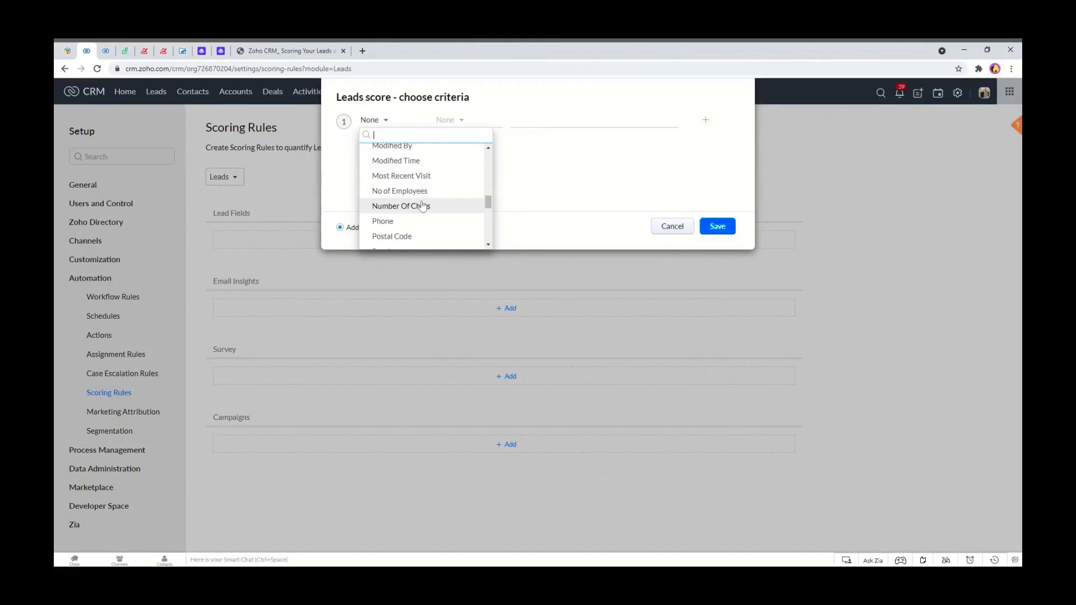
scroll(430, 210, down, 1)
scroll(429, 210, down, 2)
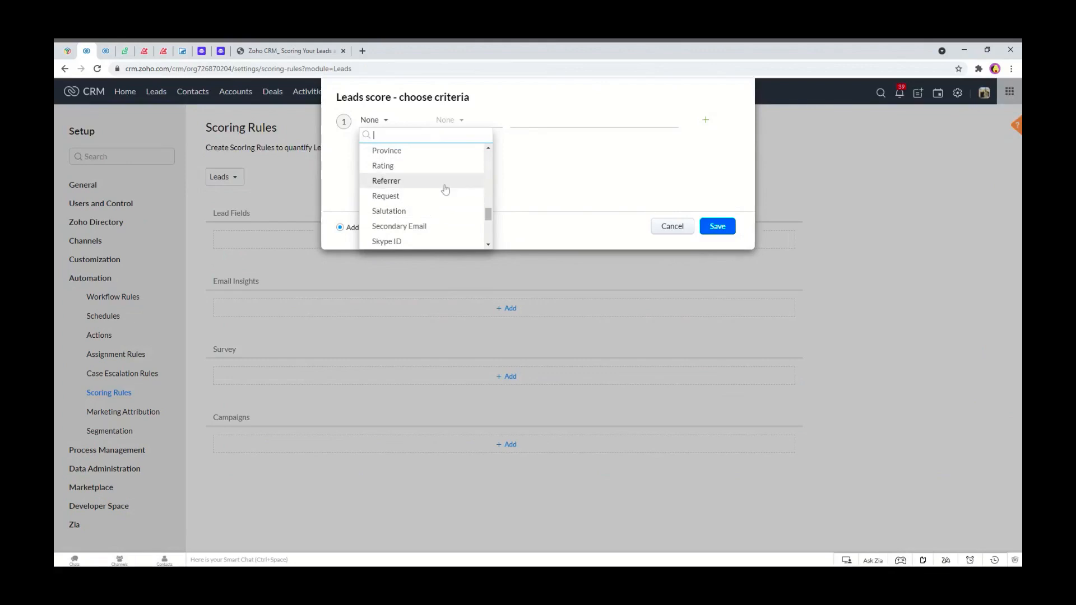
scroll(446, 190, down, 1)
scroll(446, 190, down, 2)
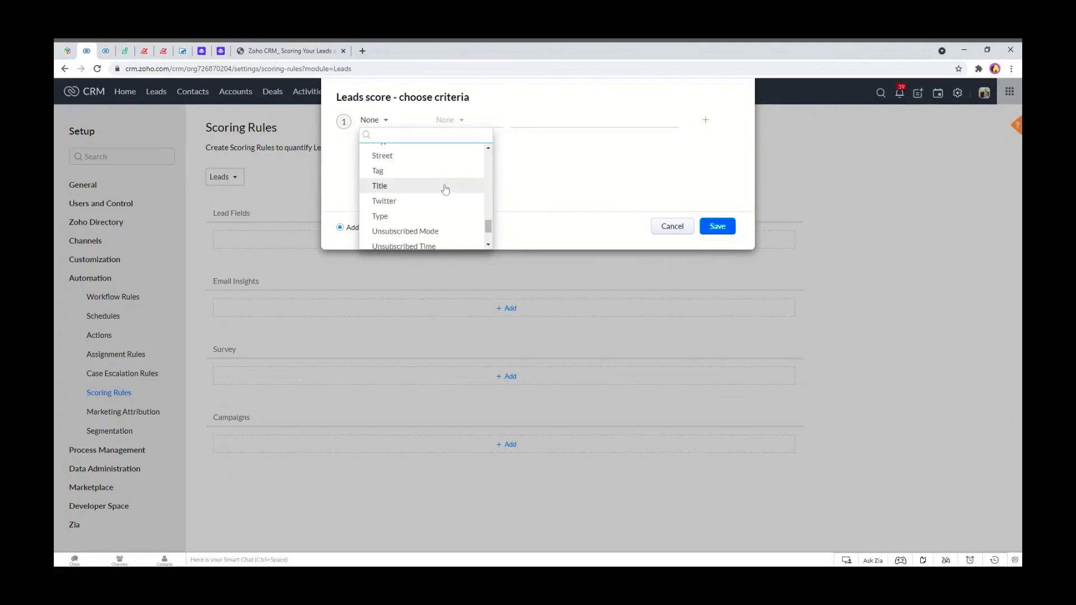
scroll(445, 190, down, 2)
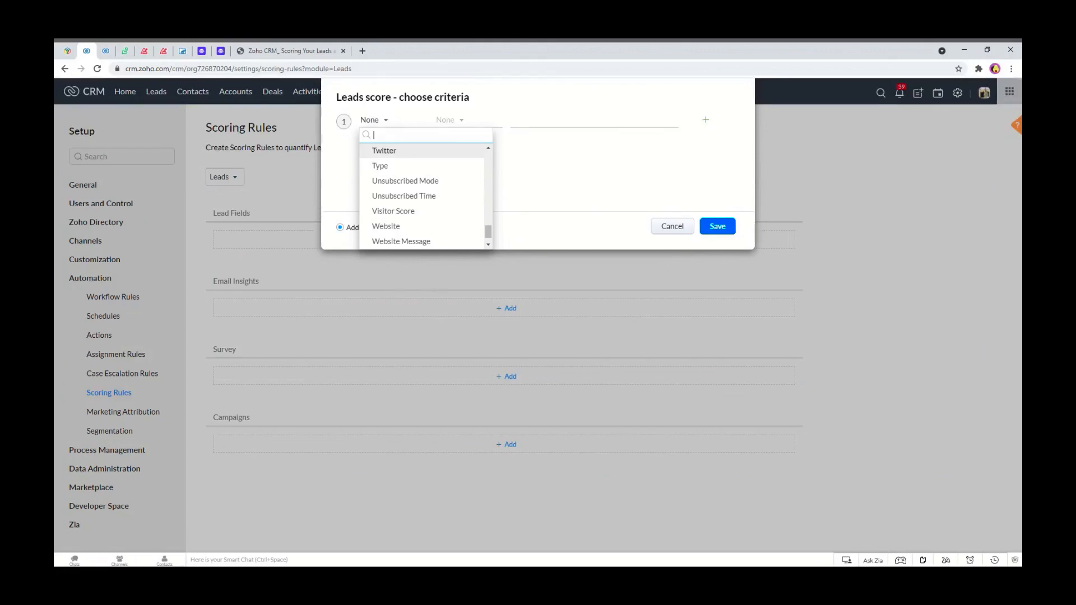
text(lea)
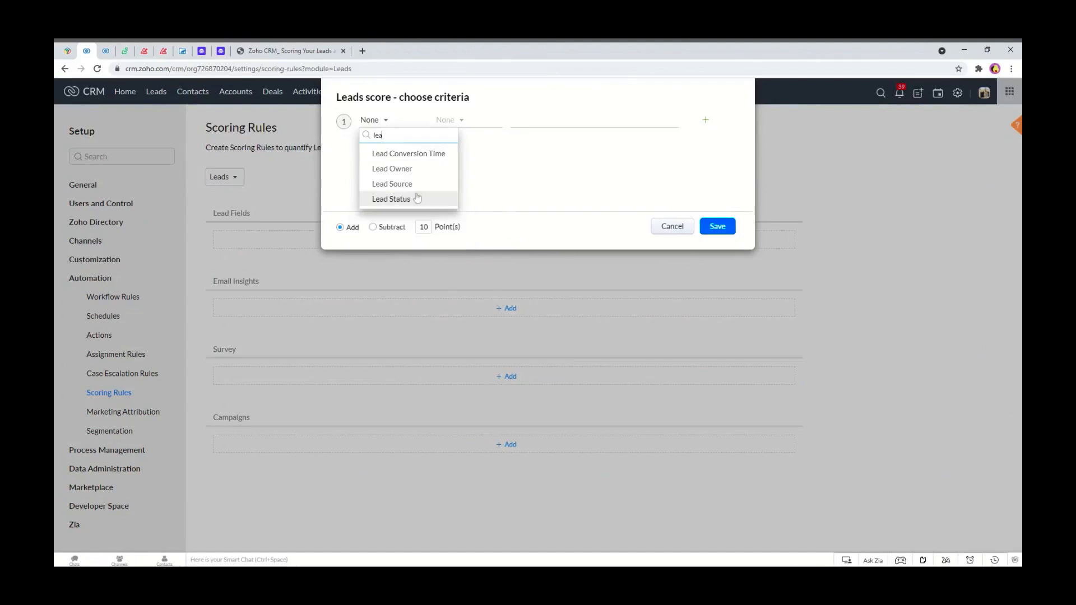
click(410, 189)
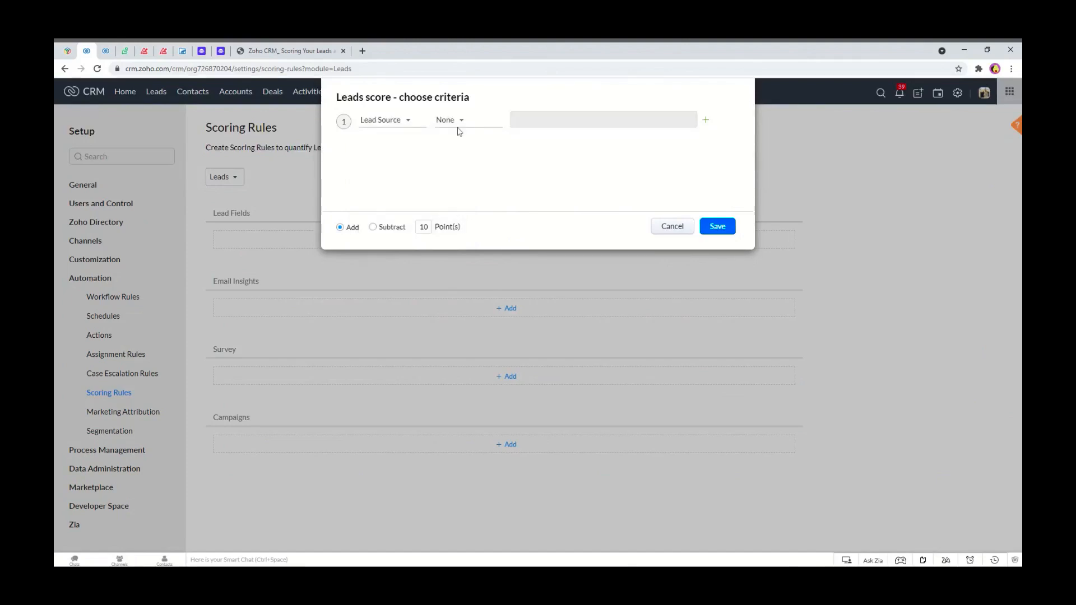
Set the criterion to Lead Source is Chat and save the rule adding 10 points.
click(459, 128)
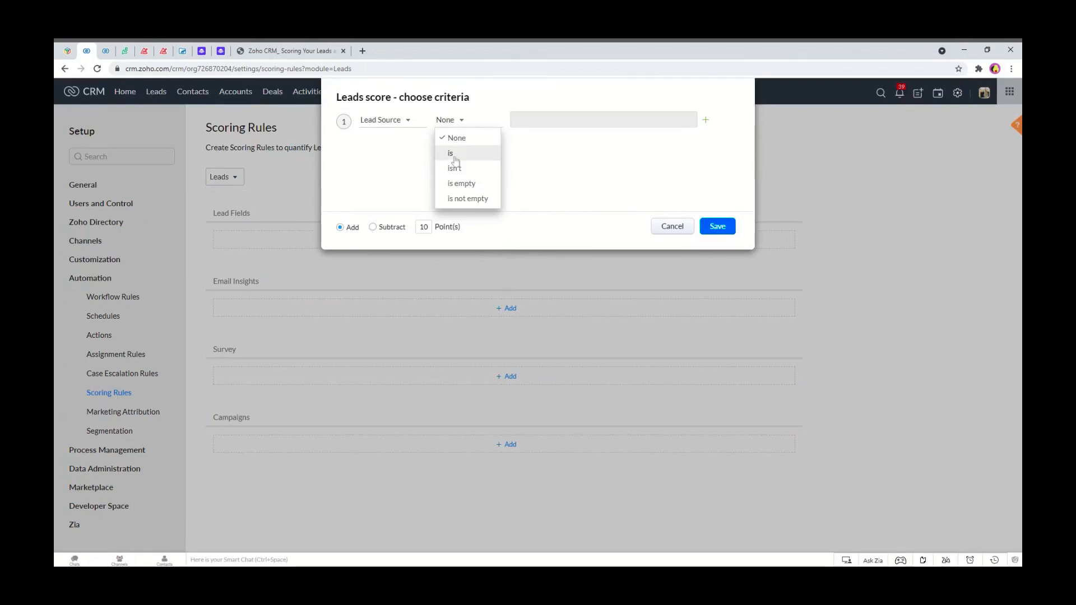
click(455, 157)
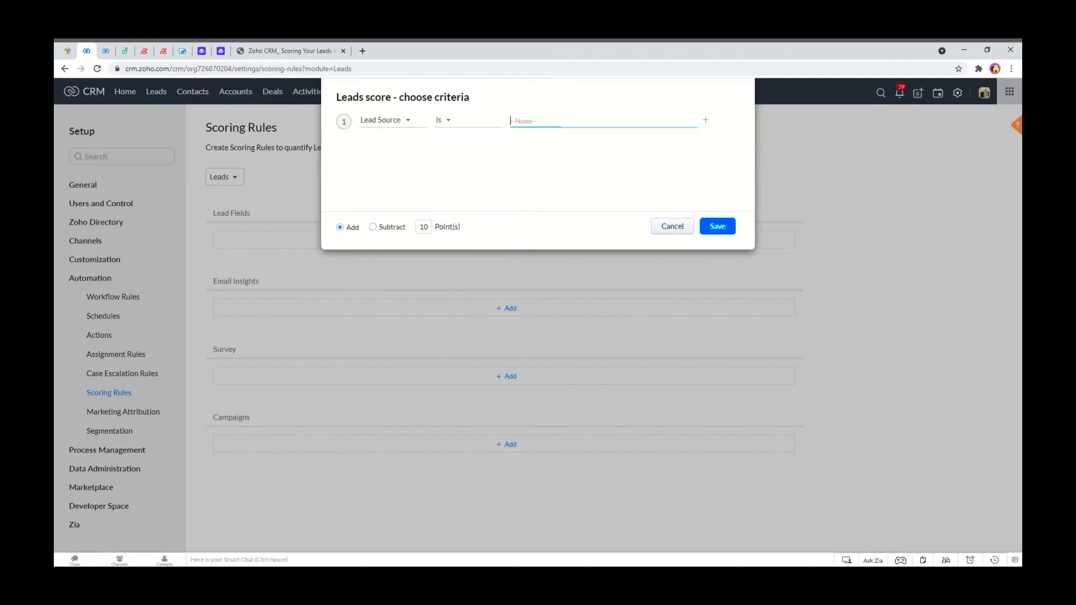
click(569, 121)
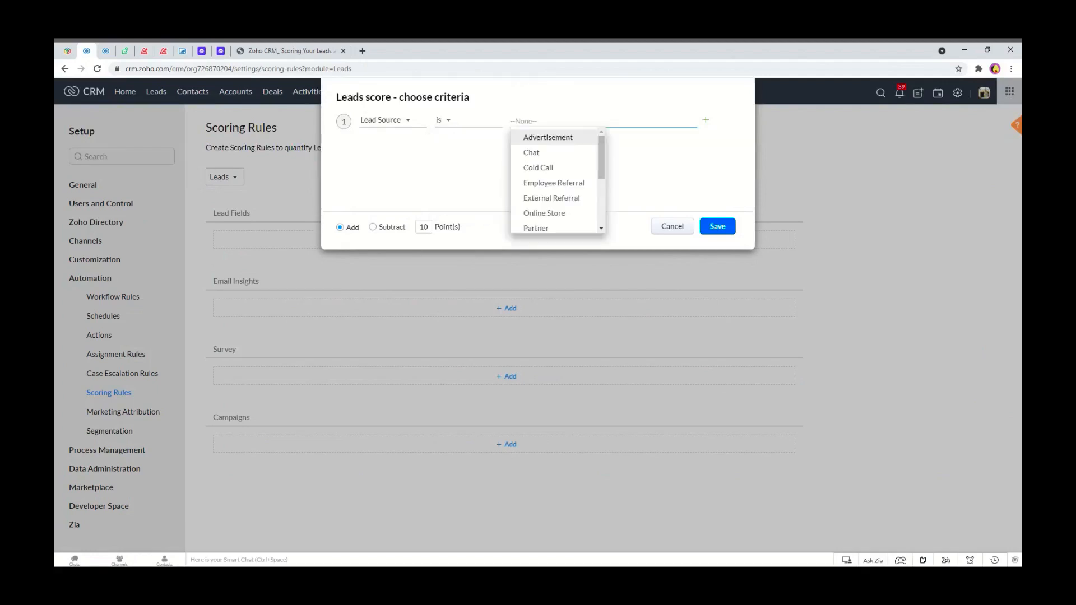
click(560, 157)
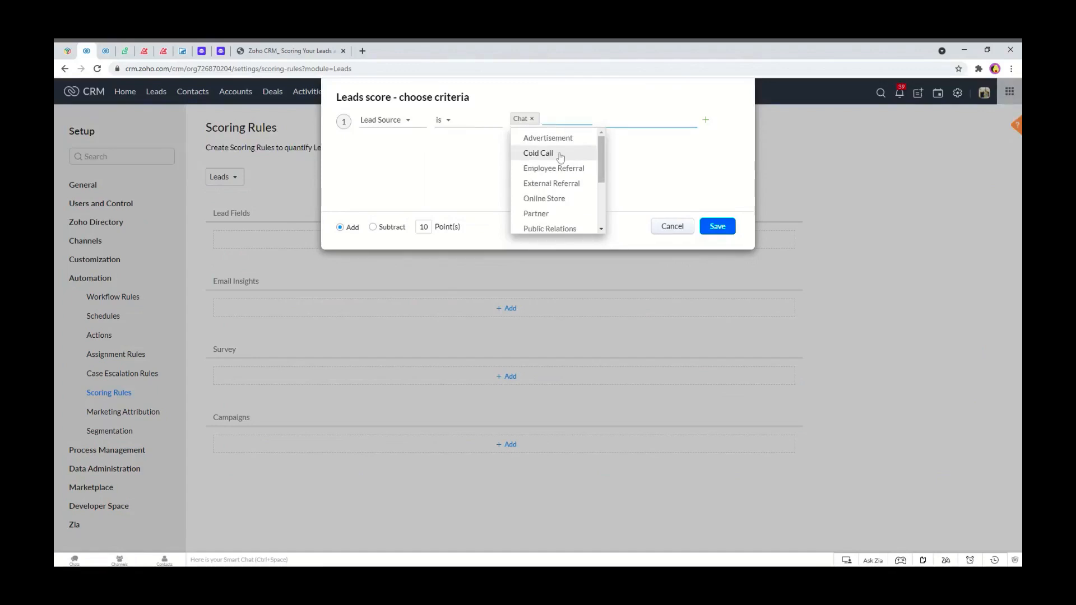
click(686, 152)
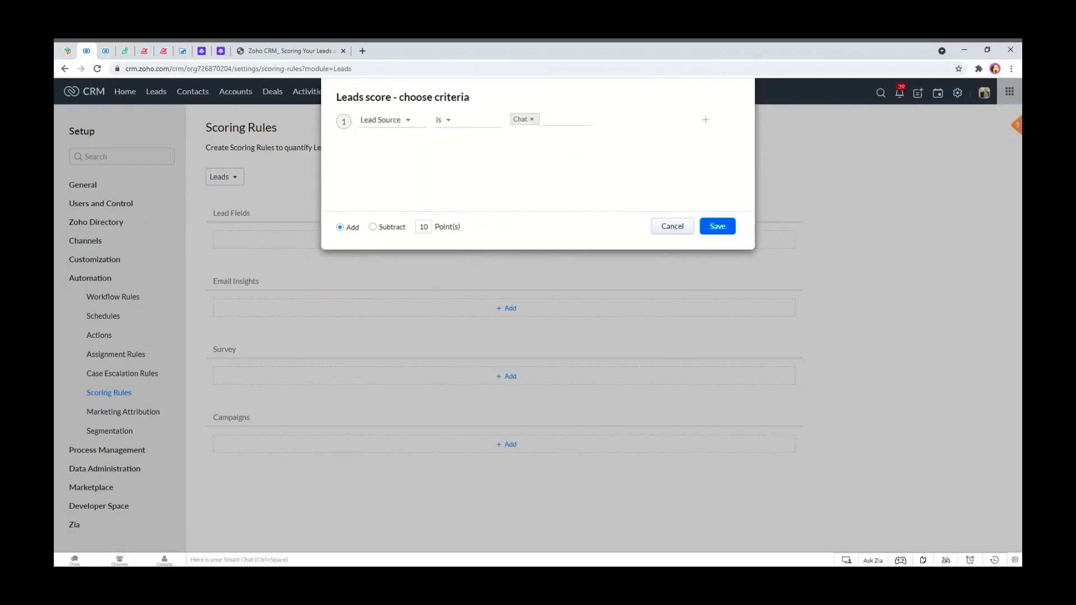
click(463, 206)
click(717, 230)
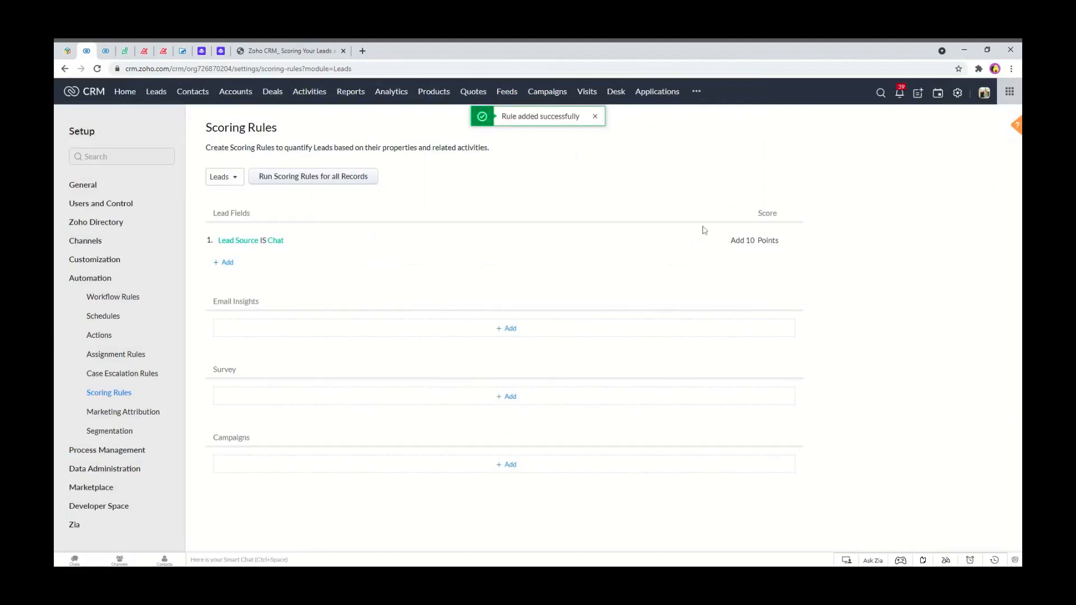
Open a lead whose Lead Source is Chat to check its score against the scoring rules, then return to the leads list.
click(105, 50)
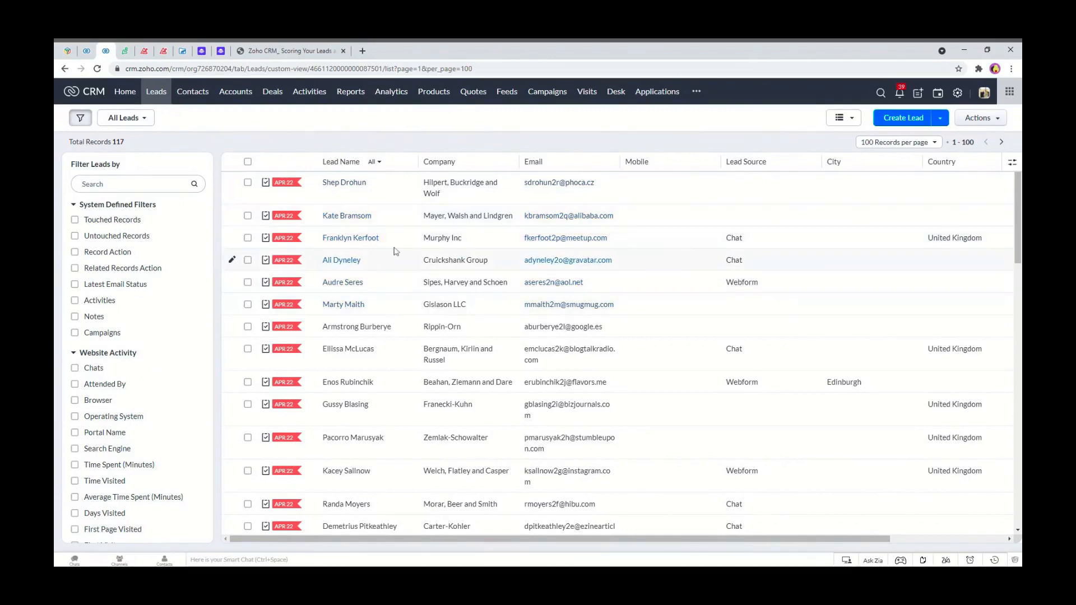
click(367, 240)
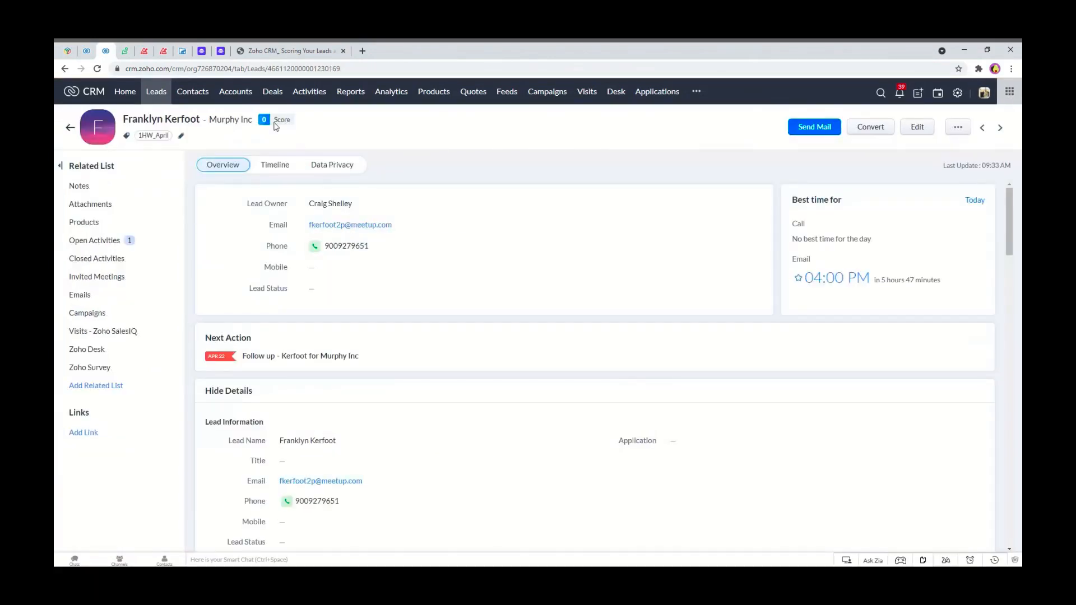
click(87, 50)
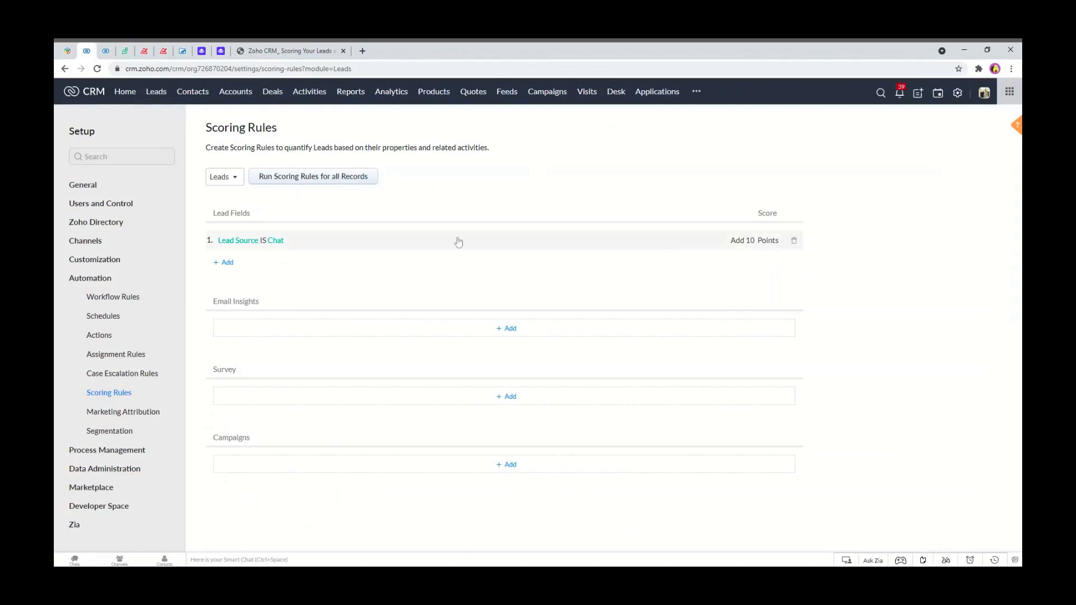
click(105, 50)
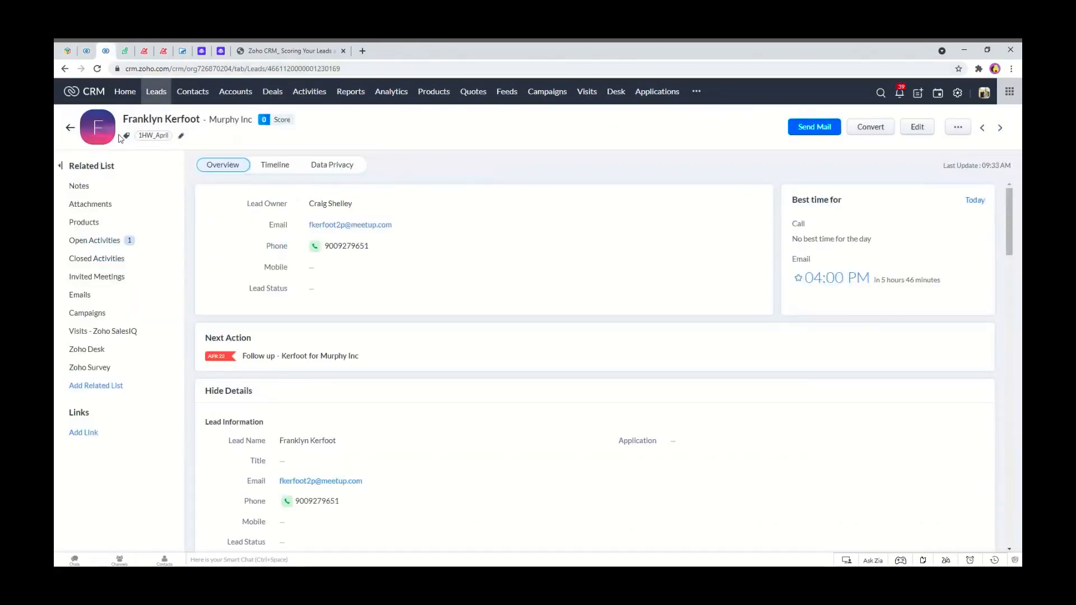
click(70, 129)
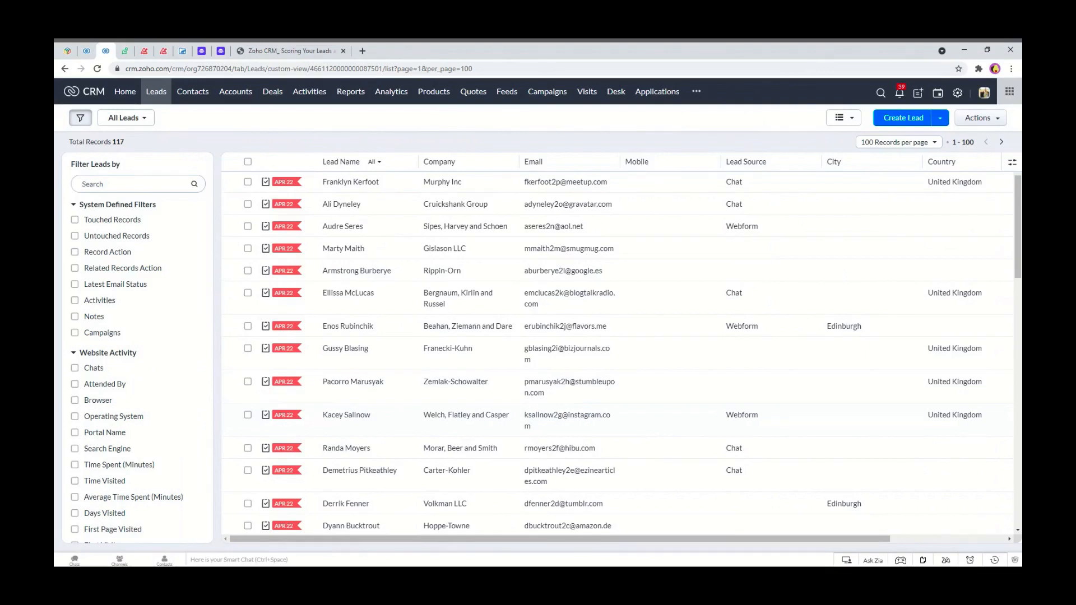
Start creating a new lead and enter the lead's first and last name.
click(895, 120)
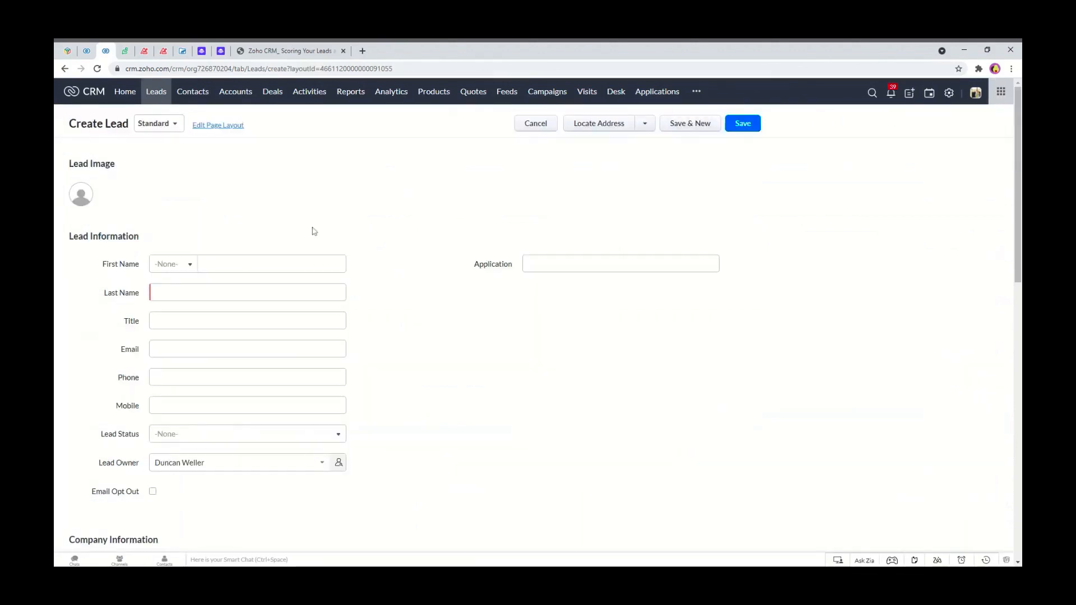
click(305, 263)
text(Alan)
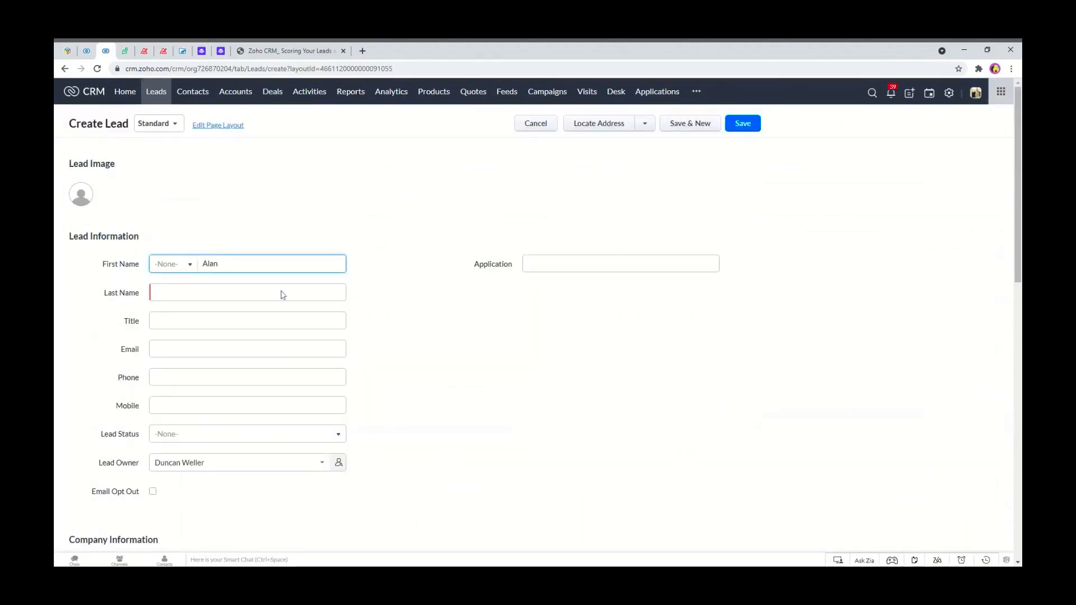
click(222, 288)
text(Partridge)
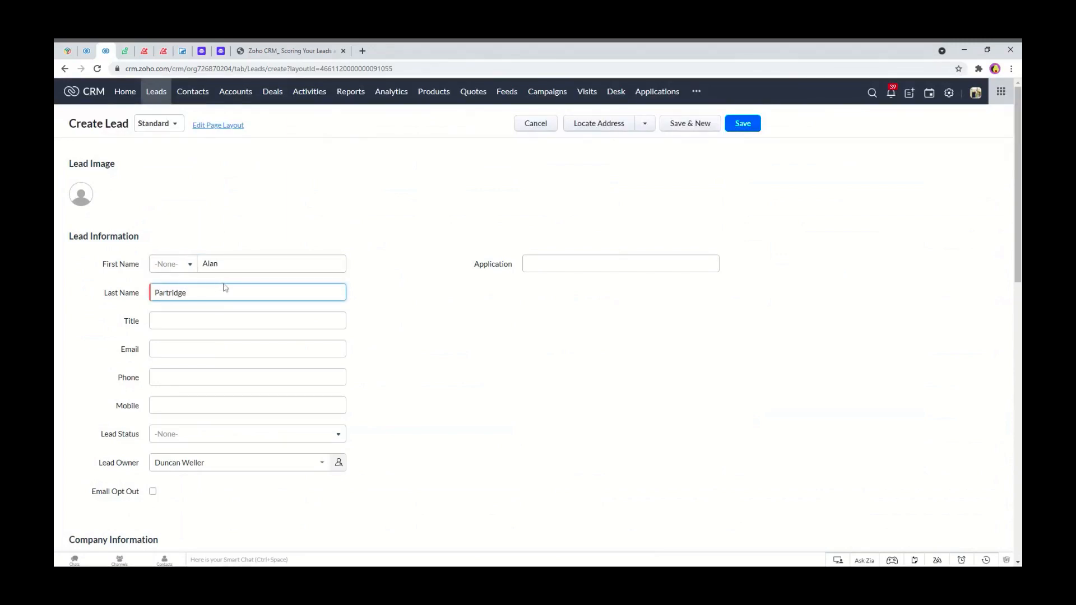
Fill in the new lead's e-mail address.
click(538, 328)
click(156, 324)
click(157, 349)
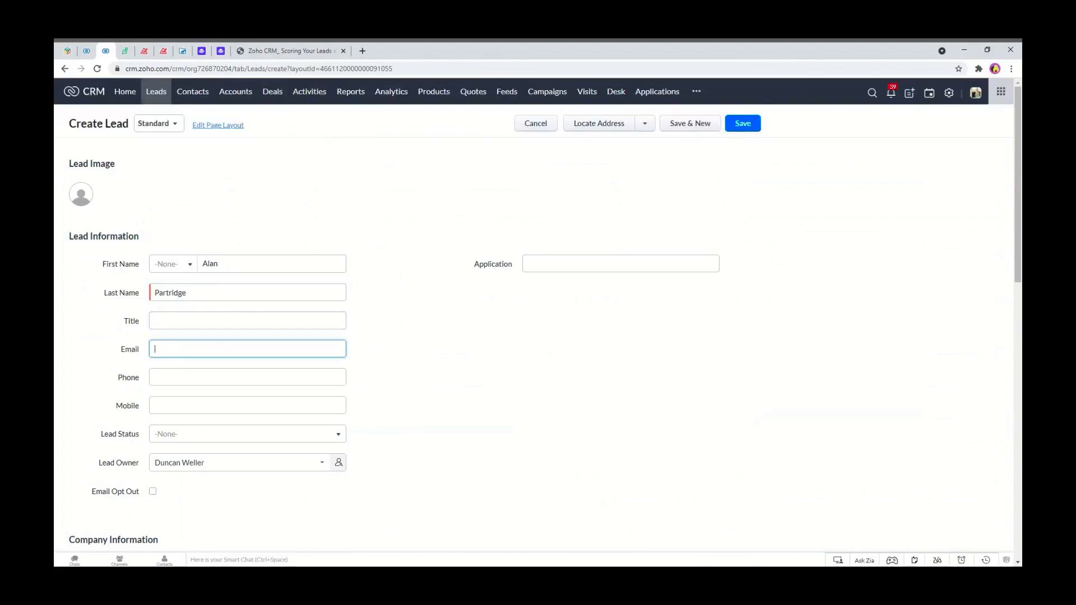
text(alan@radionorrwich.fake)
click(358, 326)
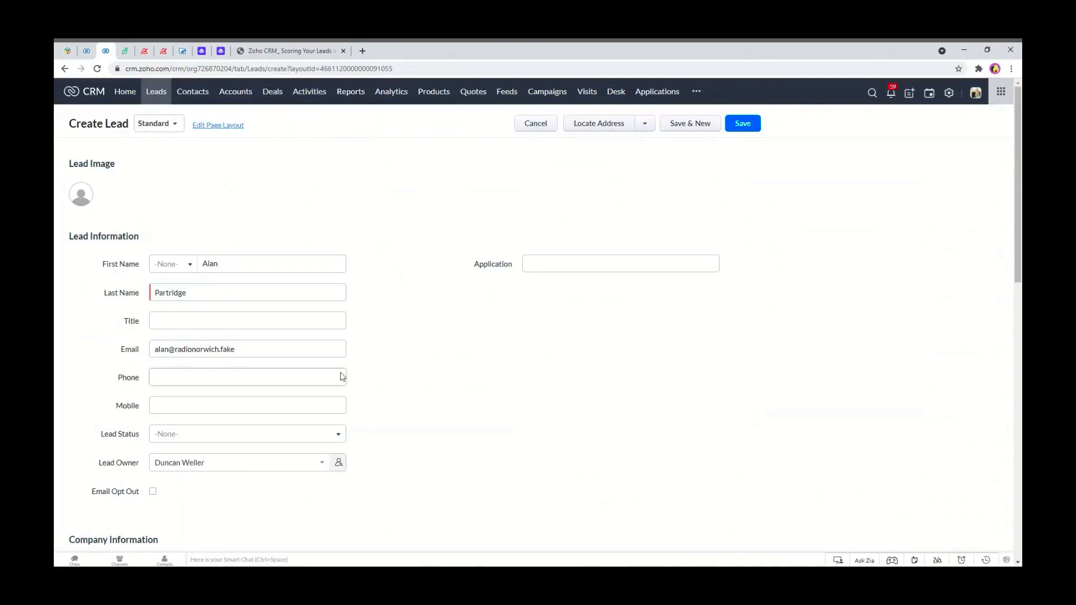
Set the new lead's Lead Source to Chat.
scroll(314, 375, down, 2)
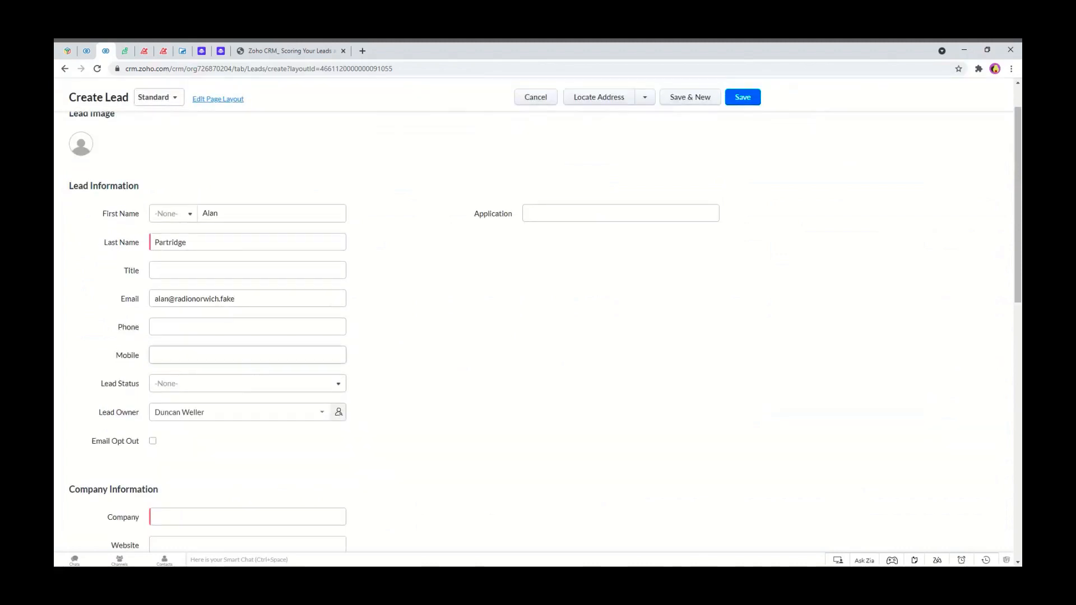
scroll(234, 373, down, 6)
scroll(219, 360, down, 4)
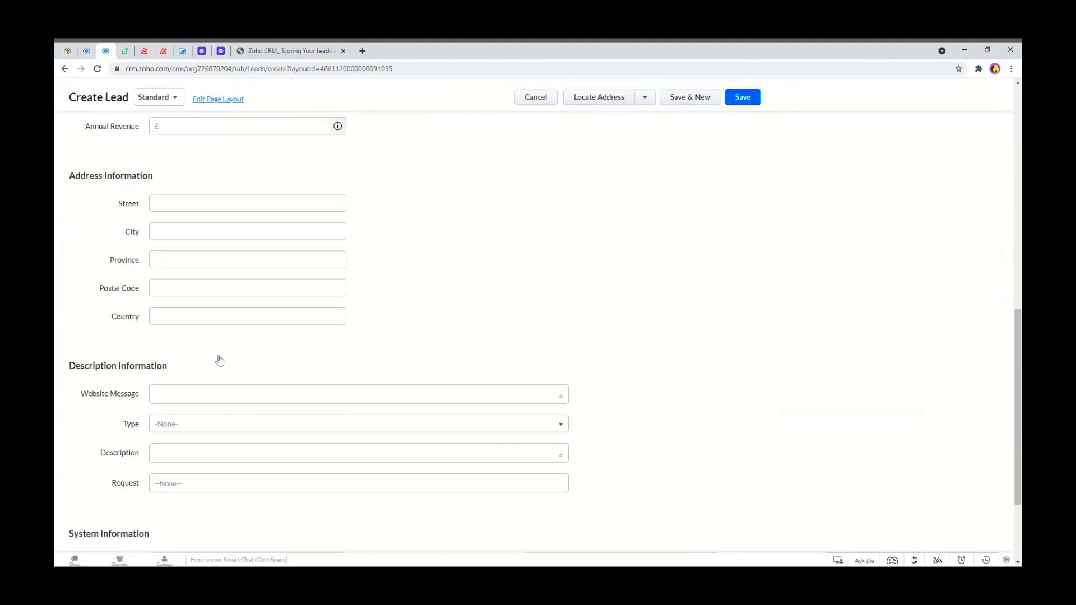
scroll(270, 270, up, 5)
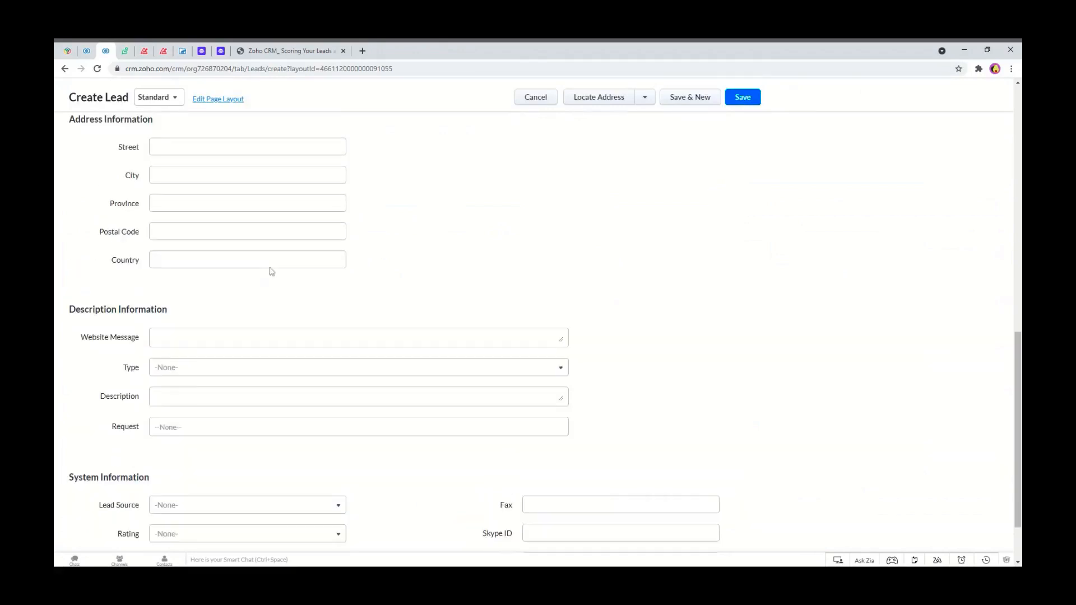
scroll(271, 271, down, 9)
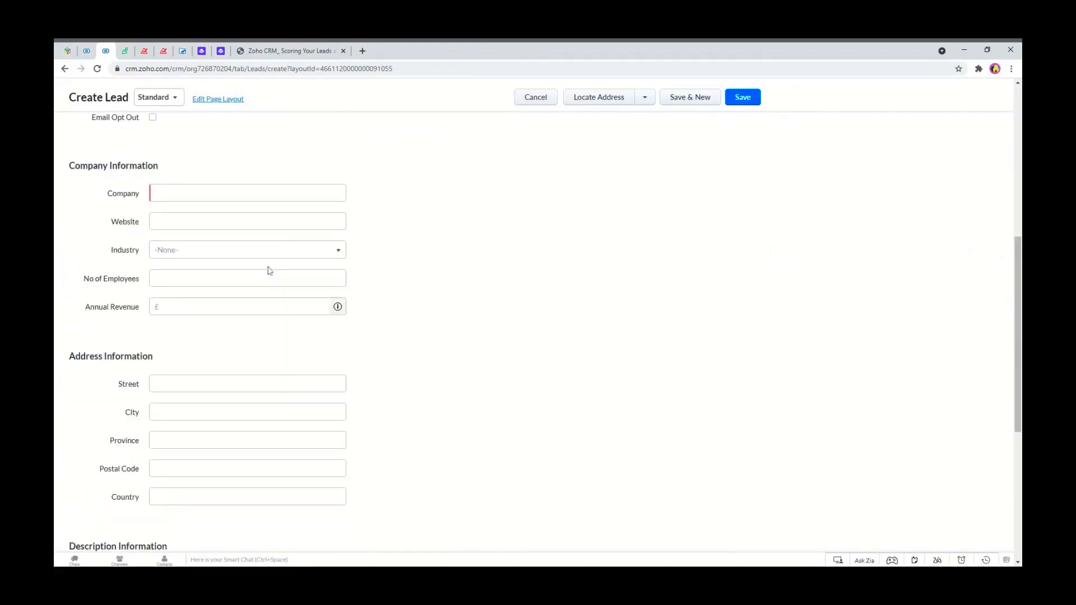
scroll(263, 272, down, 3)
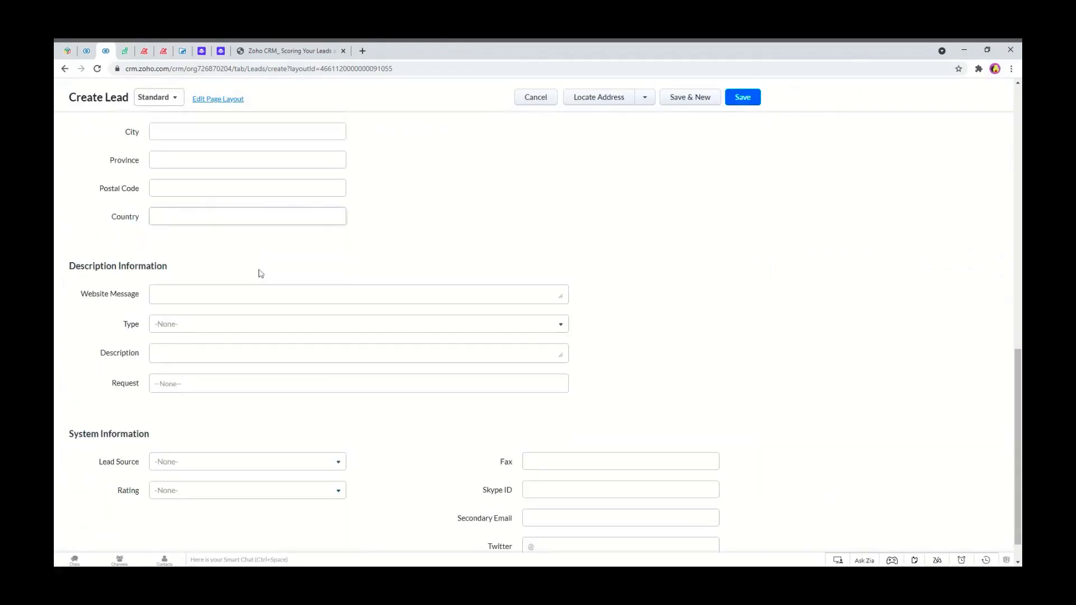
click(303, 430)
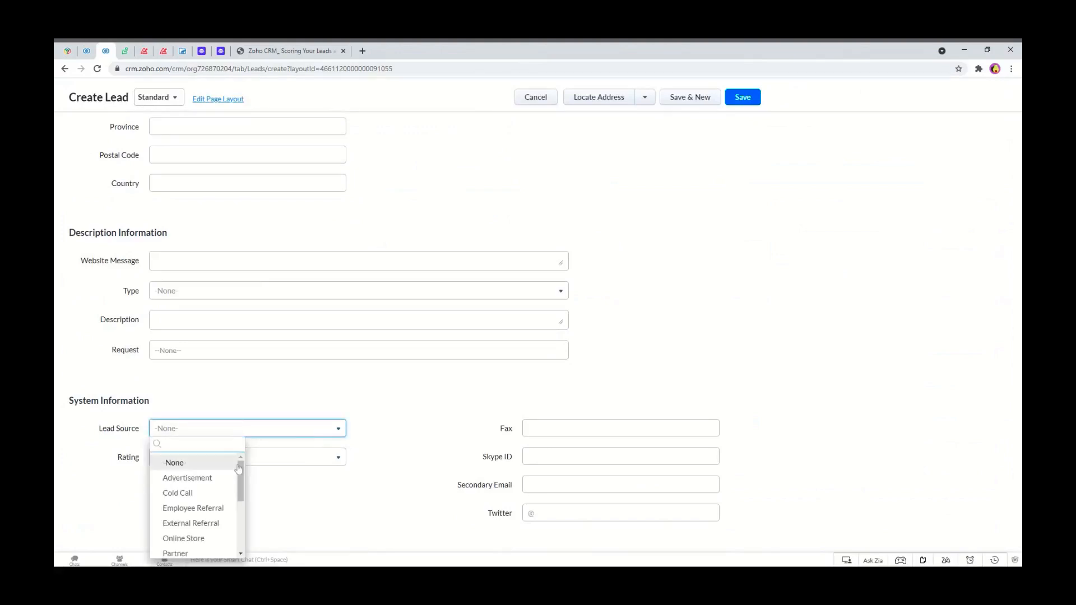
text(ch)
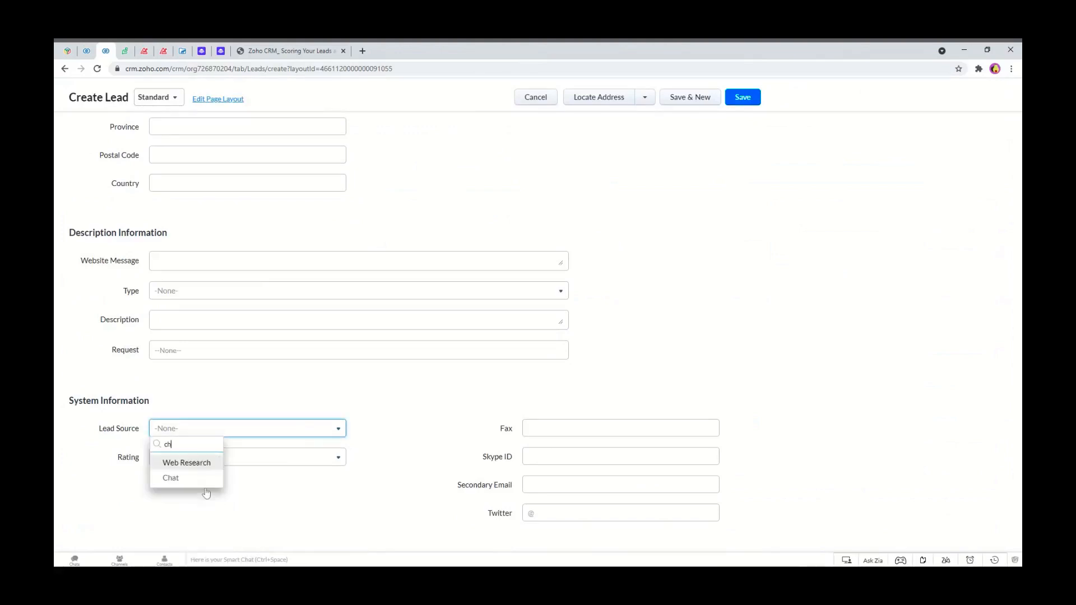
click(176, 480)
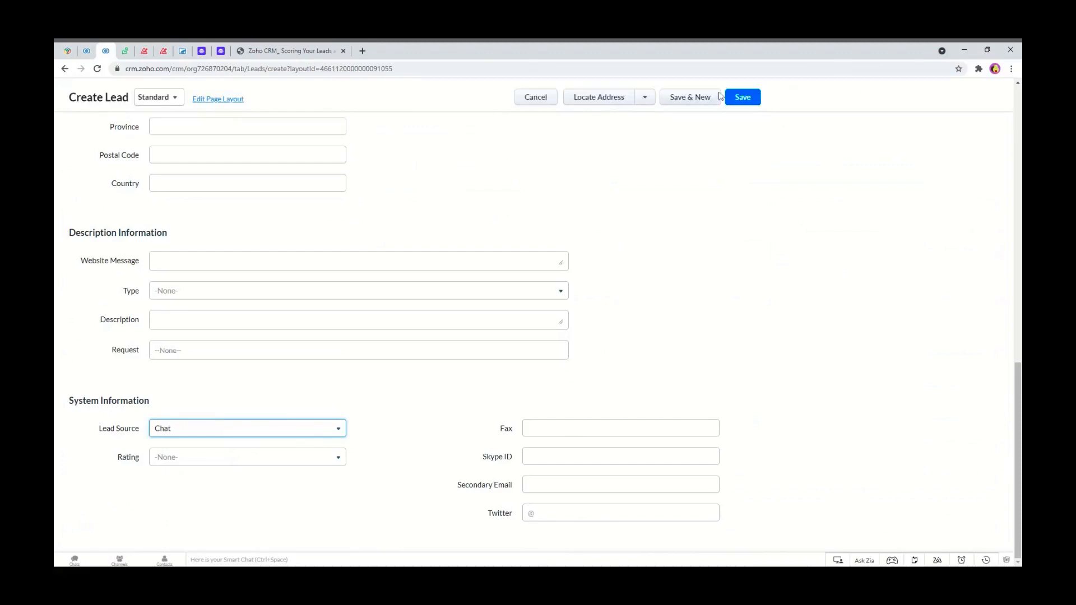
Enter Radio Norwich as the lead's company and save the new lead.
click(743, 98)
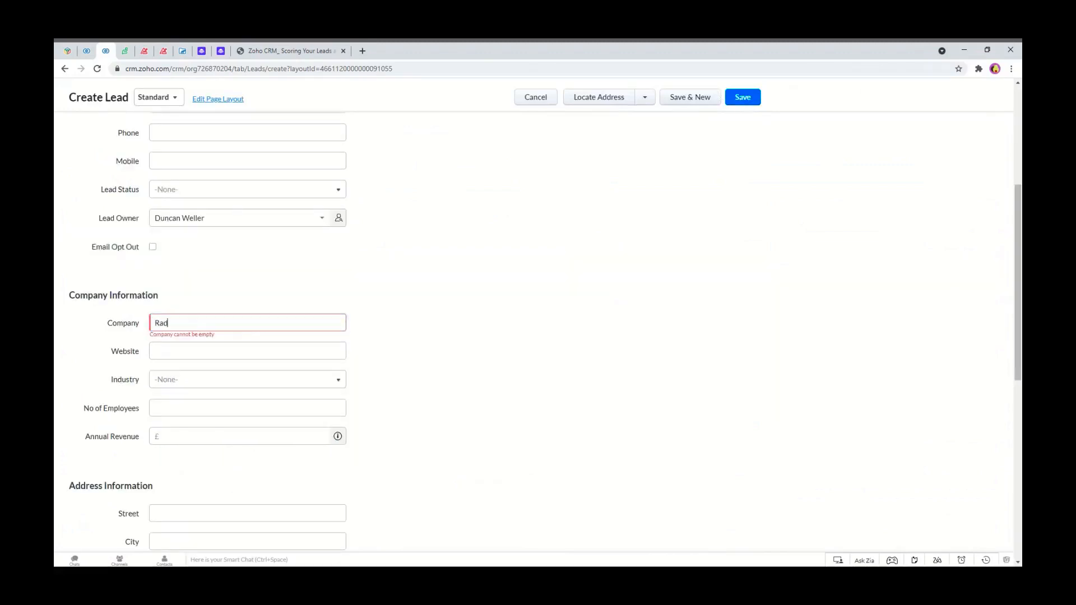
text(Radio Norwich)
click(732, 100)
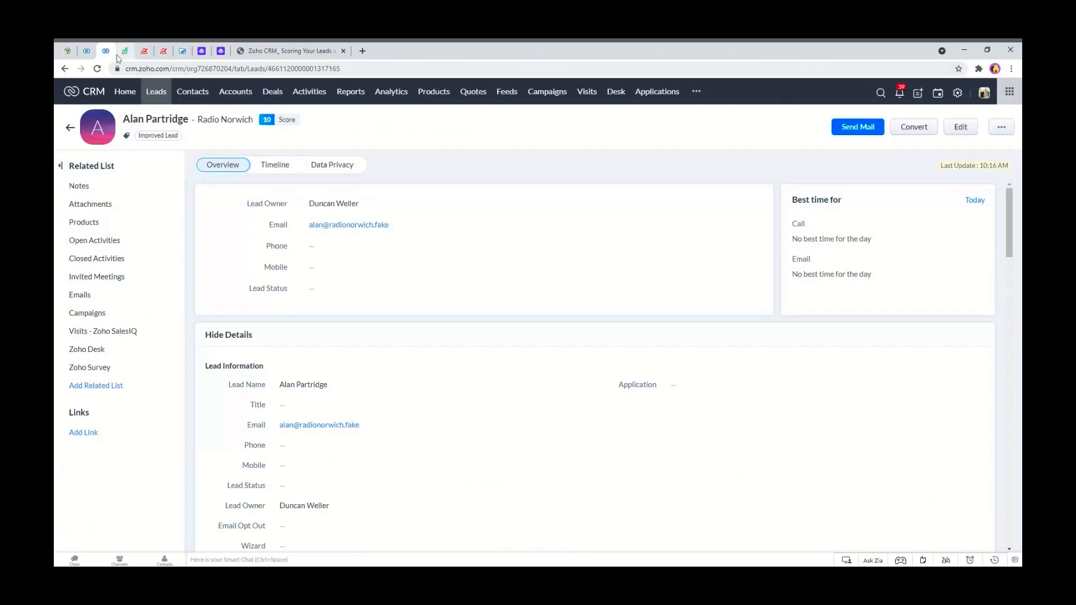
Compare the new lead's score with the scoring rules, then return to the leads list.
click(87, 51)
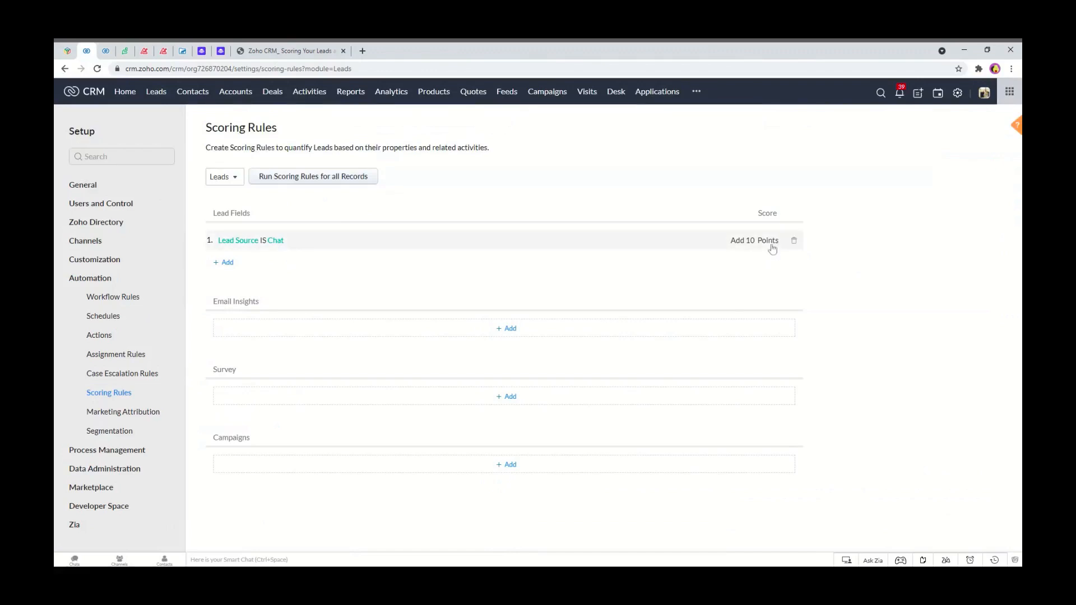
click(105, 51)
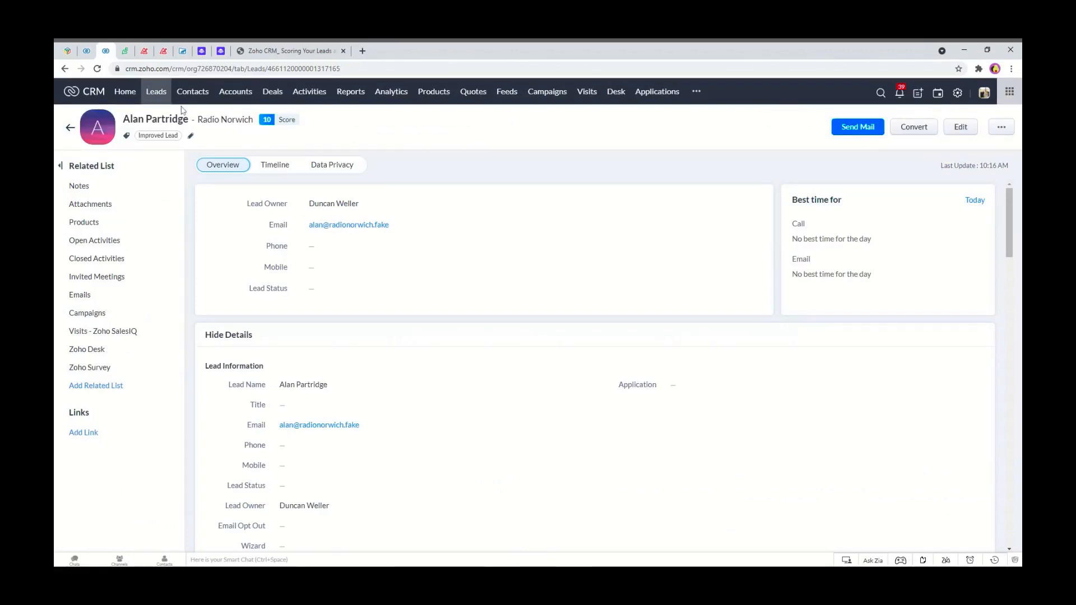
click(154, 93)
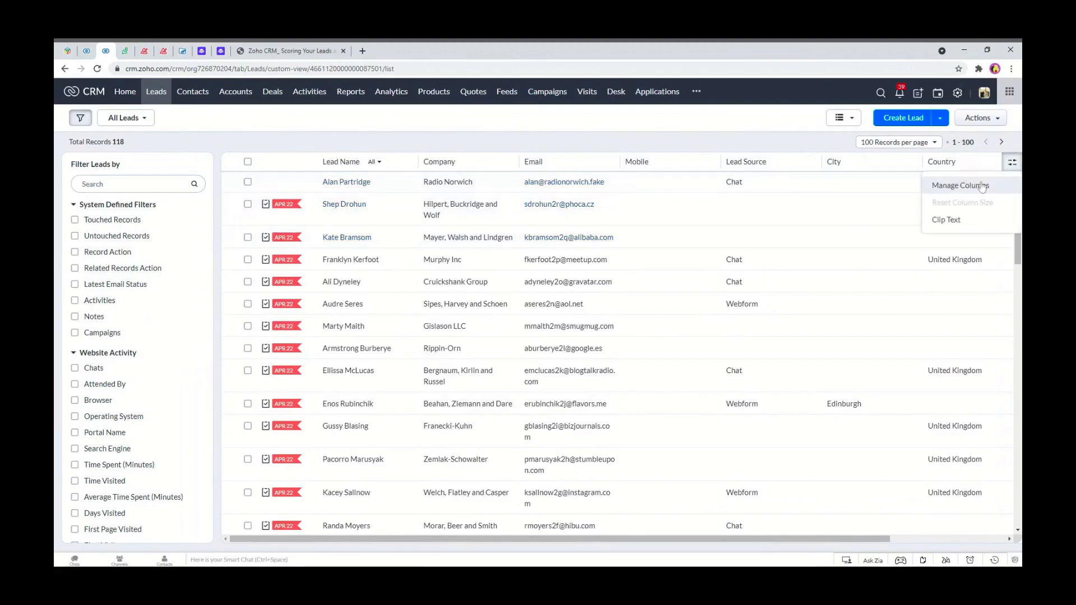
Add the Visitor Score column to the leads list through the column manager.
click(960, 186)
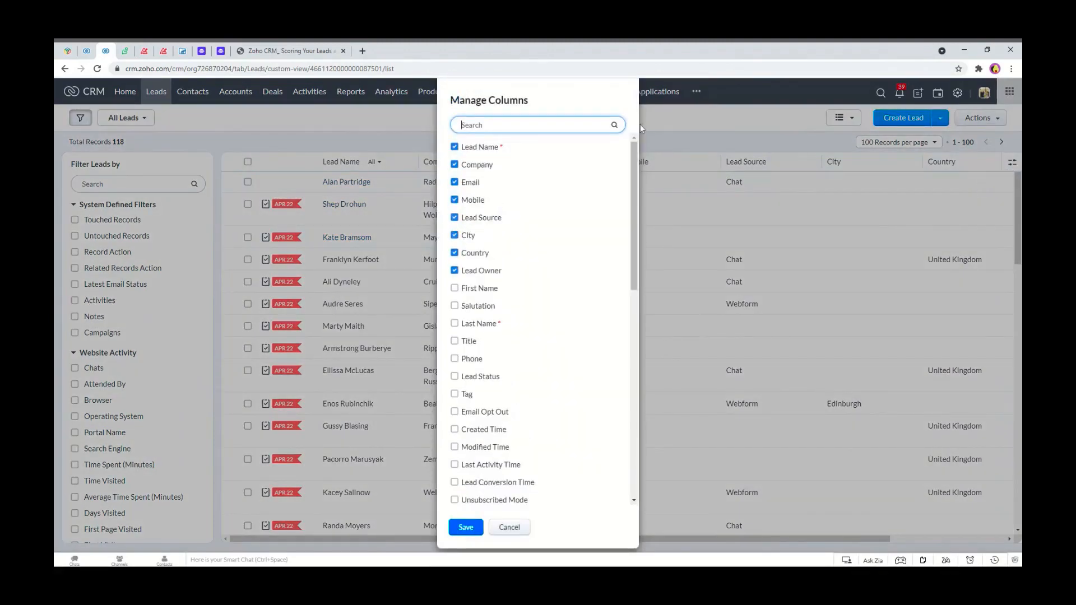
text(sco)
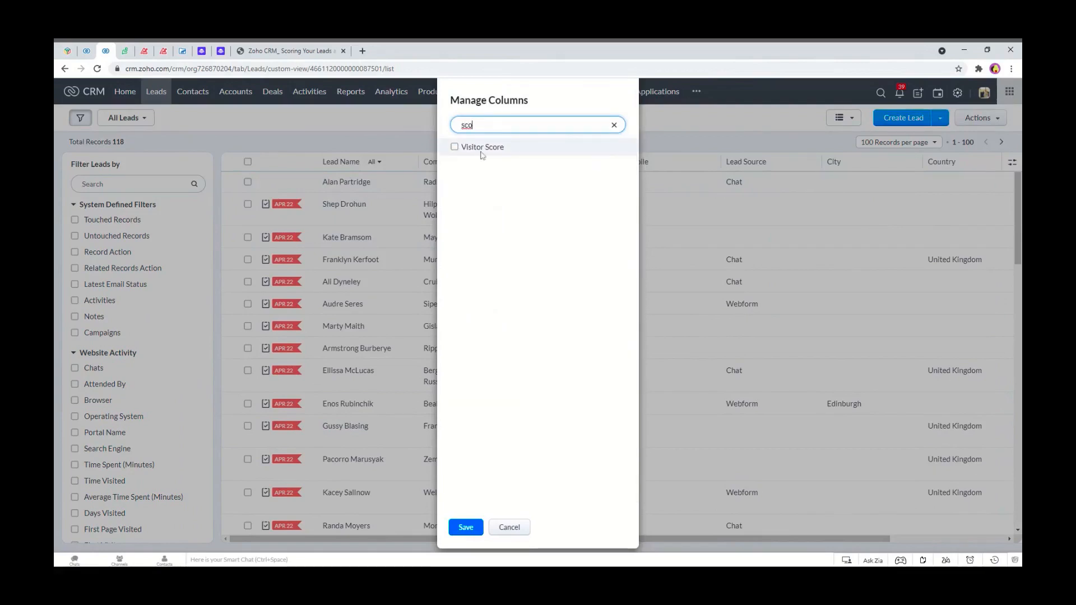
key(BackSpace)
key(BackSpace)
key(BackSpace)
text(s)
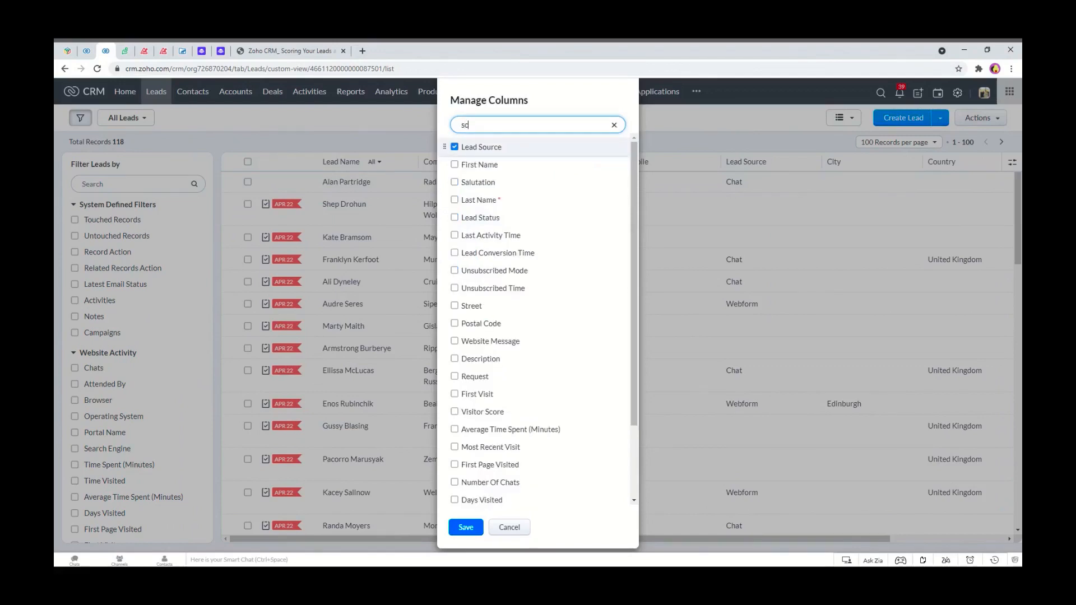
click(489, 201)
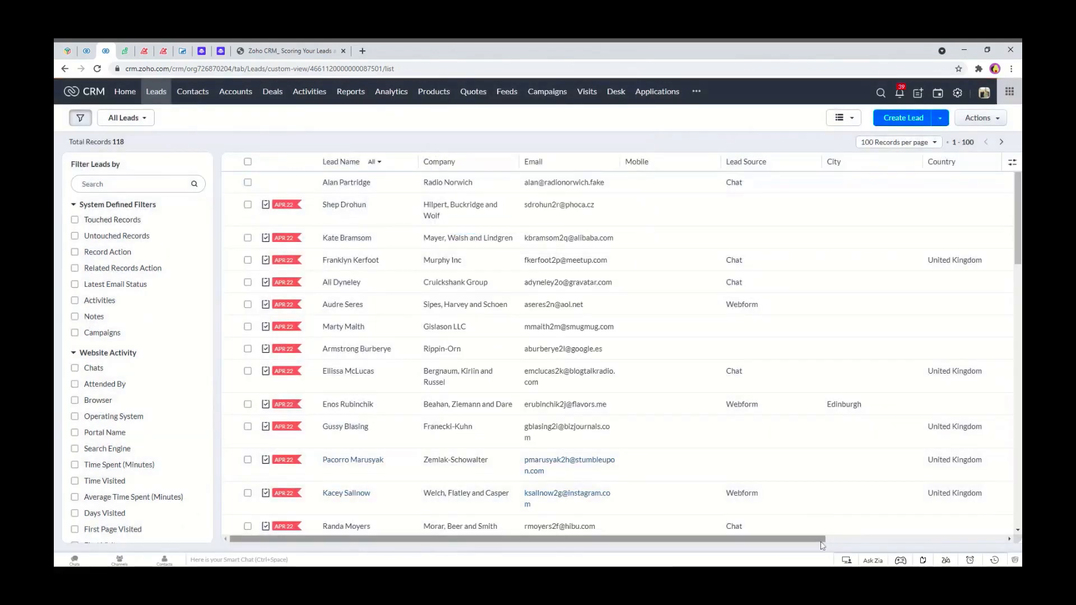
mouse_move(823, 540)
mouse_down()
mouse_move(1008, 540)
mouse_move(819, 535)
mouse_up()
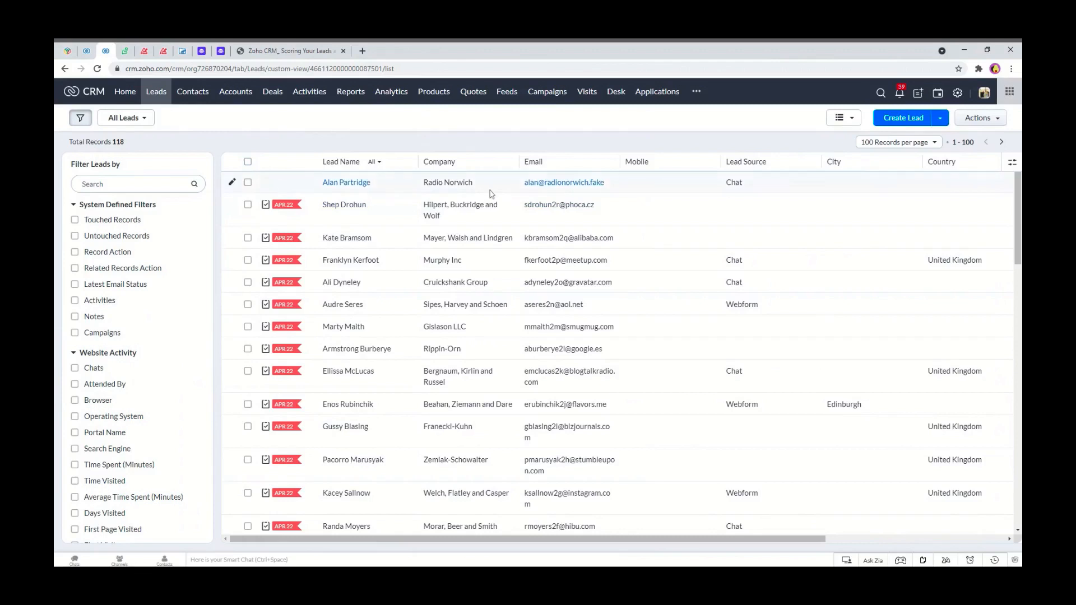
click(167, 118)
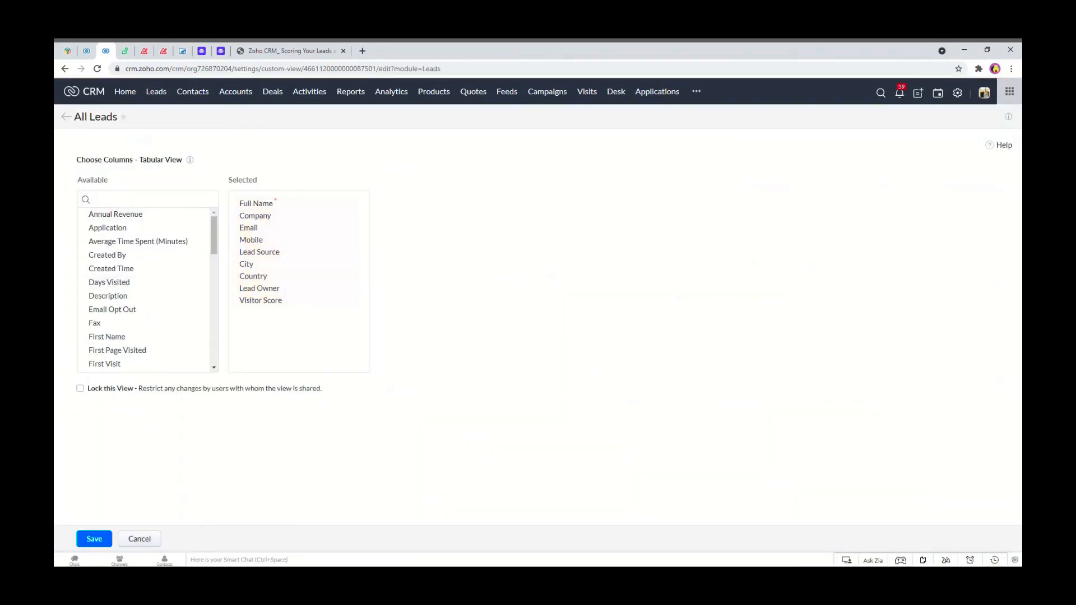
text(sco)
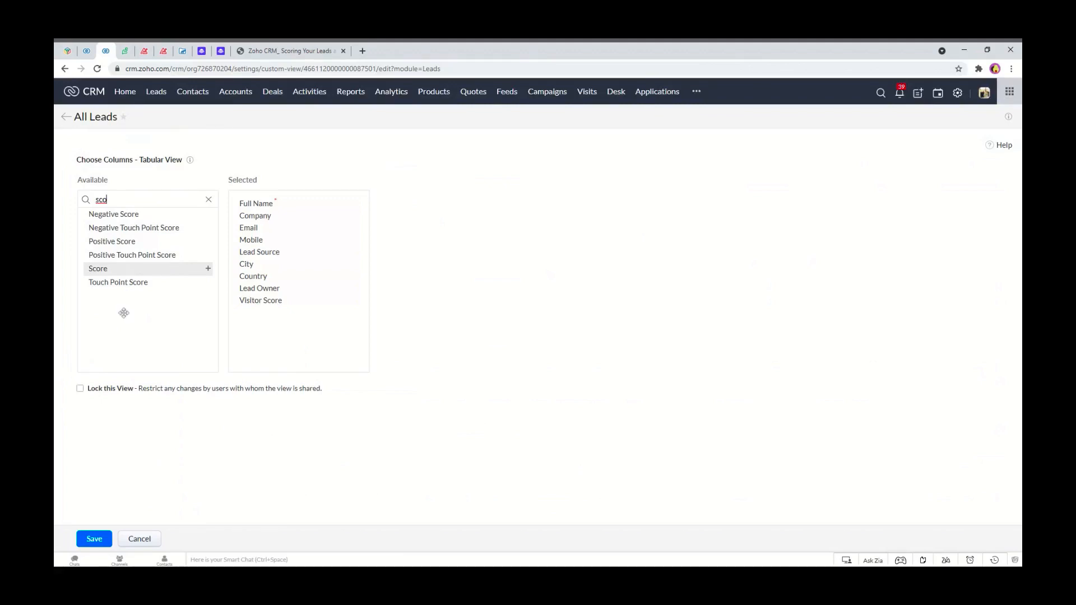
click(147, 538)
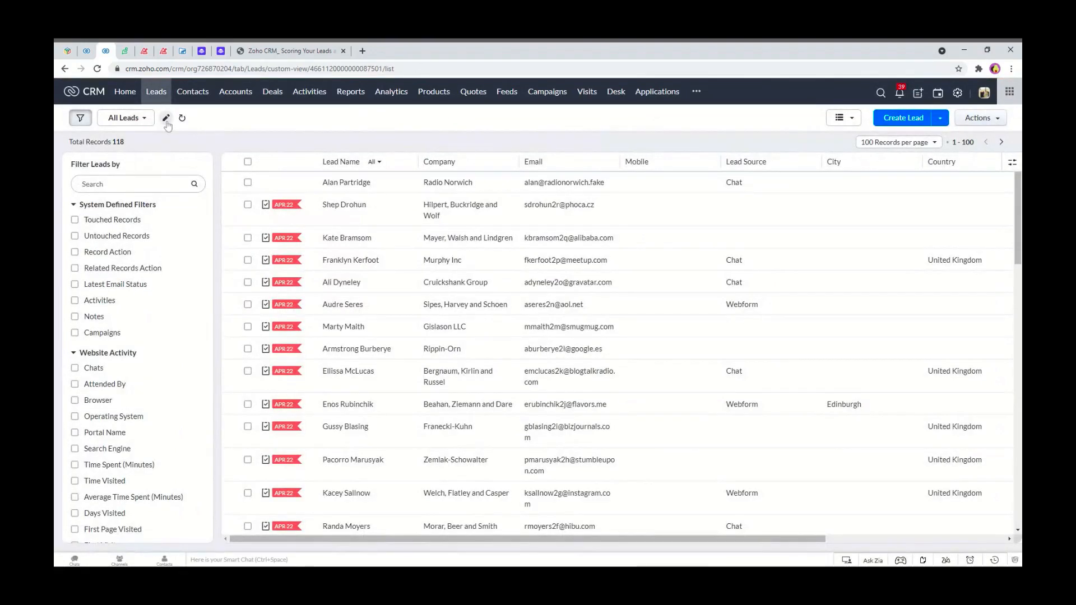
Edit the All Leads view's columns to add Score and remove Visitor Score, then save the view.
click(166, 118)
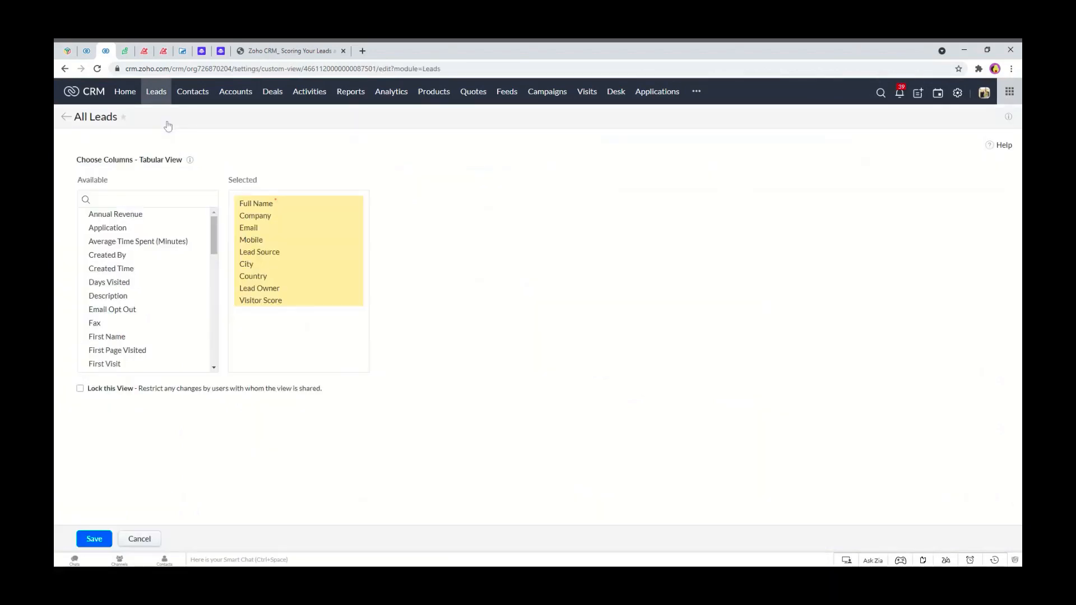
click(90, 199)
text(scor)
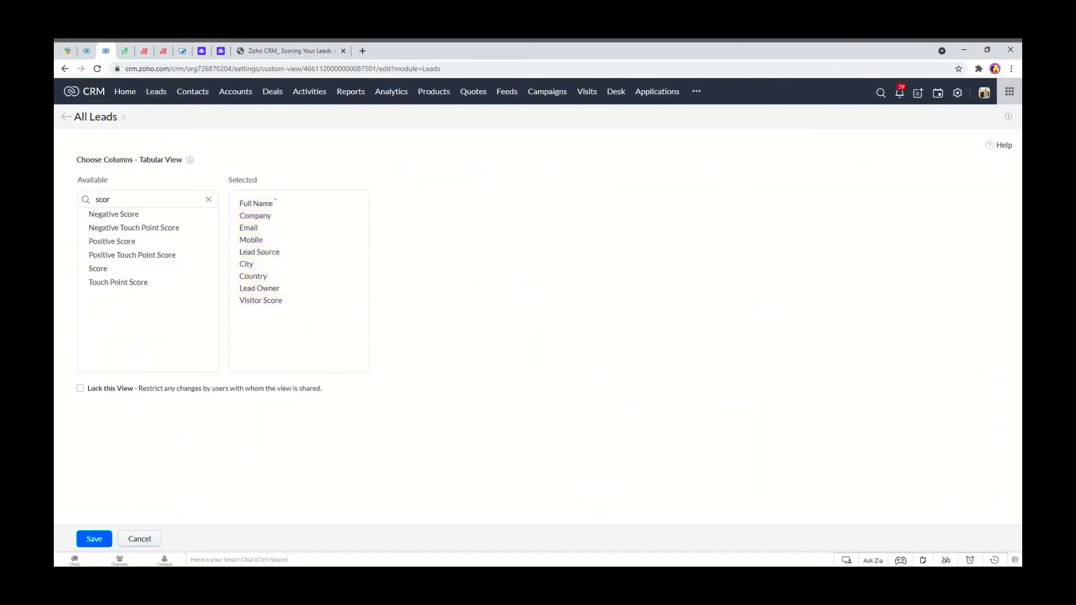
click(102, 270)
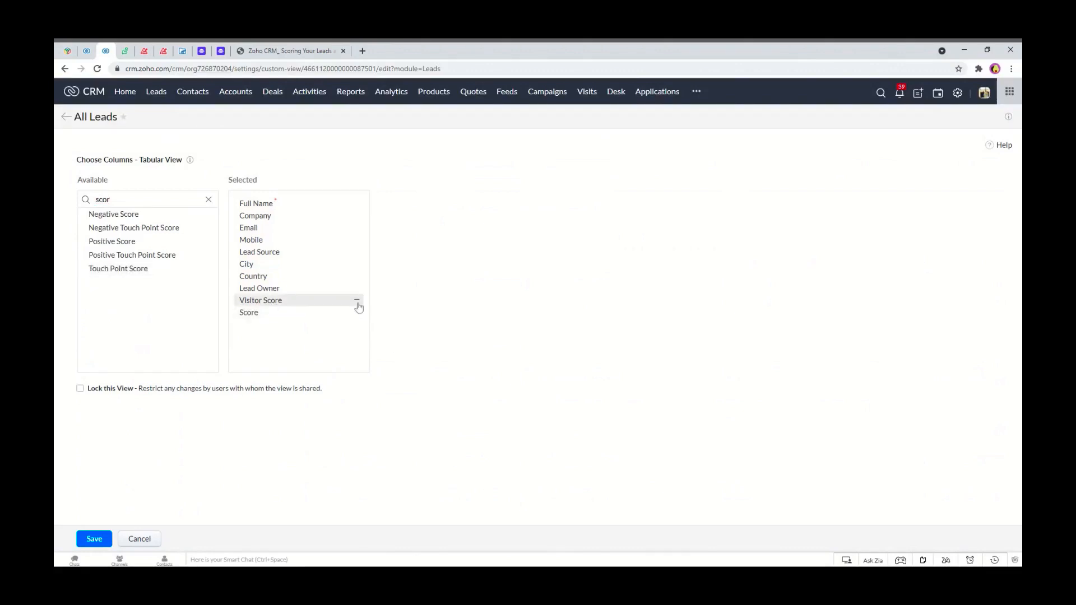
click(357, 305)
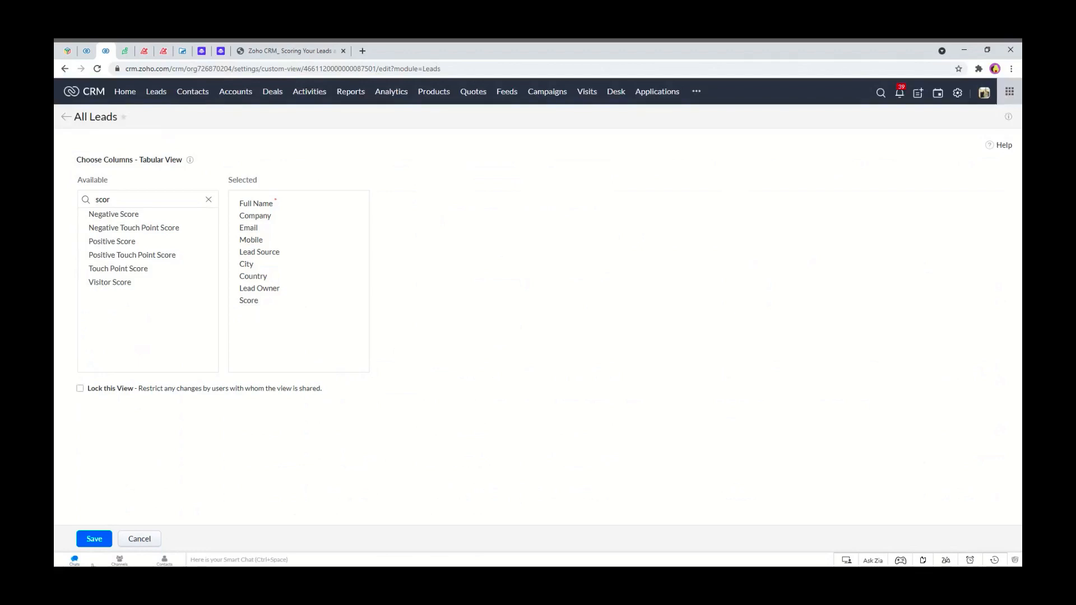
click(89, 541)
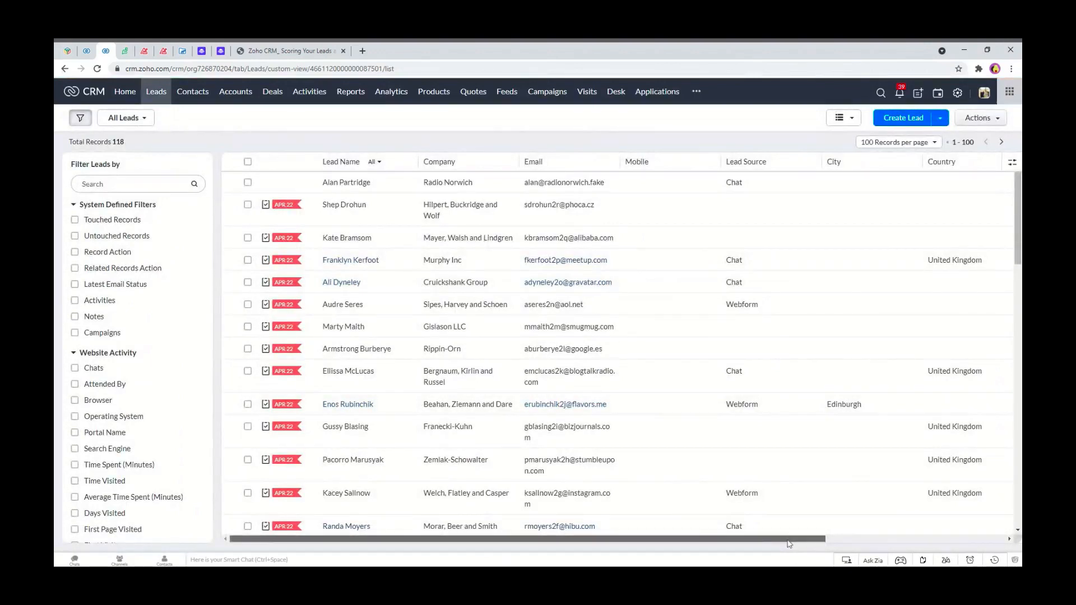
Move the Score column up to sit directly below Lead Source in the column manager and save.
drag(788, 539, 975, 534)
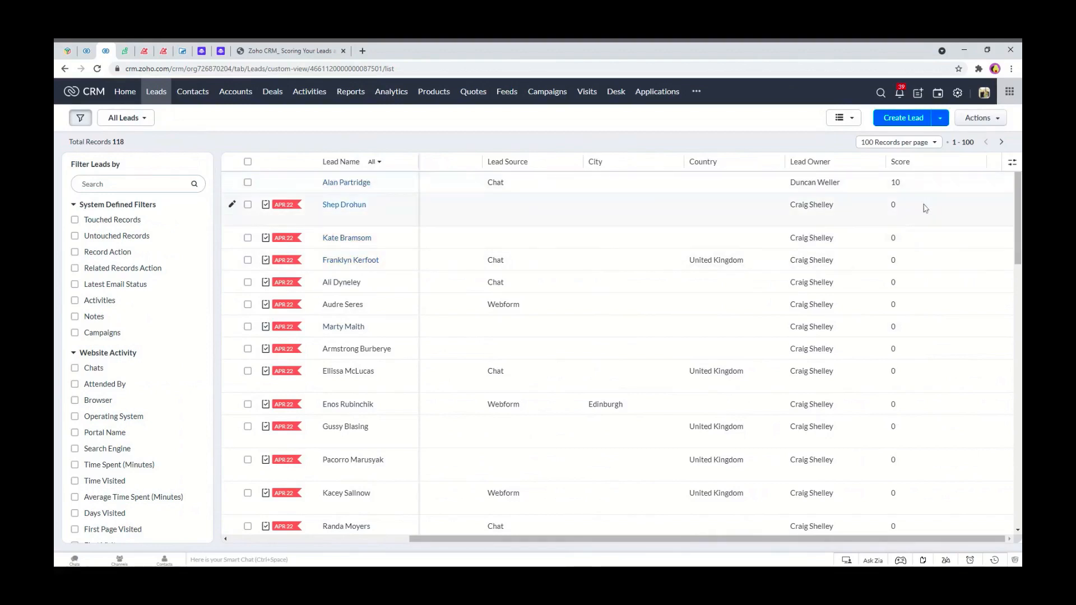
click(1012, 167)
click(970, 185)
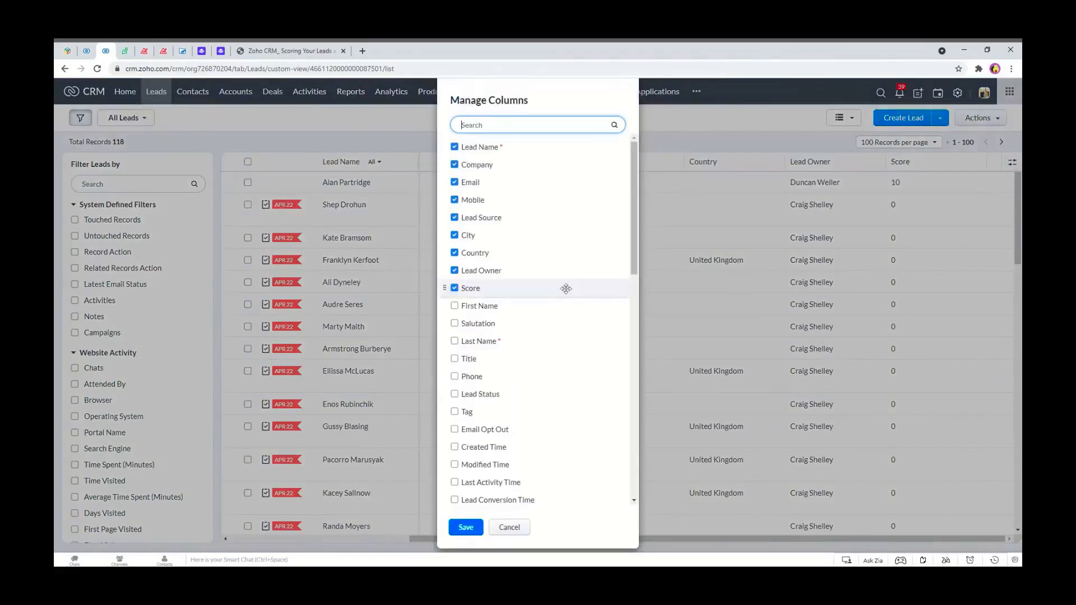
drag(470, 289, 468, 233)
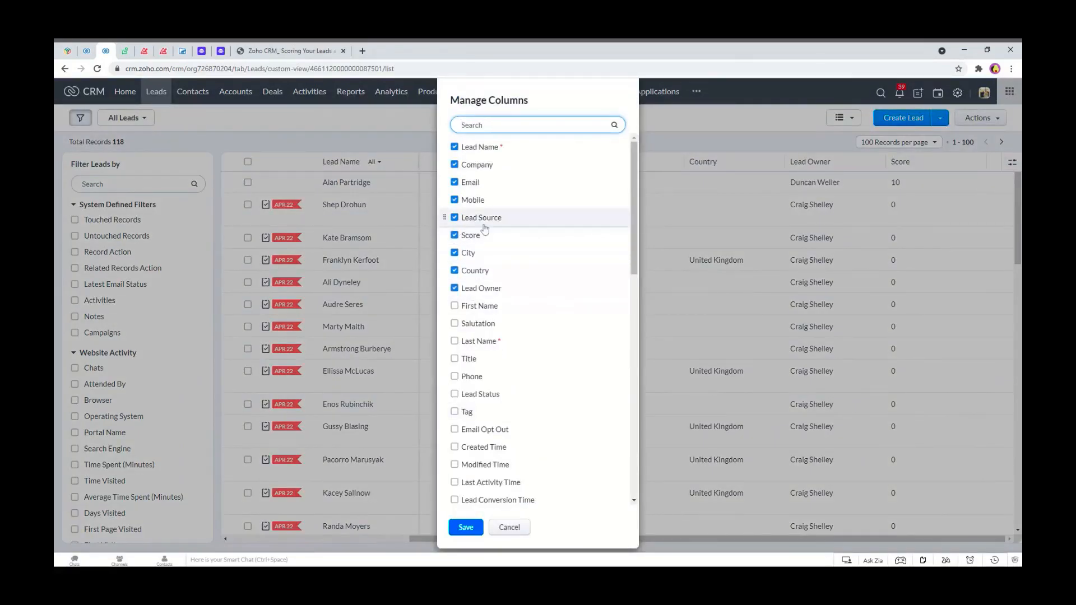
click(465, 528)
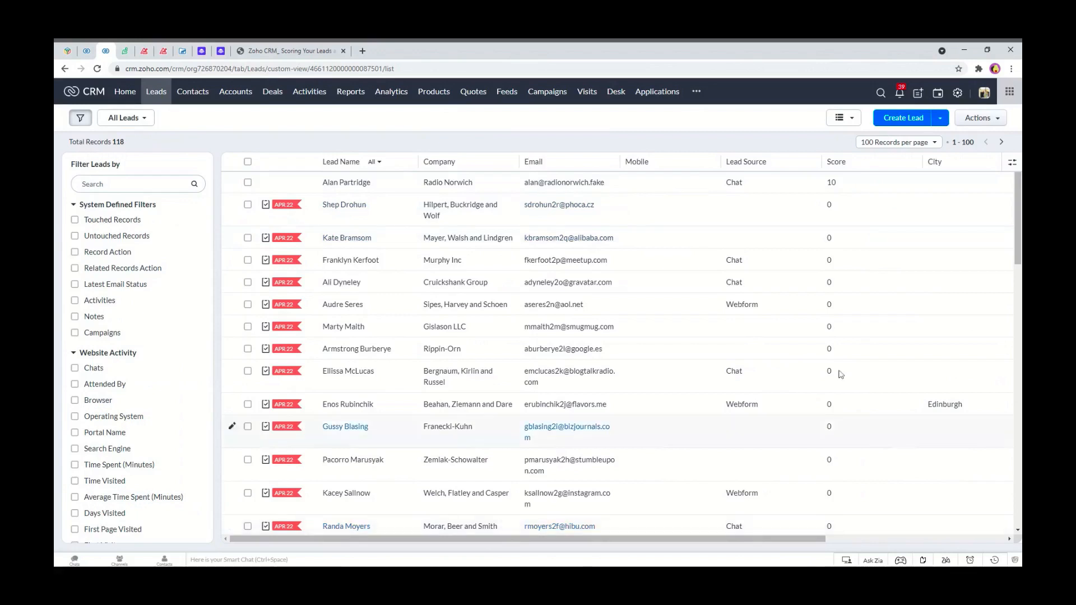
Run the scoring rules for all lead records and confirm the overwrite warning.
click(86, 50)
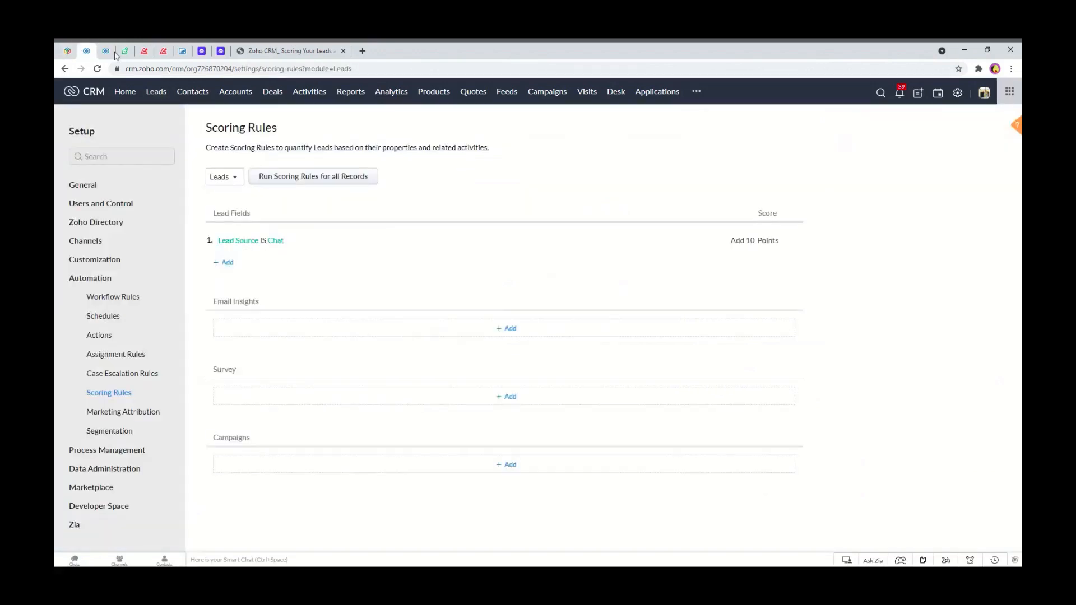
click(328, 181)
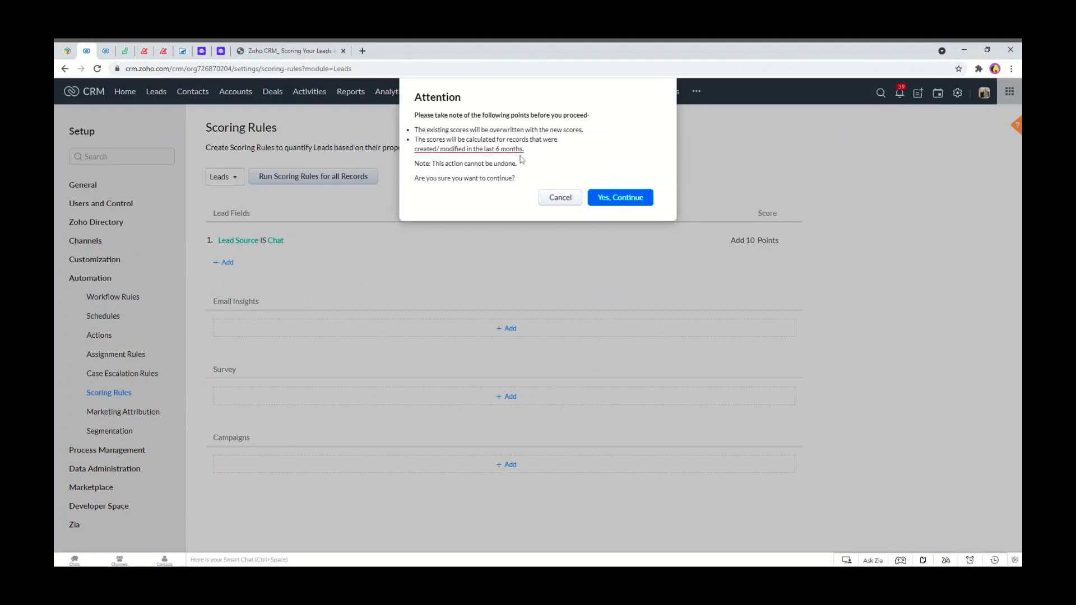
click(613, 205)
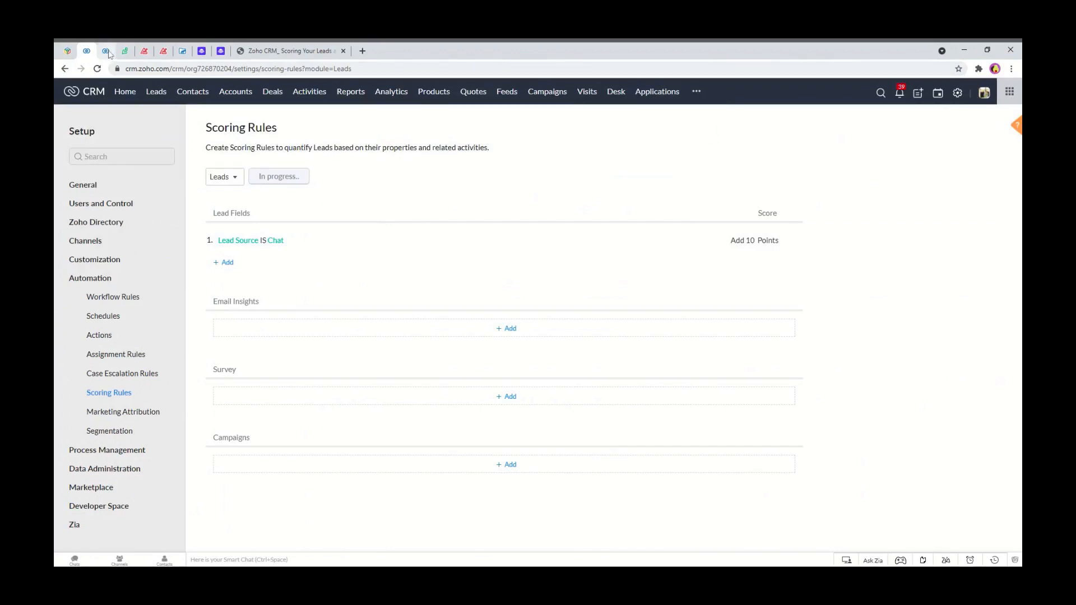
Move the Score column above Lead Source in the column manager and save.
click(107, 51)
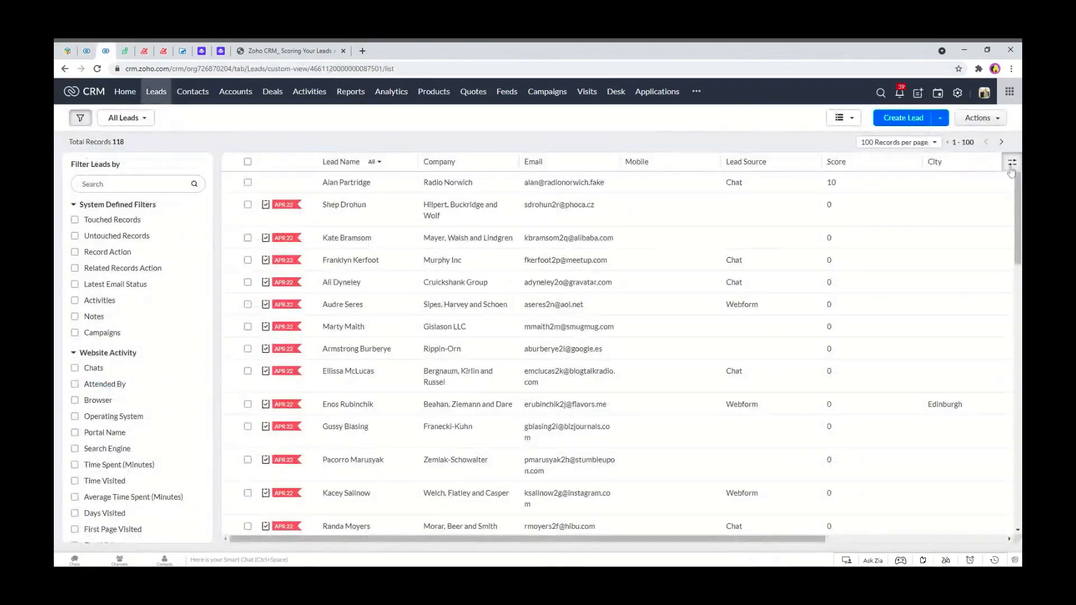
click(961, 185)
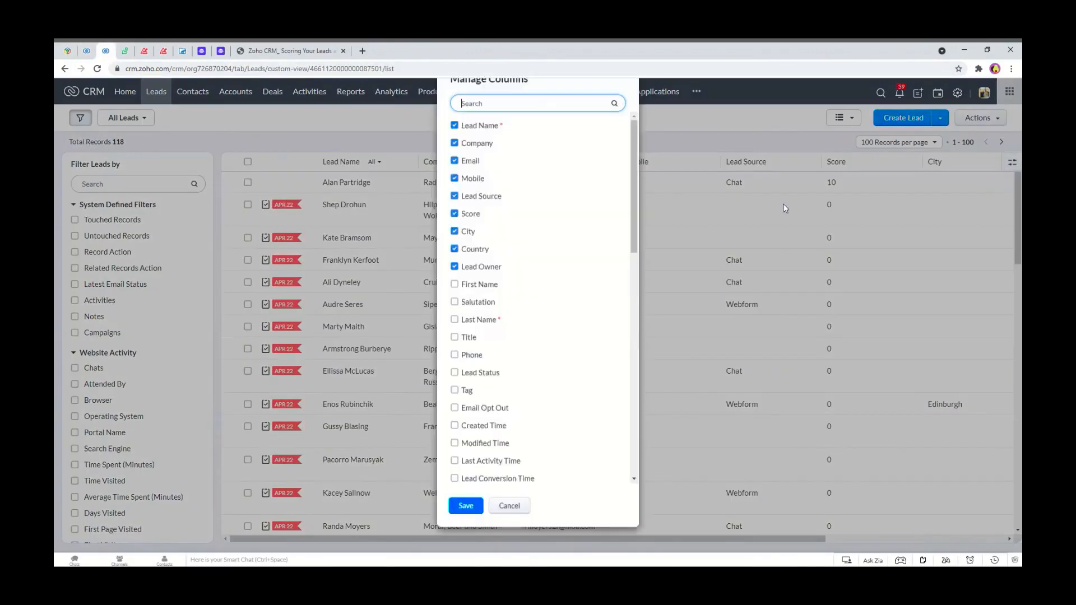
drag(512, 235, 499, 215)
click(465, 532)
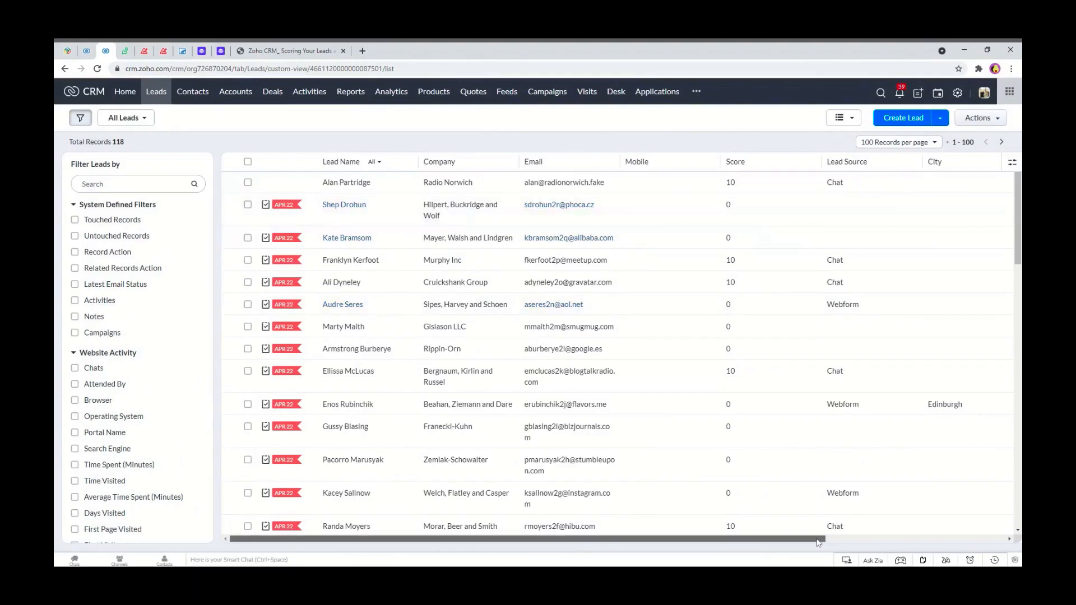
Scroll through the leads list to review the Score values against each lead source.
scroll(925, 241, right, 5)
scroll(919, 515, left, 3)
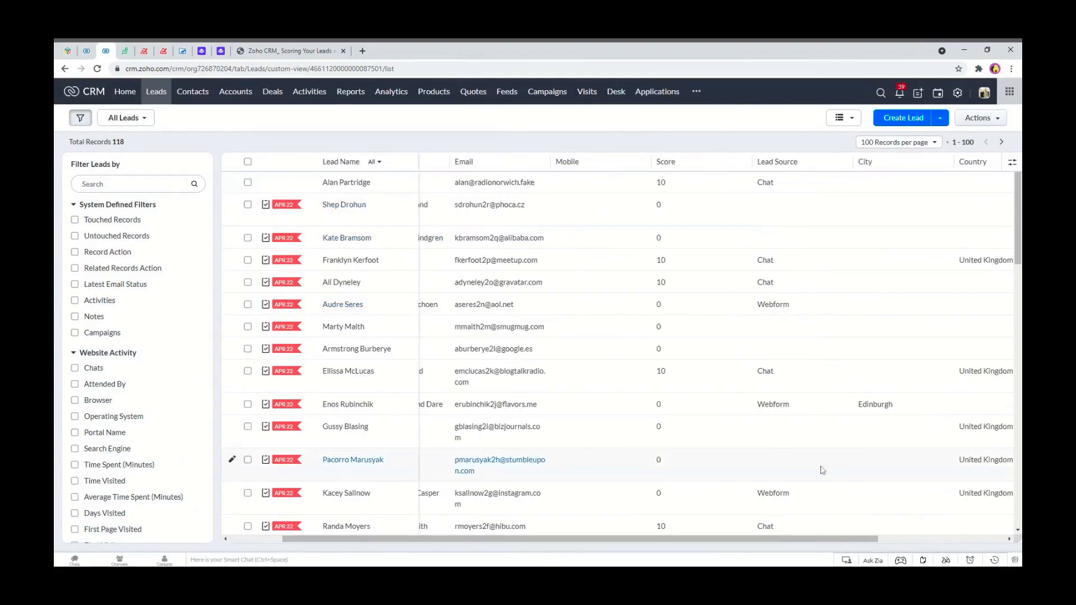
drag(670, 540, 618, 540)
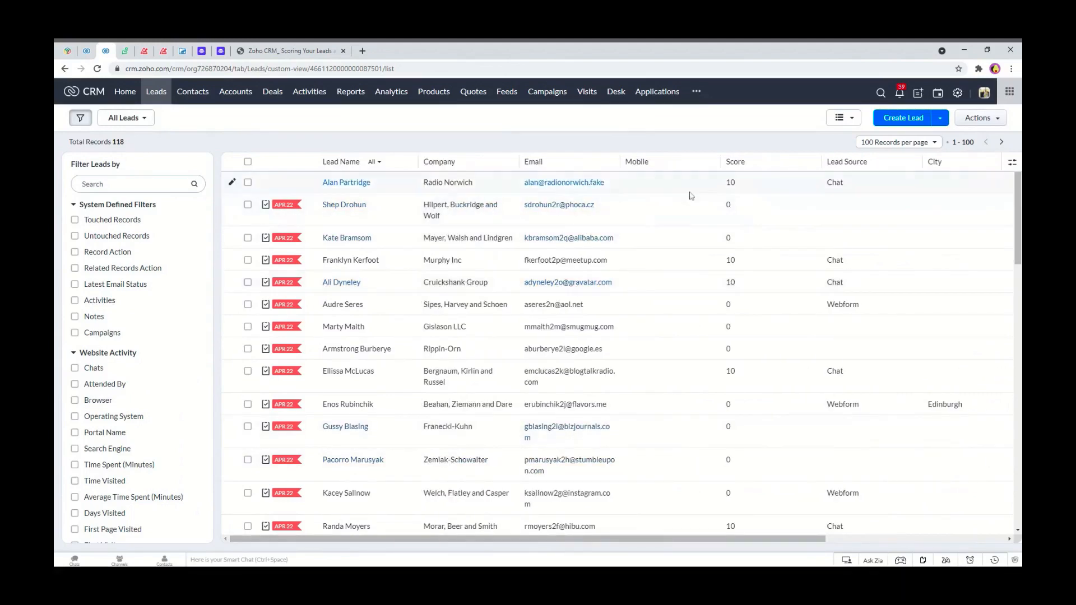
scroll(687, 258, down, 2)
scroll(762, 258, up, 3)
scroll(746, 186, down, 1)
scroll(856, 214, up, 1)
Filter the leads list by Lead Source is Chat, then cancel the filter.
click(135, 184)
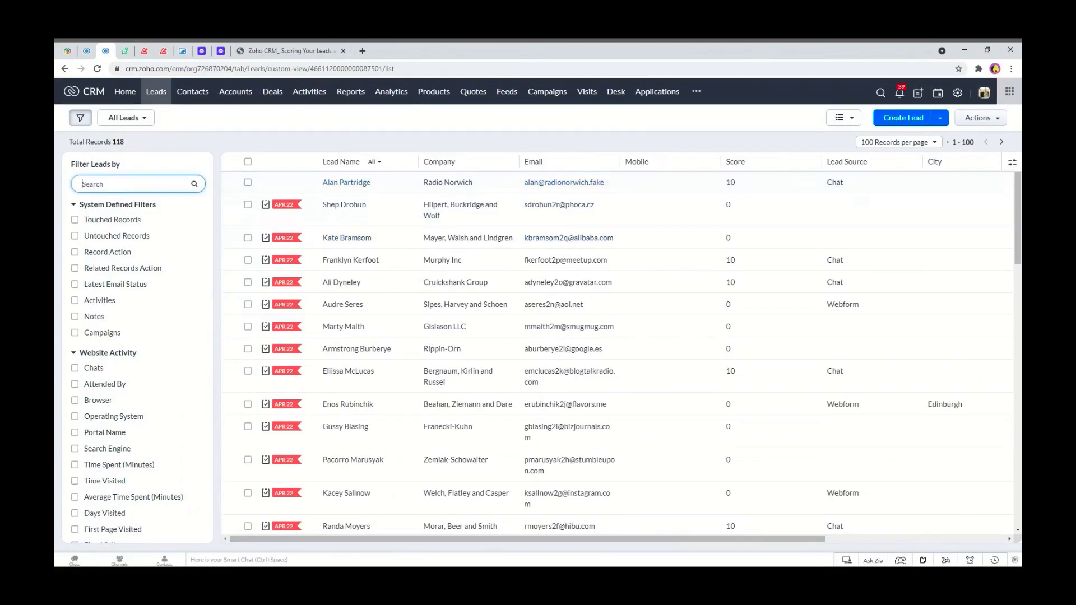
text(f)
text(cha)
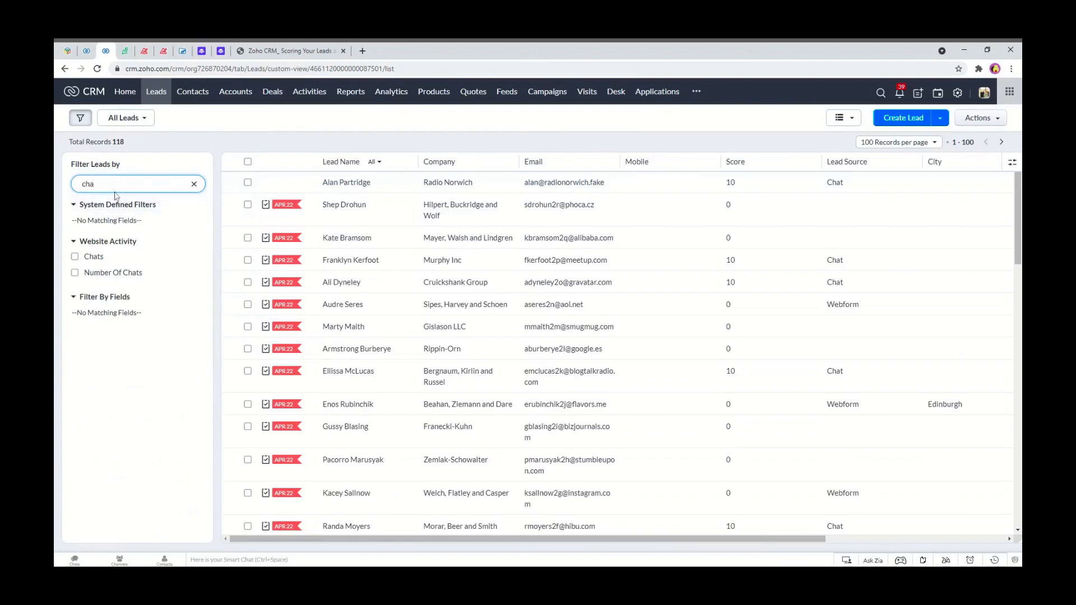
drag(83, 184, 56, 186)
text(sour)
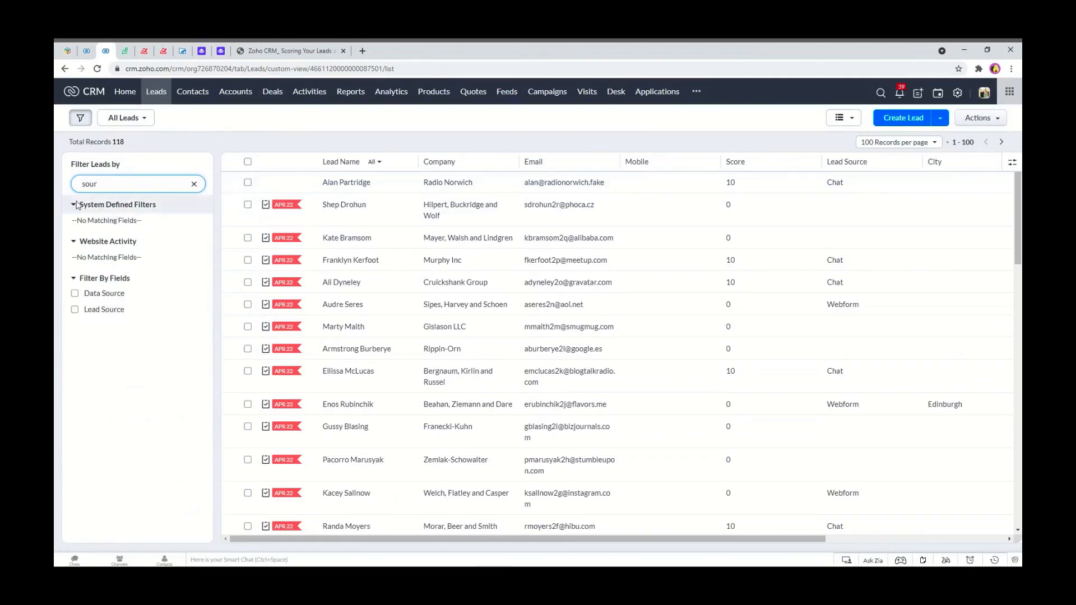
click(90, 310)
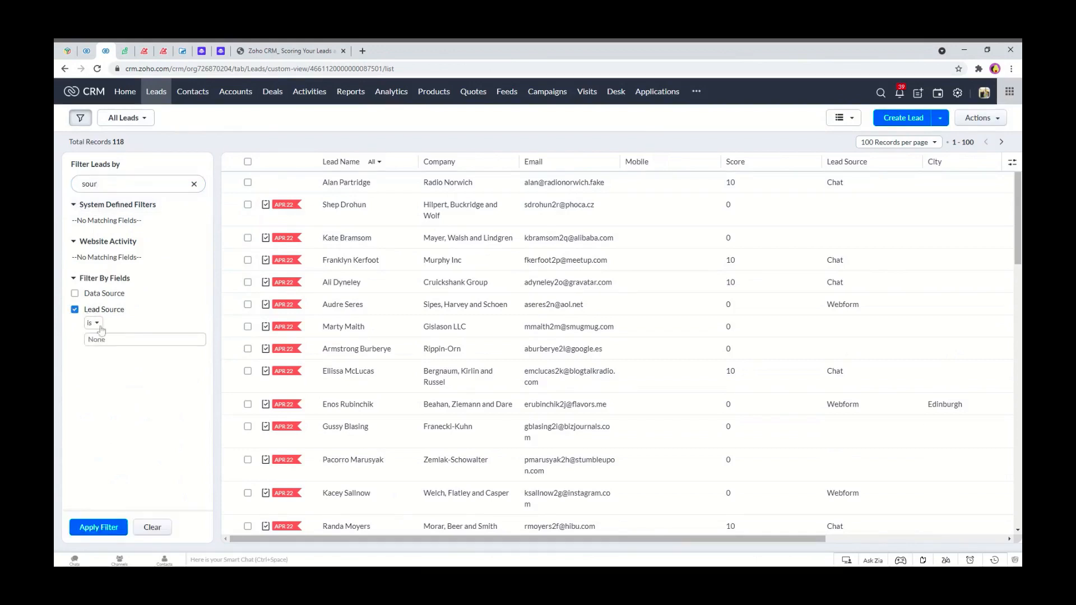
click(104, 340)
click(108, 371)
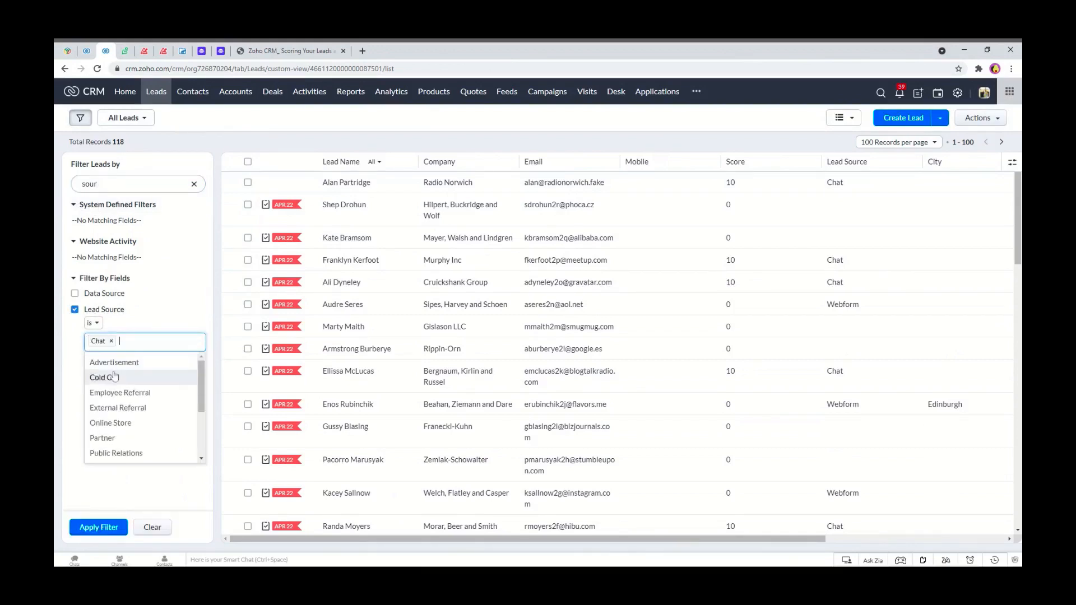
click(97, 528)
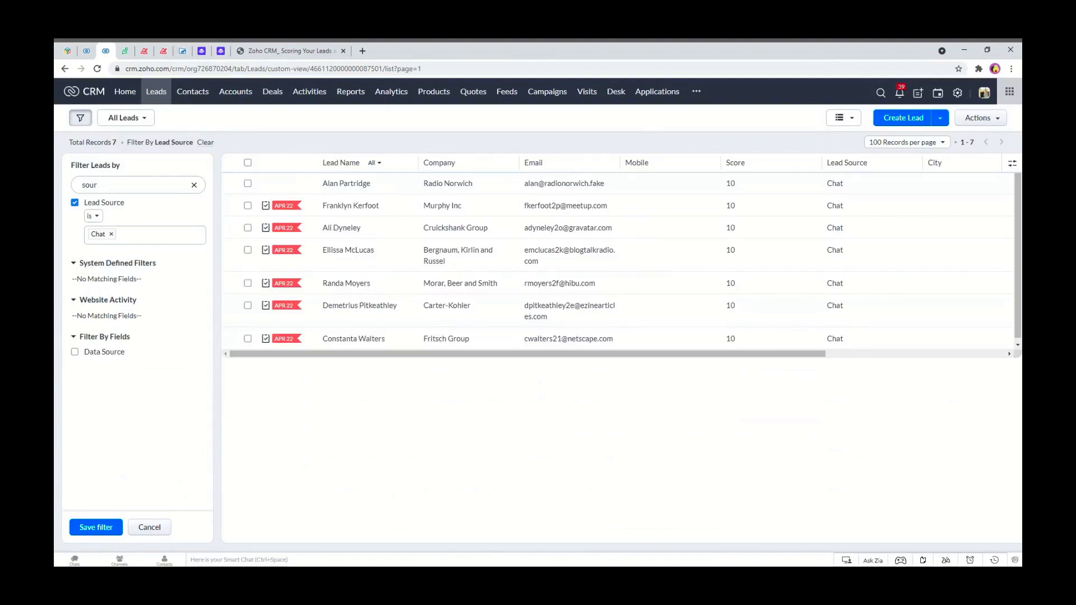
click(156, 528)
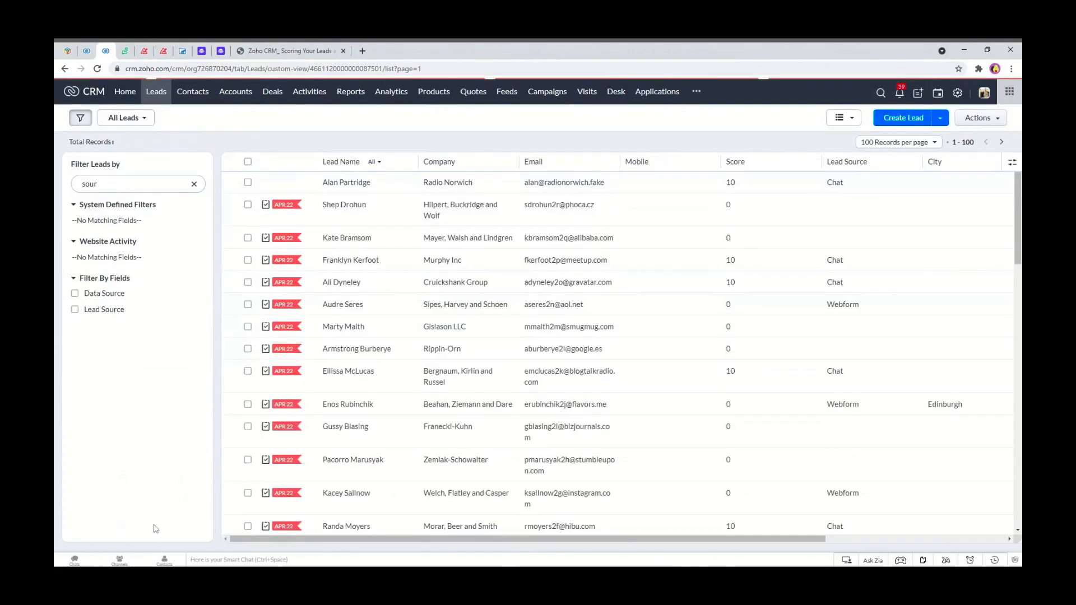
Start a new lead-field scoring rule with the criterion City is Norwich.
click(88, 50)
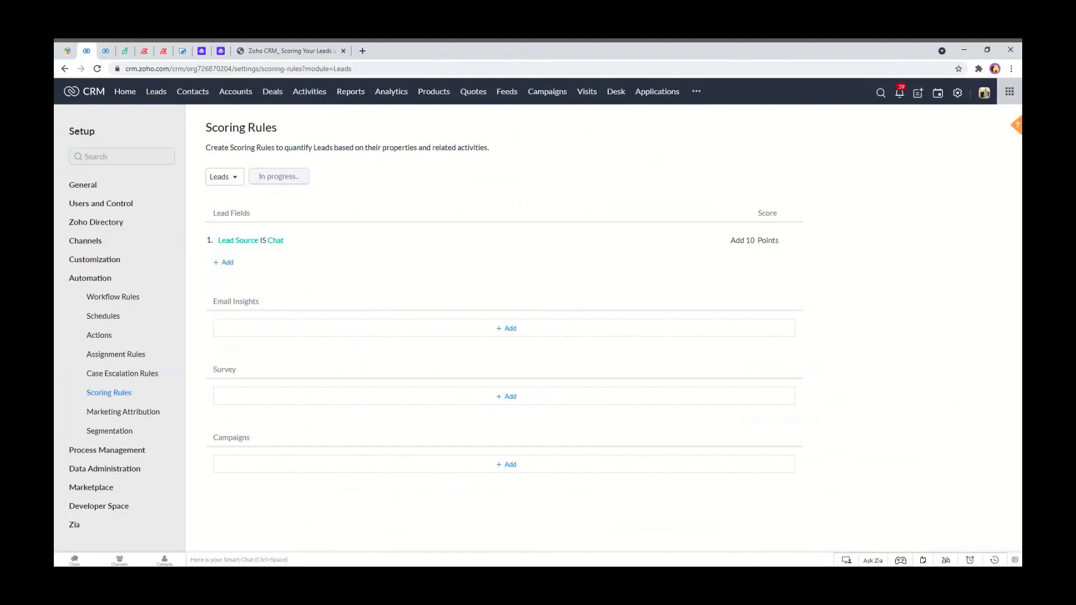
click(228, 264)
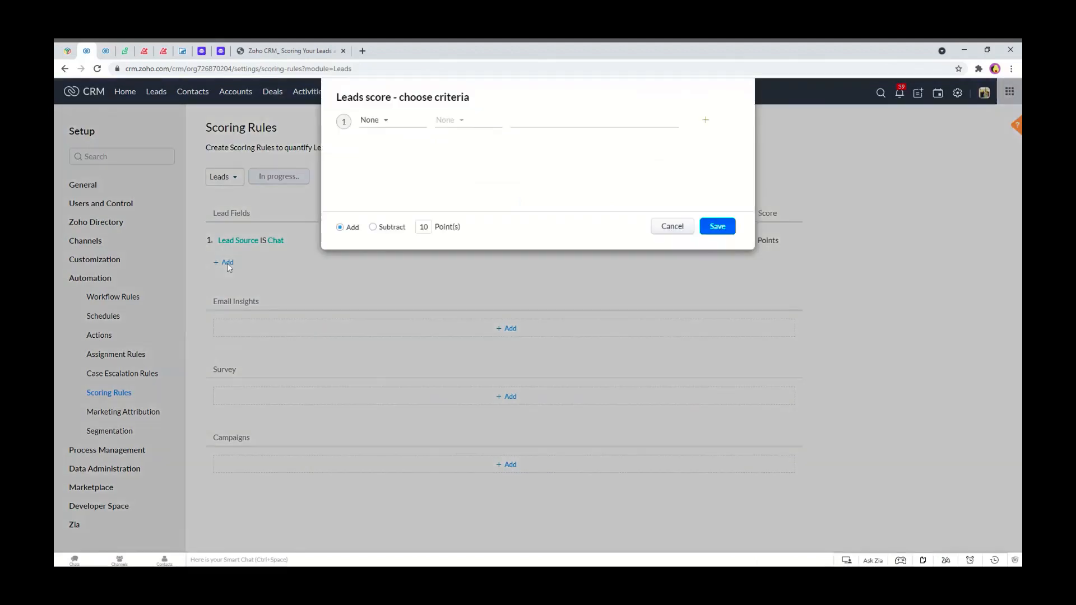
click(386, 124)
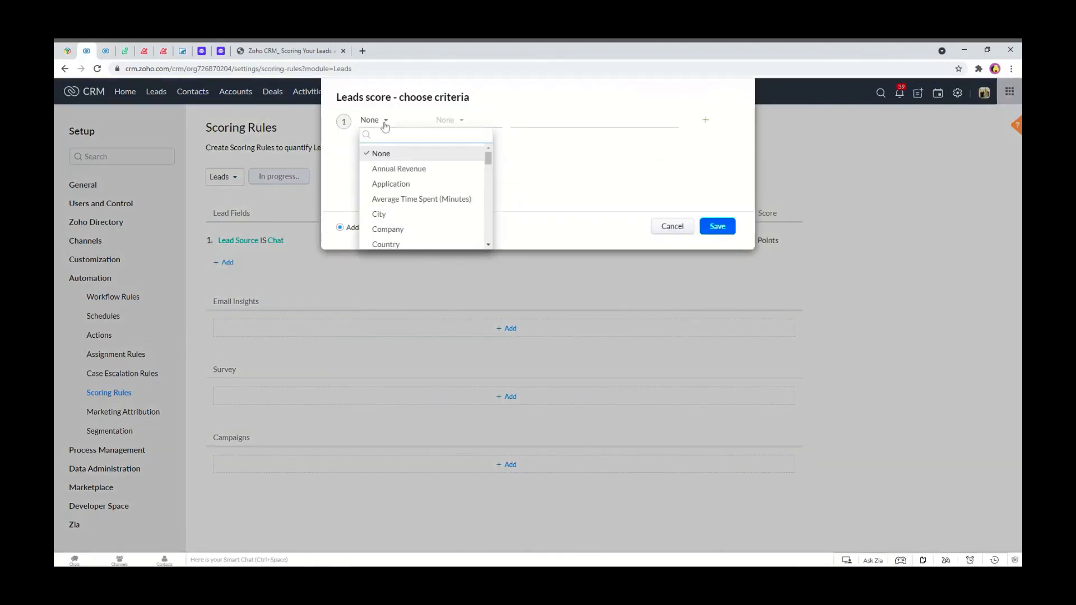
text(city)
click(386, 150)
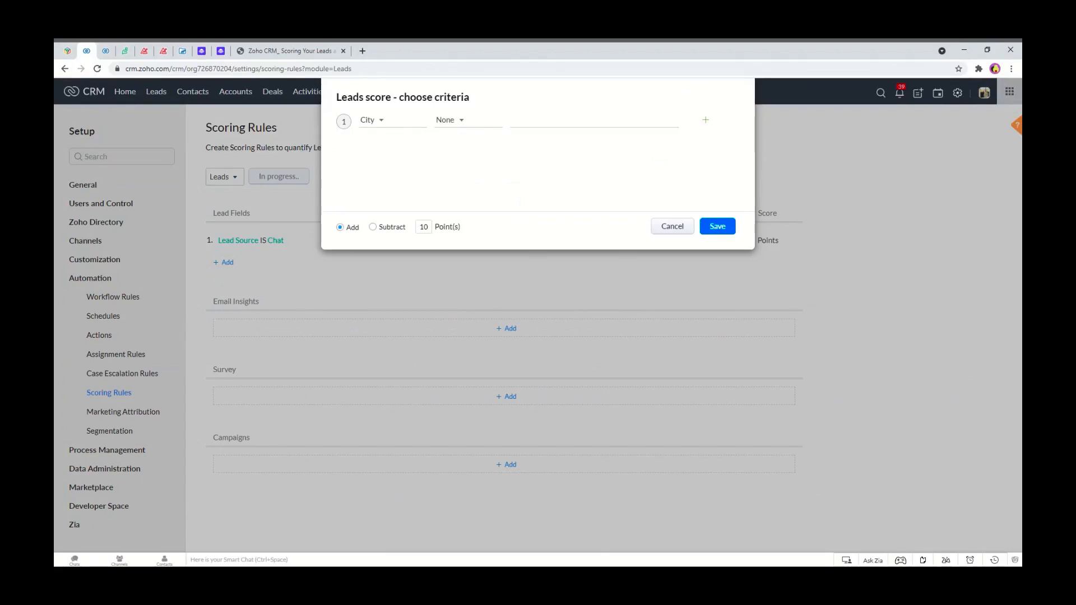
click(449, 120)
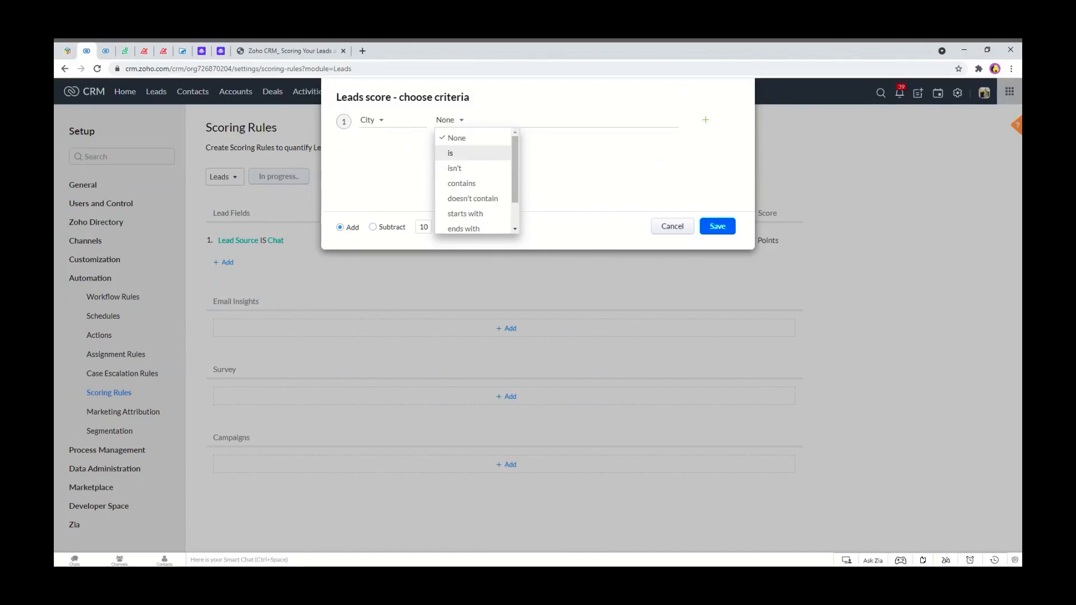
click(459, 153)
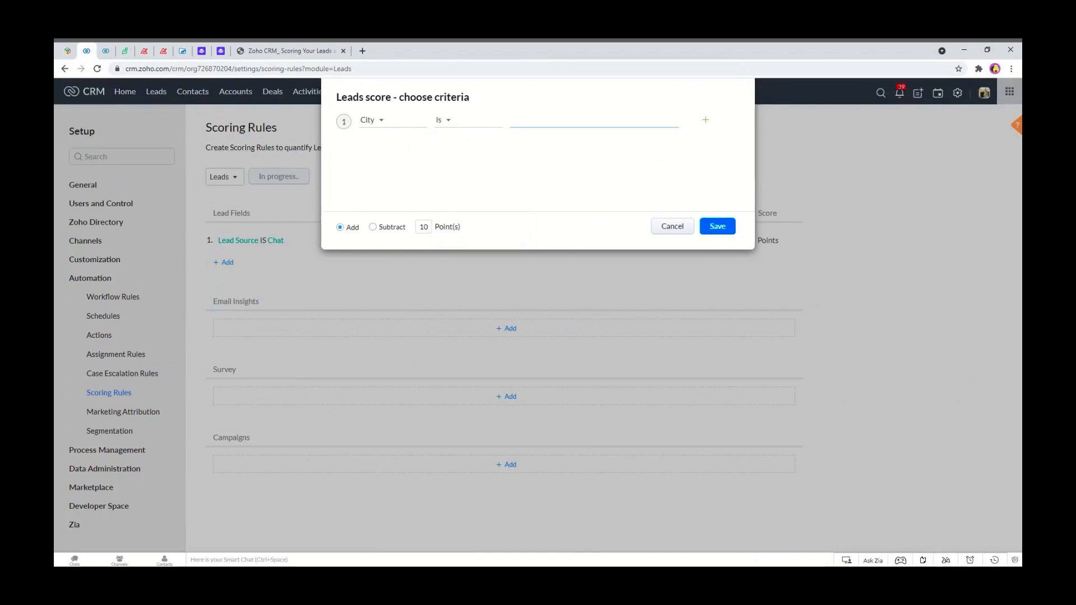
text(Norwich)
Set the Norwich rule to add 5 points and save it.
click(715, 230)
key(BackSpace)
key(BackSpace)
text(5)
click(720, 229)
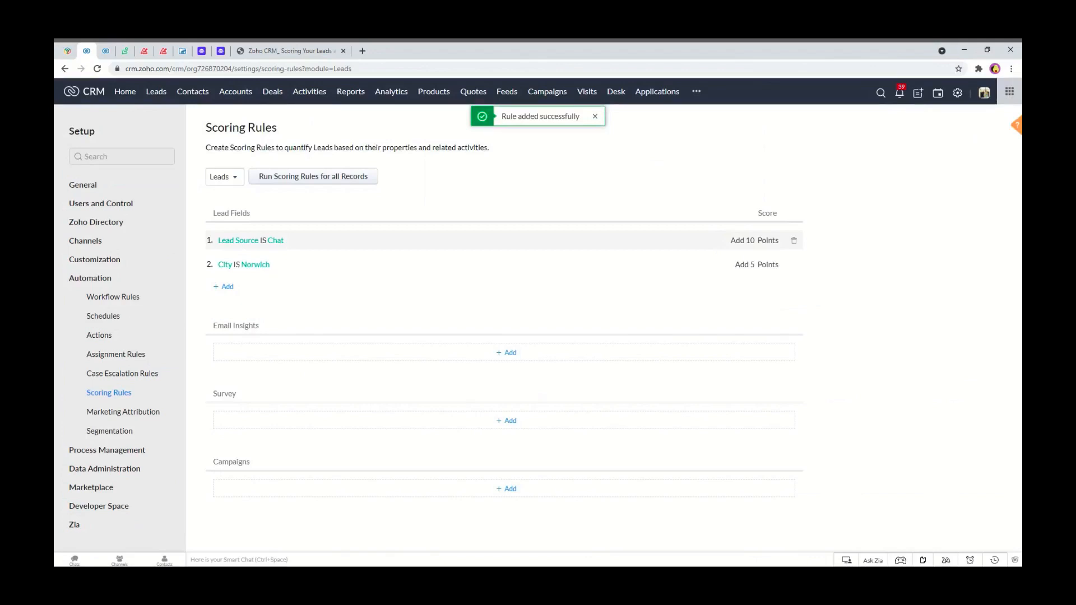
Open the Radio Norwich lead for editing and set its street to 1 Norwich Road.
click(105, 51)
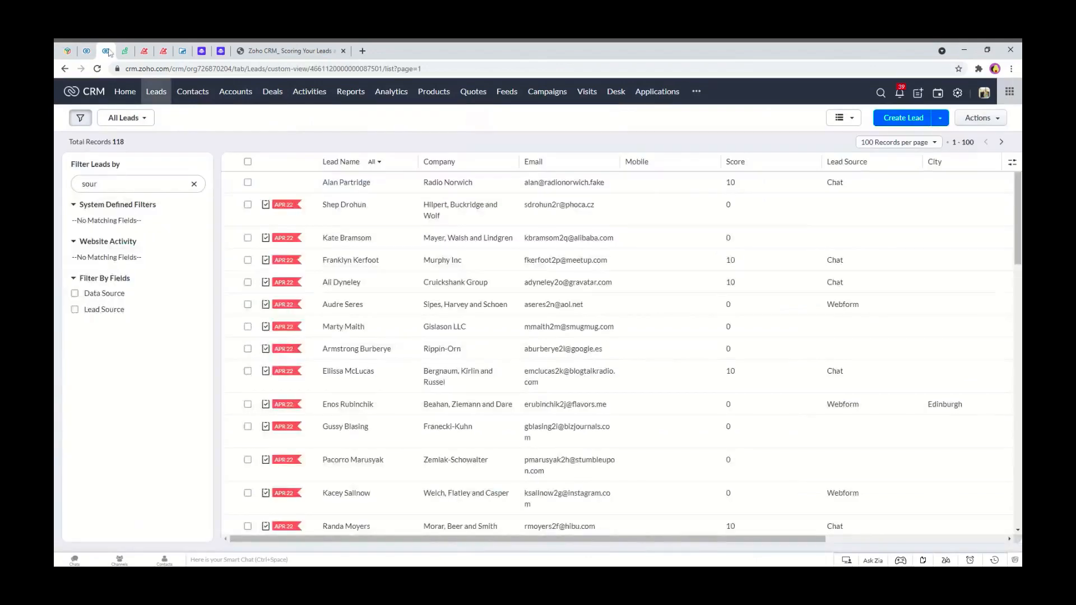
click(353, 185)
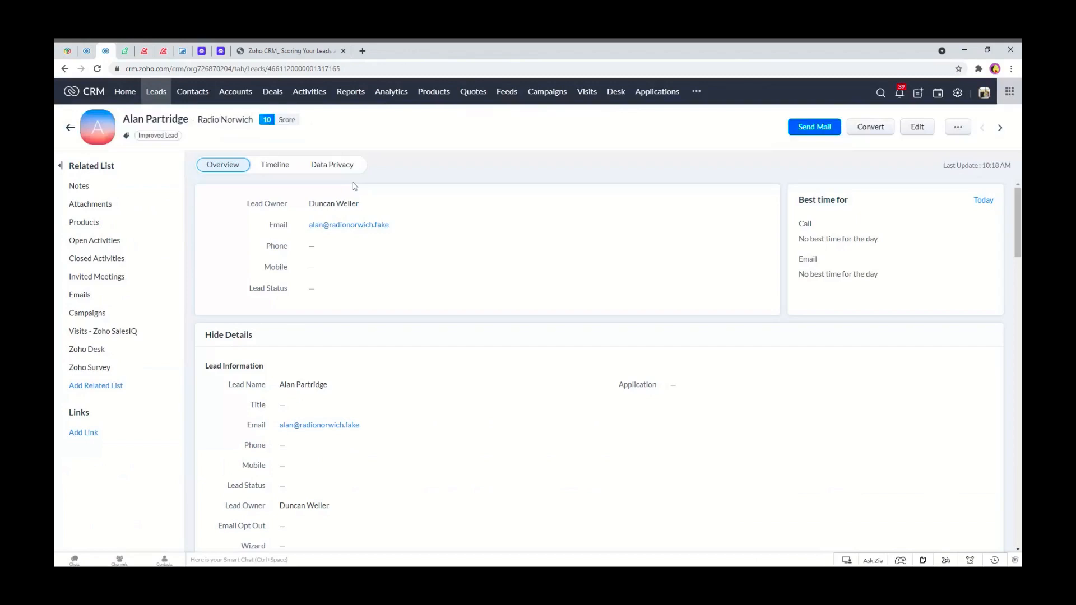
click(919, 127)
scroll(336, 317, down, 4)
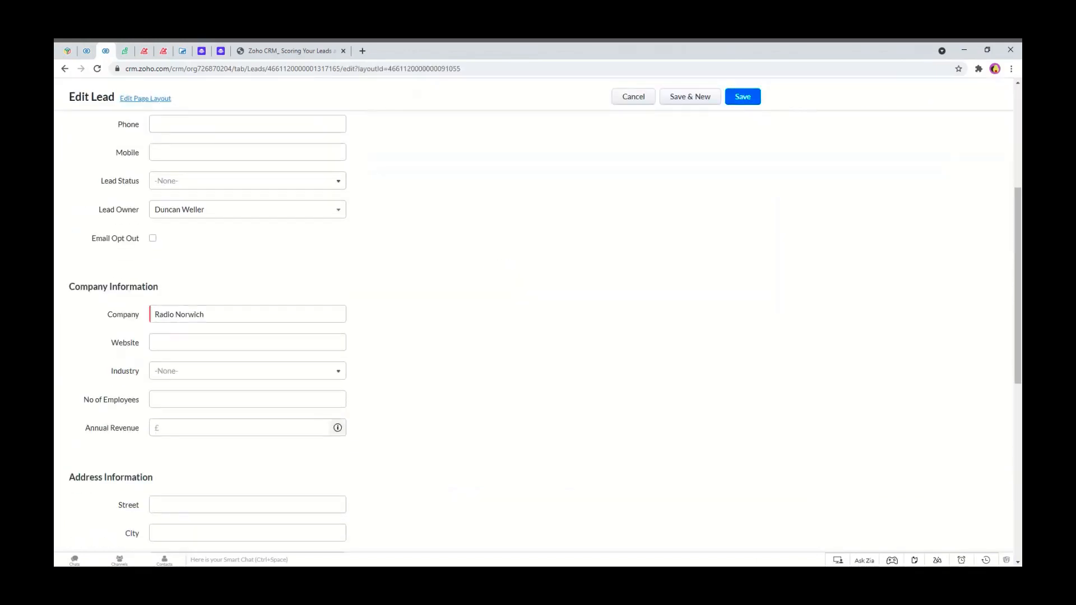
scroll(196, 236, up, 4)
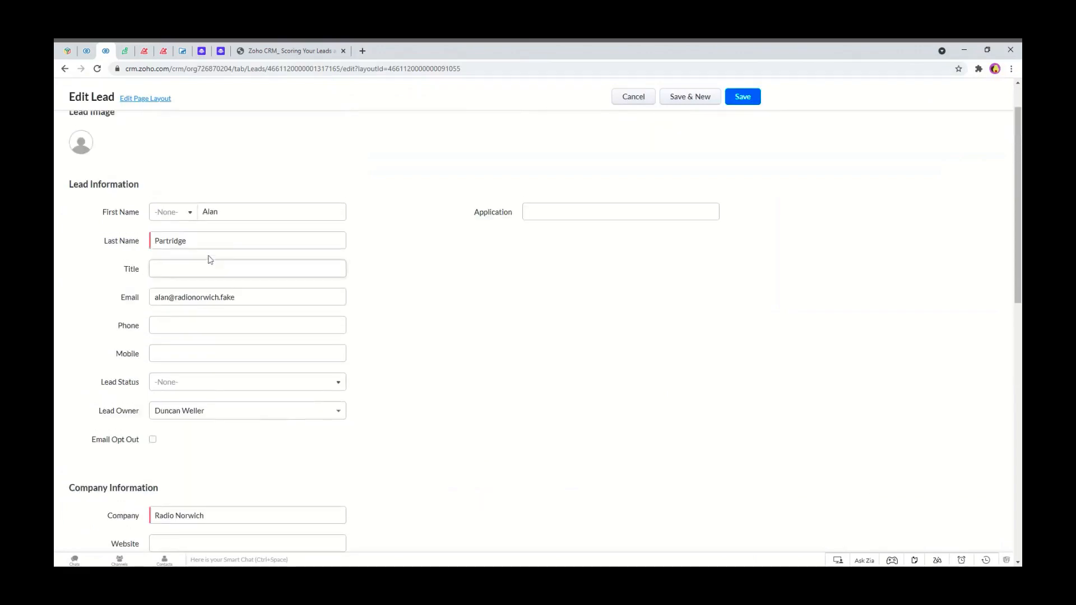
scroll(206, 257, down, 2)
scroll(209, 259, up, 1)
scroll(210, 259, down, 6)
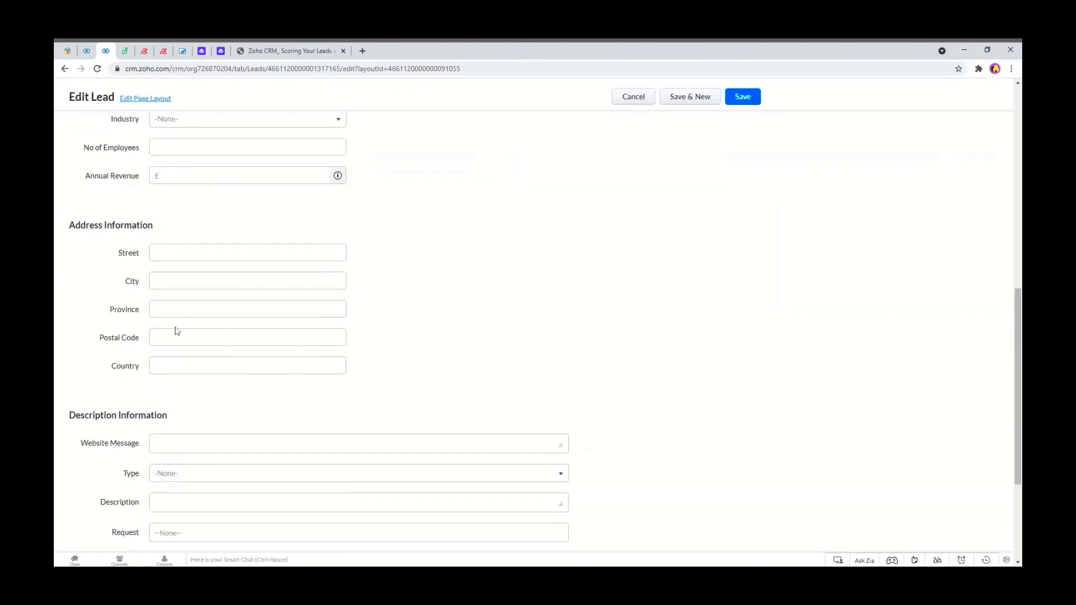
click(185, 253)
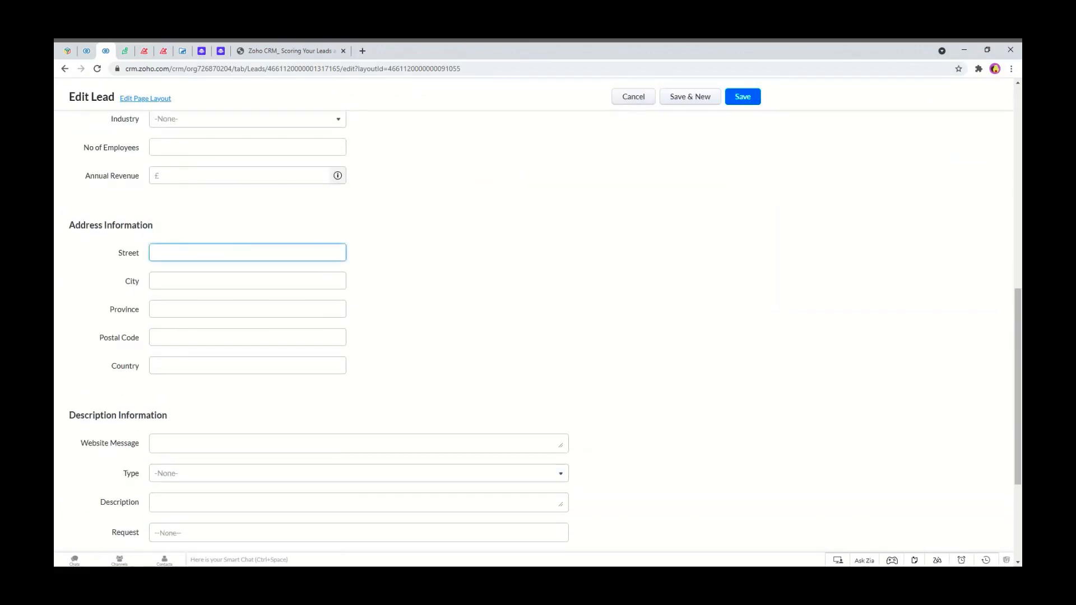
click(191, 288)
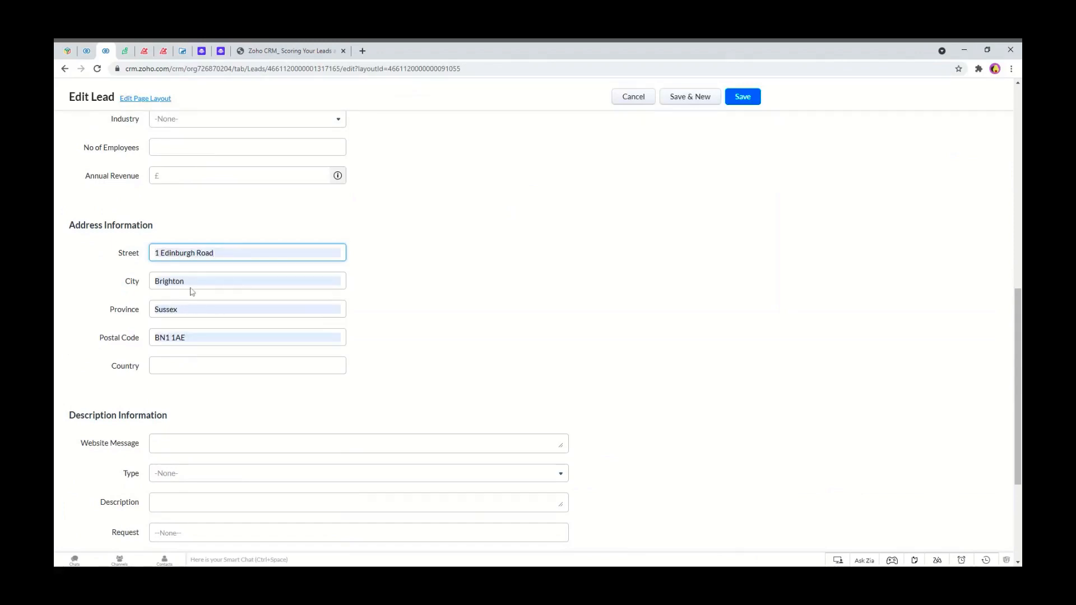
drag(230, 250, 153, 253)
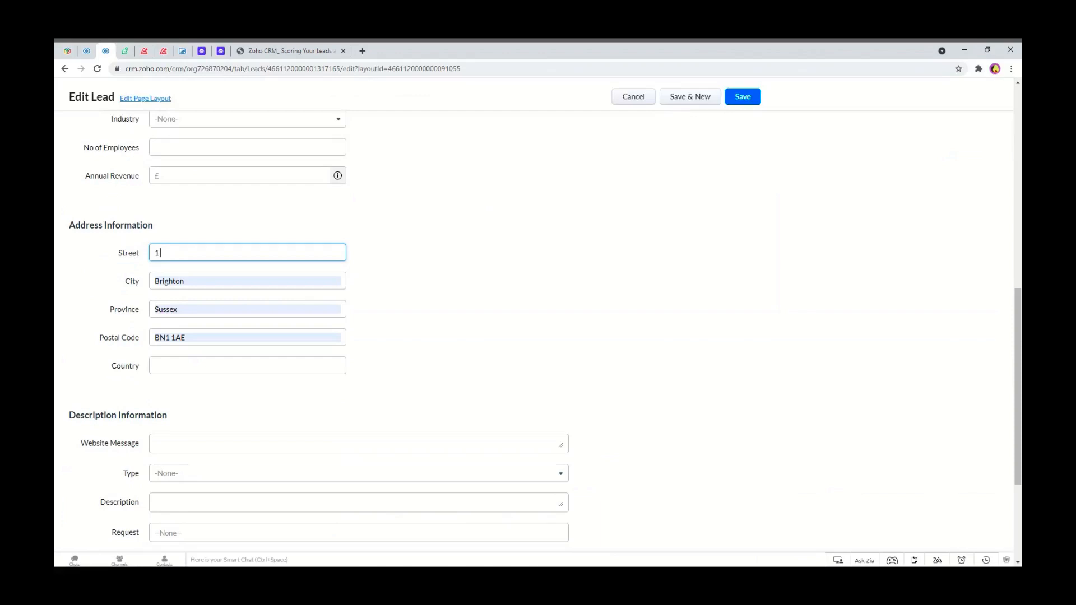
Set the lead's city to Norwich, clear the province and enter postal code NR1 1AA.
drag(186, 282, 133, 275)
text(Norwich)
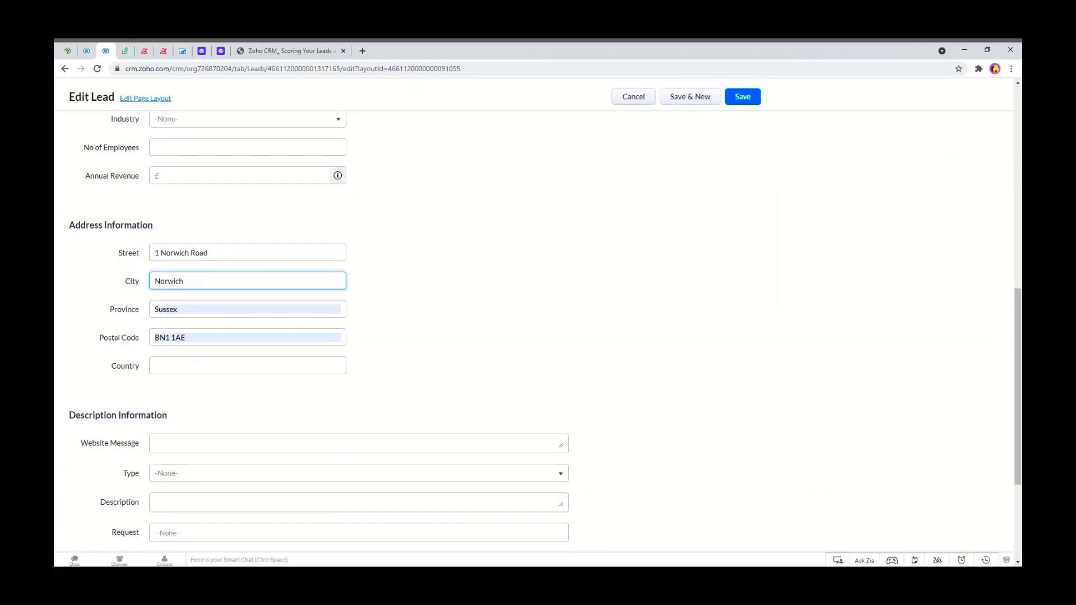
double_click(180, 310)
key(BackSpace)
drag(211, 345, 152, 339)
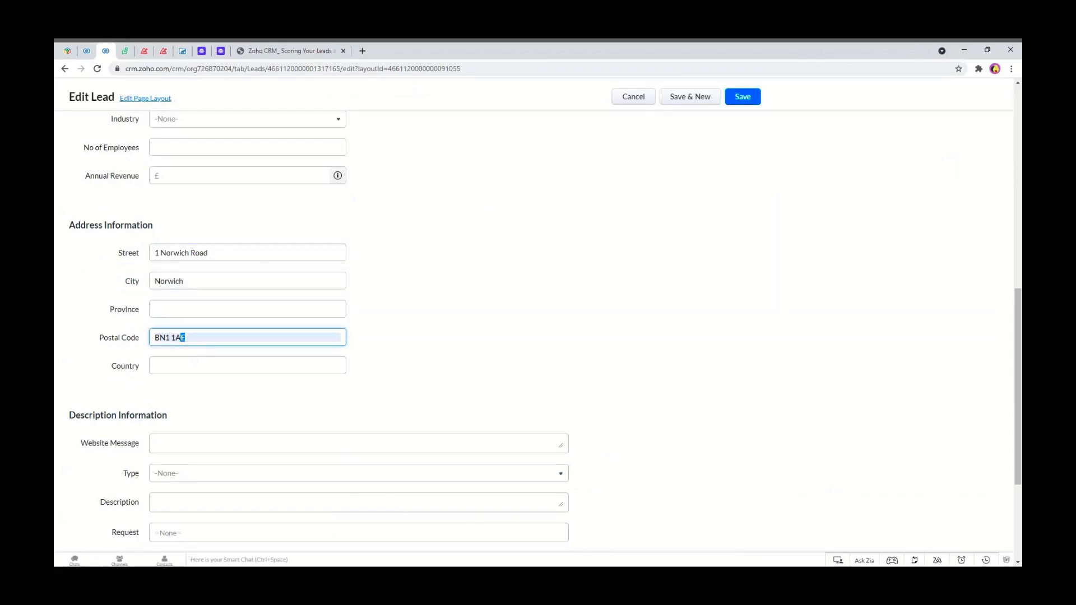
text(NR1 1AA)
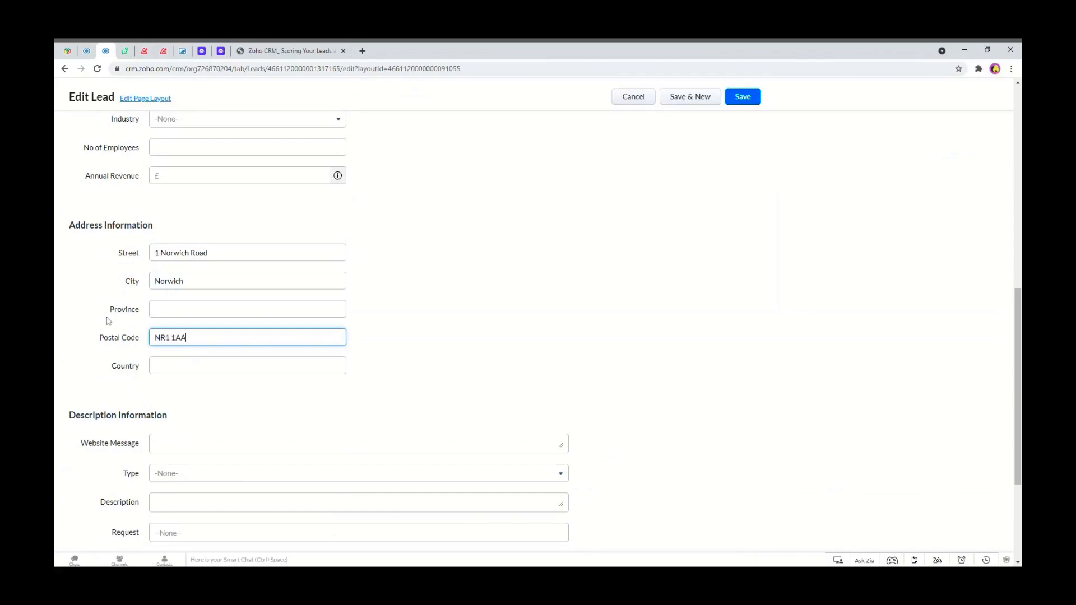
click(436, 376)
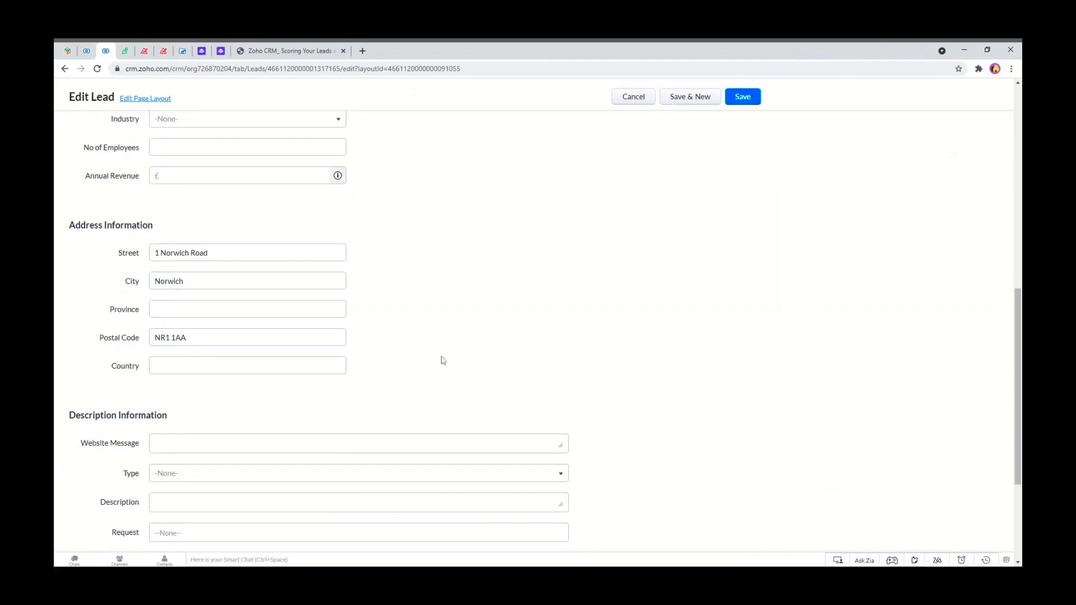
Save the edited lead.
scroll(441, 361, down, 1)
scroll(442, 360, down, 2)
scroll(414, 353, up, 3)
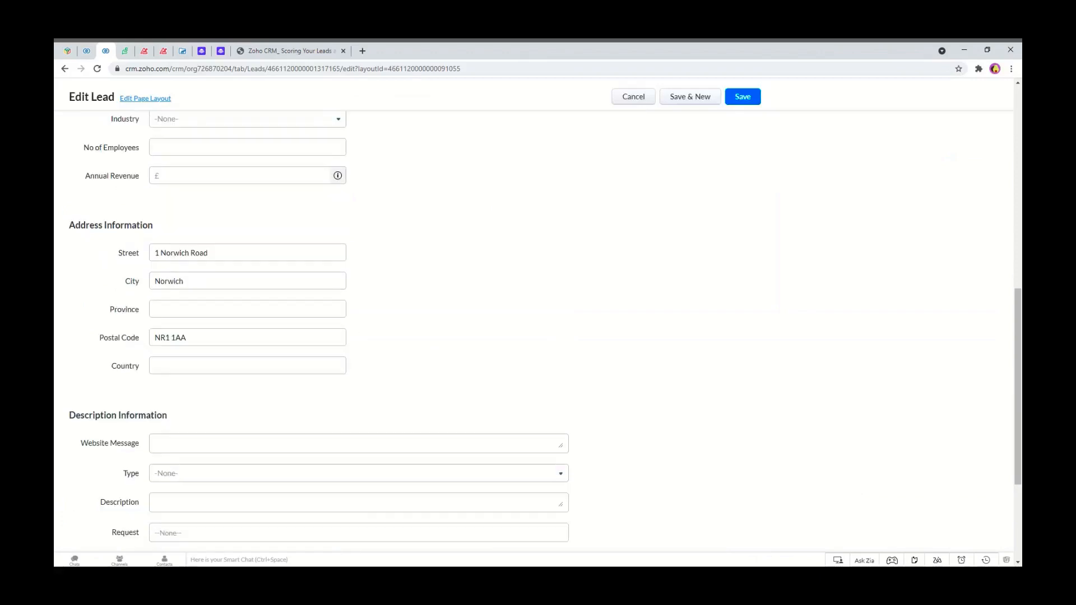
click(743, 96)
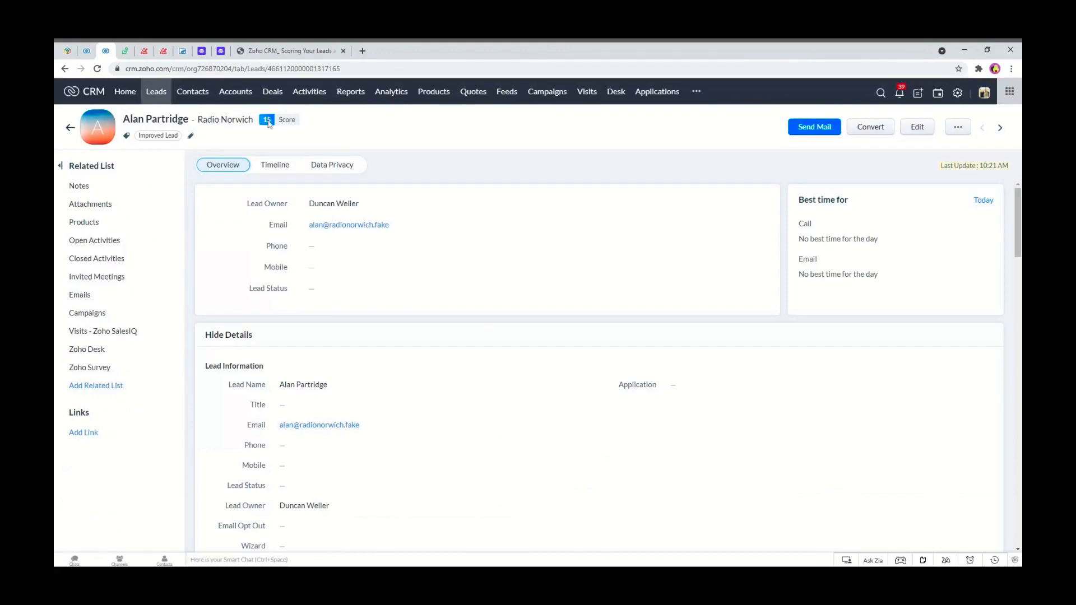
Review the lead's Timeline history of score and address changes.
click(91, 49)
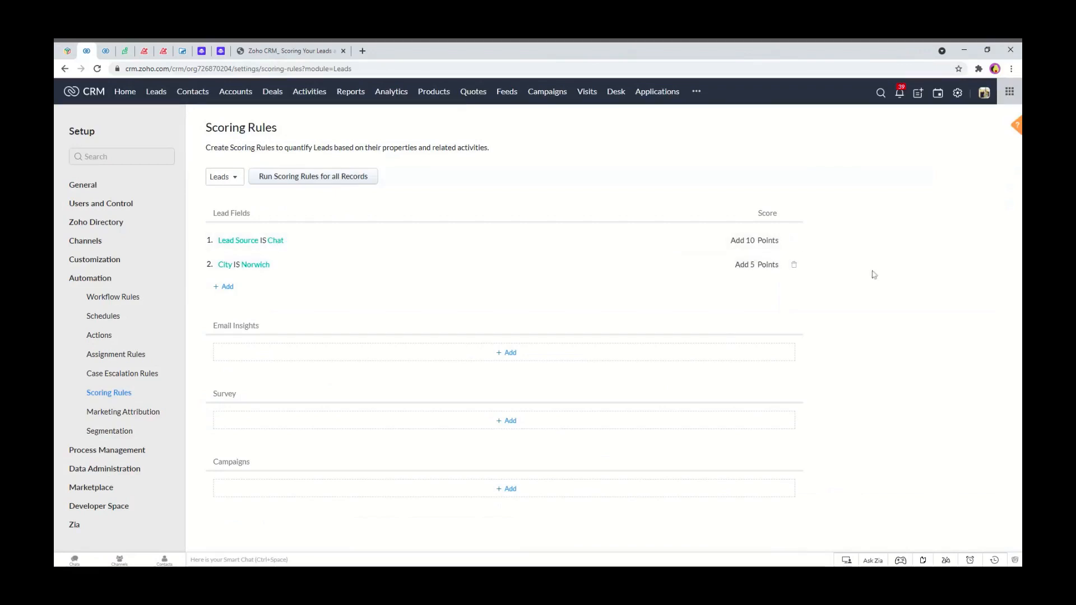
click(106, 50)
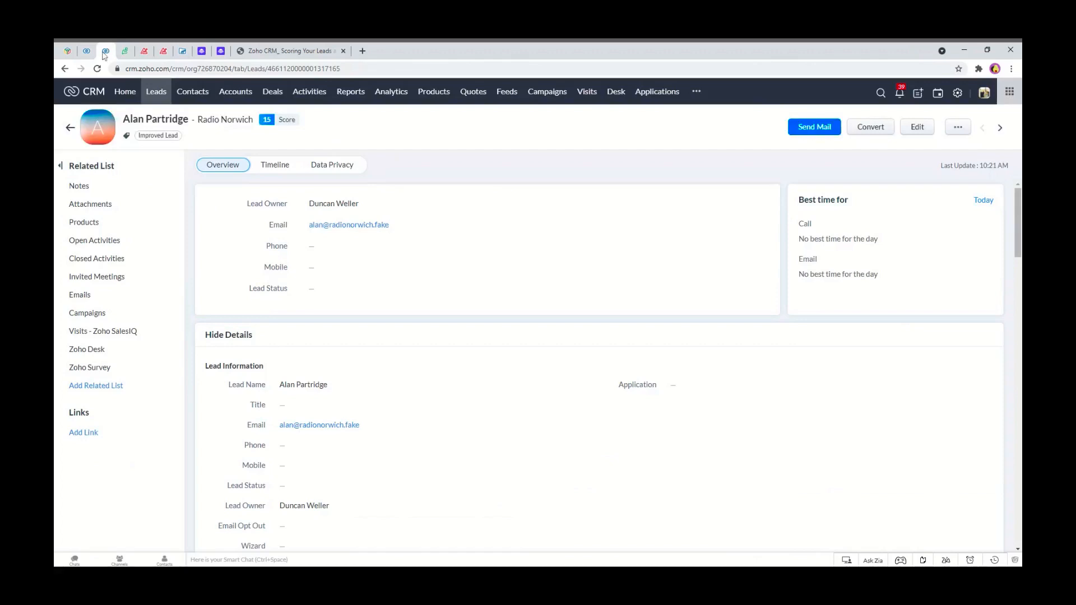
click(270, 168)
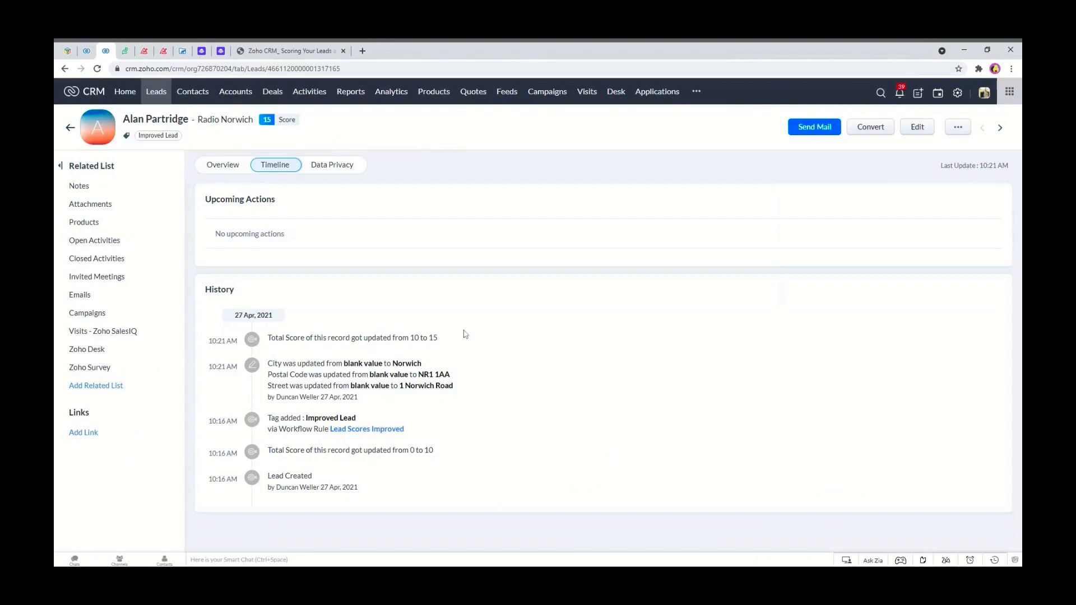
drag(449, 339, 382, 343)
click(382, 344)
drag(434, 450, 409, 450)
click(419, 444)
Scroll through the leads list to check Score values against lead source and city.
click(162, 95)
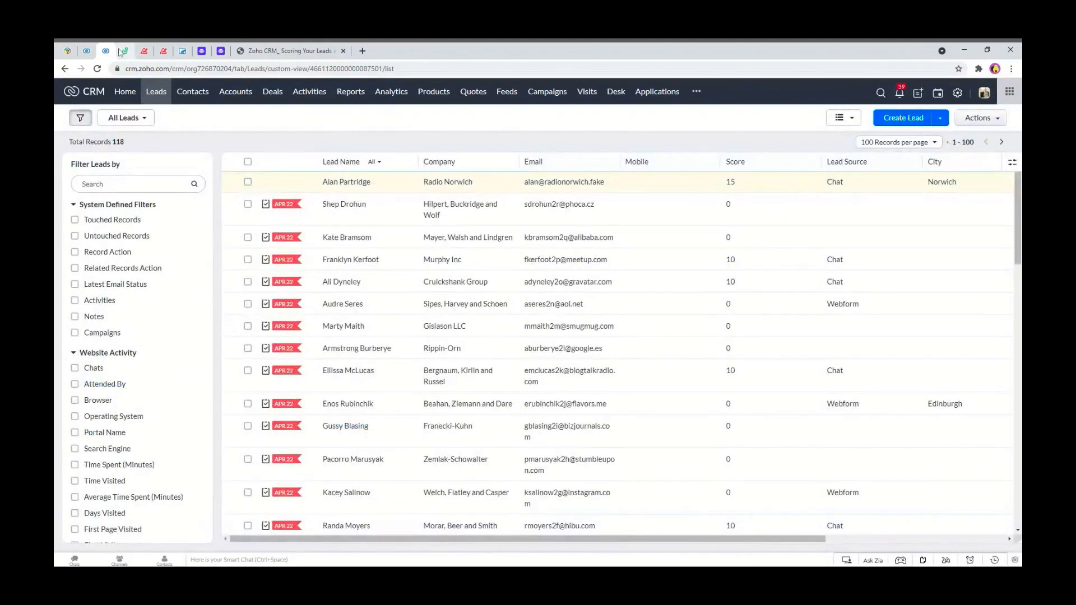
click(86, 50)
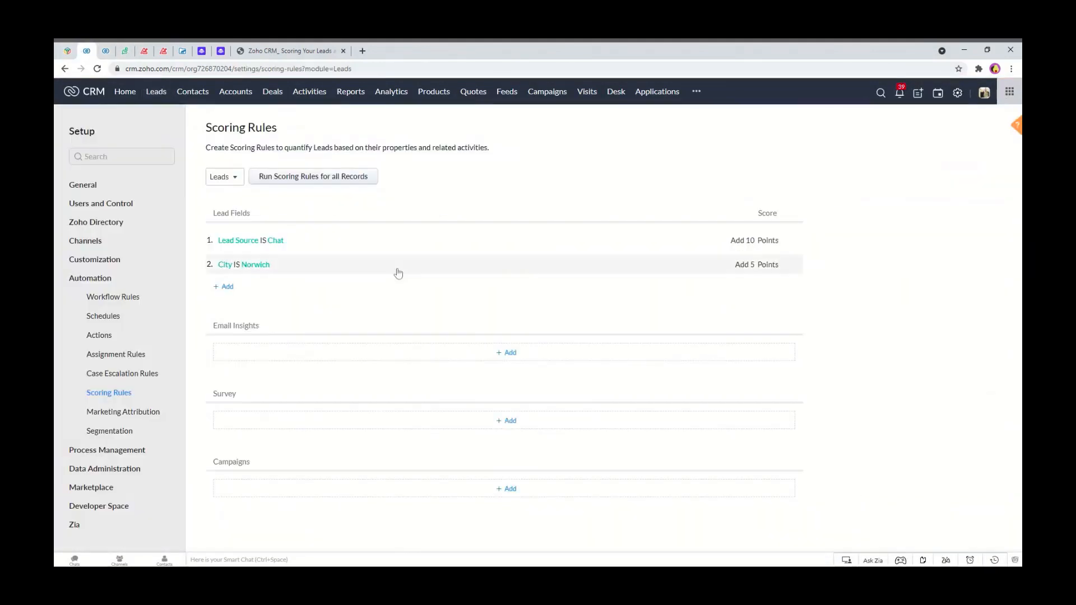
click(106, 50)
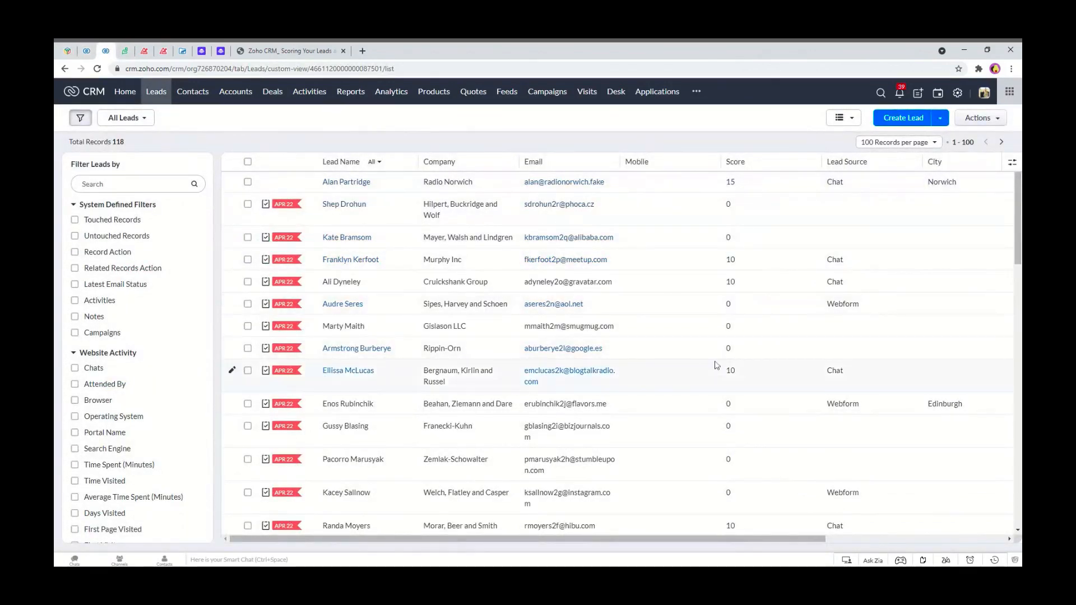
scroll(718, 370, down, 5)
scroll(726, 465, up, 4)
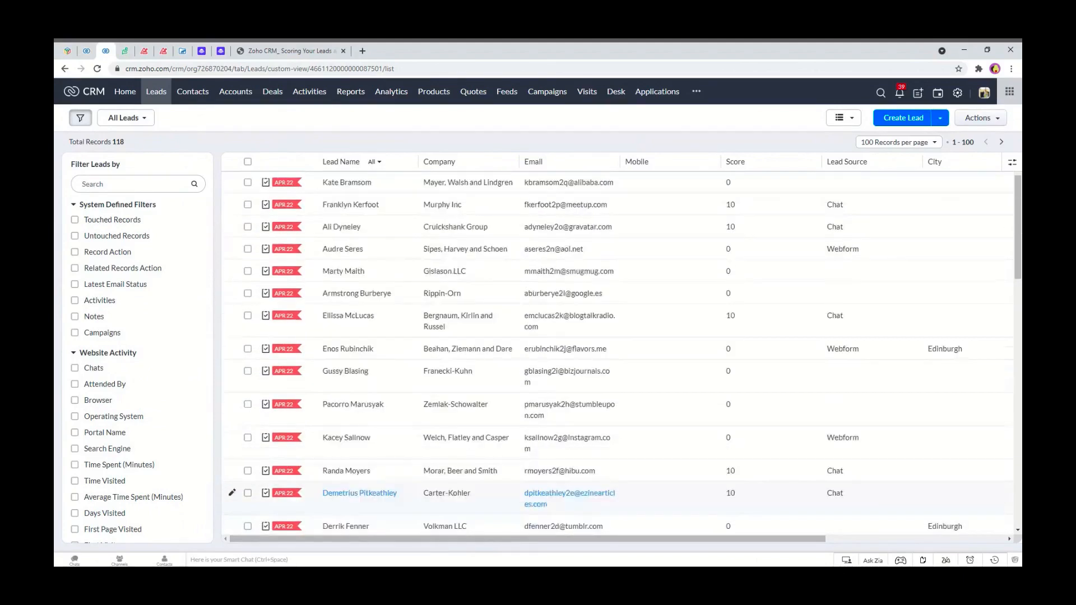
scroll(734, 457, up, 2)
scroll(959, 437, down, 4)
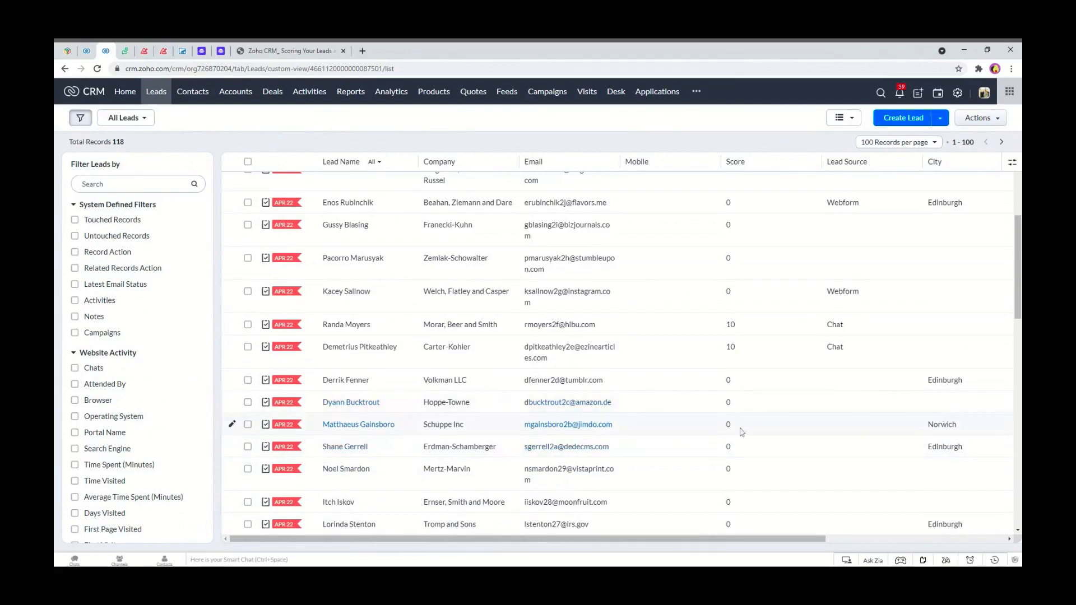
Run the scoring rules for all lead records and reload the leads list.
click(86, 45)
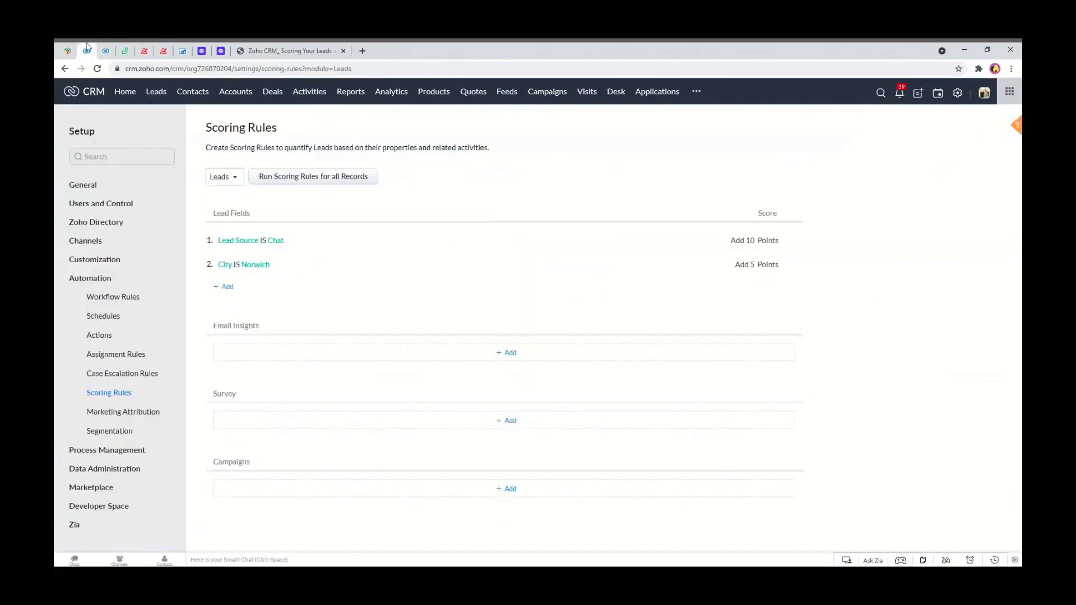
click(317, 186)
click(644, 202)
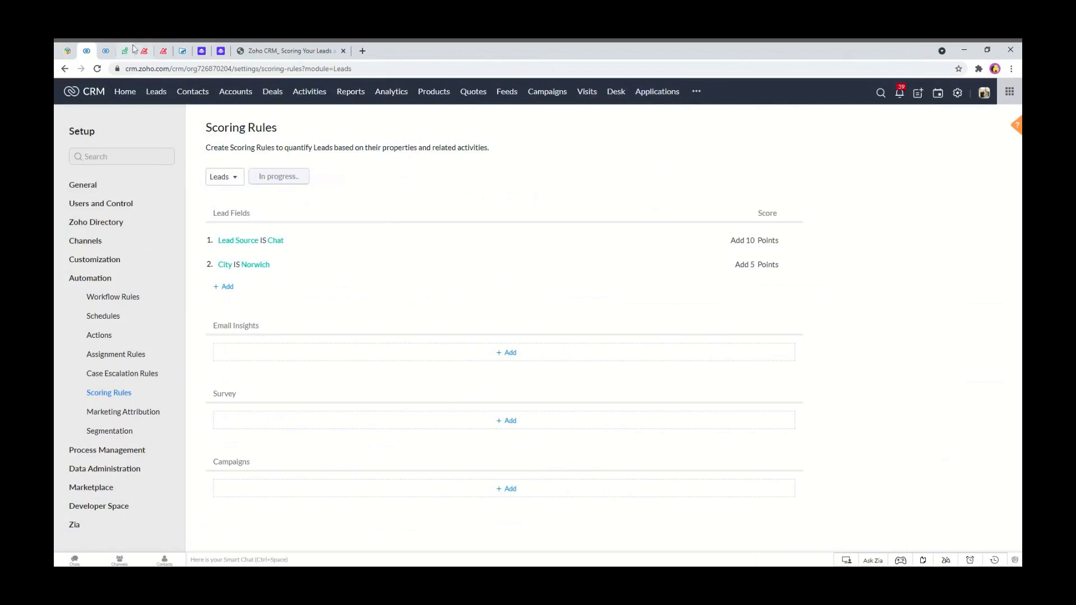
key(F5)
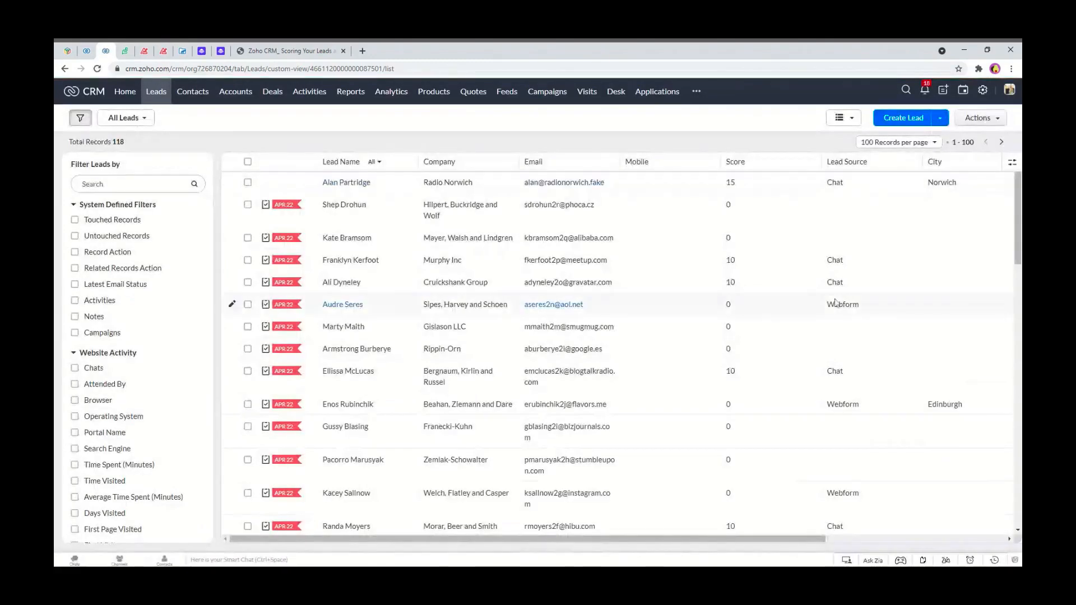
Open the Schuppe Inc lead from the list and view its Timeline score history.
scroll(830, 305, down, 5)
scroll(830, 308, down, 1)
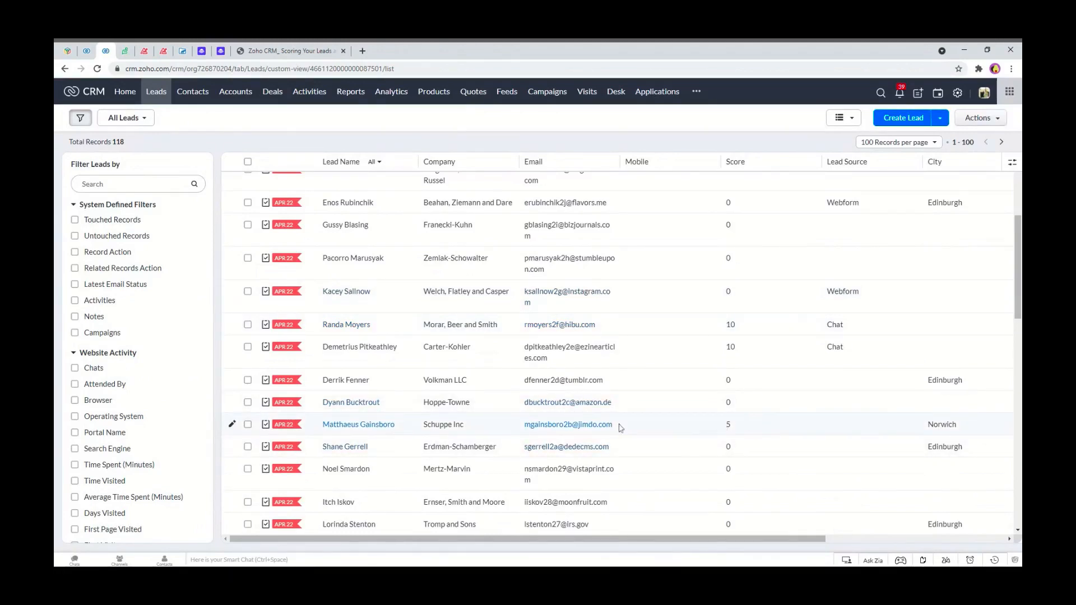
scroll(614, 426, down, 2)
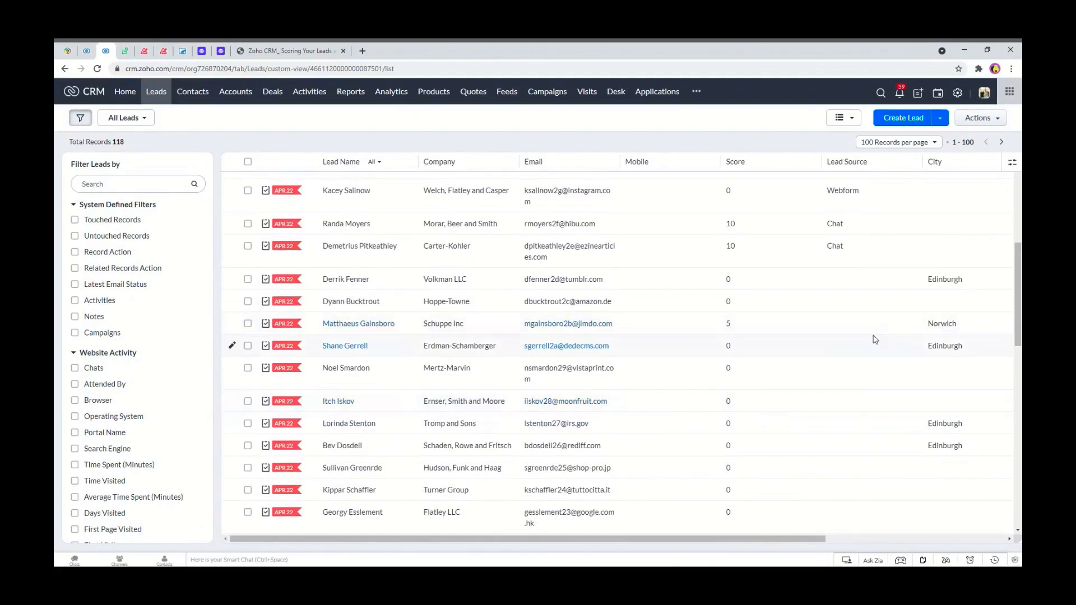
click(360, 330)
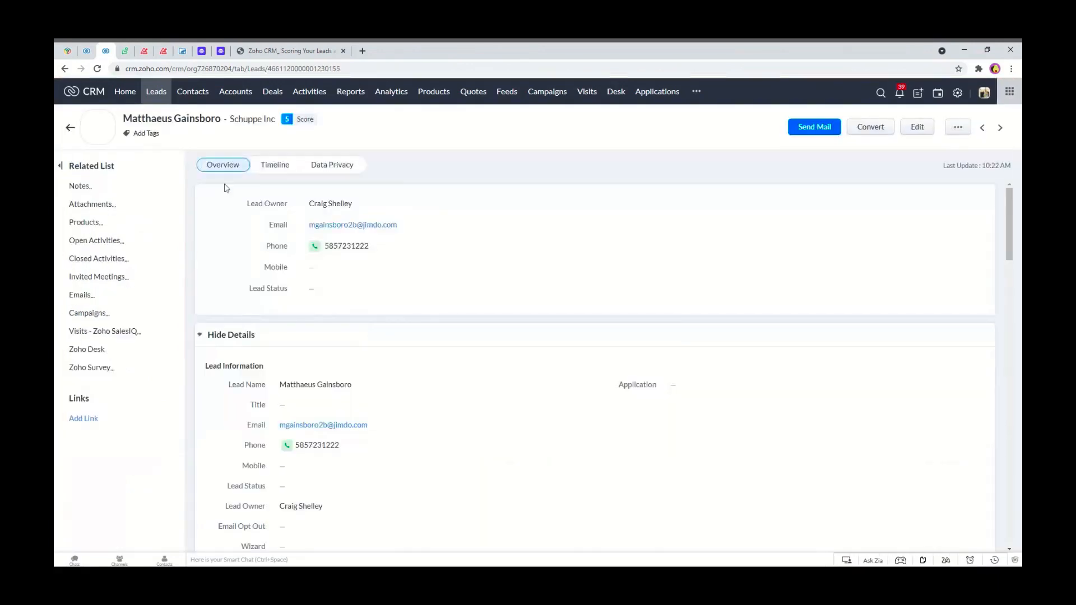
click(277, 167)
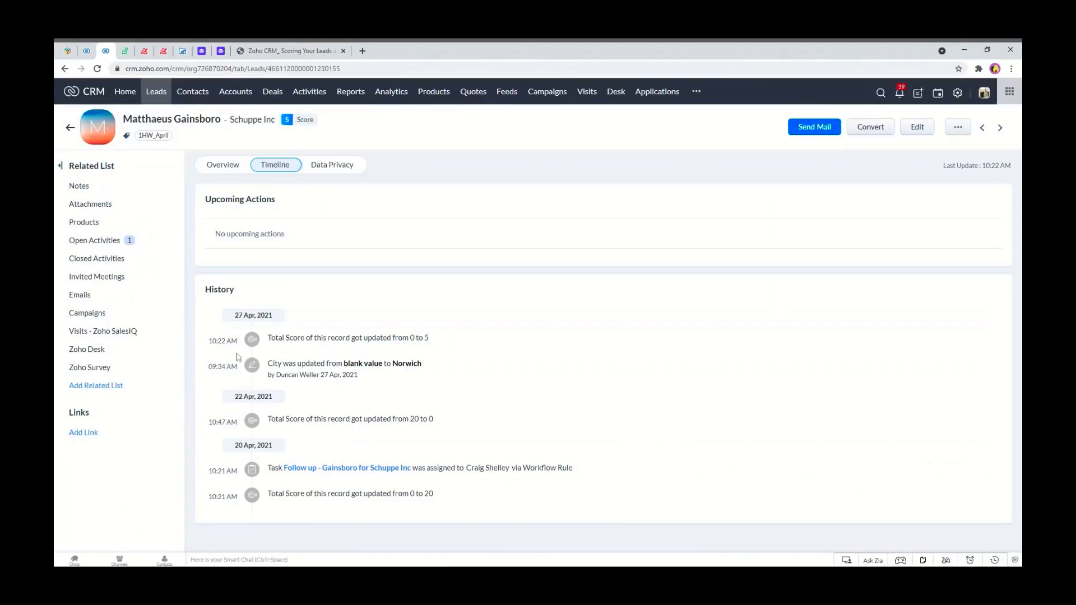
Start a new lead-field scoring rule on the Country field with the is operator.
click(86, 52)
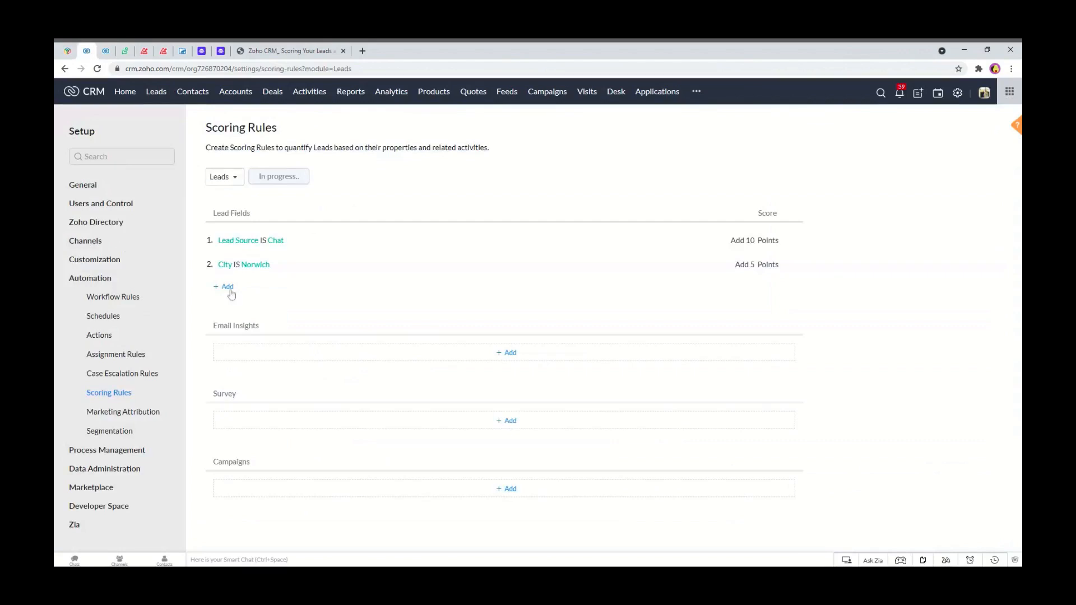
click(228, 288)
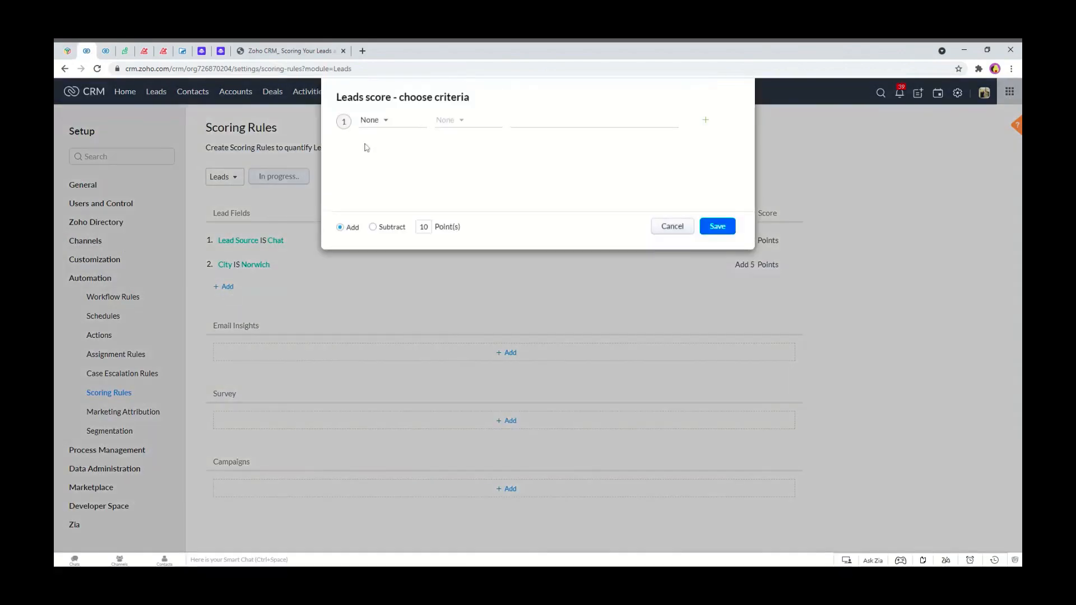
click(371, 120)
text(country)
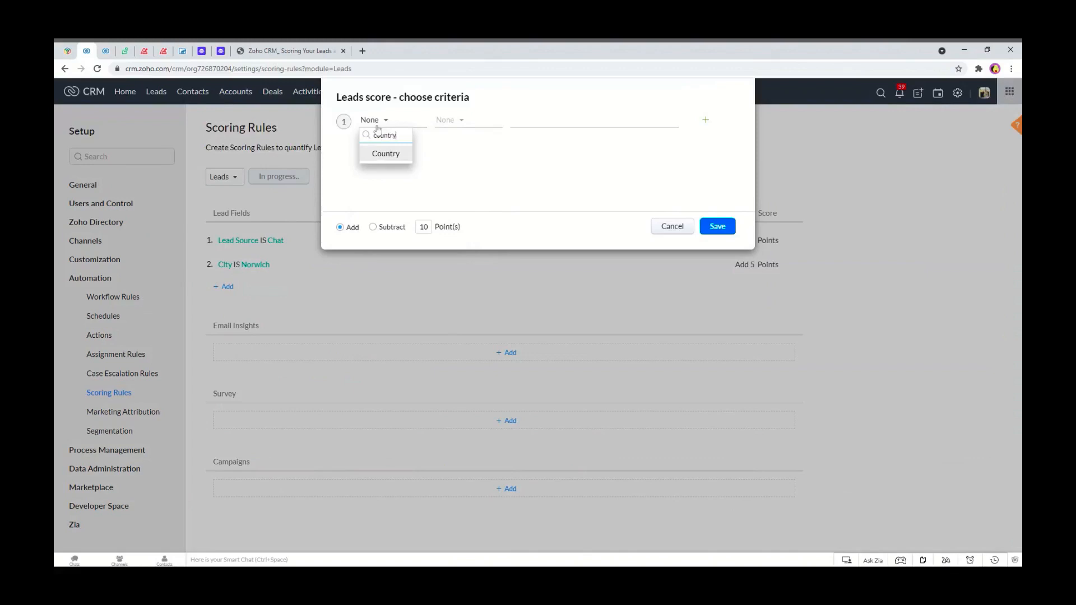
click(386, 153)
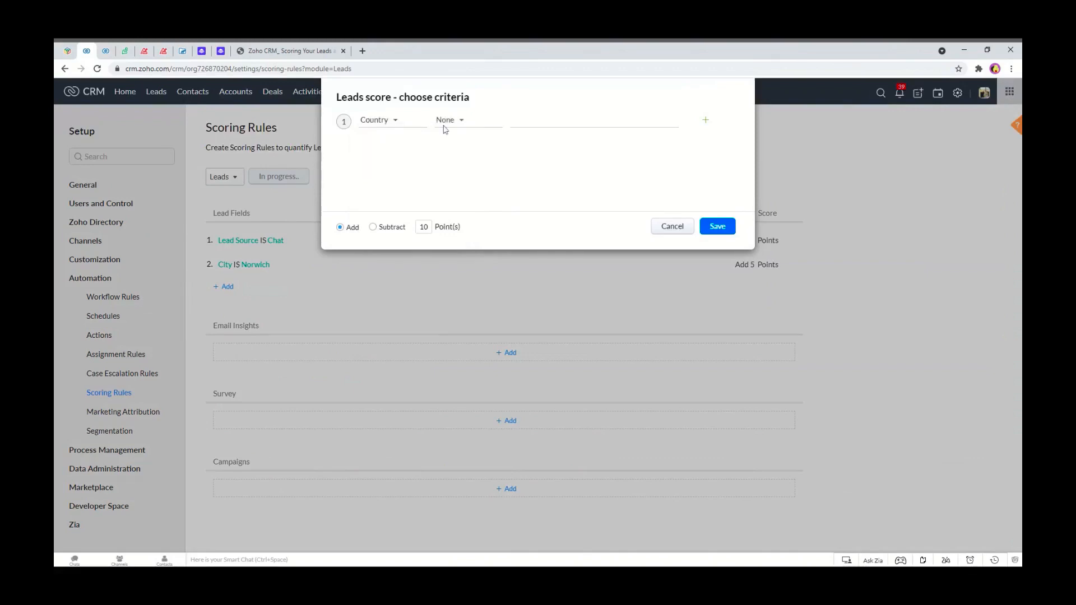
click(450, 121)
click(449, 151)
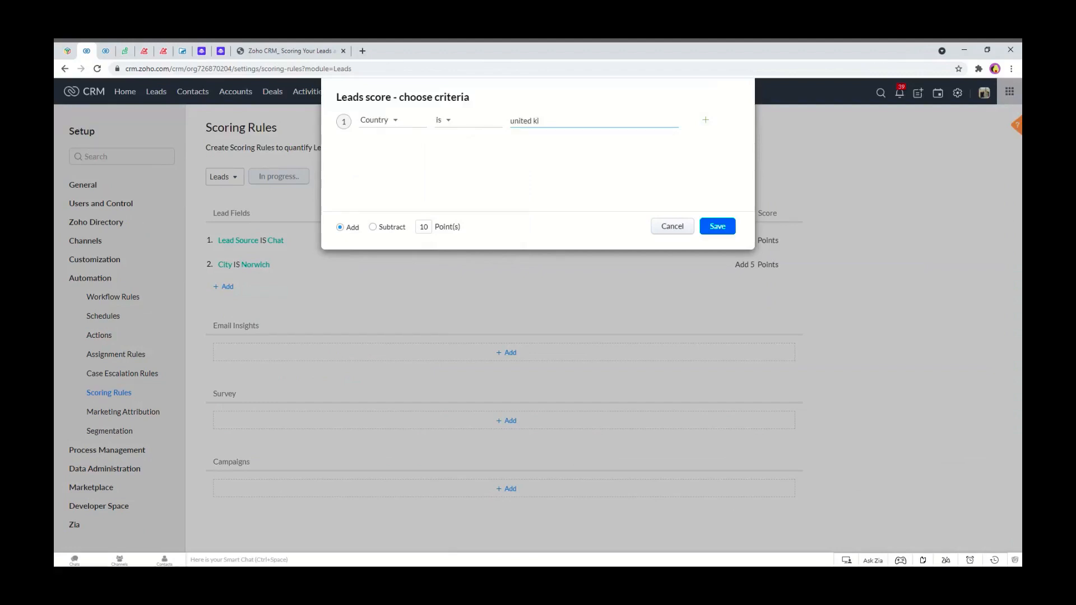
Set the Country rule's value to United Kingdom and save it with 10 points added.
key(BackSpace)
key(BackSpace)
key(BackSpace)
key(BackSpace)
key(BackSpace)
key(BackSpace)
key(BackSpace)
text(nited Kingdom)
click(731, 226)
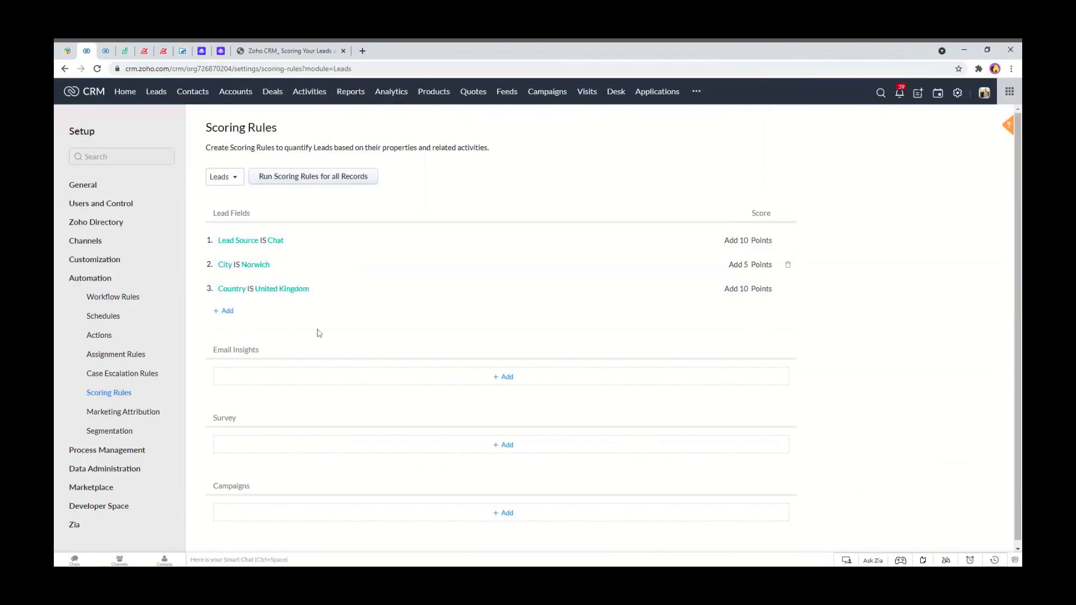
Start a new lead-field scoring rule on the Email field with the contains operator.
click(230, 316)
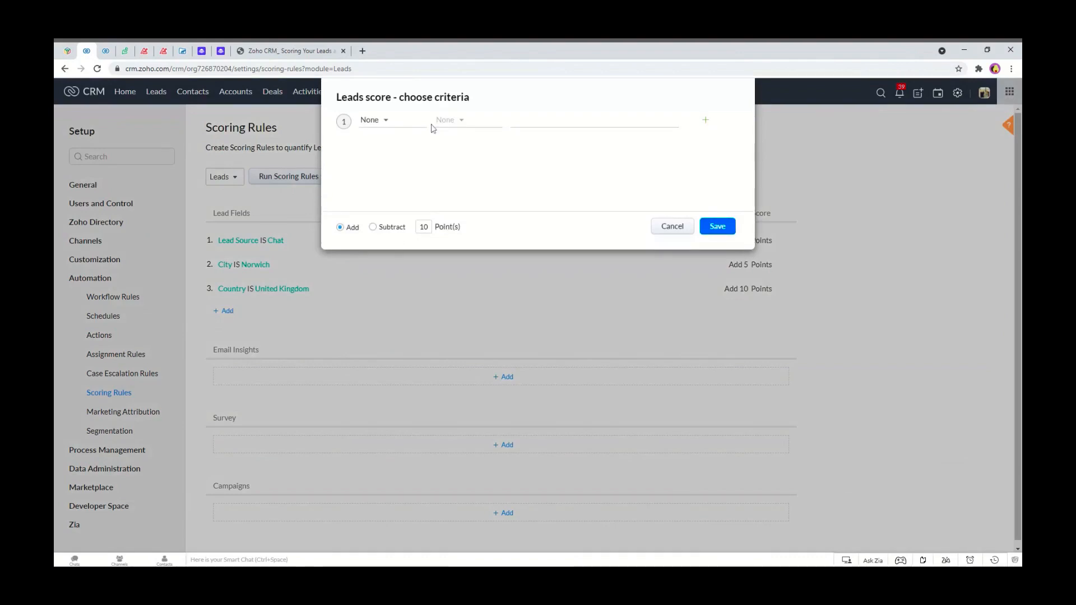
click(380, 129)
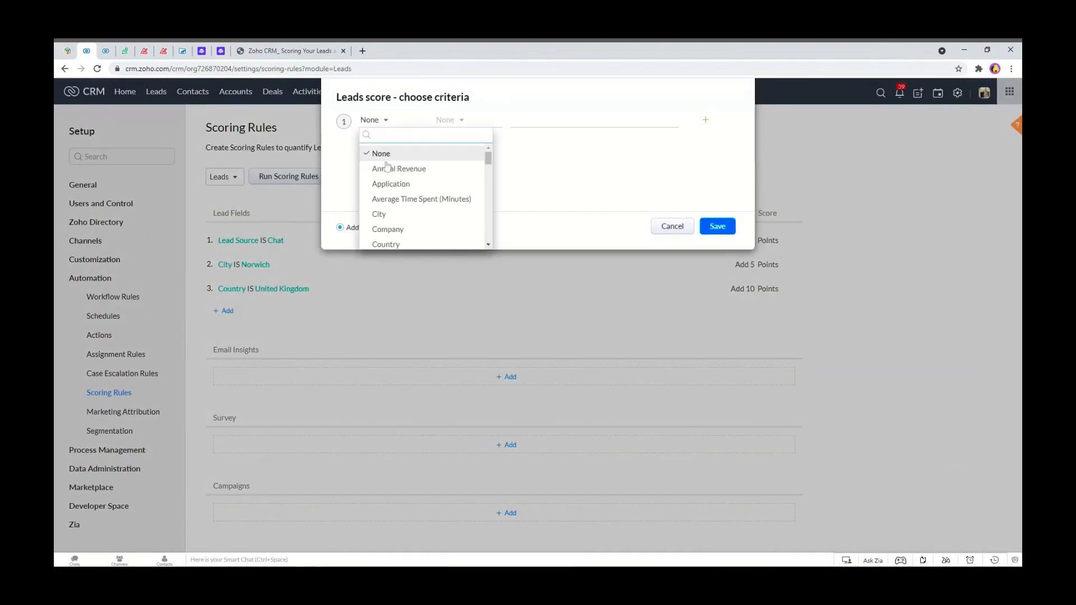
scroll(386, 165, down, 1)
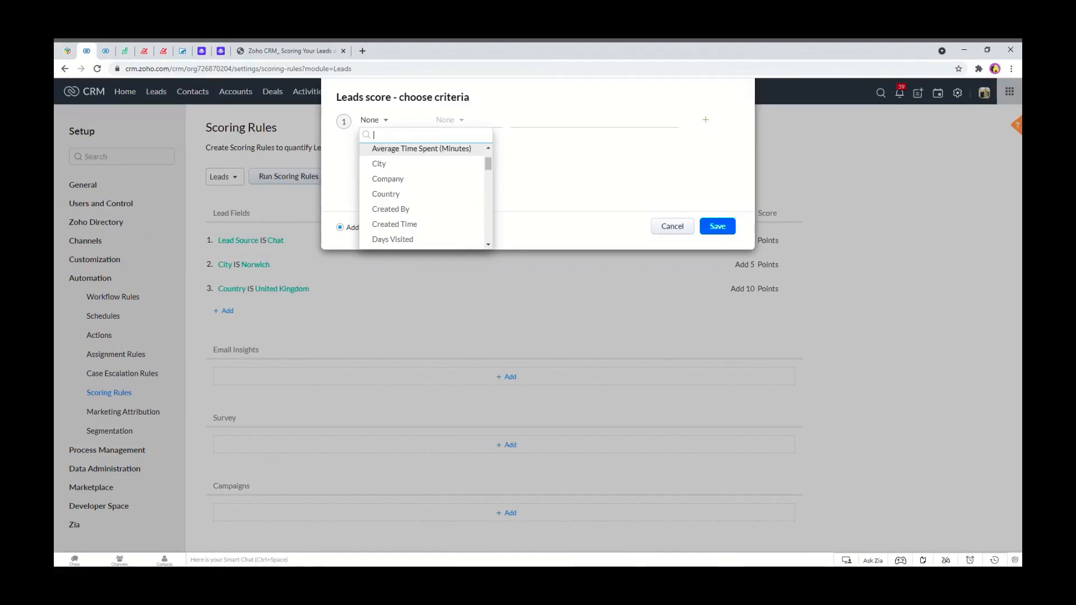
text(ema)
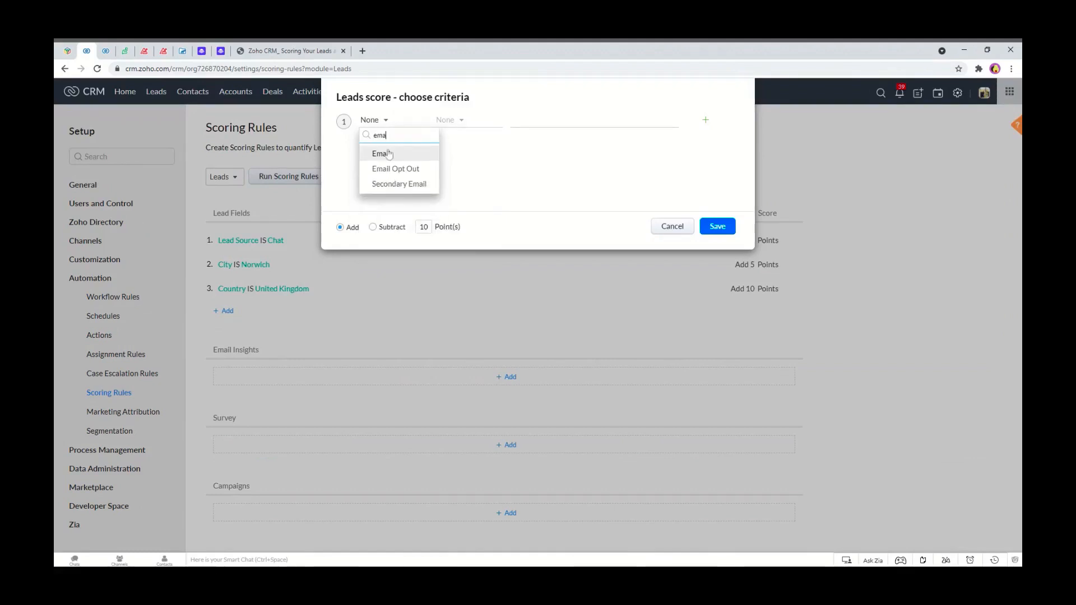
click(389, 154)
click(447, 120)
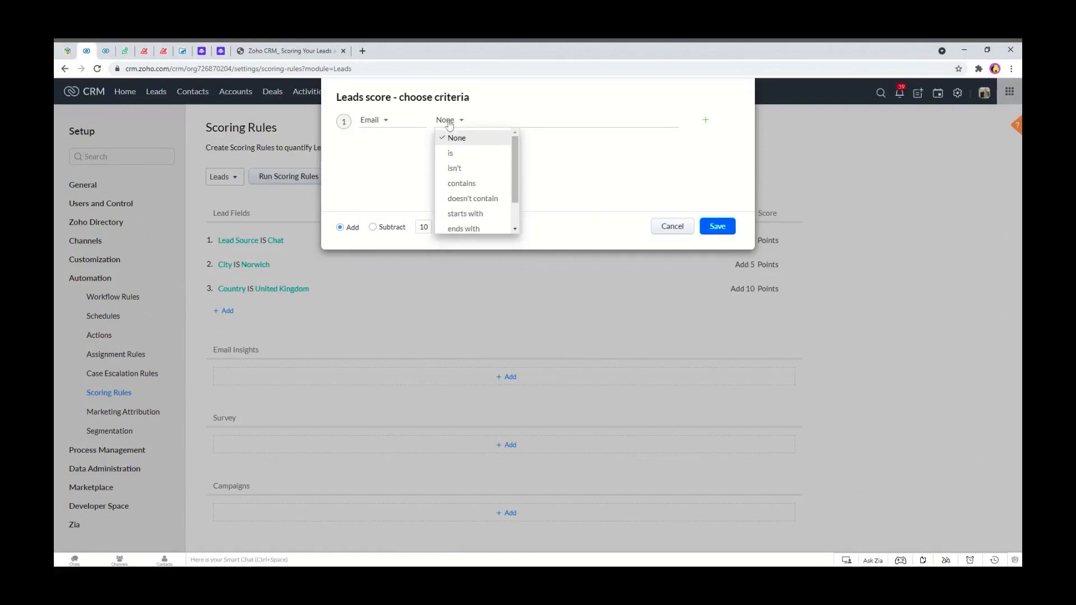
click(461, 184)
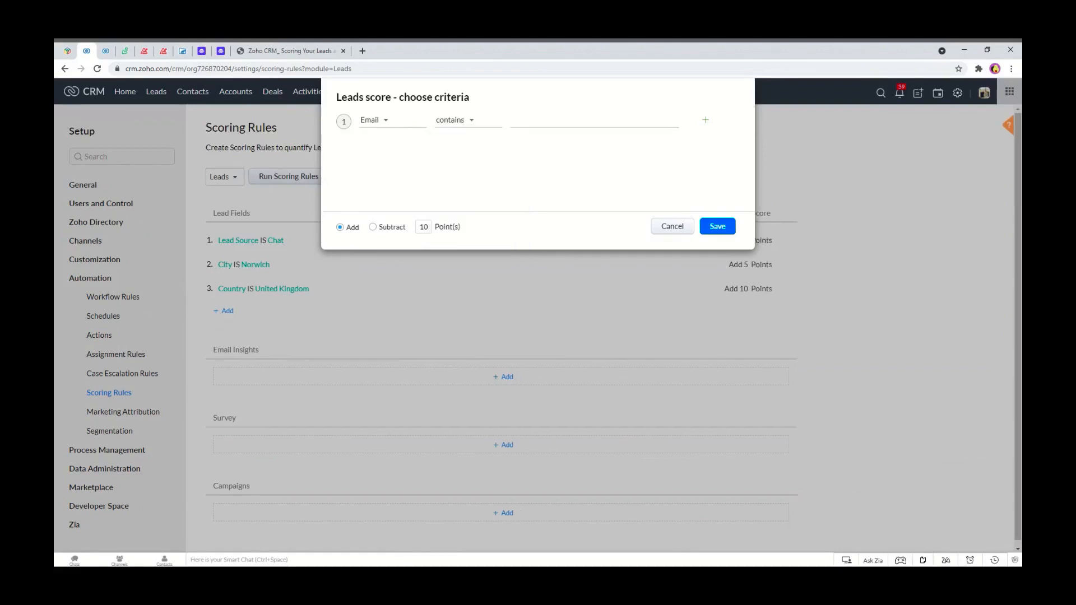
Set the Email rule's value to aol.net and save it to subtract 5 points.
text(aol.co)
key(BackSpace)
click(391, 229)
double_click(424, 226)
text(5)
click(723, 227)
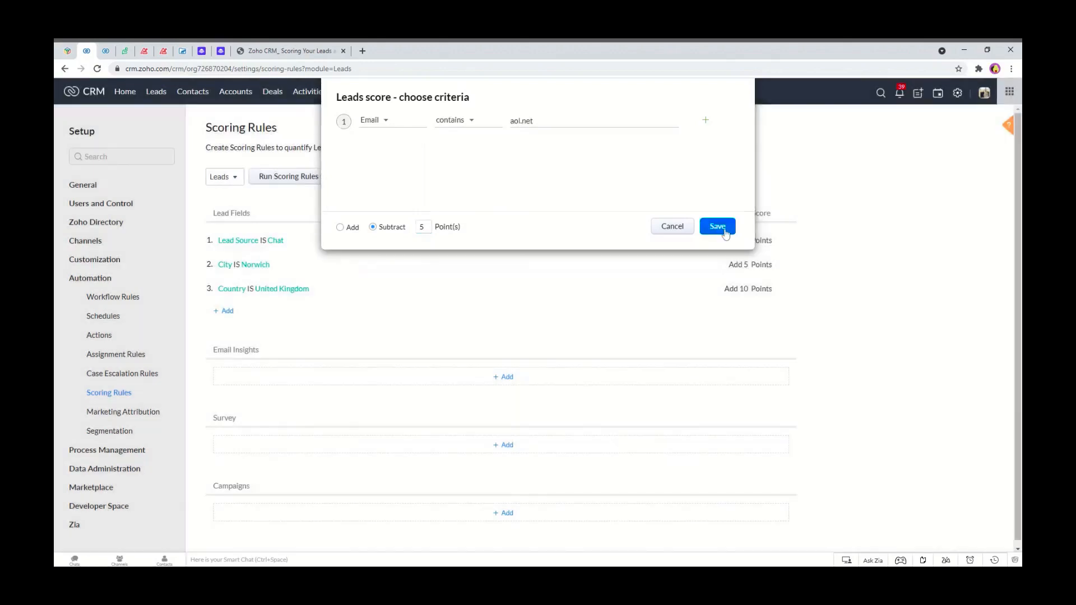
Run the scoring rules for all lead records and return to the leads list.
click(295, 178)
click(636, 199)
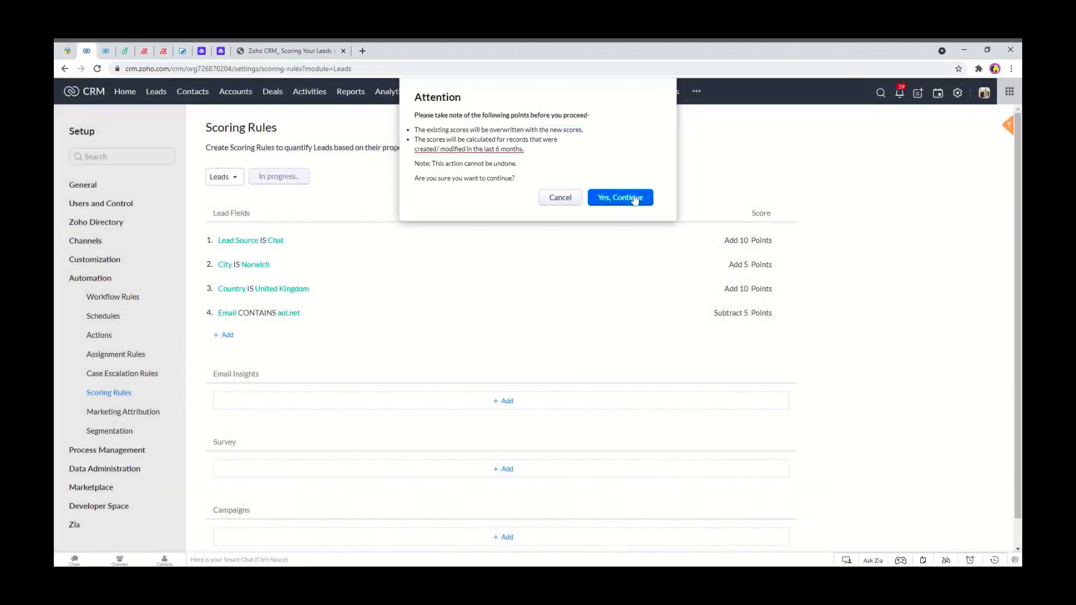
click(106, 51)
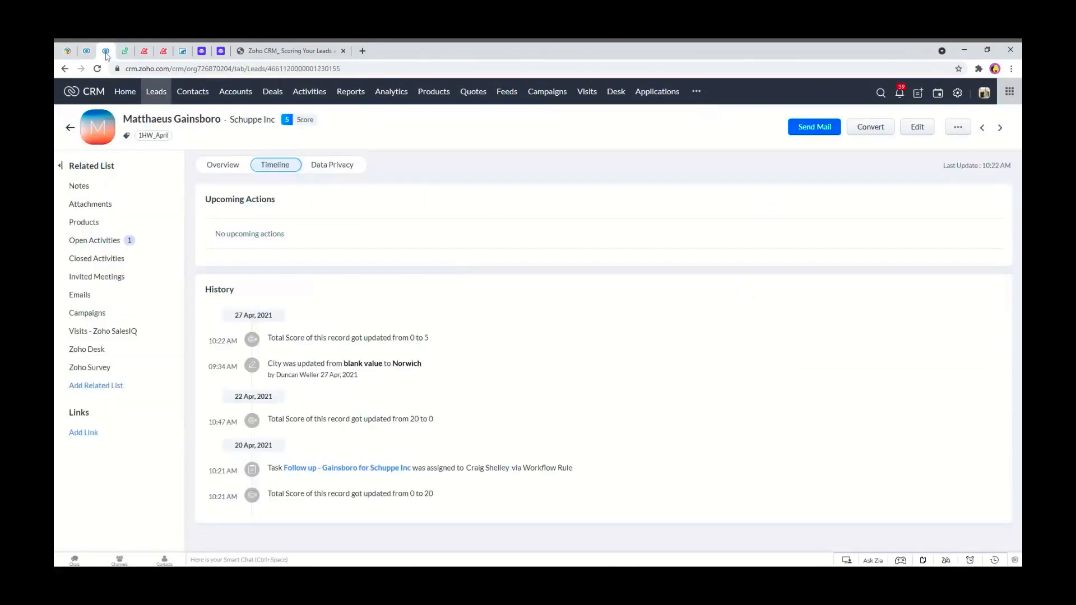
click(70, 128)
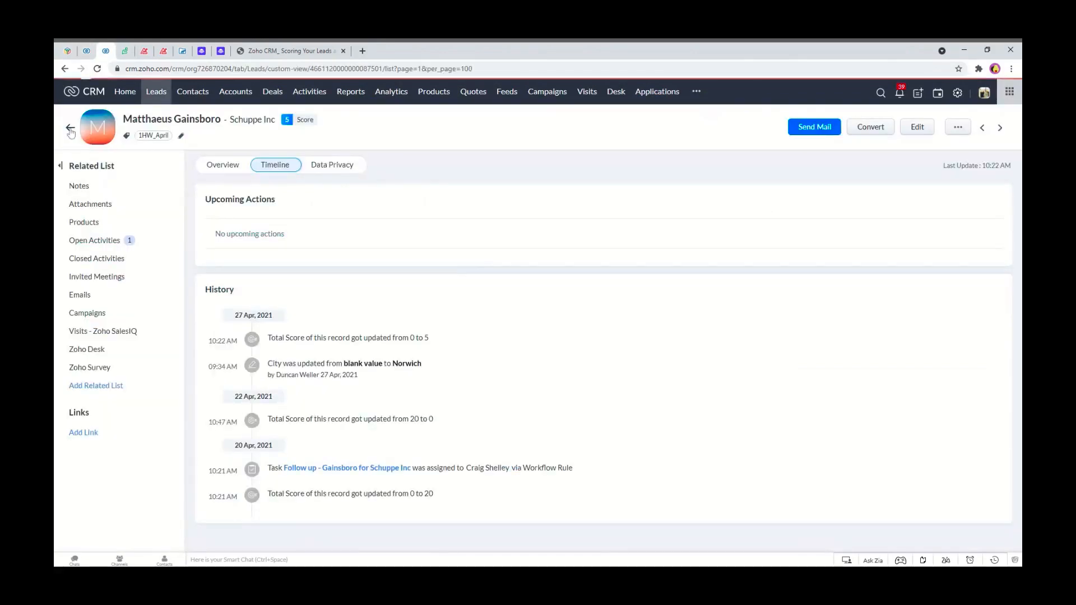
scroll(337, 197, up, 10)
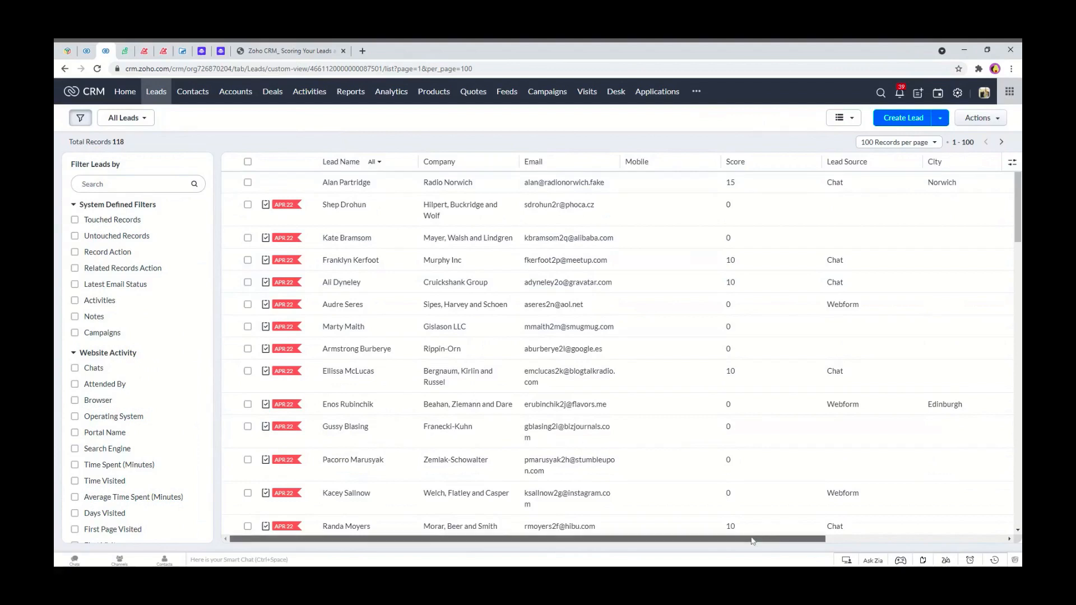
Open the Radio Norwich lead and set its Country to United Kingdom.
drag(752, 541, 897, 541)
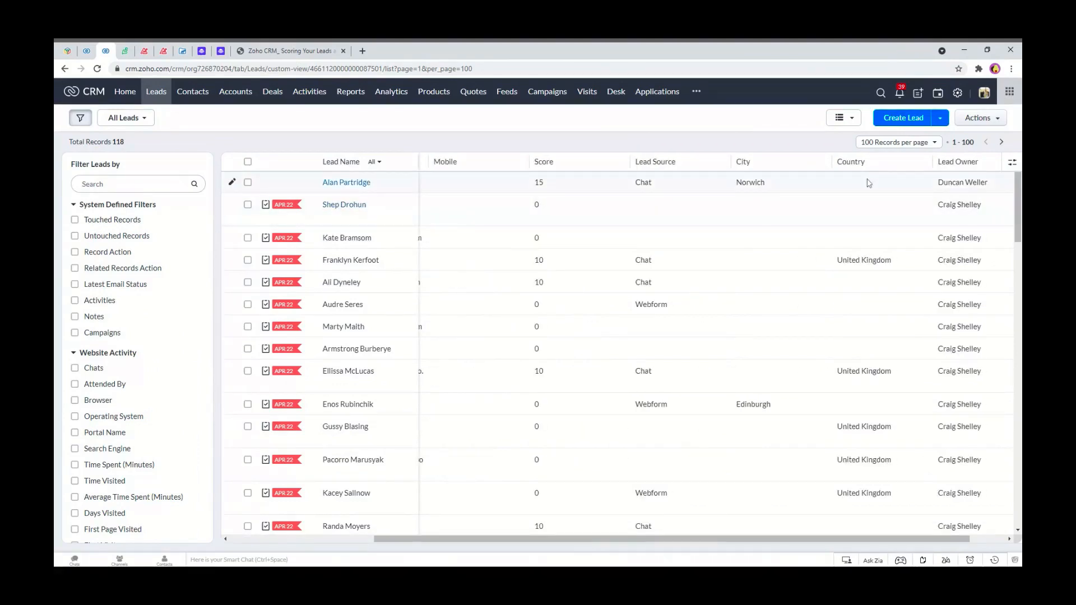
click(339, 185)
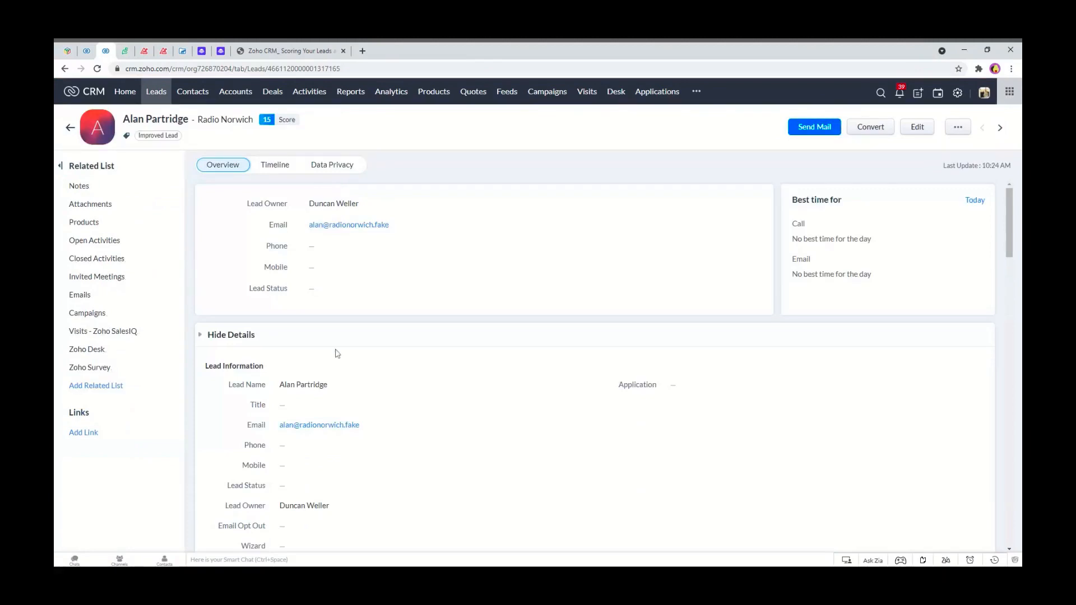
scroll(337, 353, down, 8)
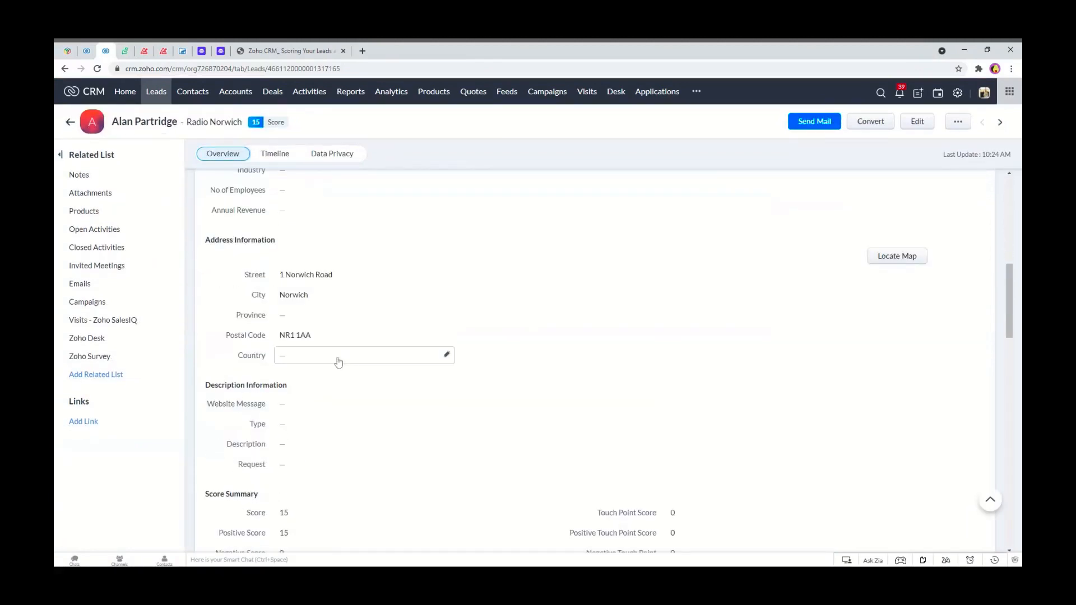
click(327, 357)
text(uni)
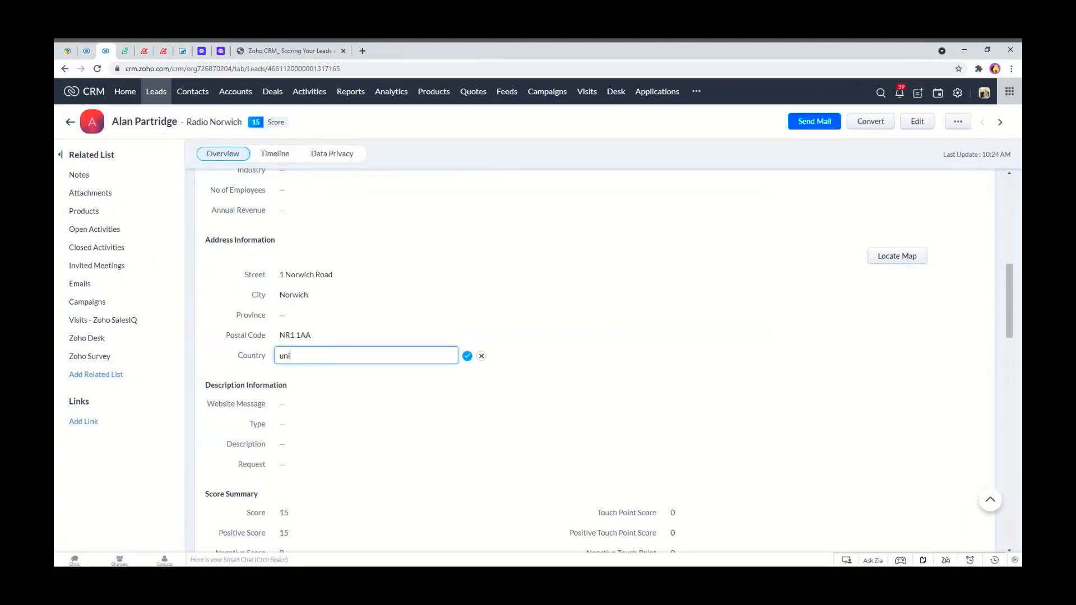
text(te)
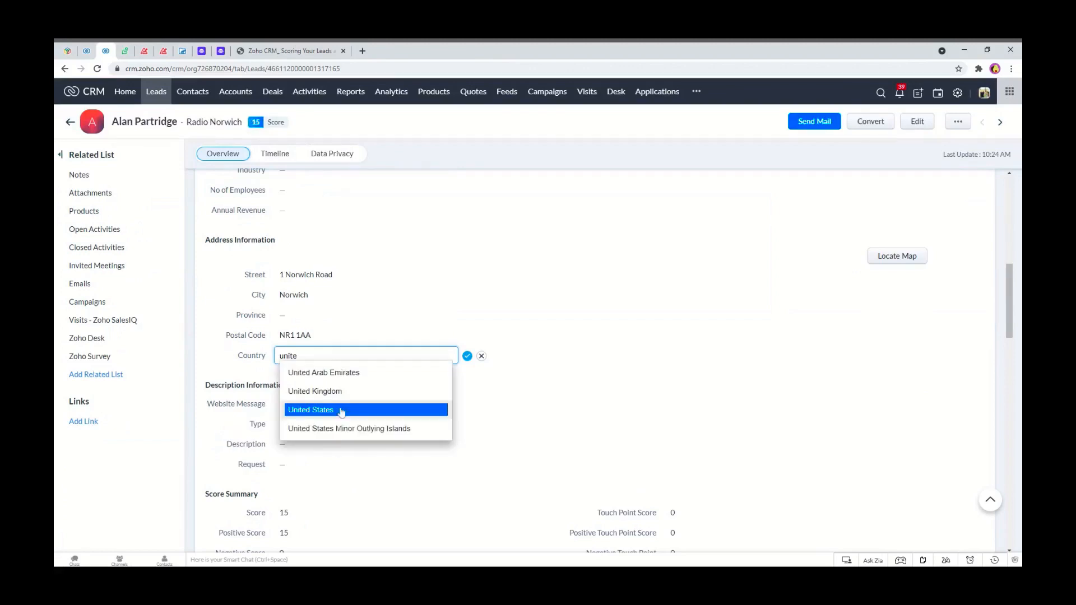
click(348, 393)
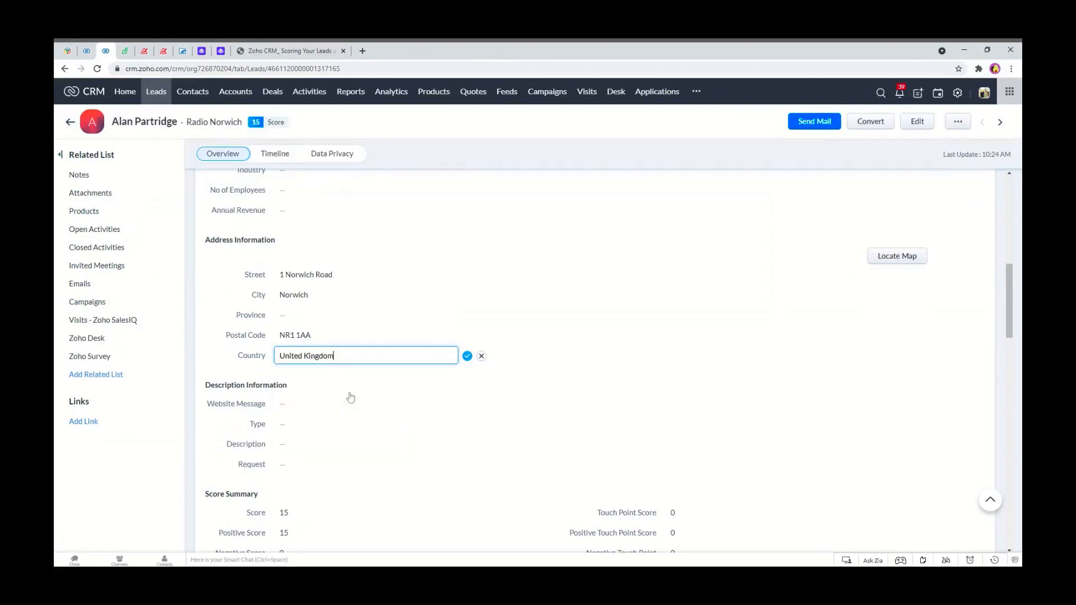
click(468, 358)
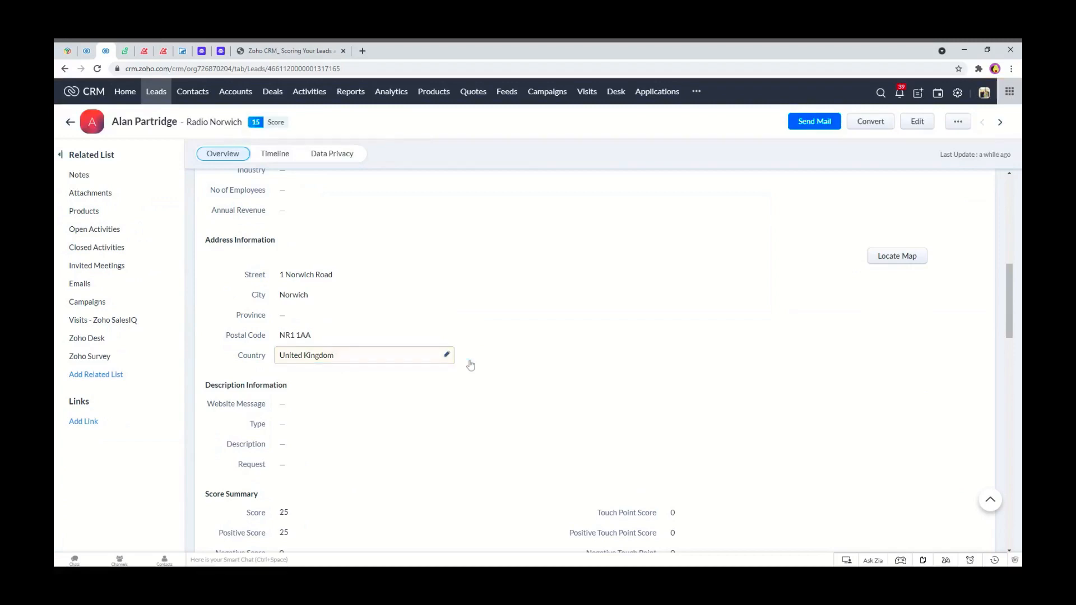
Open the Sipes, Harvey and Schoen lead from the list and view its Timeline score history.
click(71, 123)
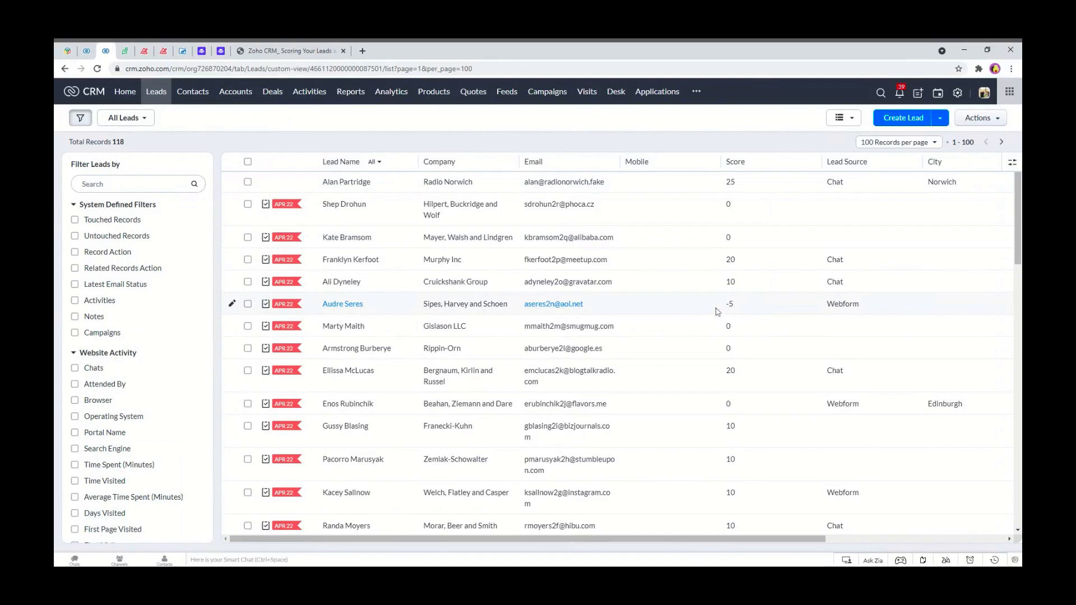
click(338, 308)
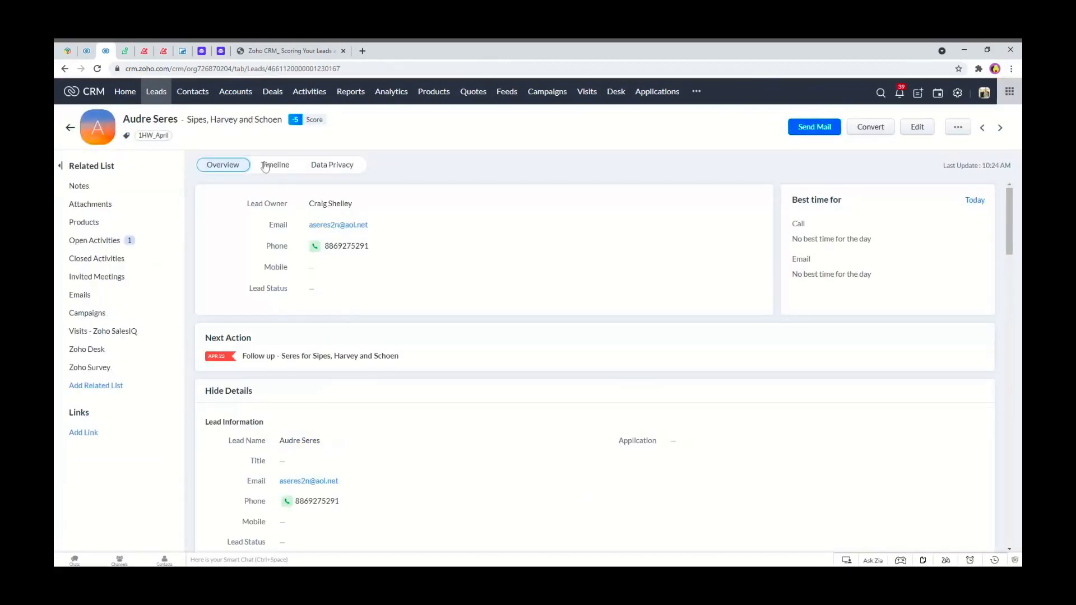
click(265, 166)
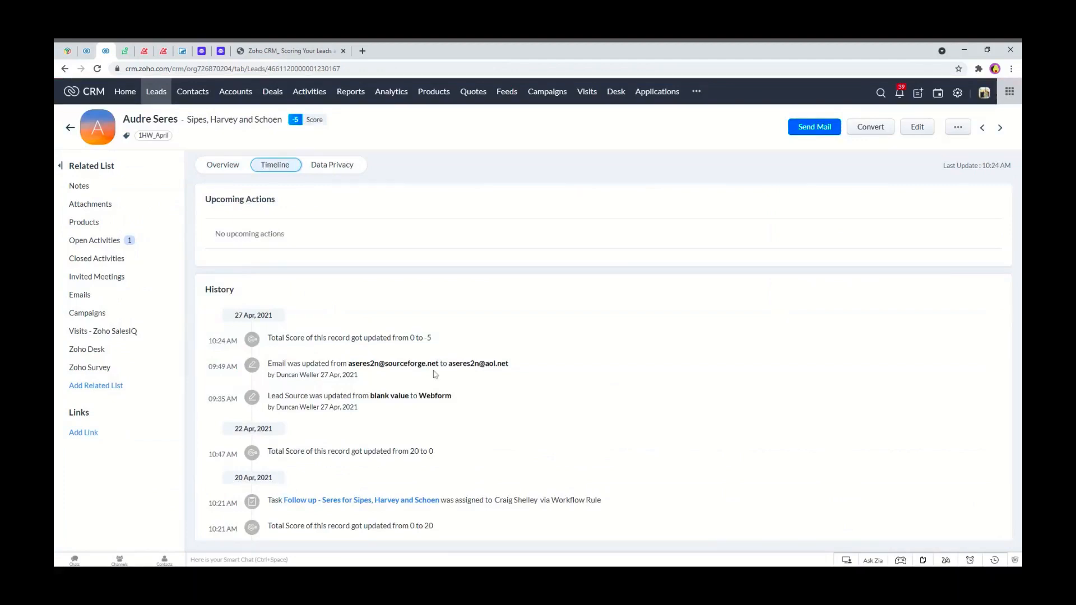
drag(514, 371, 485, 364)
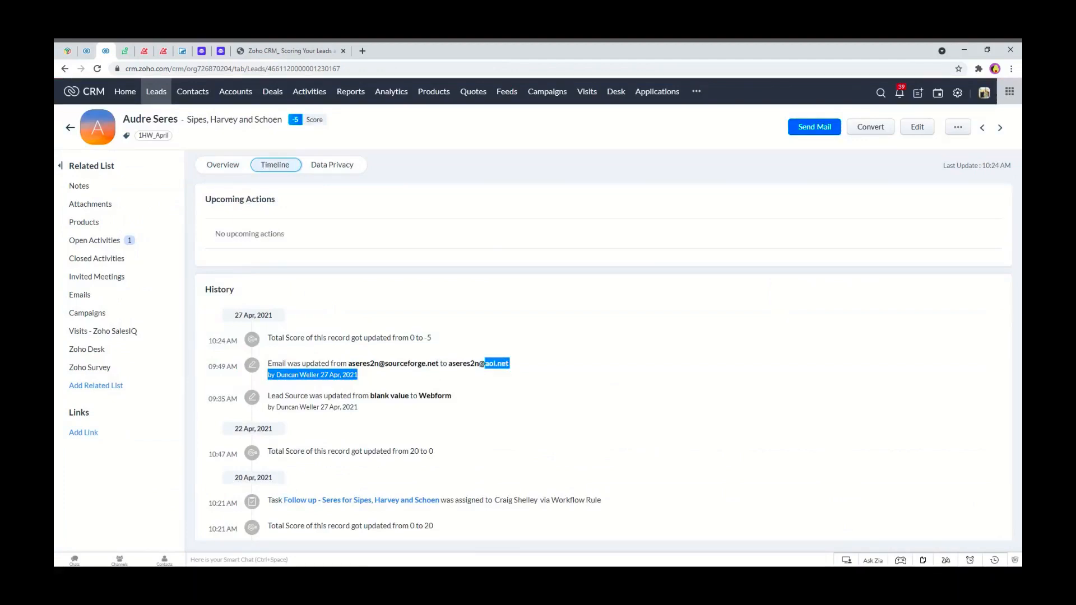
click(456, 332)
drag(432, 337, 267, 338)
Return to the leads list and scroll through the lead scores.
click(151, 93)
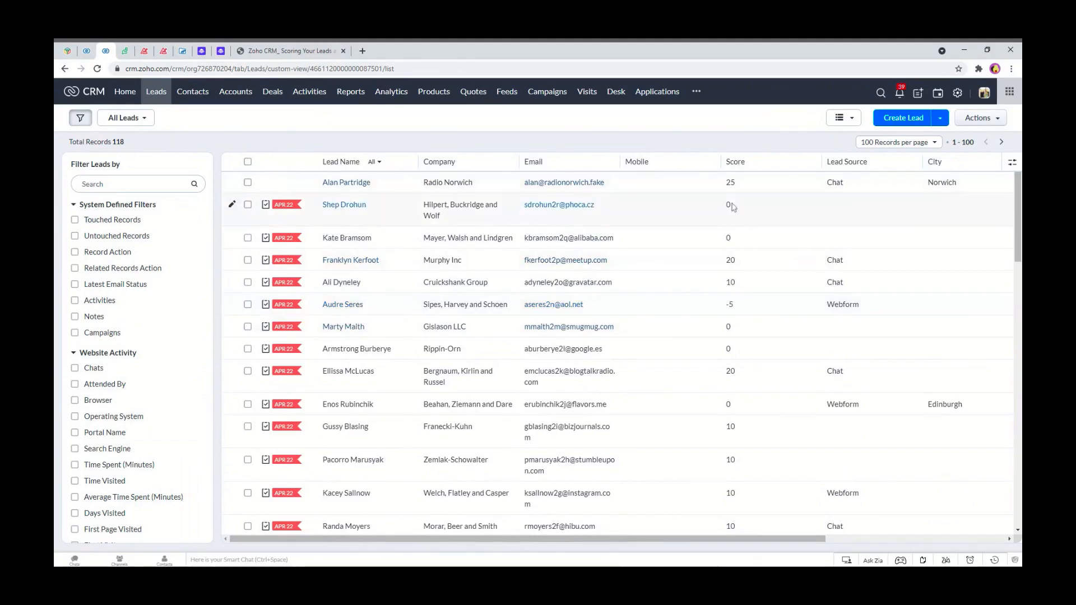
scroll(768, 454, down, 3)
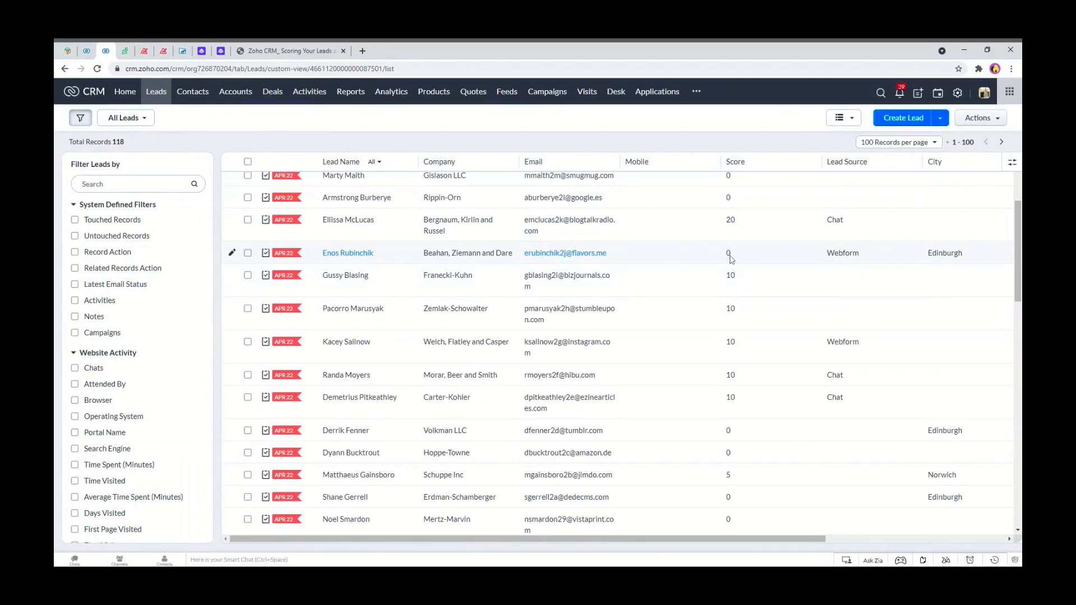
Start a new lead-field scoring rule on the City field with the is operator.
click(88, 50)
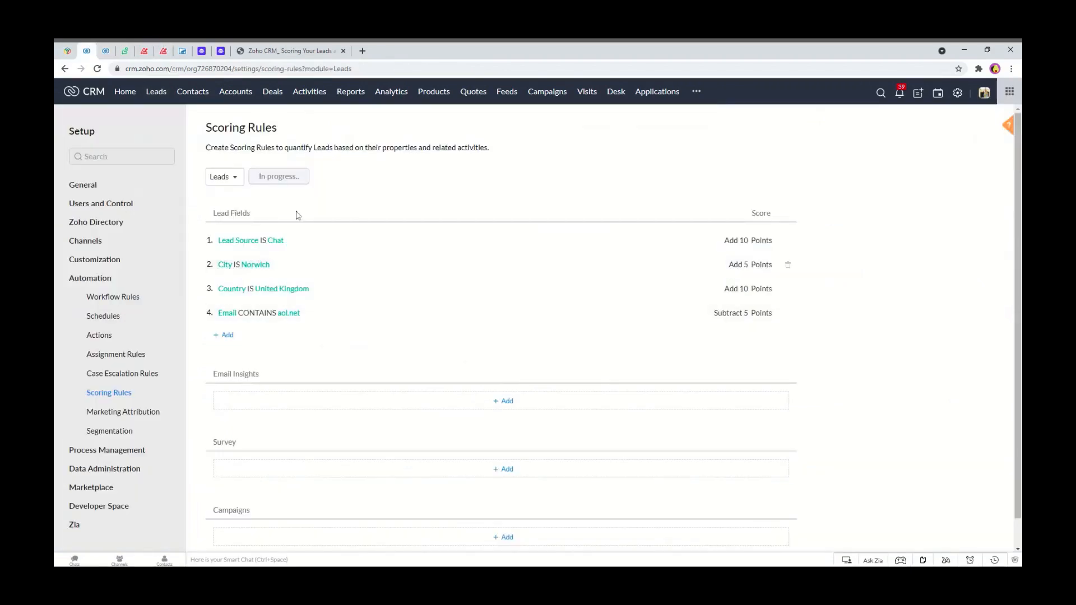
click(227, 336)
click(376, 121)
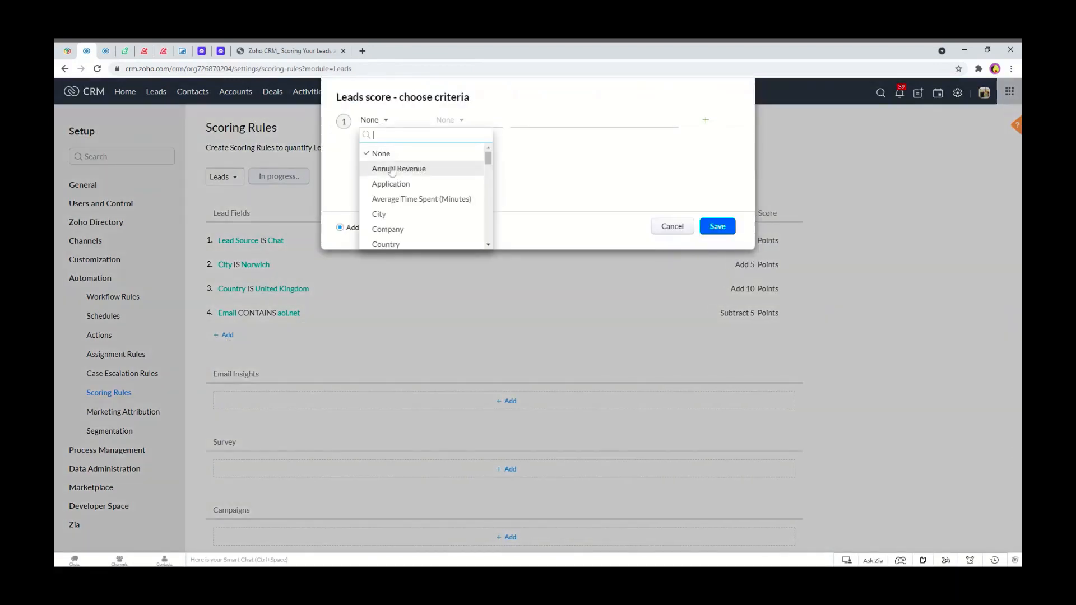
click(393, 214)
click(458, 120)
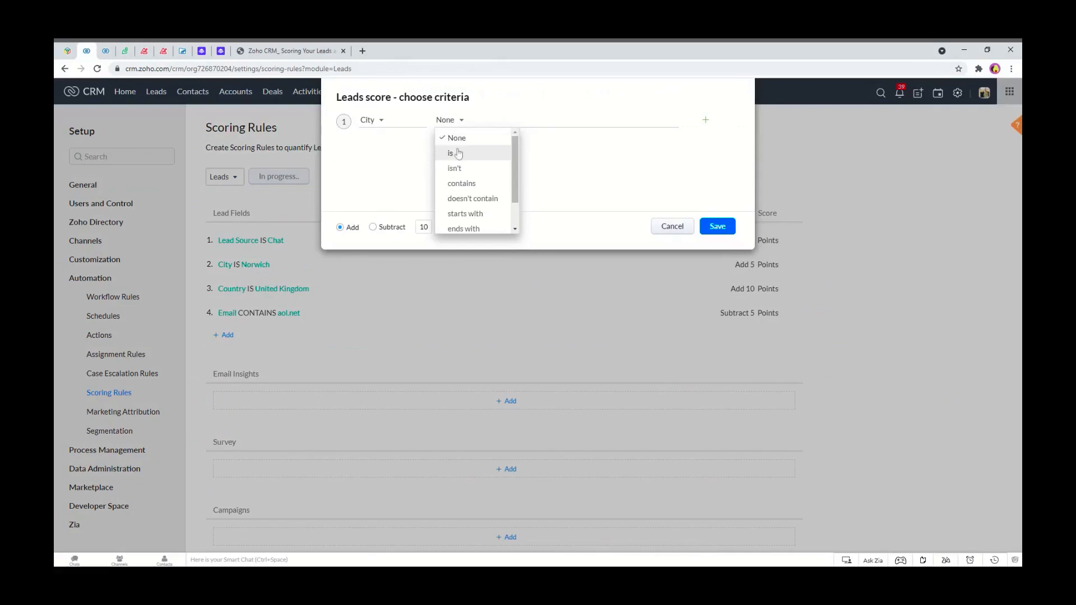
click(458, 153)
Set the City rule's value to Edinburgh and save it with 5 points added.
text(Edinb)
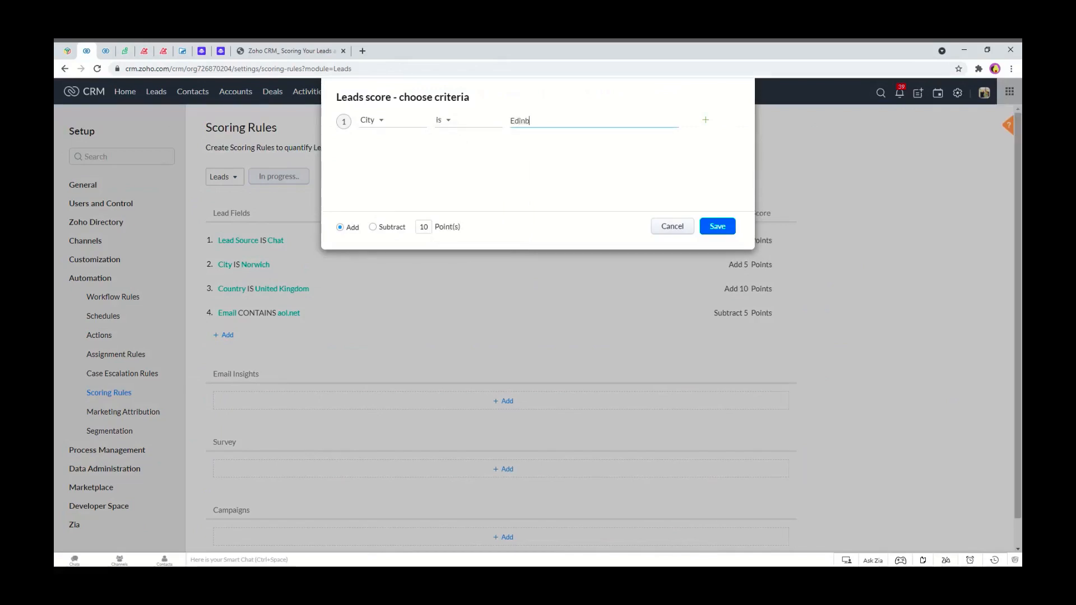
text(urgh)
click(421, 227)
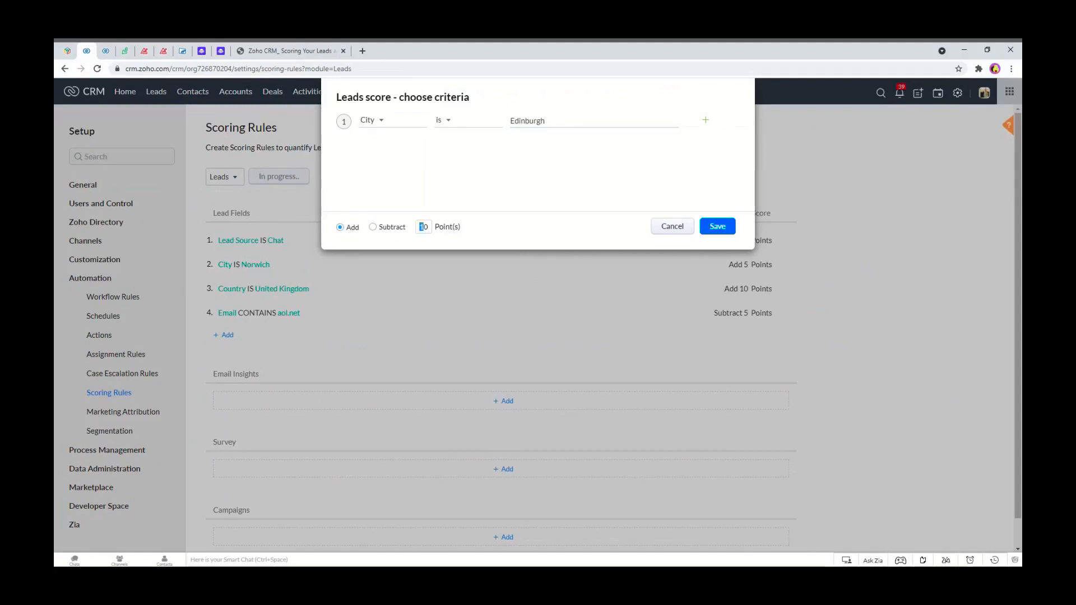
double_click(421, 227)
text(5)
click(713, 233)
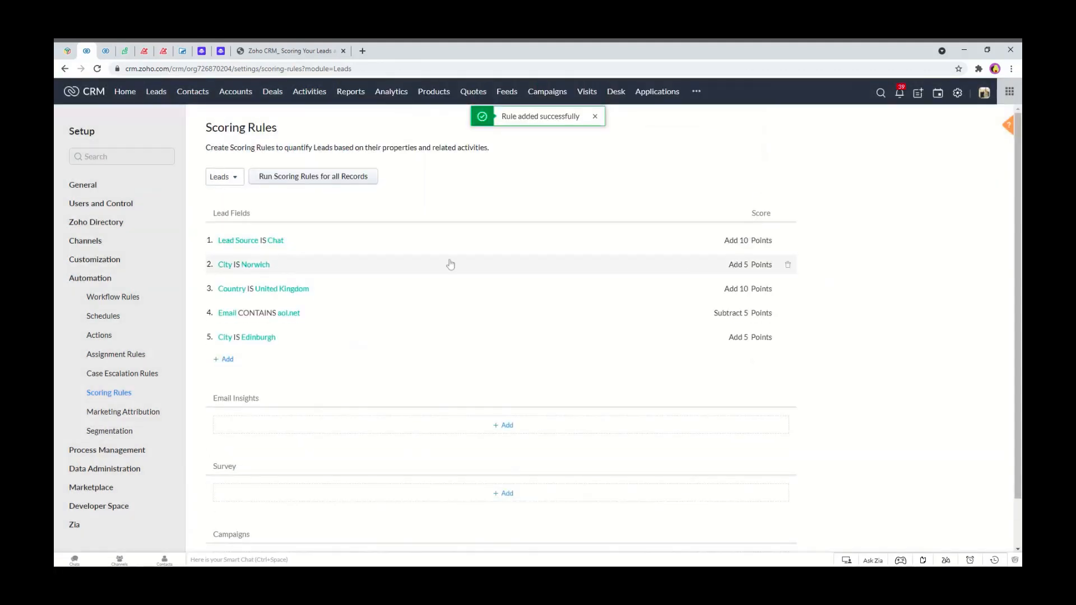
click(227, 360)
click(375, 122)
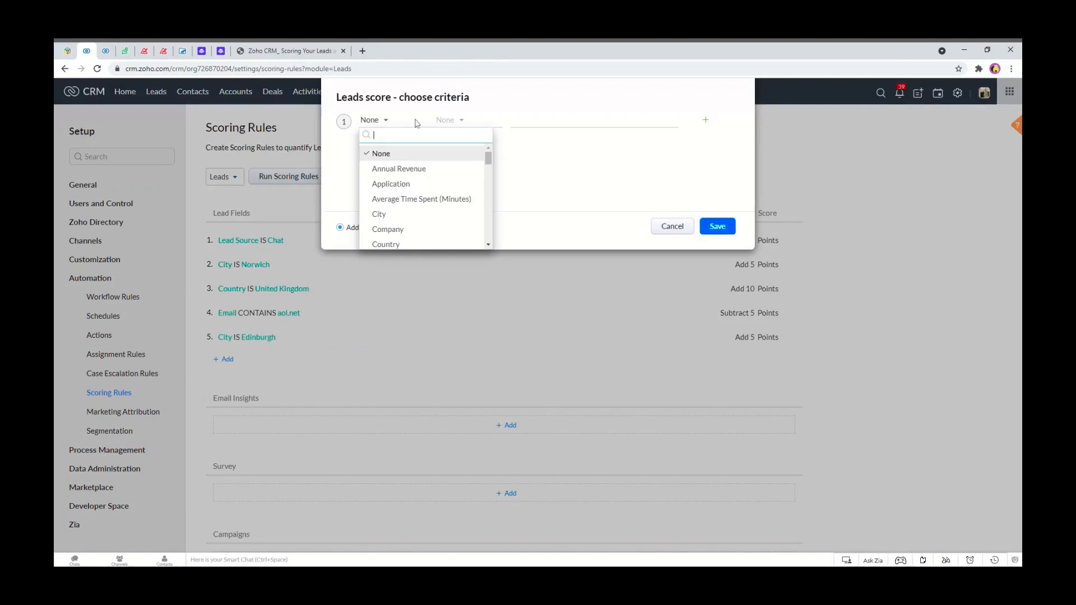
click(671, 231)
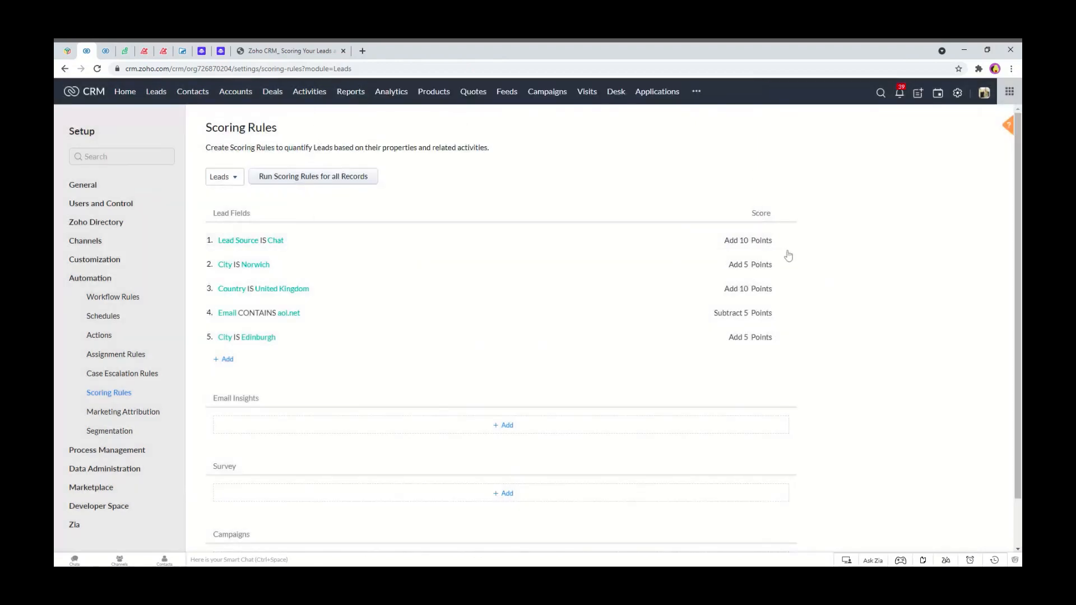
click(255, 241)
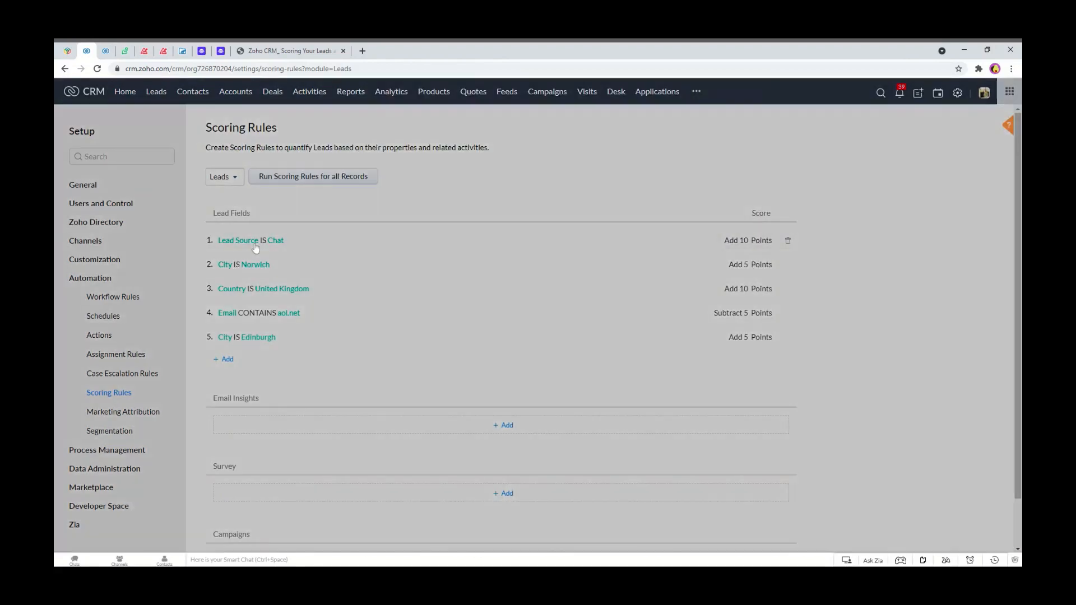
click(560, 120)
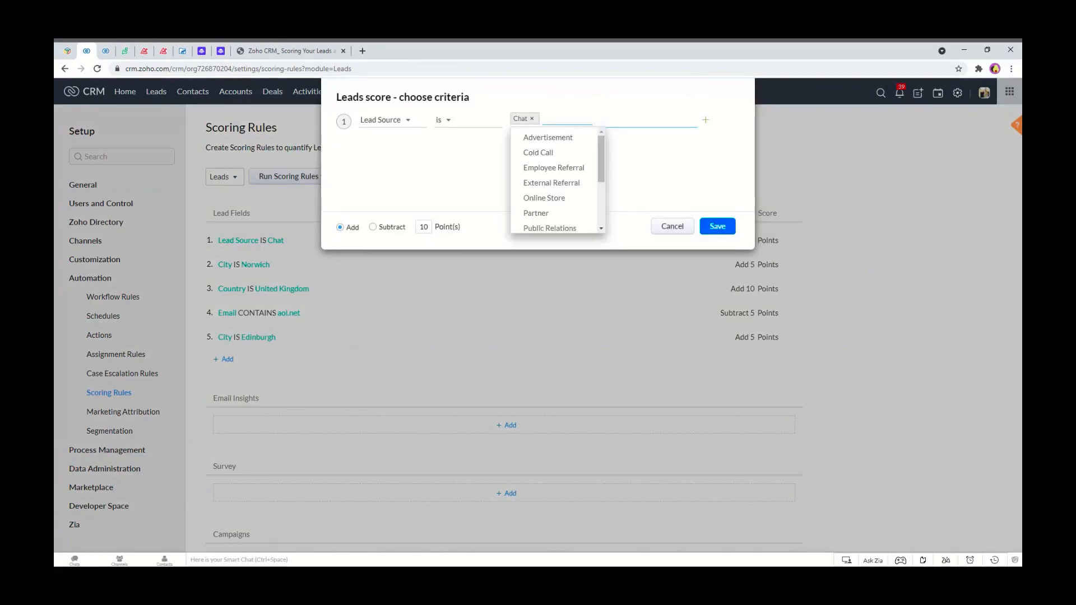
text(web)
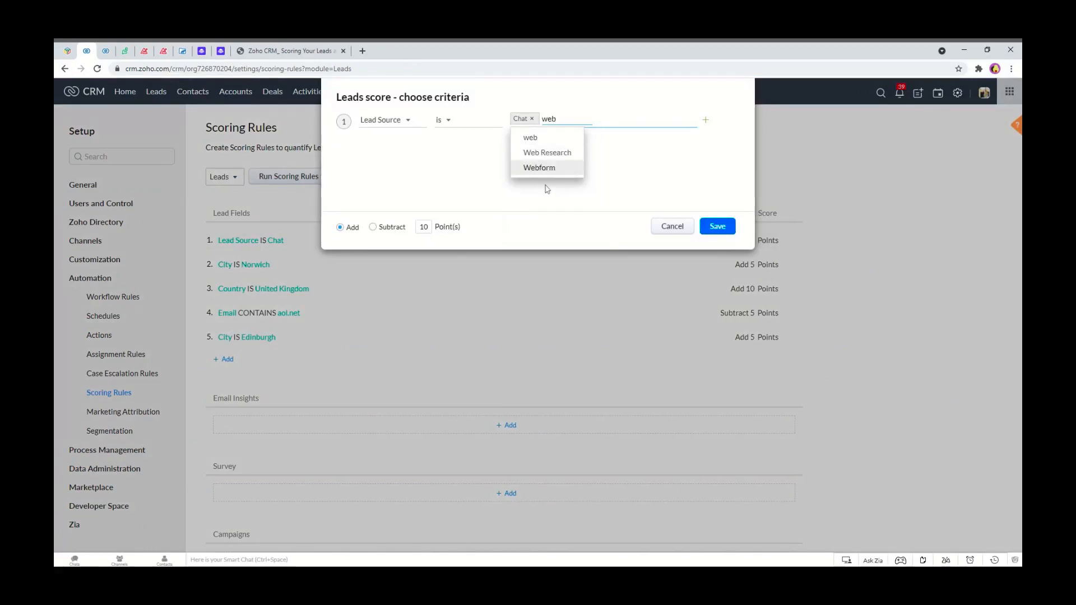
click(553, 168)
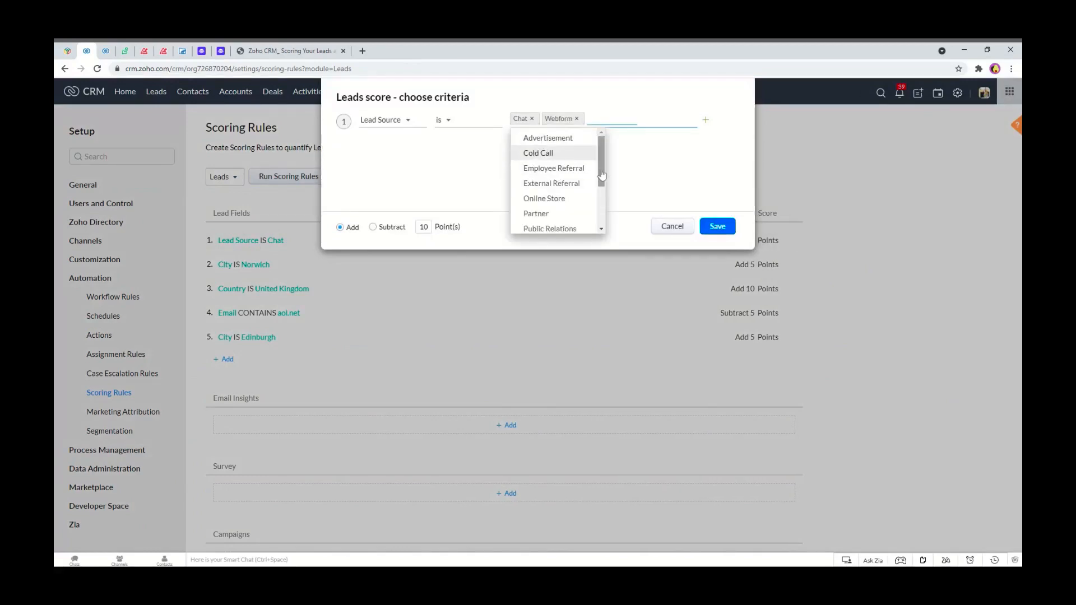
click(577, 119)
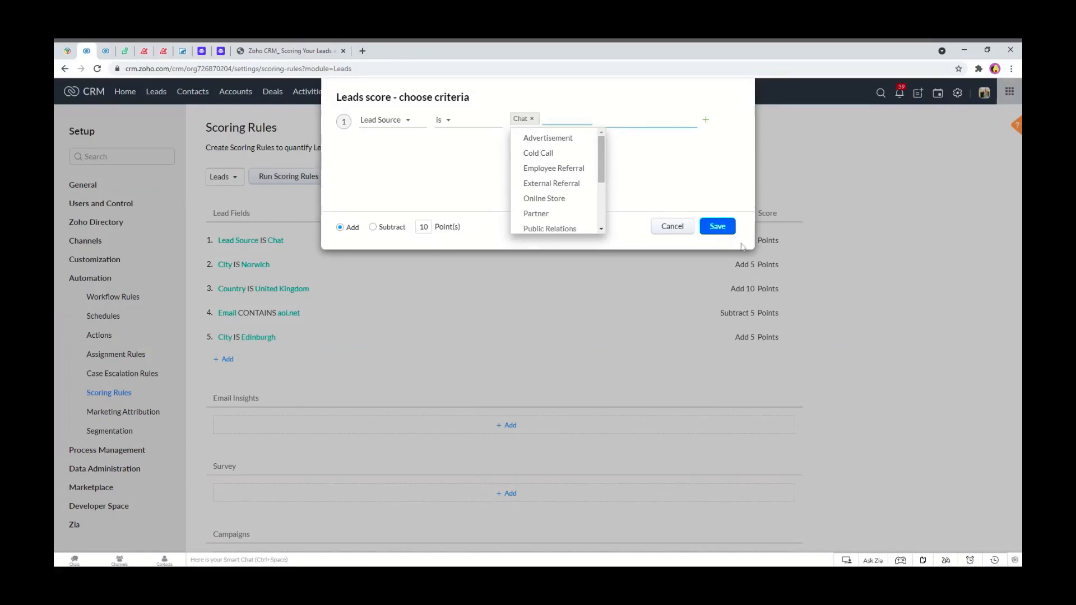
click(706, 226)
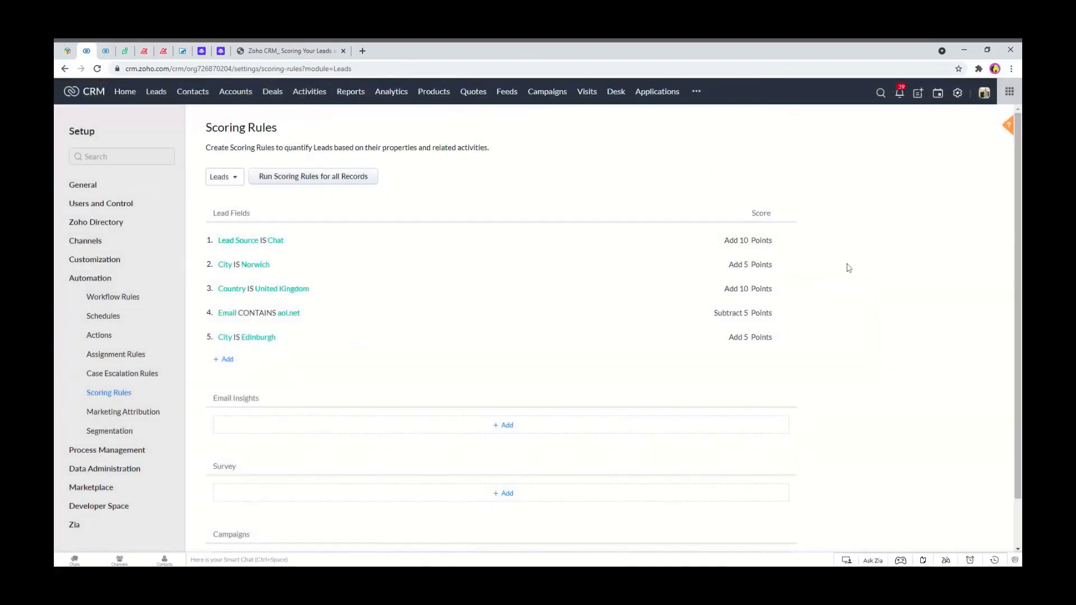
Start a new lead-field scoring rule on the Lead Source field with the is operator.
click(229, 360)
click(368, 121)
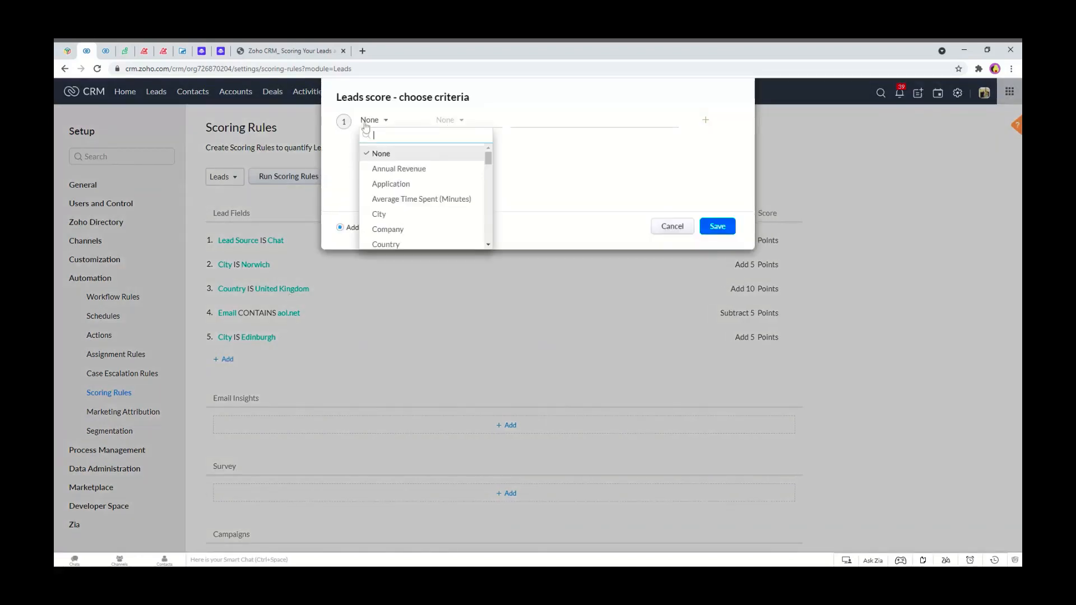
text(so)
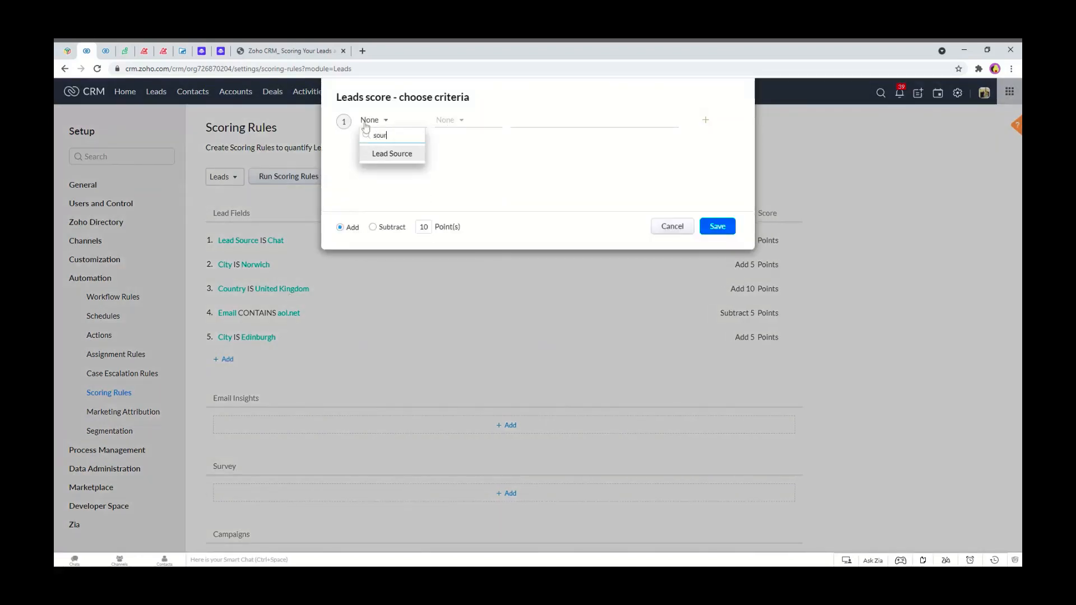
text(ur)
click(382, 155)
click(448, 119)
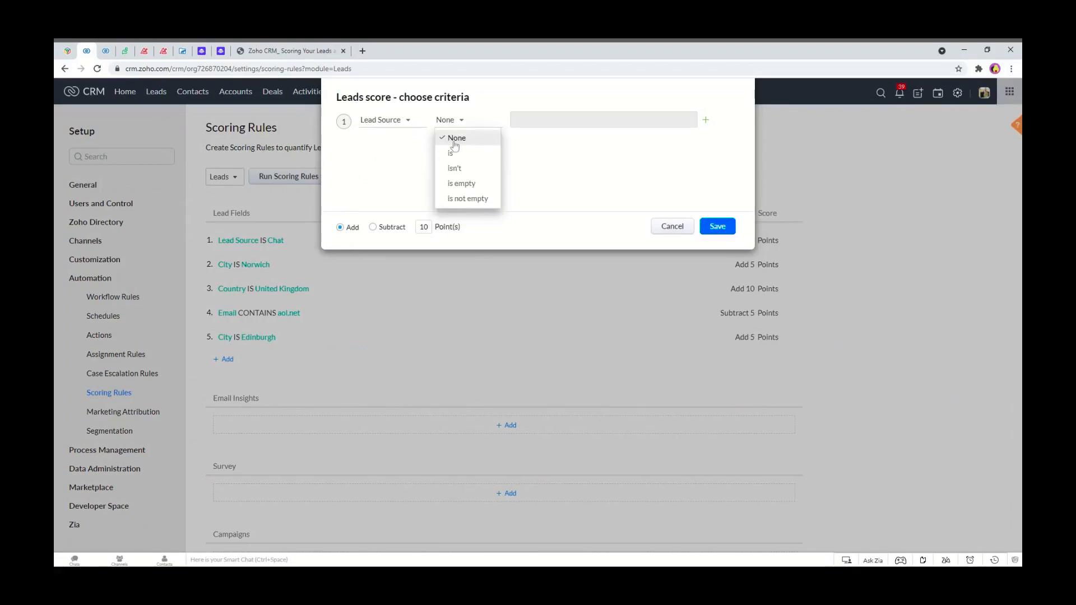
click(458, 154)
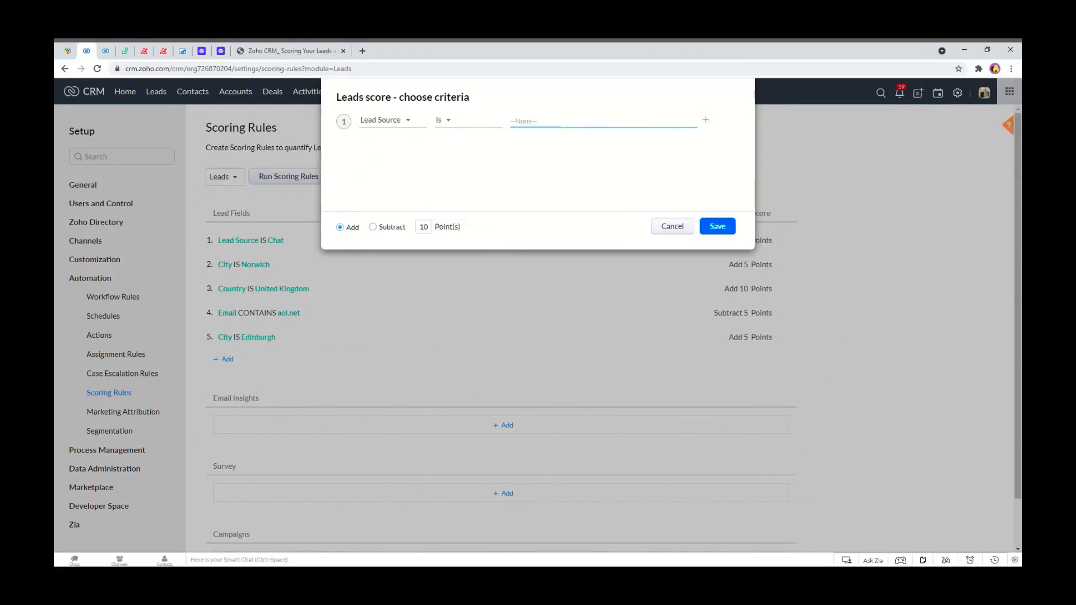
Set the Lead Source rule's value to Webform and save it with 5 points added.
scroll(546, 199, down, 3)
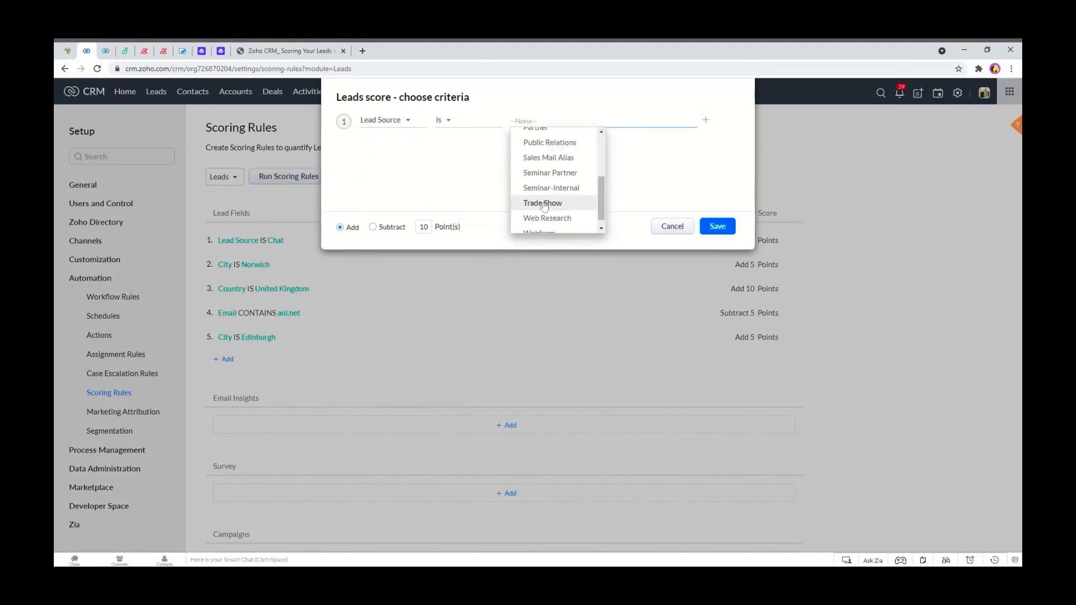
scroll(545, 208, down, 1)
click(546, 225)
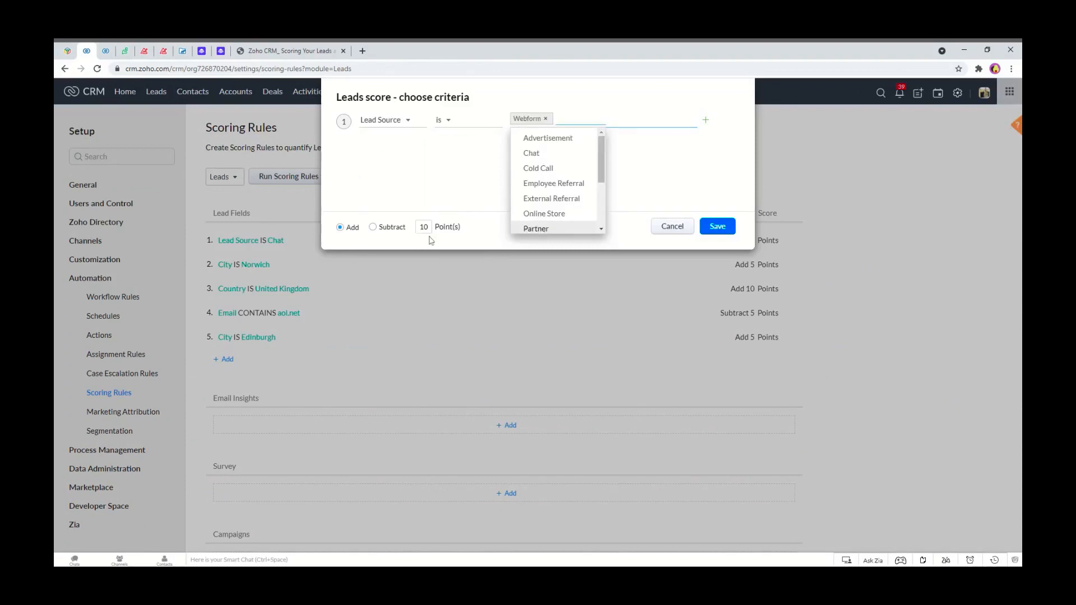
click(427, 227)
key(BackSpace)
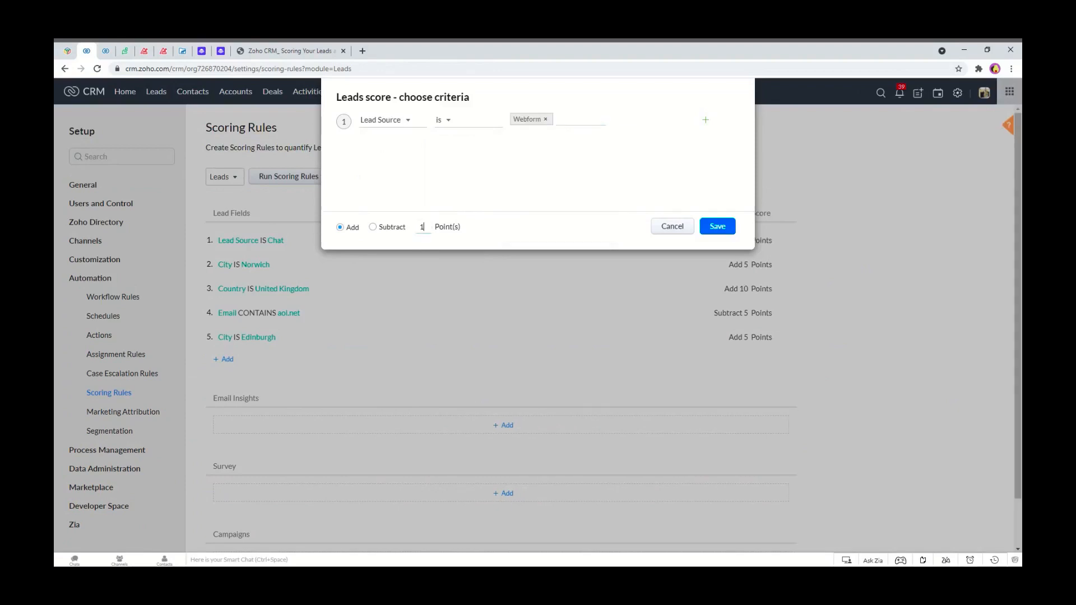
key(BackSpace)
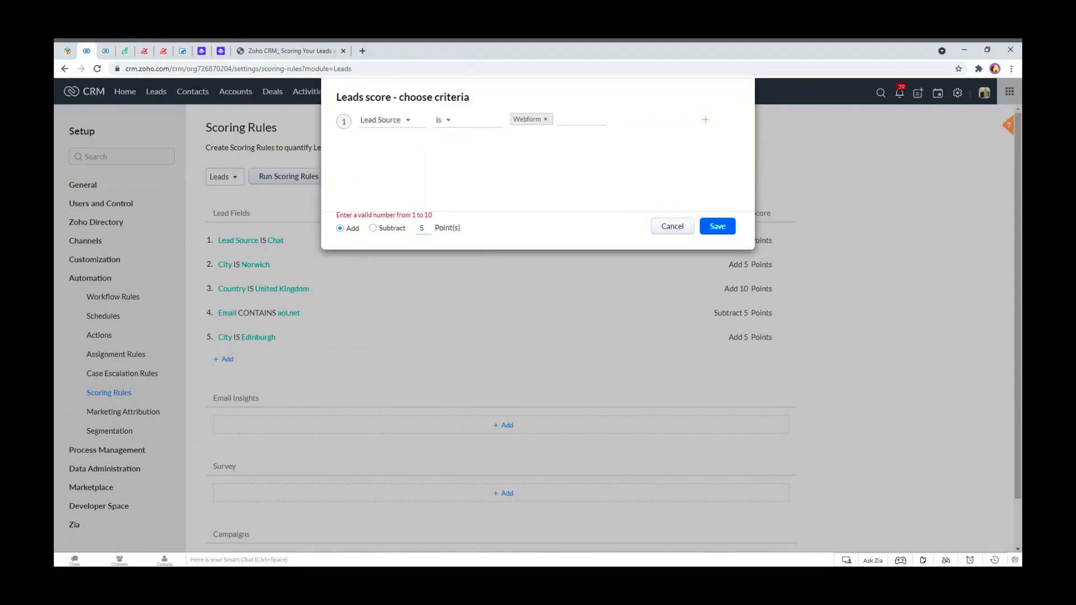
text(5)
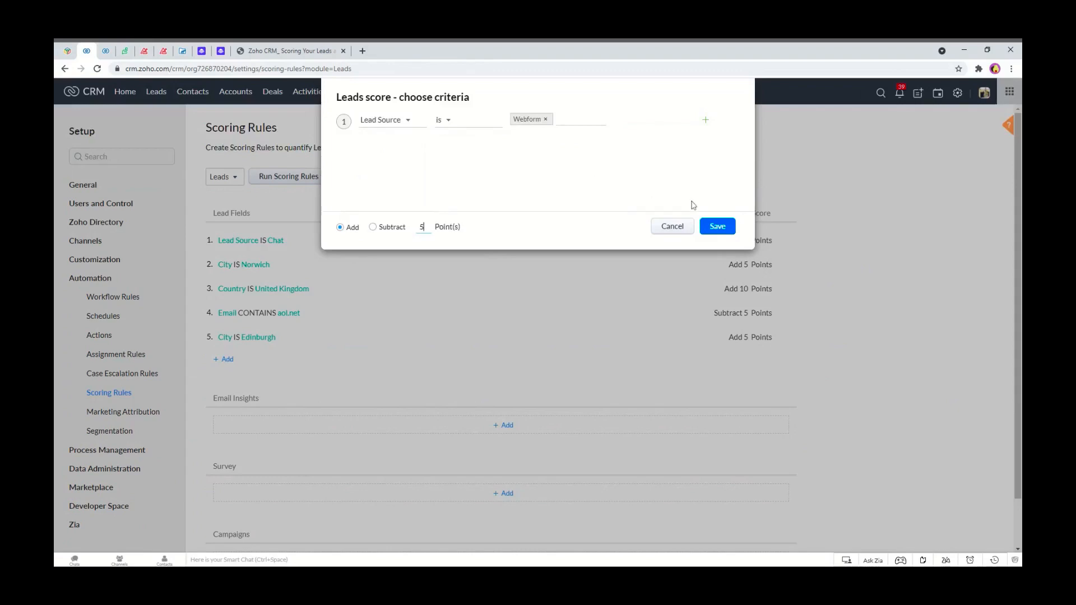
click(712, 233)
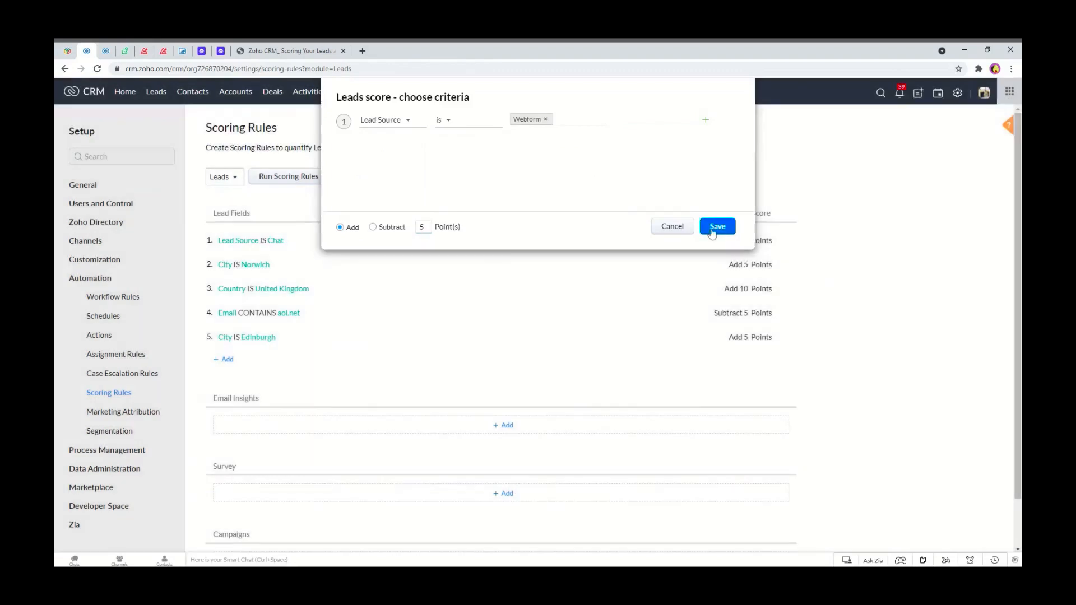
Run the scoring rules for all lead records and confirm.
click(283, 180)
click(620, 197)
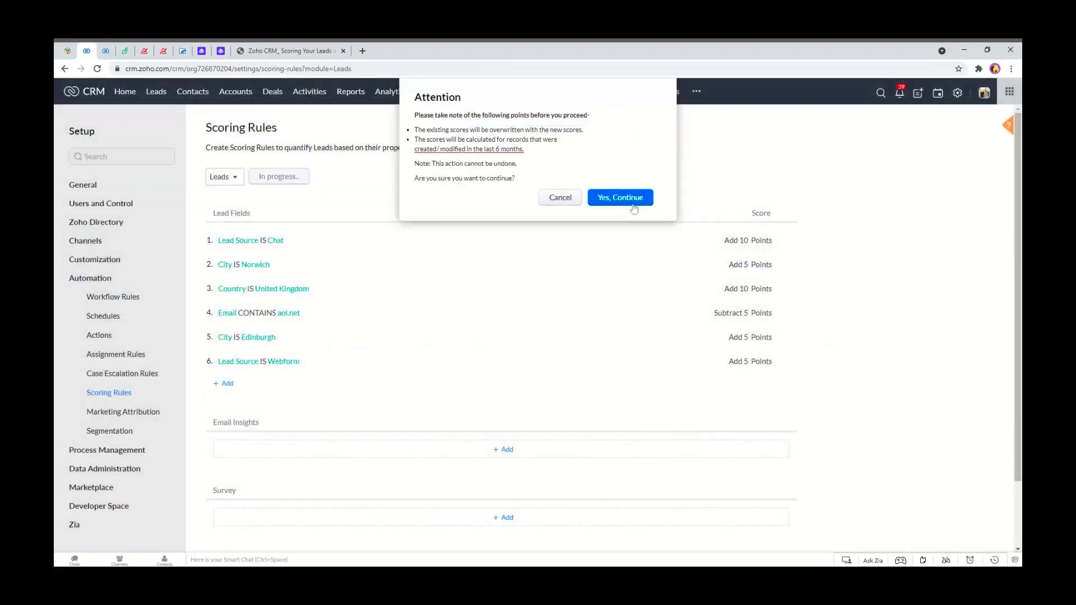
Return to the leads list, reload it and scroll through the updated lead scores.
click(156, 91)
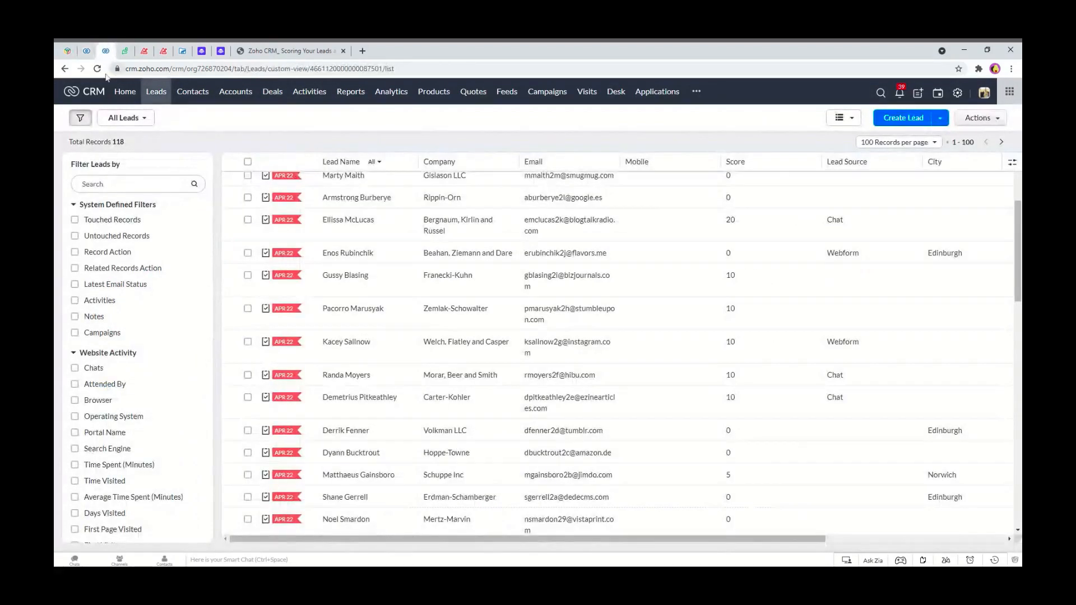
click(98, 69)
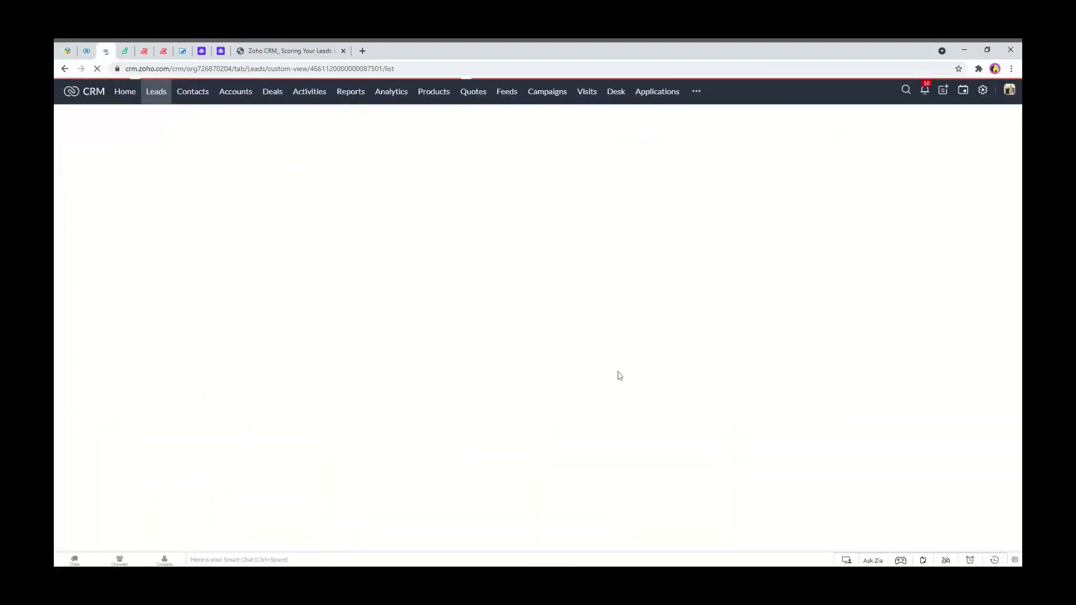
scroll(751, 353, down, 1)
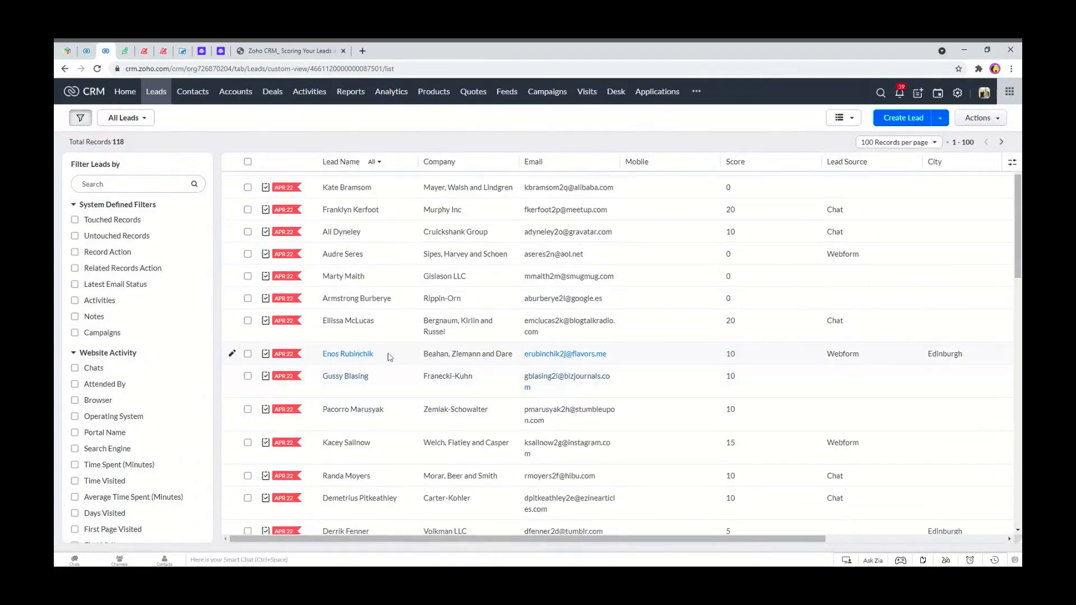
Open the Beahan, Ziemann and Dare lead and view its Timeline score history.
click(361, 354)
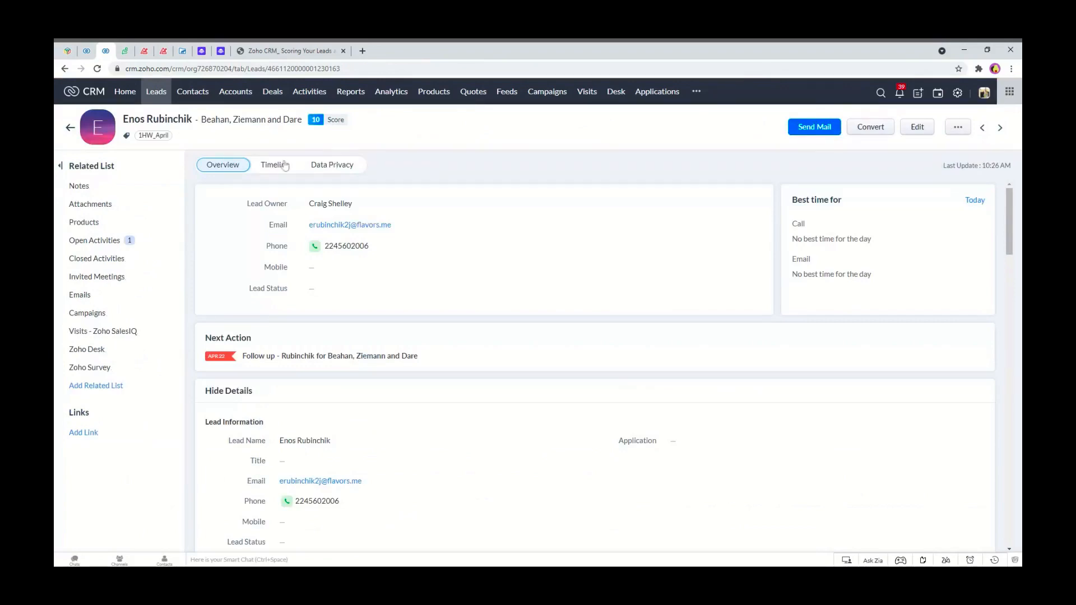
click(286, 165)
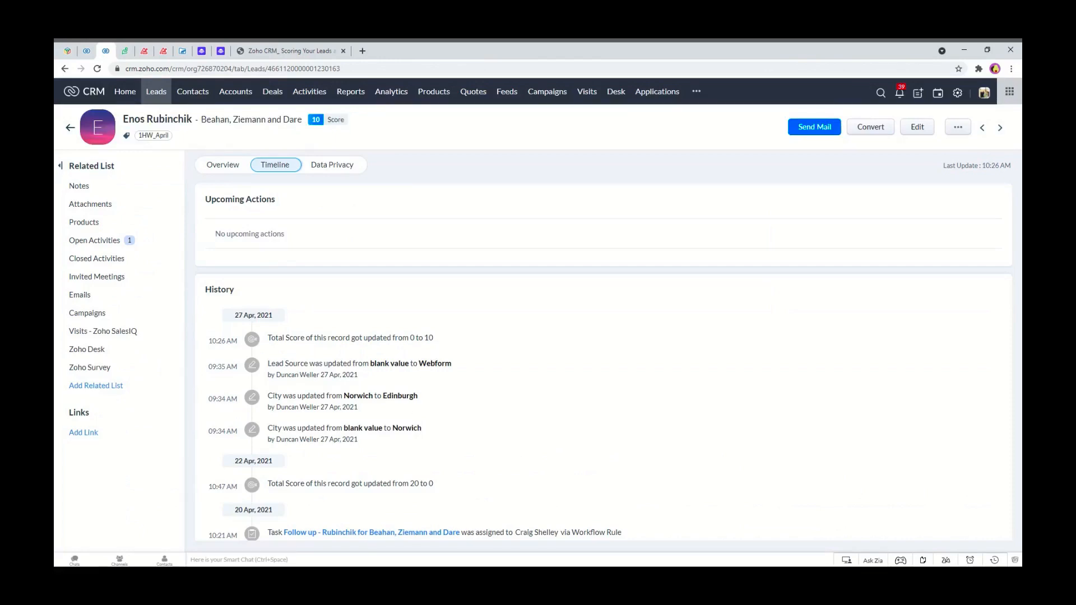
mouse_move(435, 339)
mouse_down()
mouse_move(353, 339)
mouse_move(247, 317)
mouse_move(359, 348)
mouse_move(440, 337)
mouse_up()
Start a new custom view for leads and name it Lead Score >15.
click(159, 92)
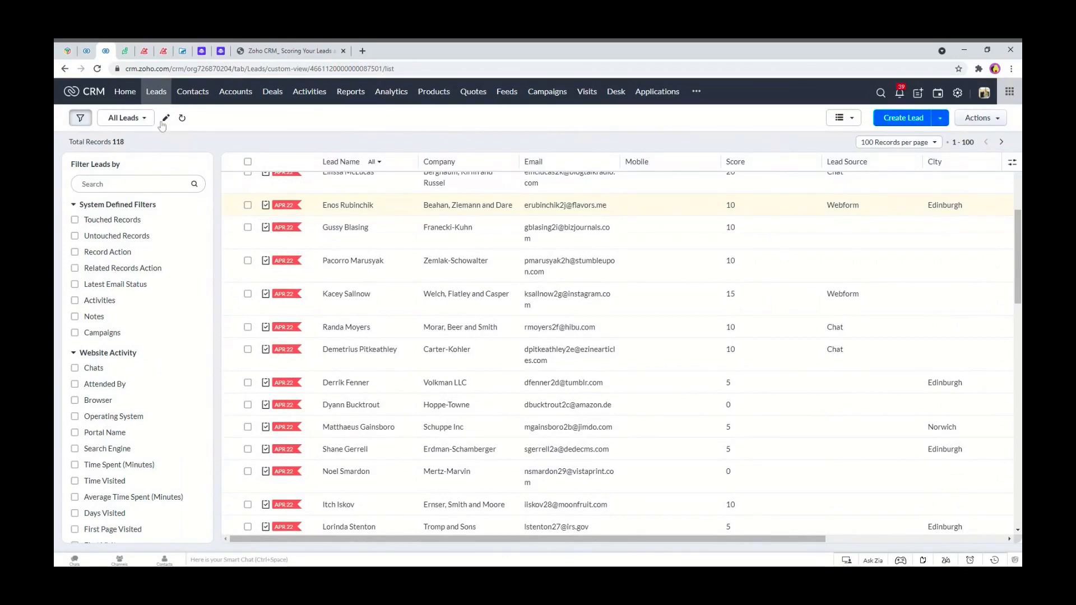
click(166, 120)
click(138, 119)
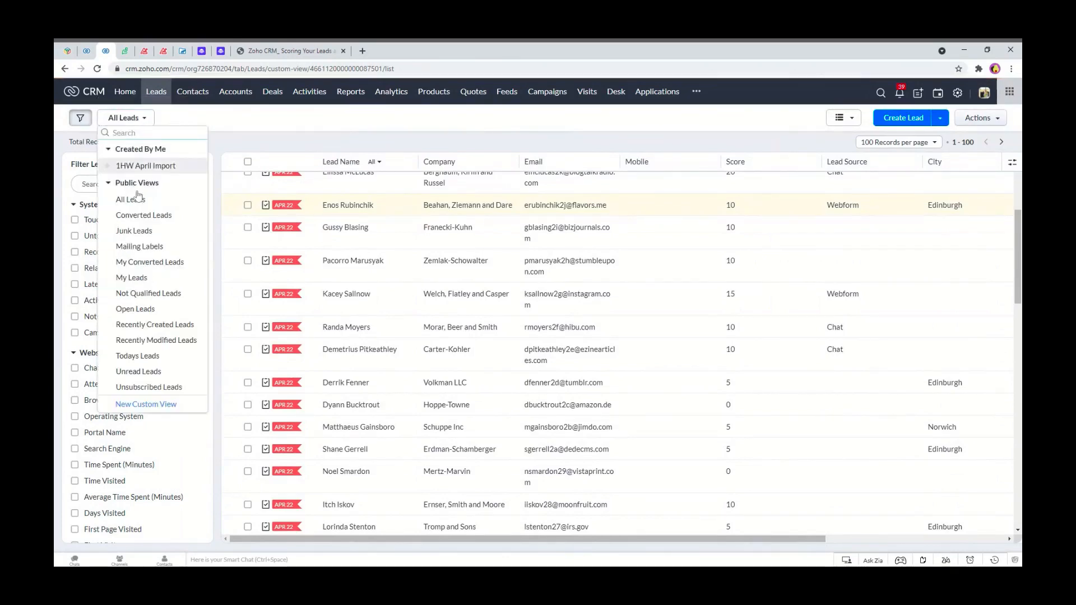
click(163, 406)
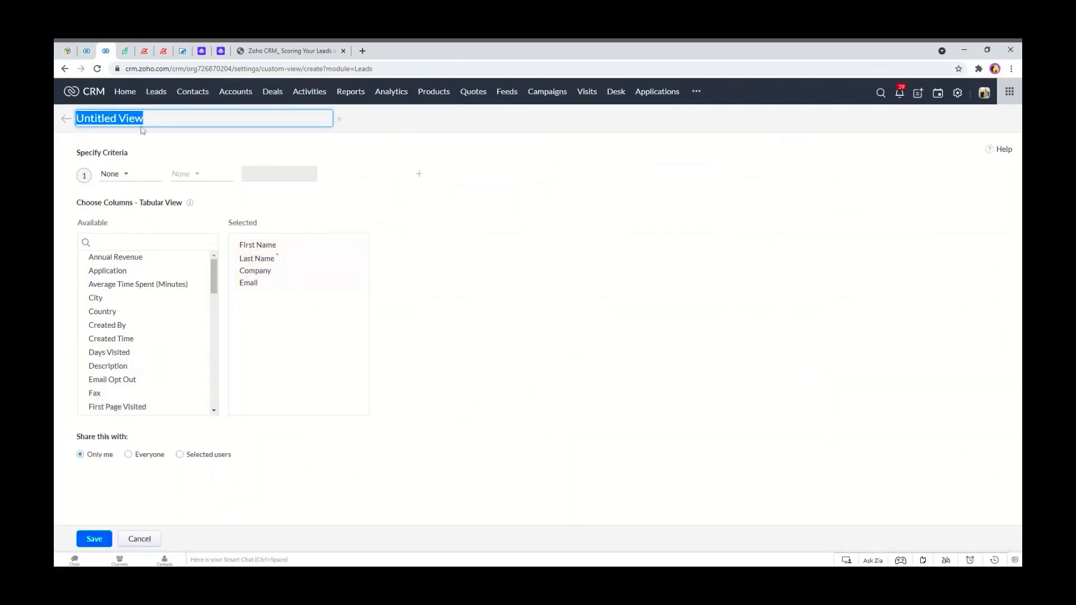
text(Lead Score >15)
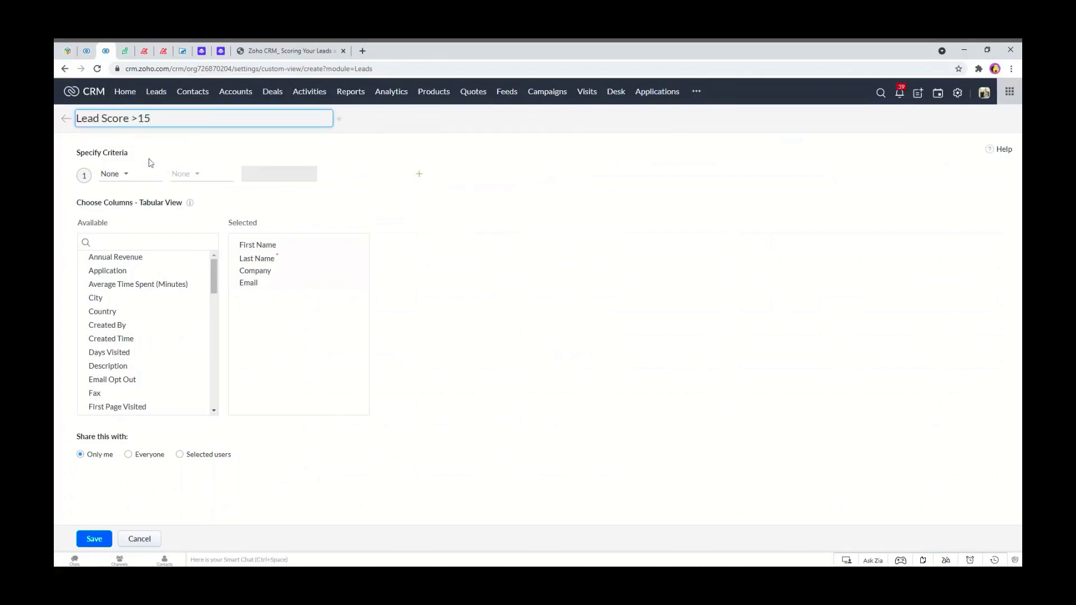
Set the view's criterion to the Score field with the >= operator.
click(110, 177)
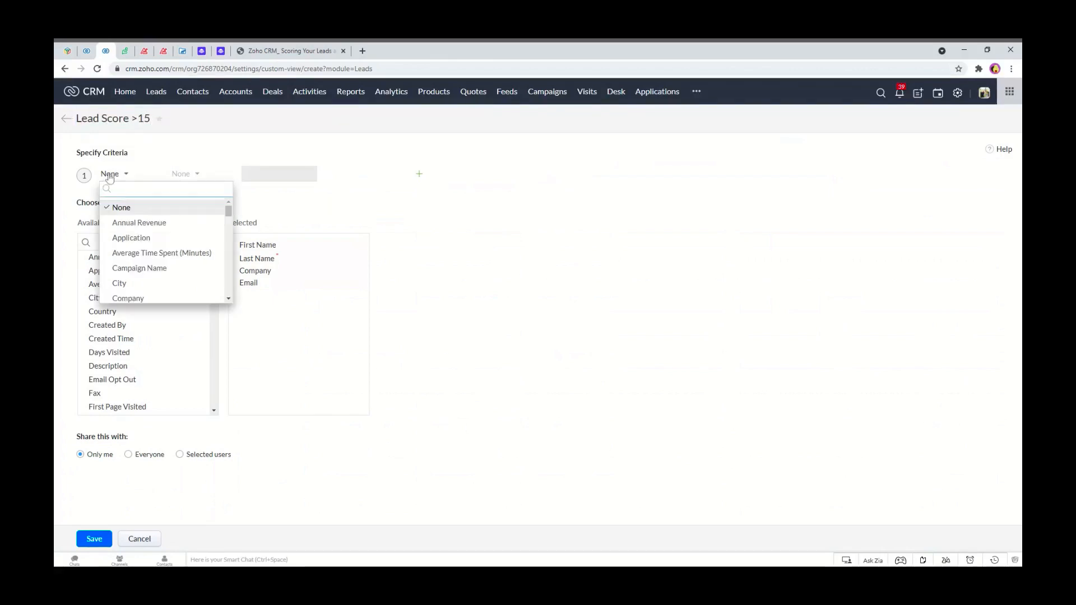
text(scor)
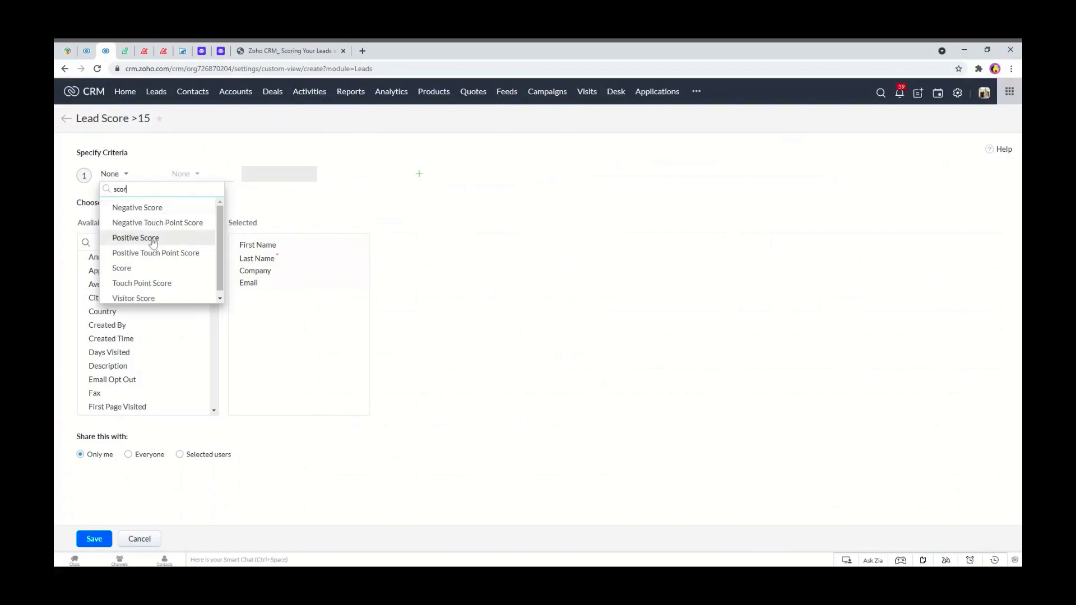
click(140, 268)
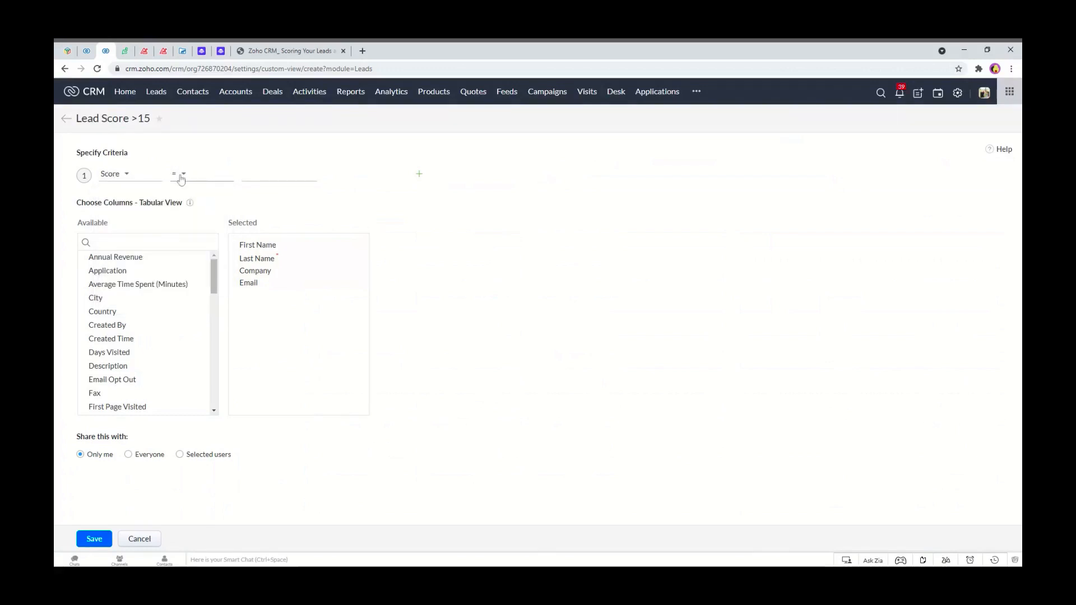
click(178, 169)
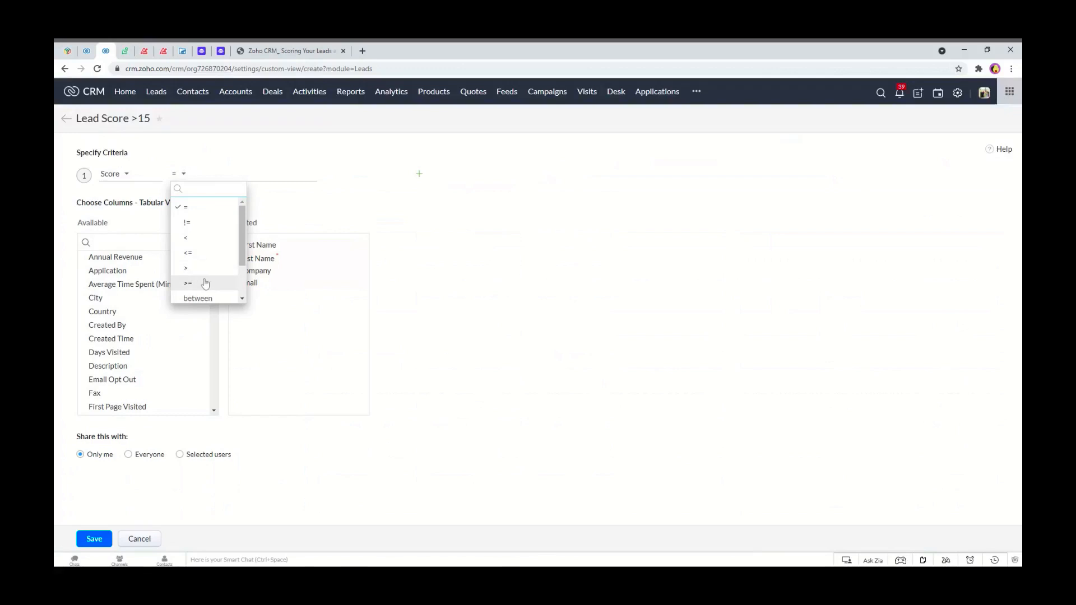
scroll(204, 241, down, 2)
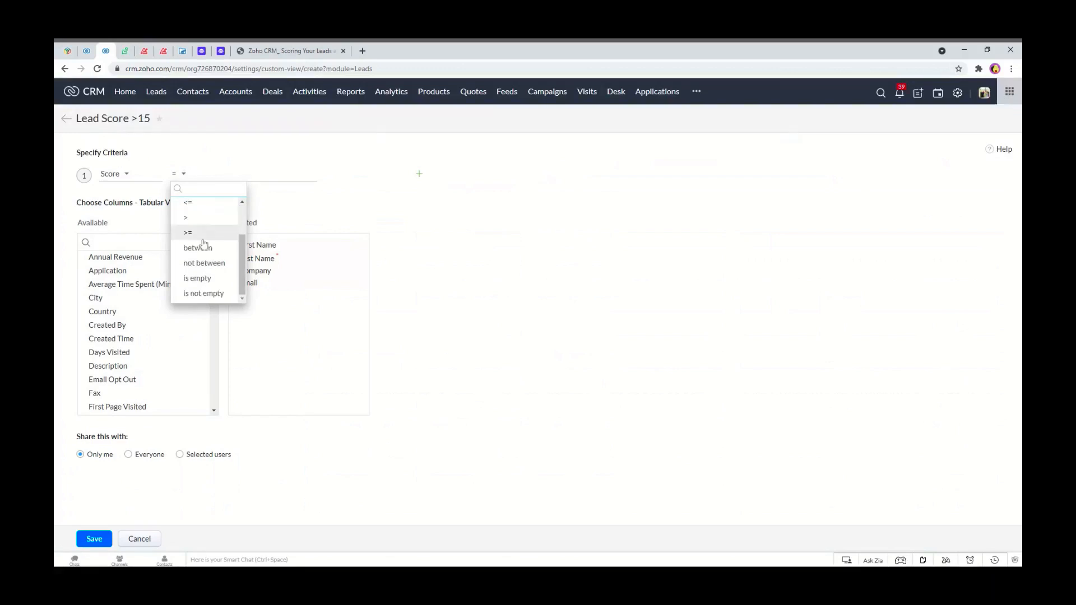
click(203, 235)
Rename the view to Lead Score 15 + and set the score criterion value to 15.
click(137, 118)
key(BackSpace)
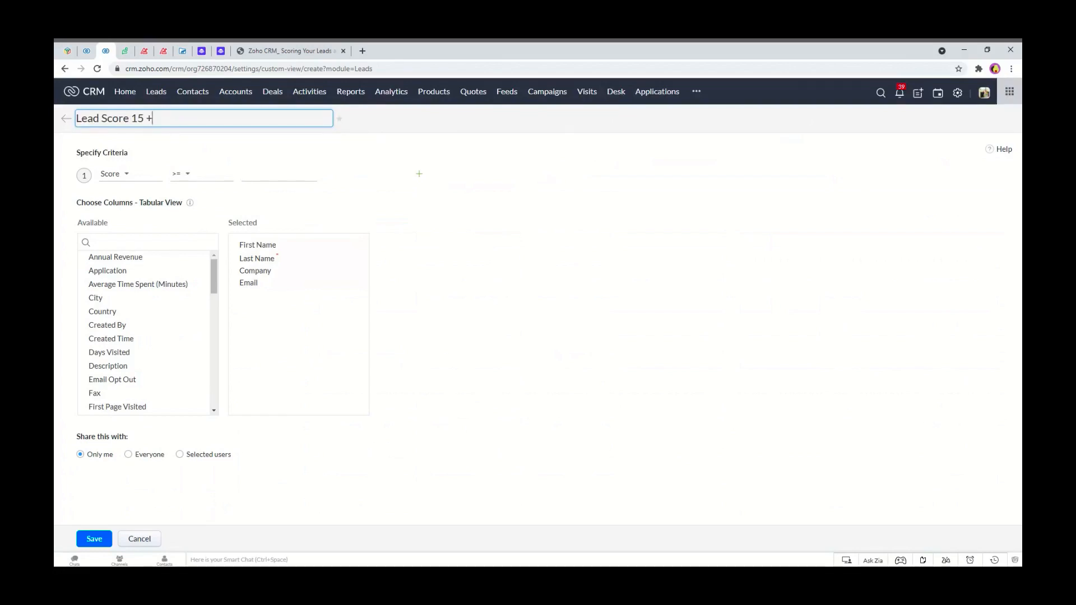
click(279, 174)
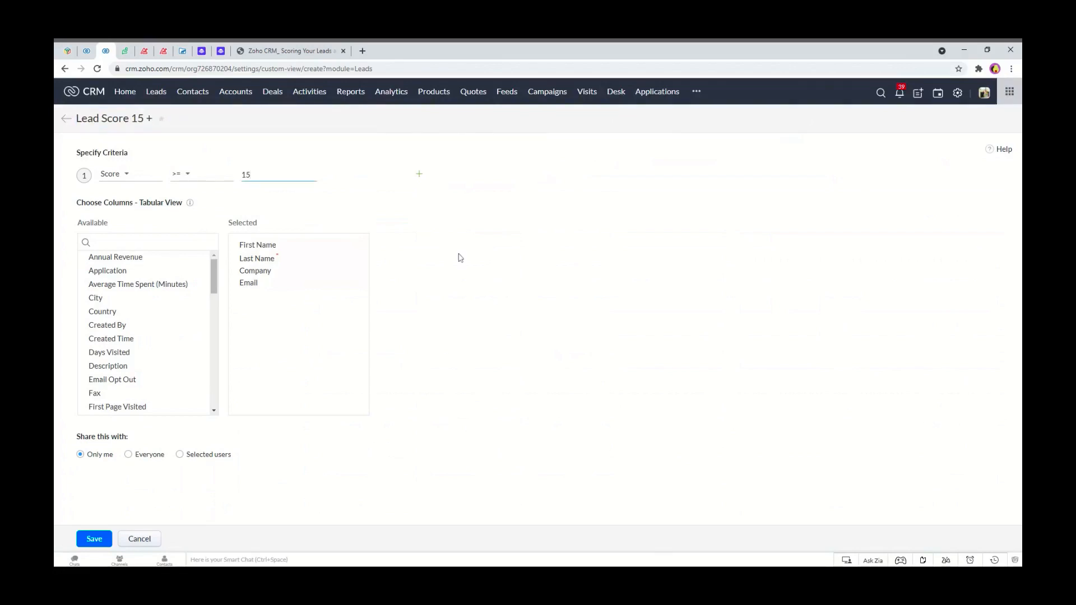
click(508, 292)
Add the Full Name column to the top of the selected columns and remove First Name and Last Name.
click(96, 242)
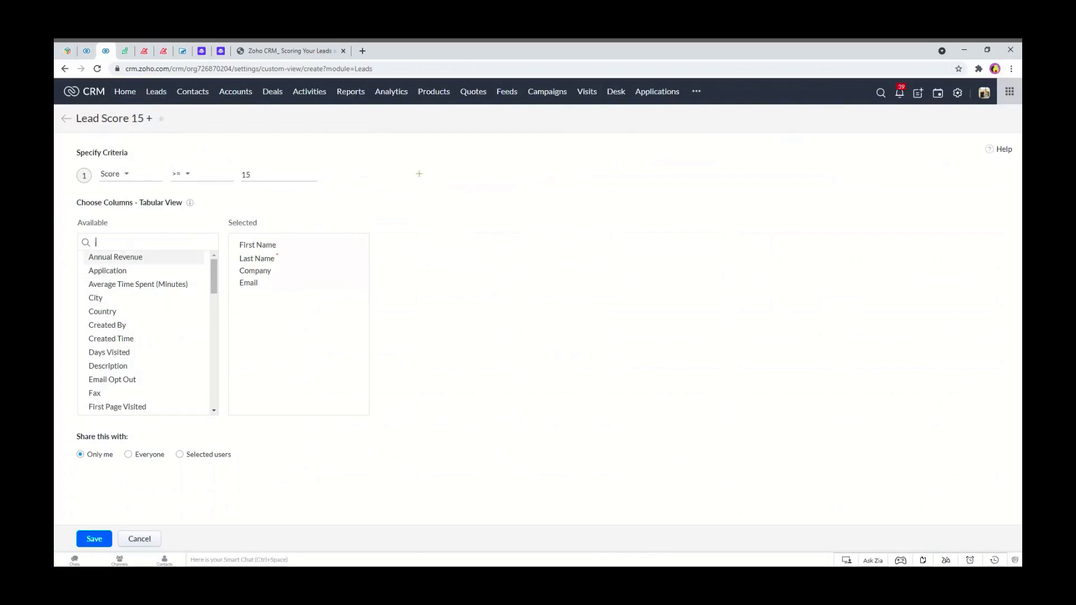
text(full)
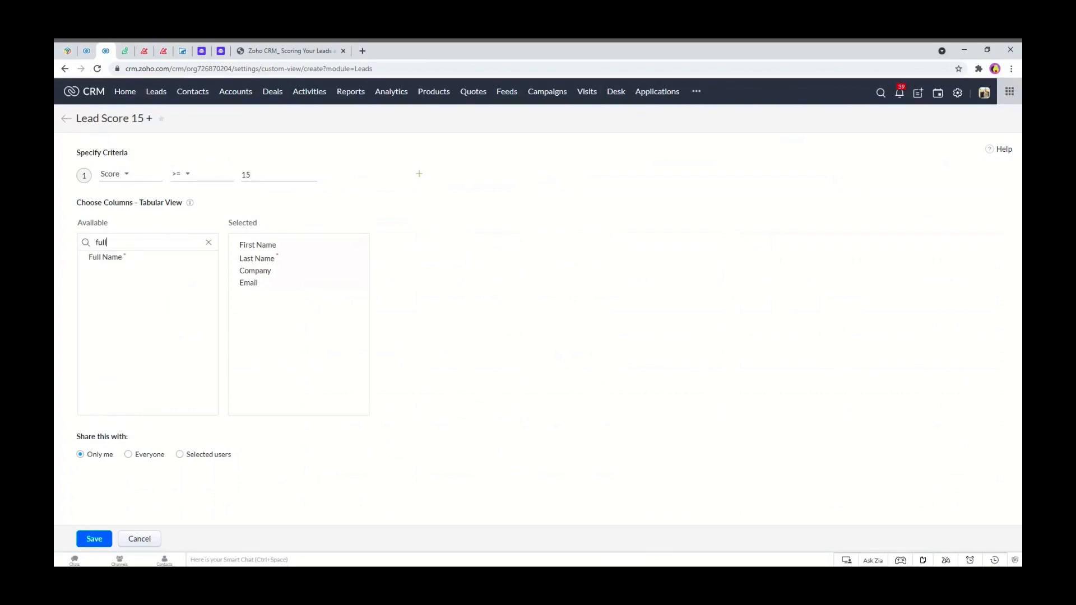
click(127, 258)
drag(260, 297, 258, 245)
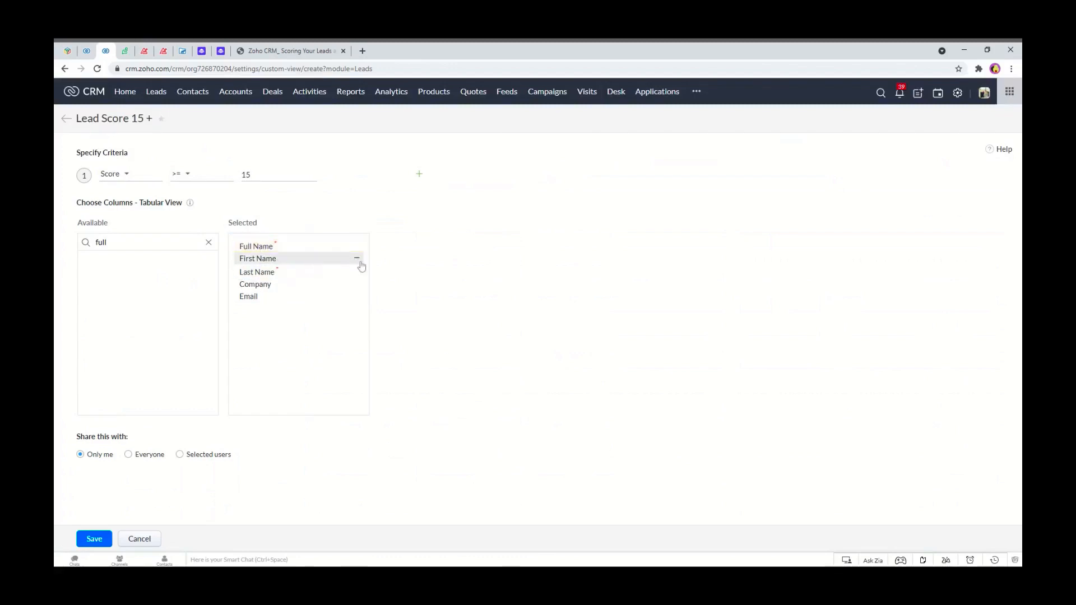
click(357, 258)
click(358, 260)
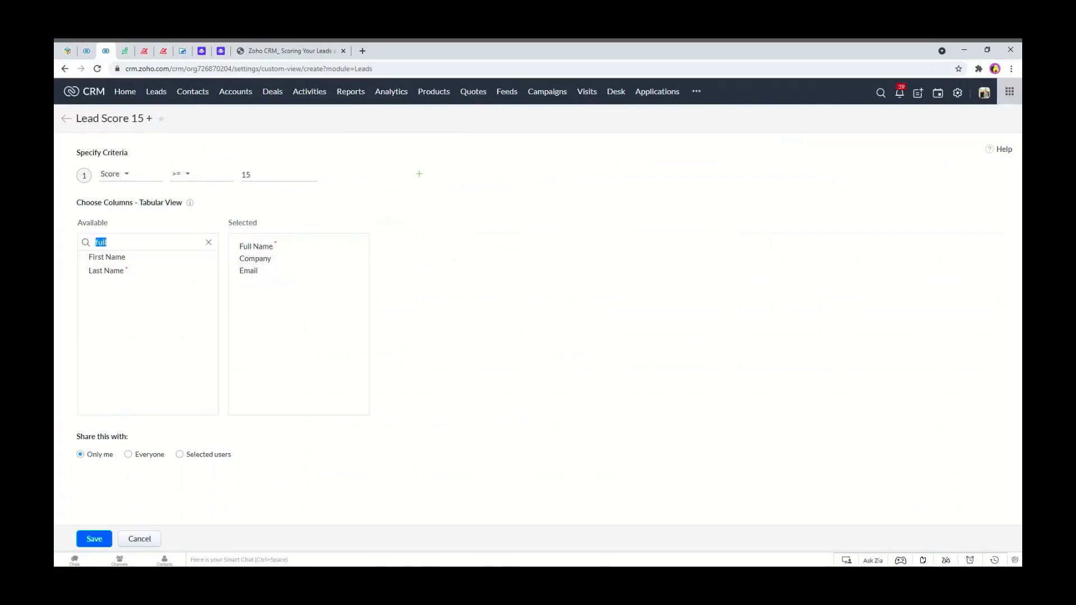
Add the Lead Source and City columns to the view's selected columns.
text(lead s)
click(92, 259)
drag(115, 243, 94, 243)
text(city)
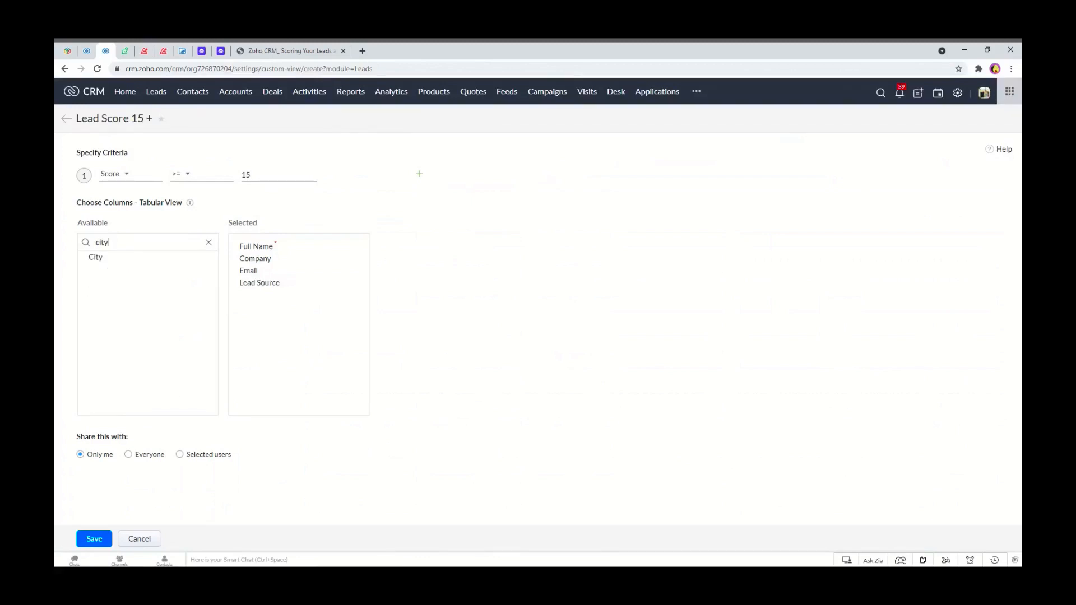
click(95, 258)
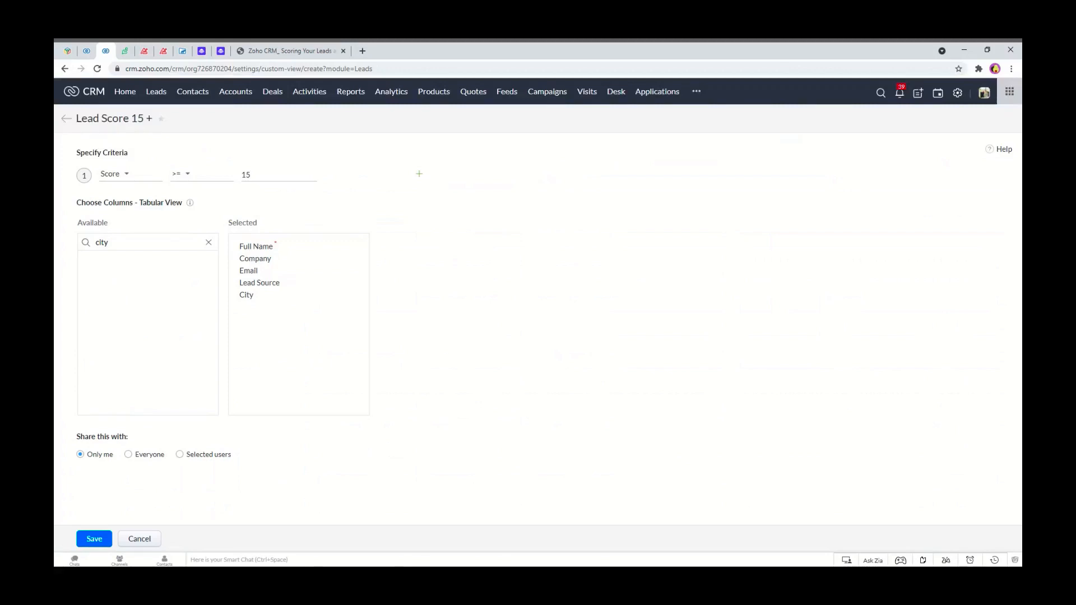
Add the Country and Score columns to the view's selected columns.
drag(110, 242, 87, 256)
text(countr)
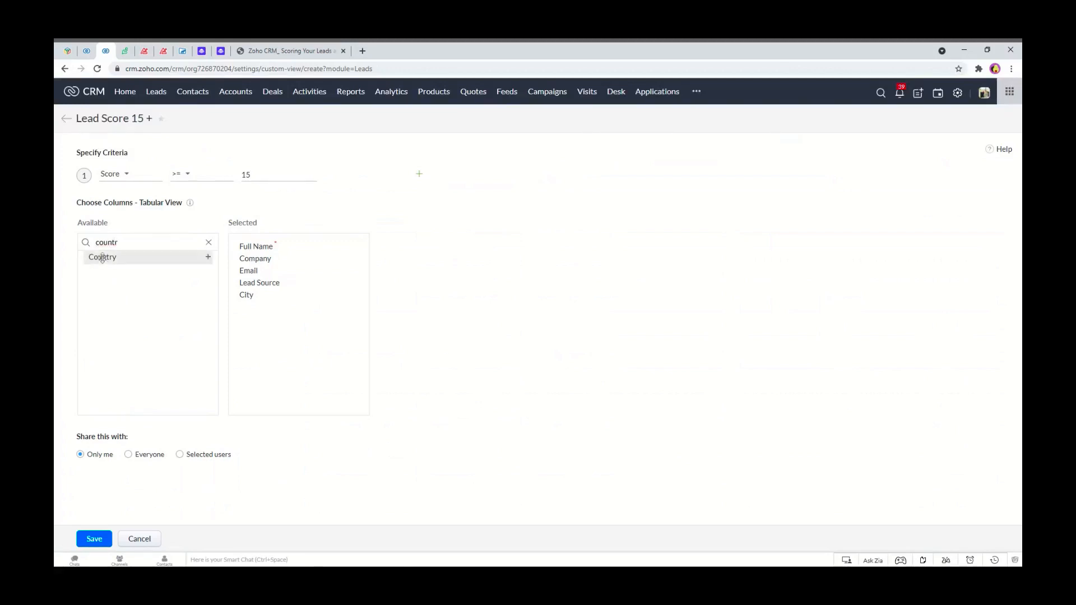
click(131, 257)
key(ctrl+a)
text(s)
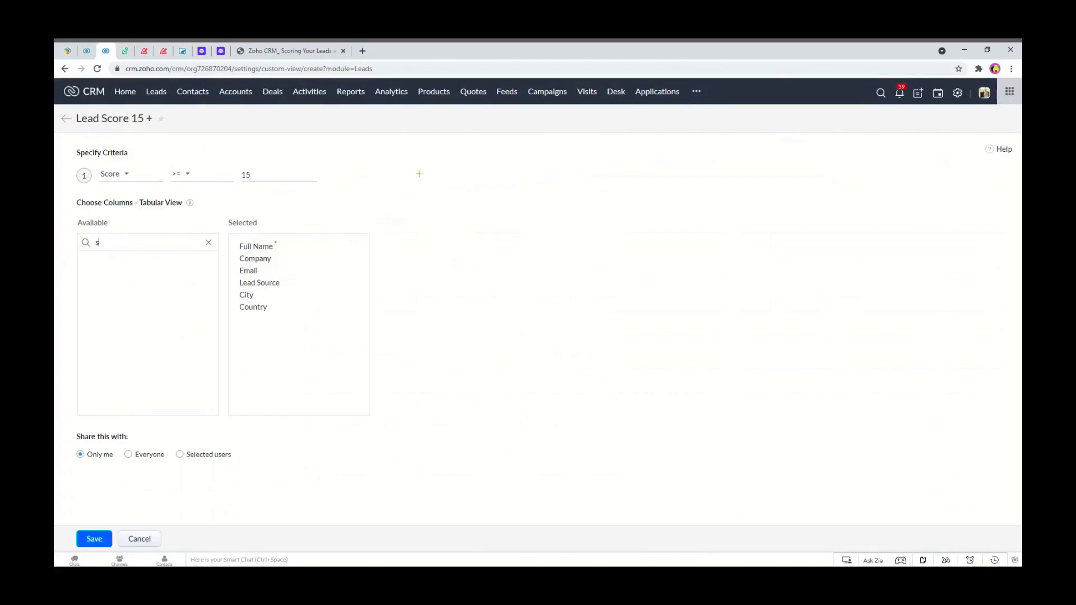
text(core)
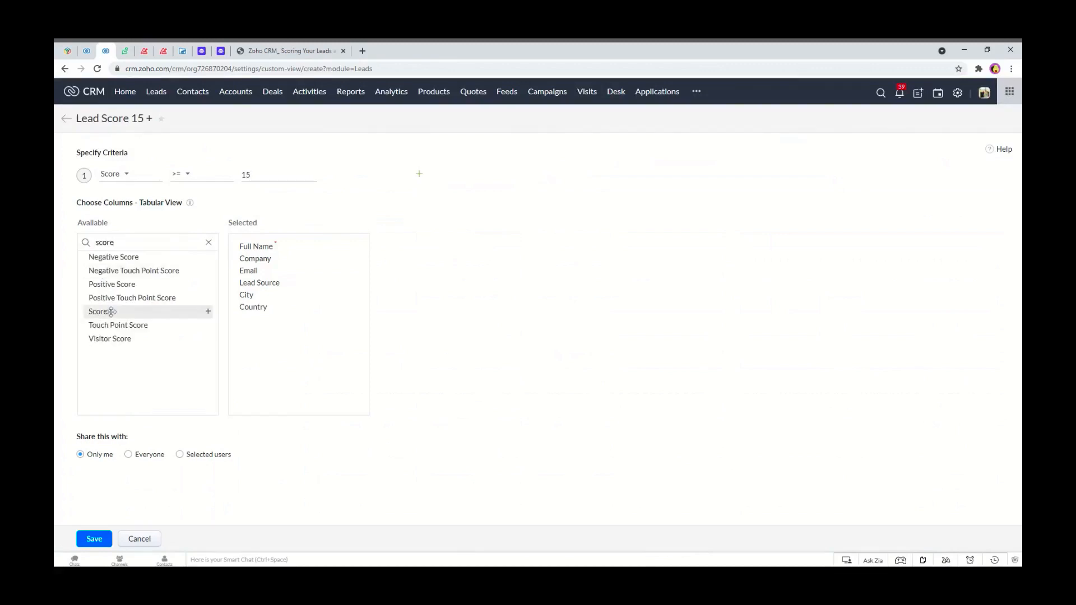
click(104, 311)
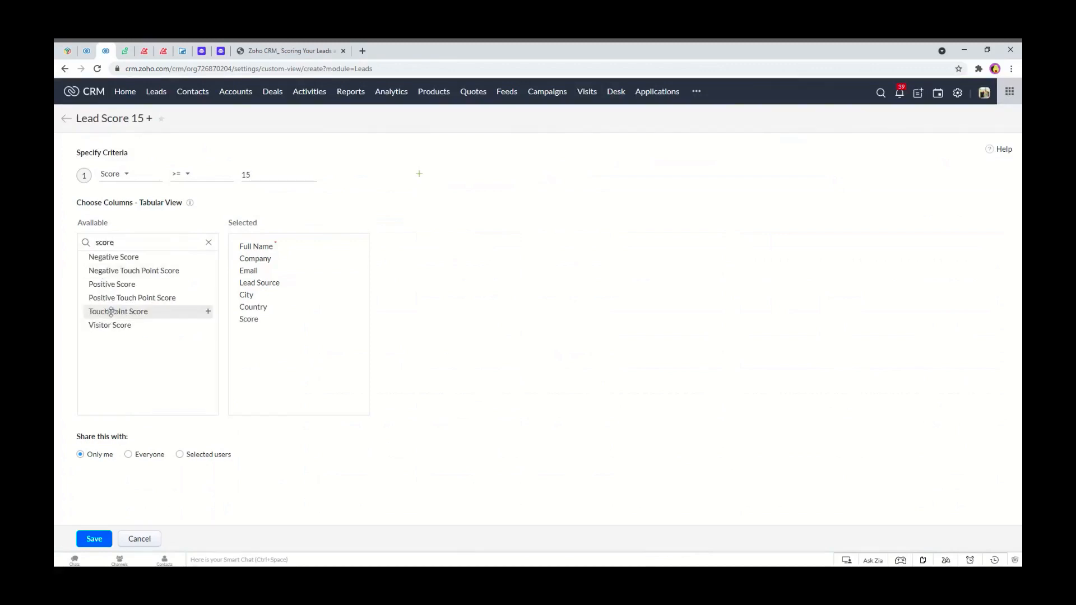
Share the view with everyone and try to save it, dismissing the alert.
click(129, 455)
click(96, 538)
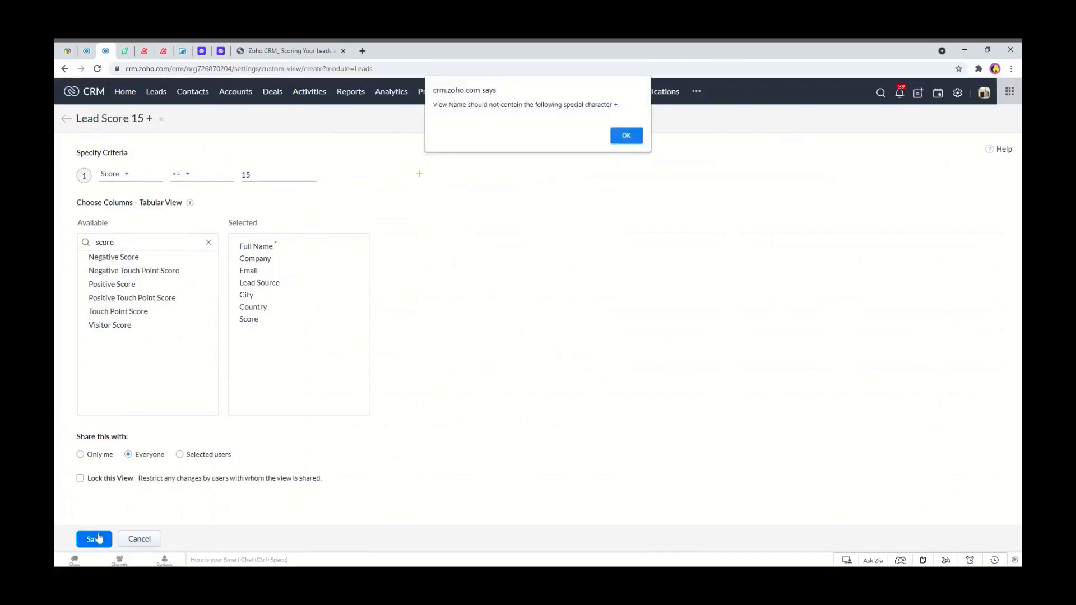
click(626, 136)
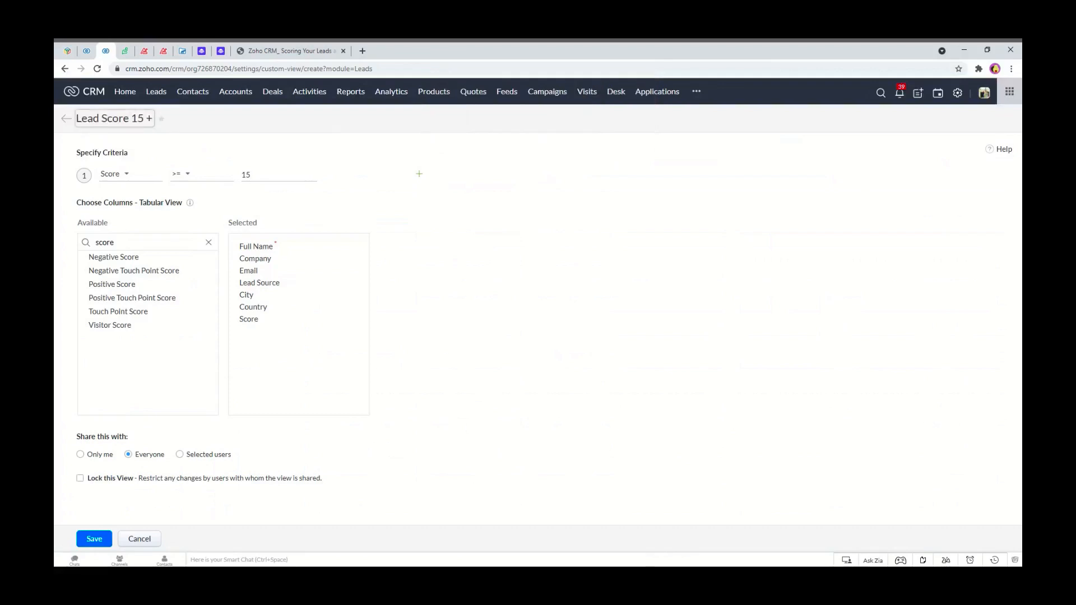
Rename the view to Lead Score 15 Plus and save it.
click(148, 118)
text(Plus)
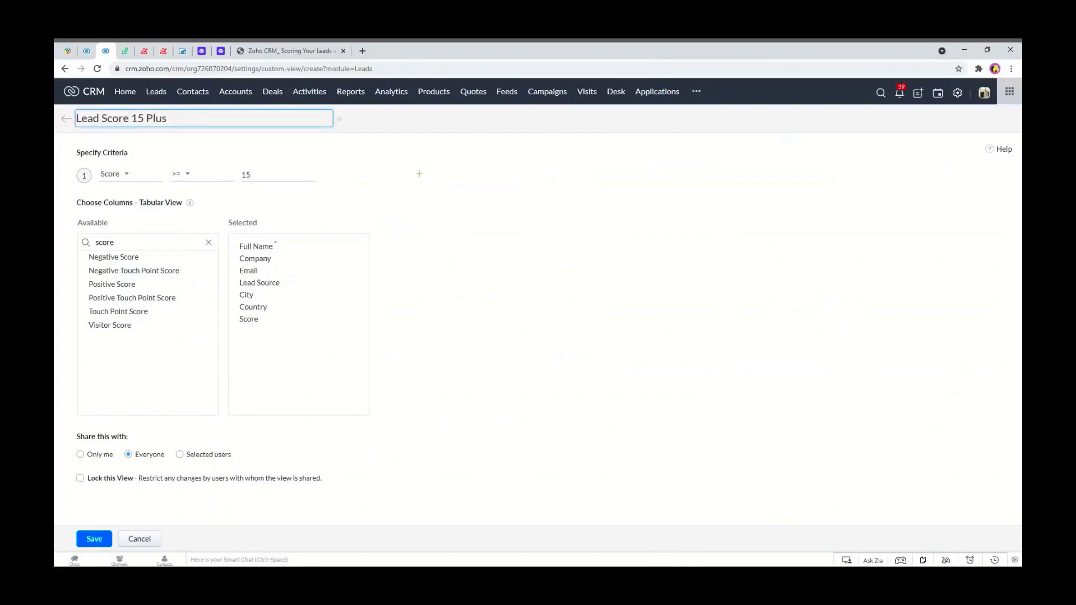
click(94, 539)
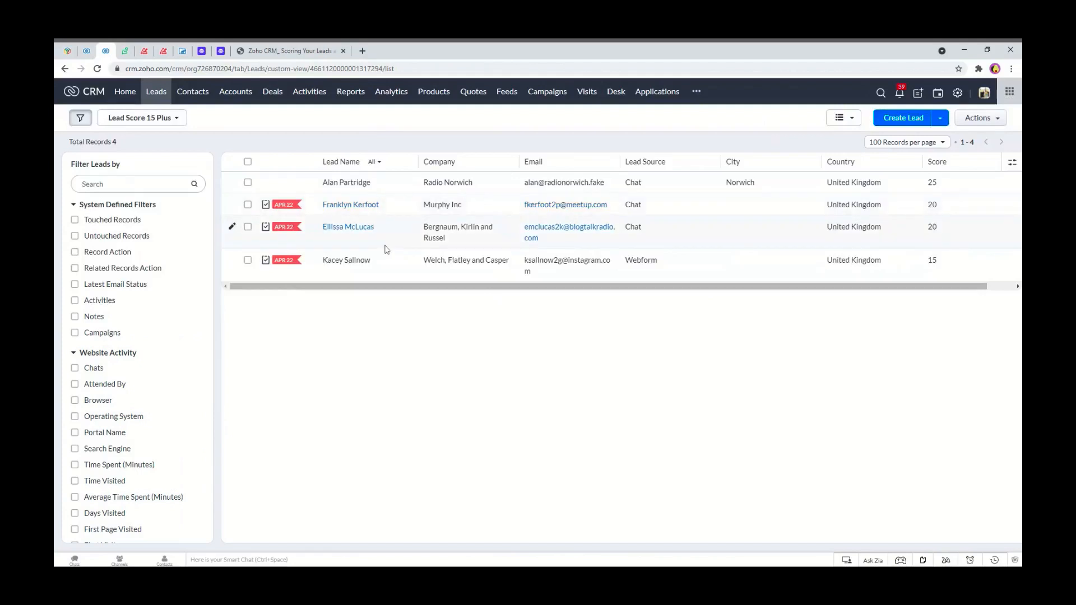
Compare the Scoring Rules page with the scores listed in the new lead view.
click(87, 50)
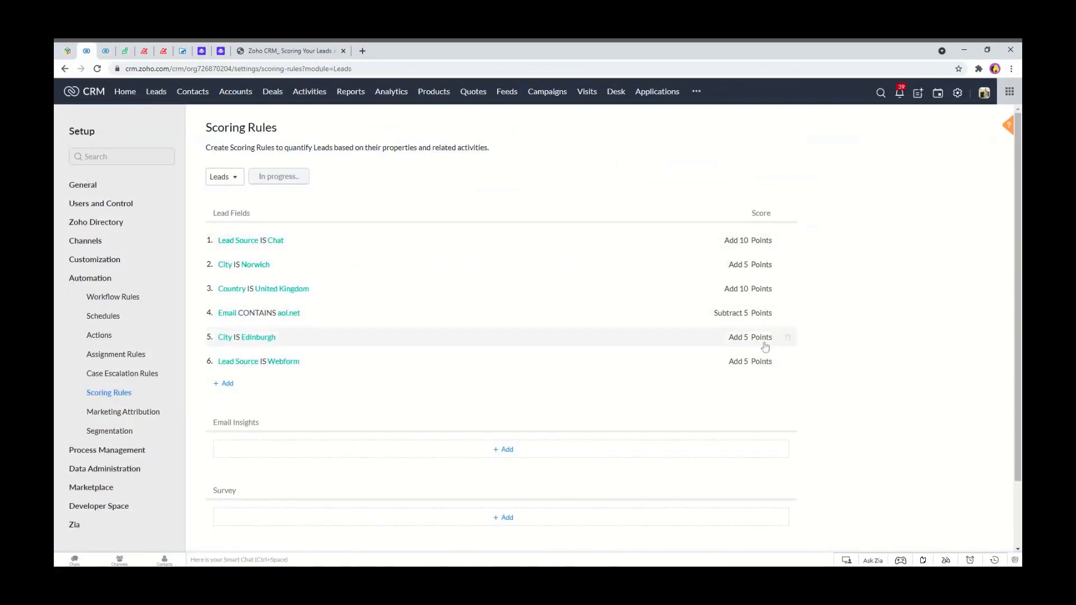
click(105, 50)
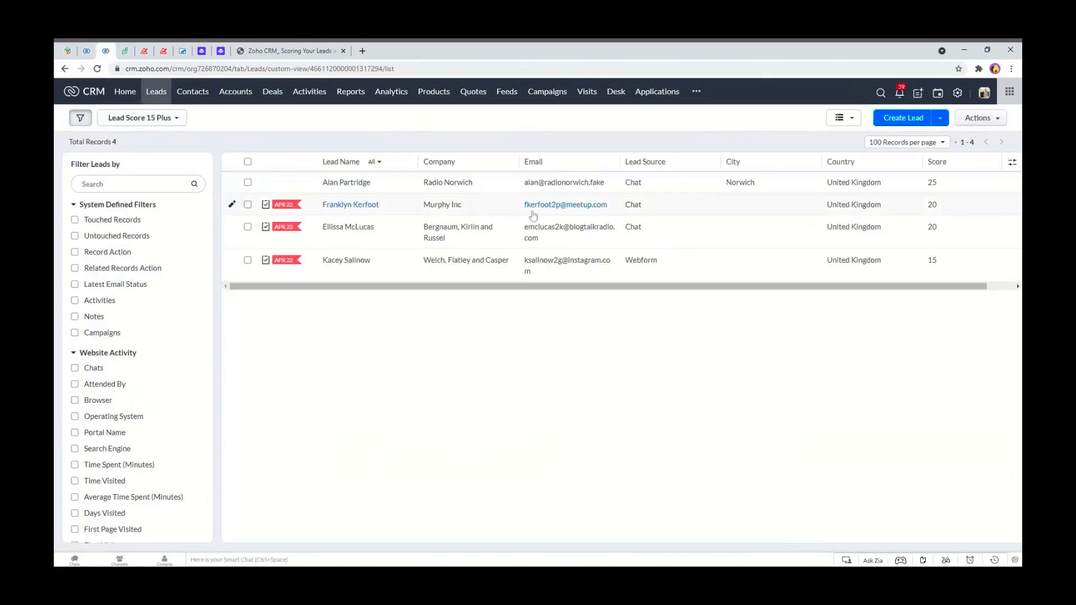
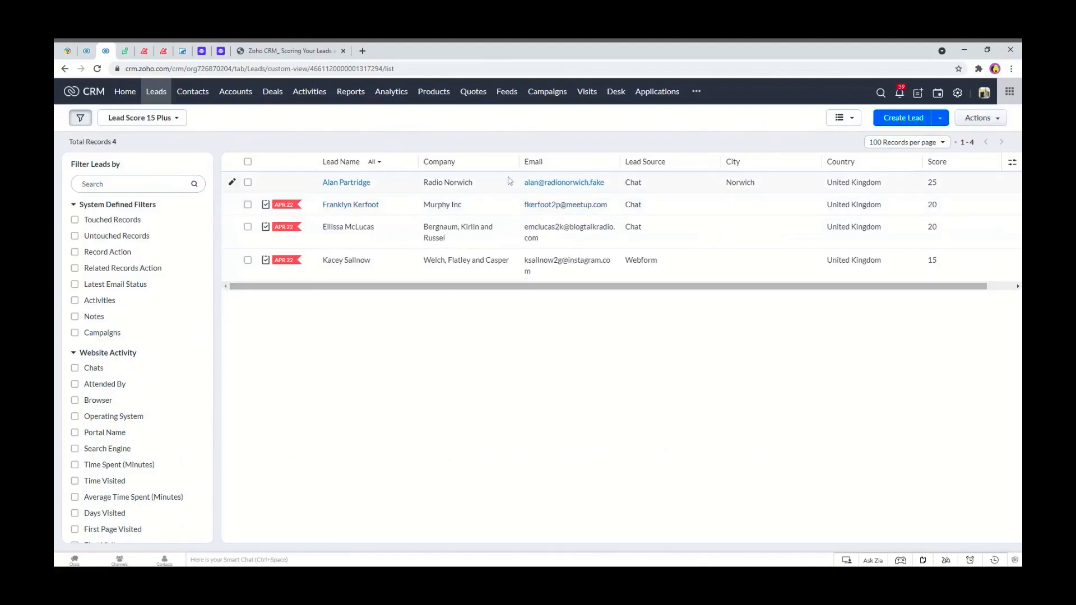
Open the Email Insights scoring criteria for leads and enable Open, Click and Bounce.
click(92, 51)
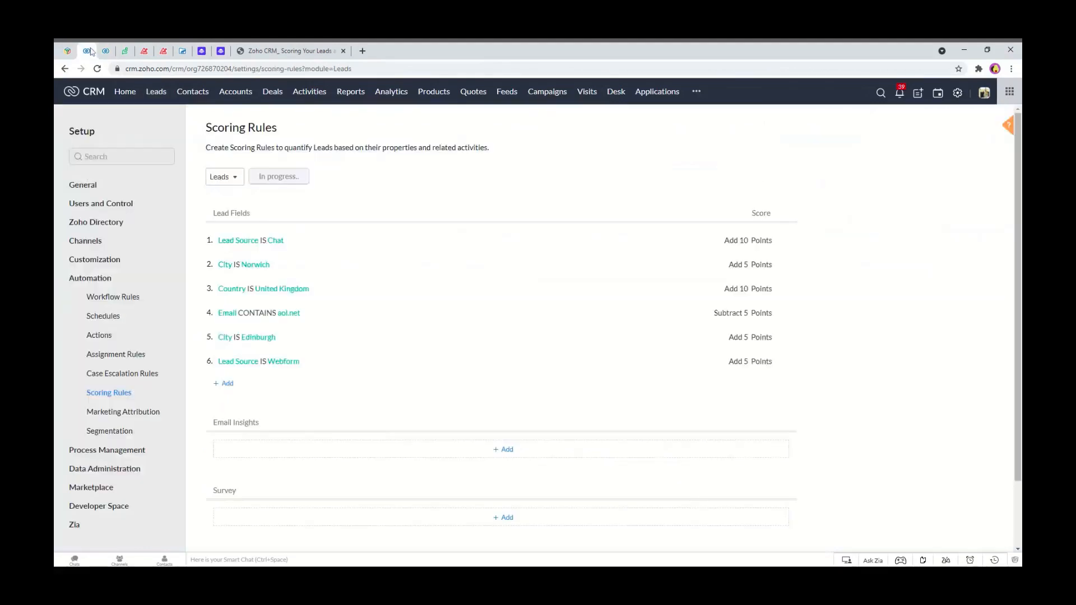
scroll(348, 353, down, 2)
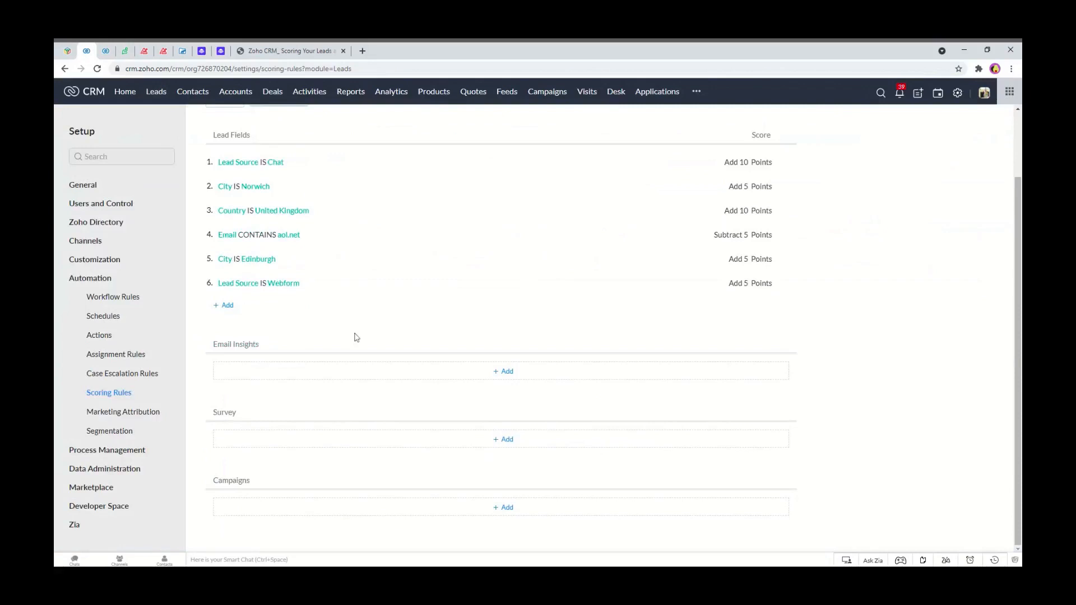
click(514, 379)
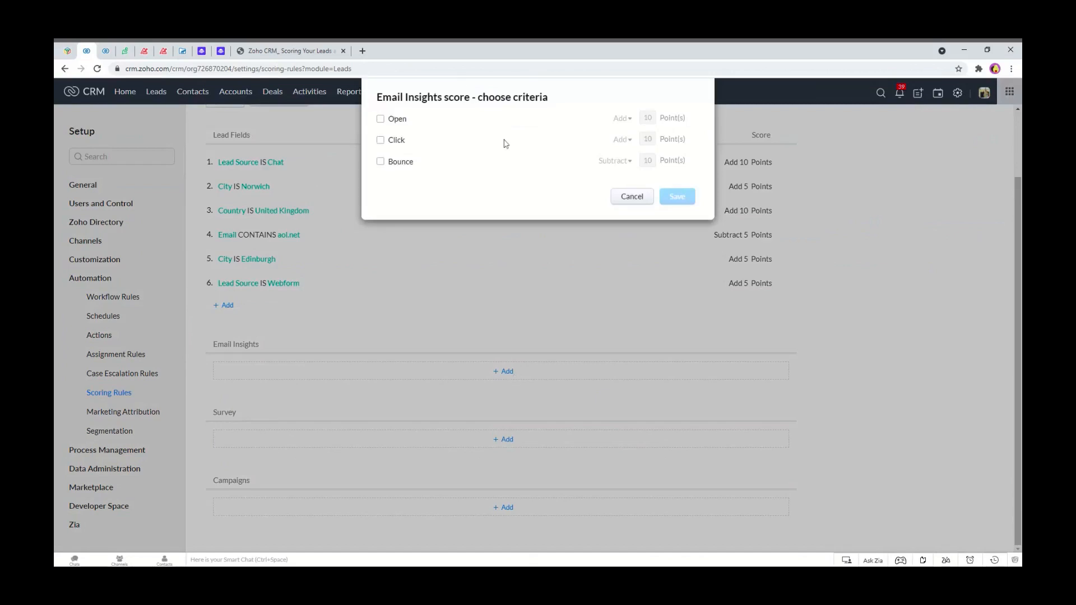
click(382, 120)
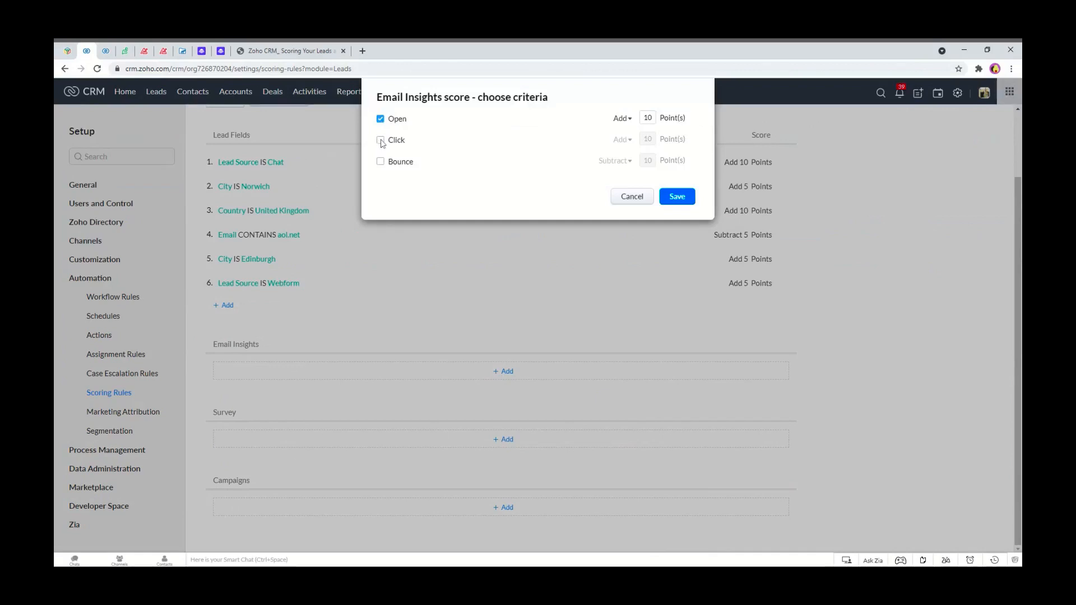
click(381, 141)
click(381, 162)
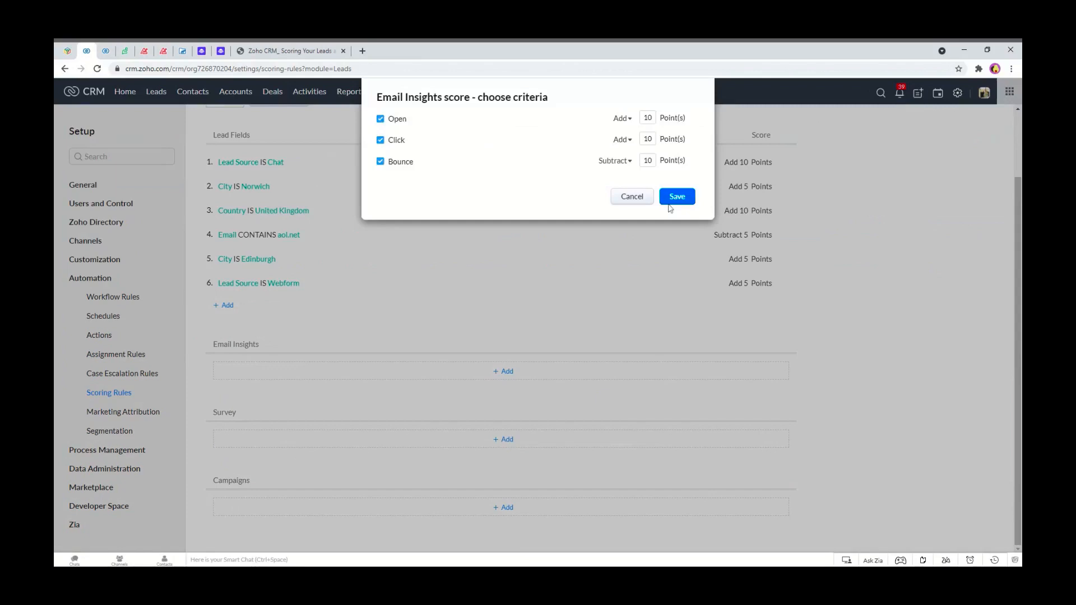
Set email Open to add 5 points and Click to add 7 points, then save the Email Insights rule.
click(637, 169)
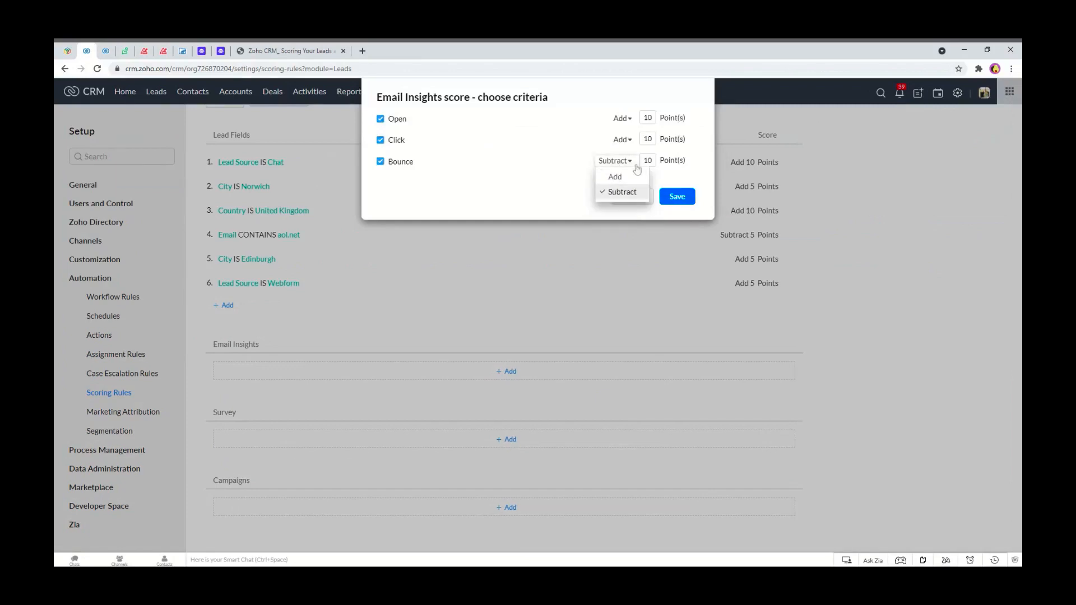
click(637, 169)
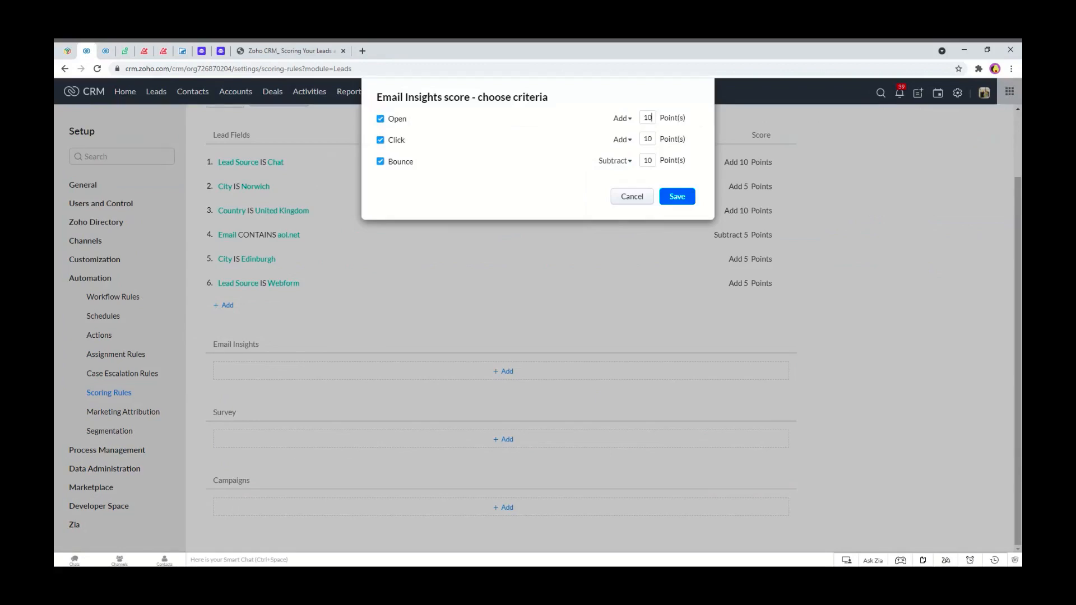
drag(652, 117, 642, 119)
text(5)
drag(652, 138, 643, 139)
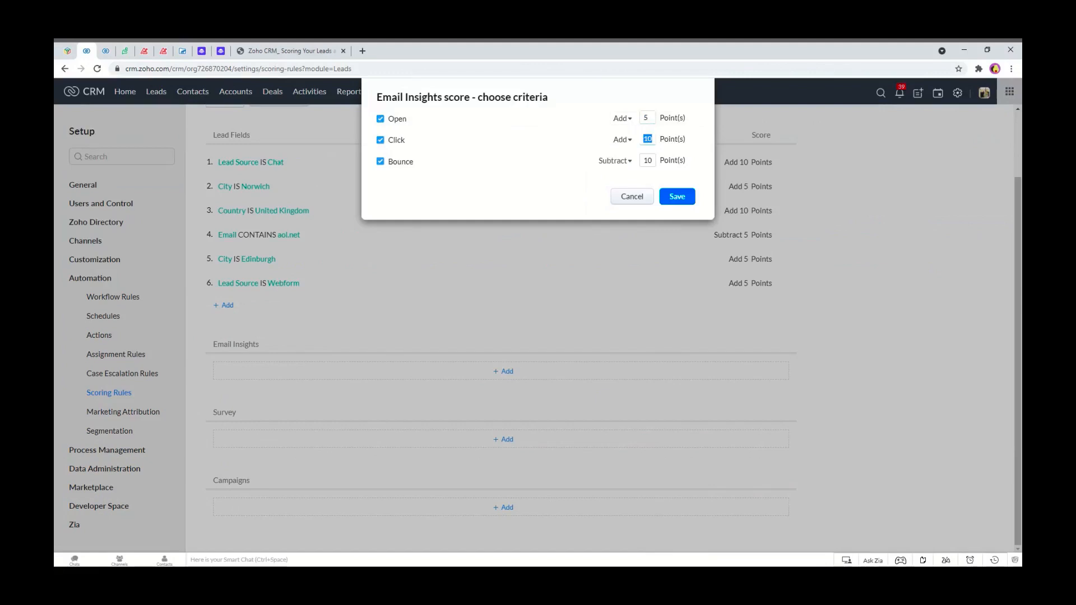
text(7)
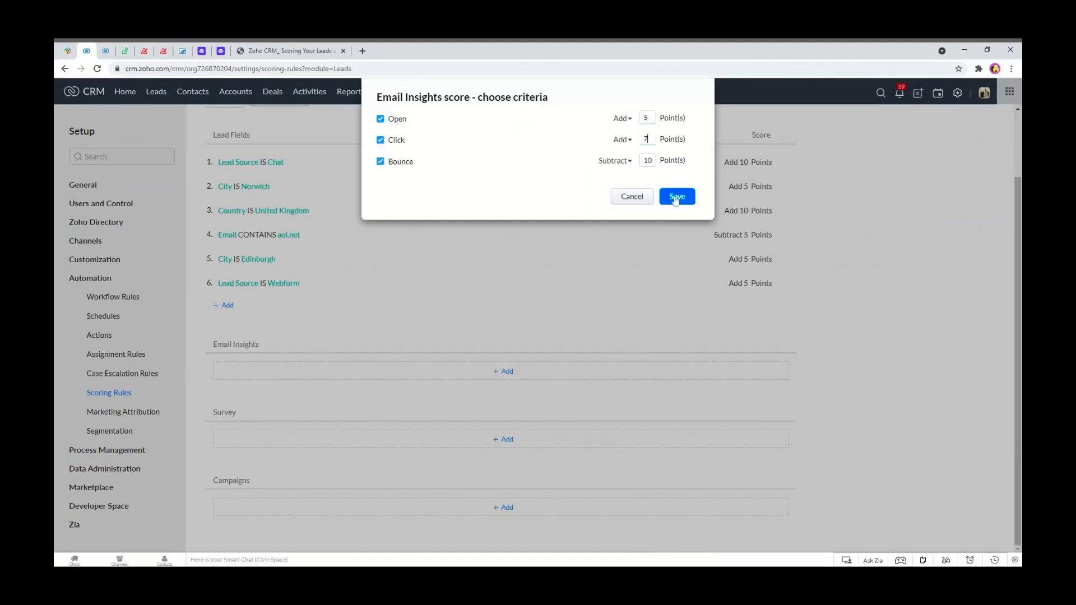
click(676, 197)
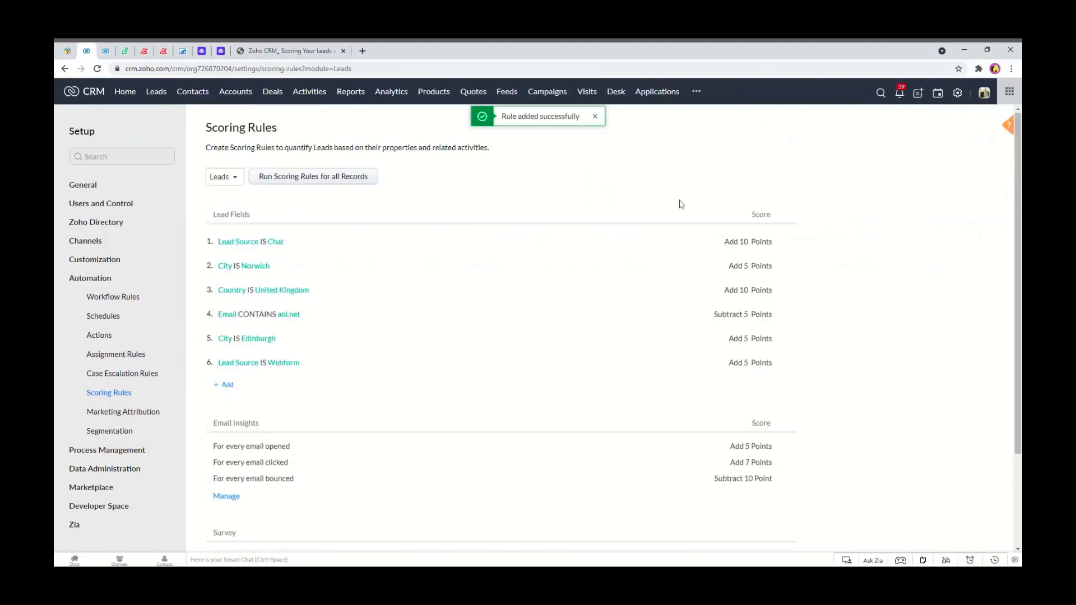
Add Survey scoring where Responded adds 10 points and Visited subtracts 5 points, and save it.
scroll(343, 353, down, 3)
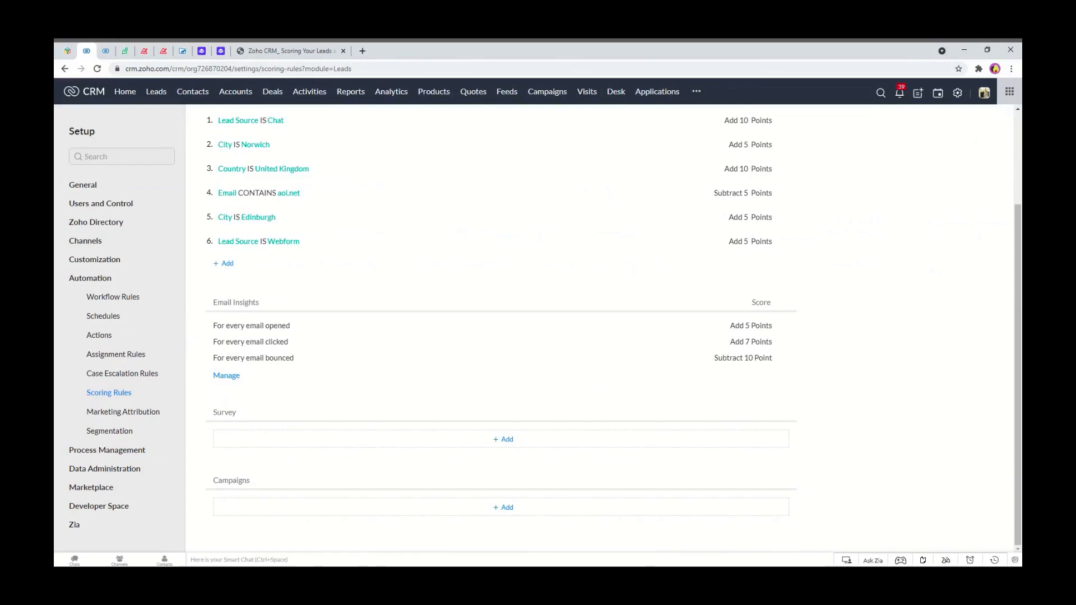
click(504, 440)
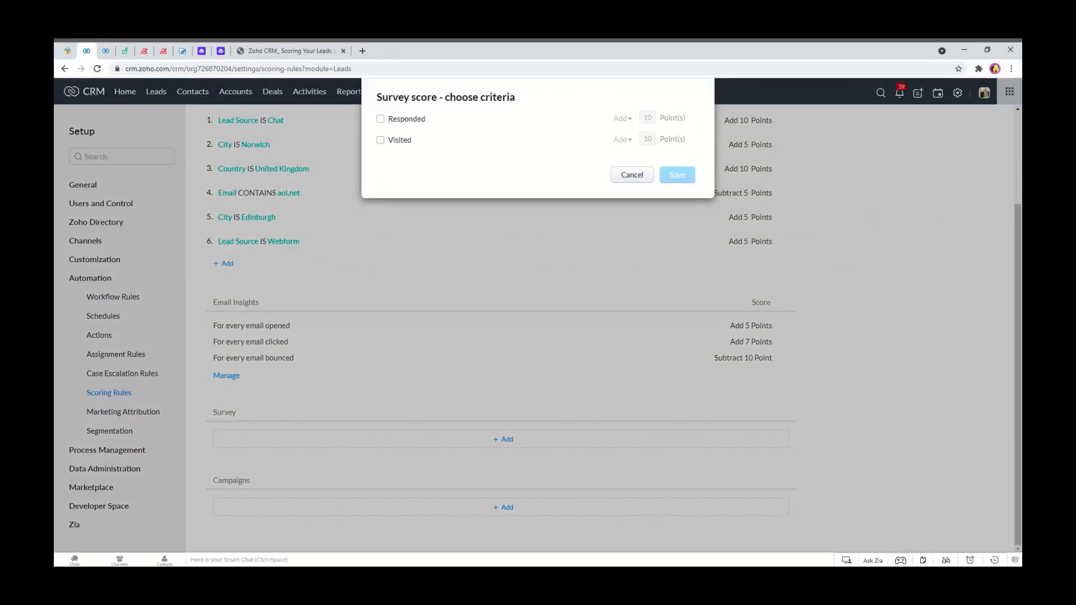
click(381, 119)
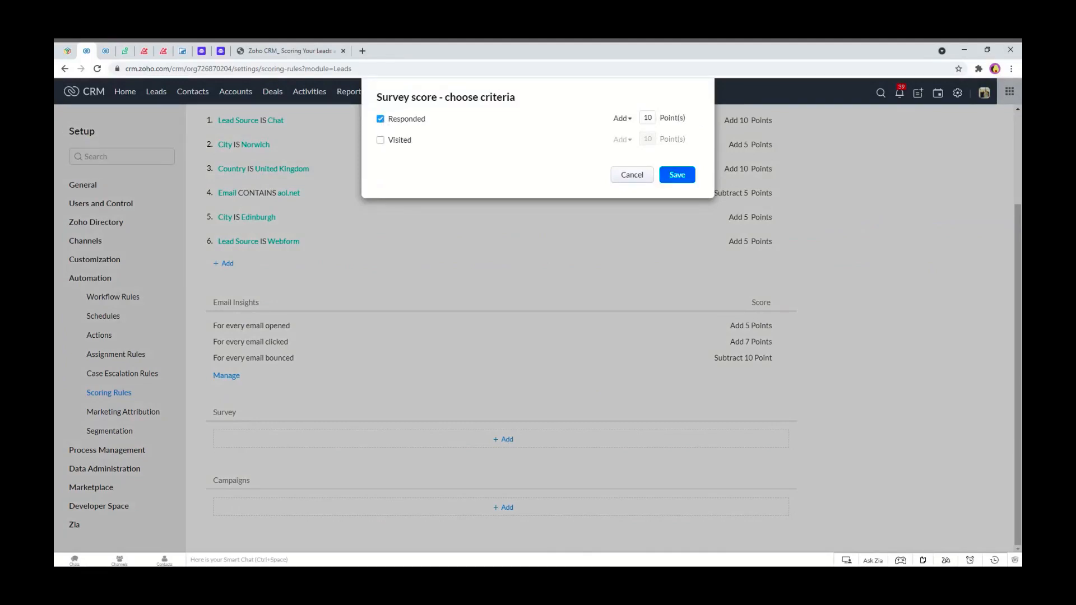
click(414, 140)
drag(652, 139, 643, 139)
text(2)
click(621, 140)
click(624, 170)
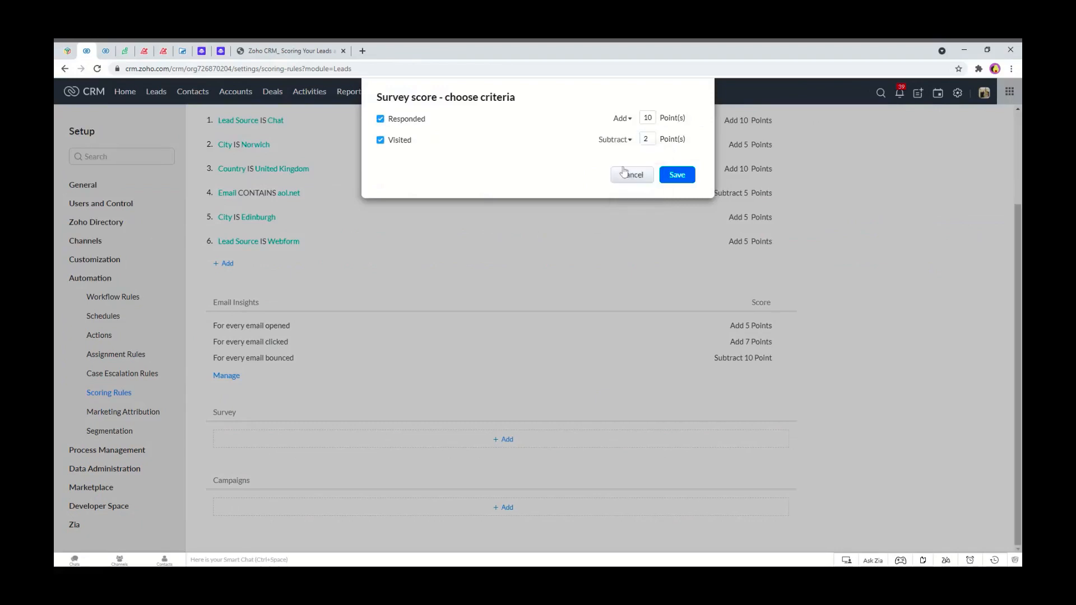
double_click(647, 139)
text(5)
click(676, 175)
Add Campaigns scoring with Every Open adding 5, Every Click adding 10 and Bounce subtracting 10 points.
scroll(645, 196, down, 5)
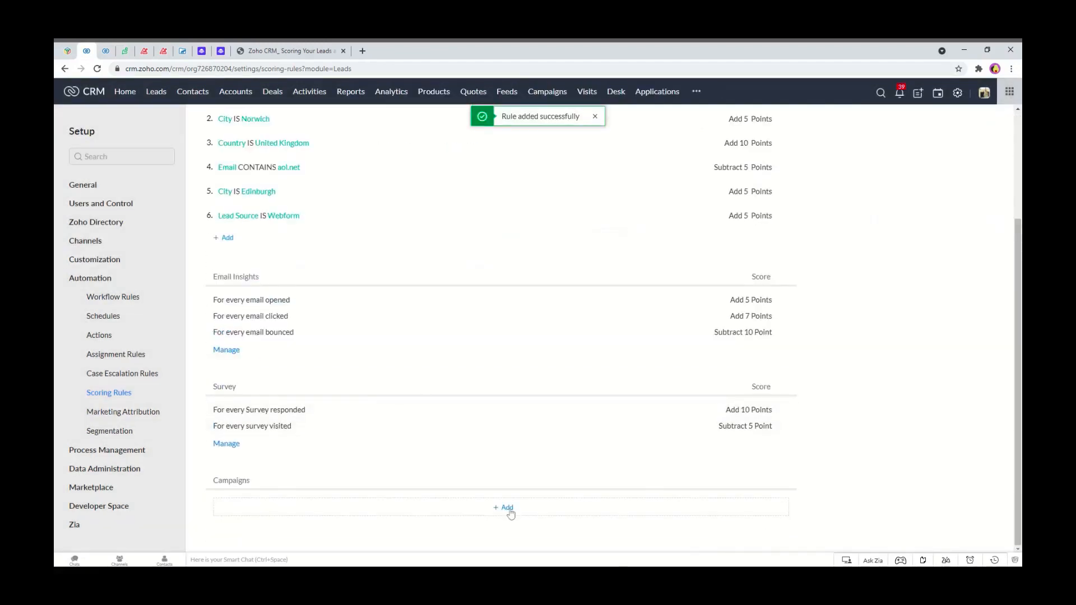
click(509, 508)
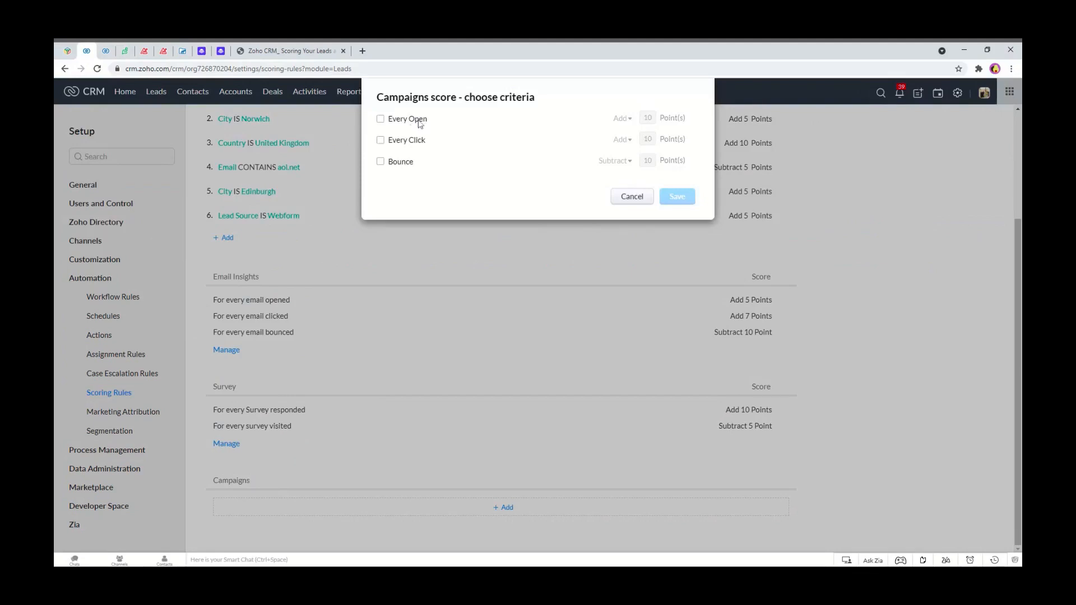
click(381, 120)
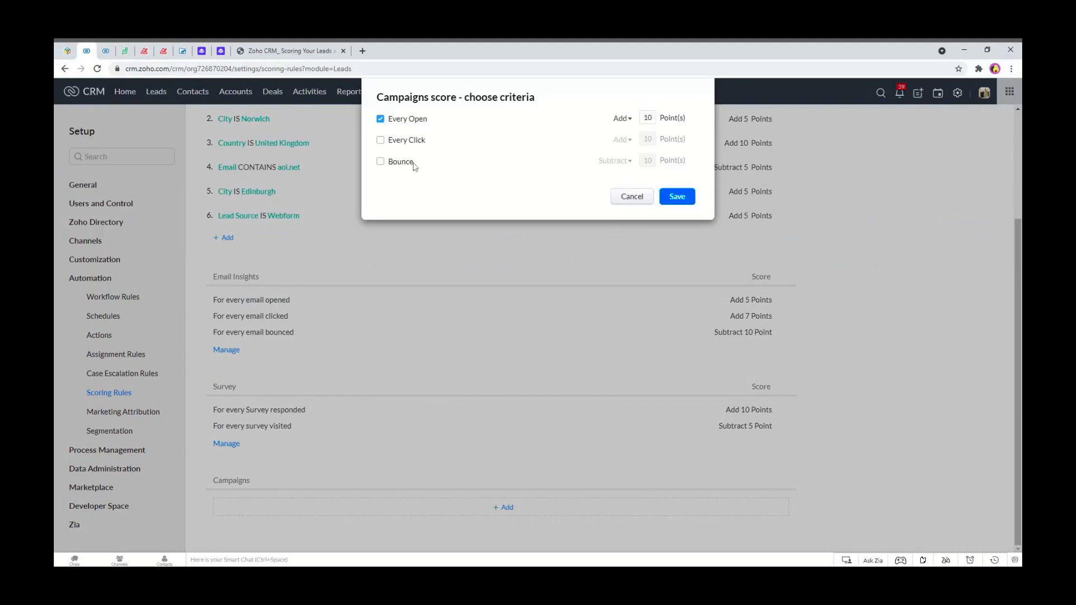
click(381, 140)
double_click(648, 117)
text(5)
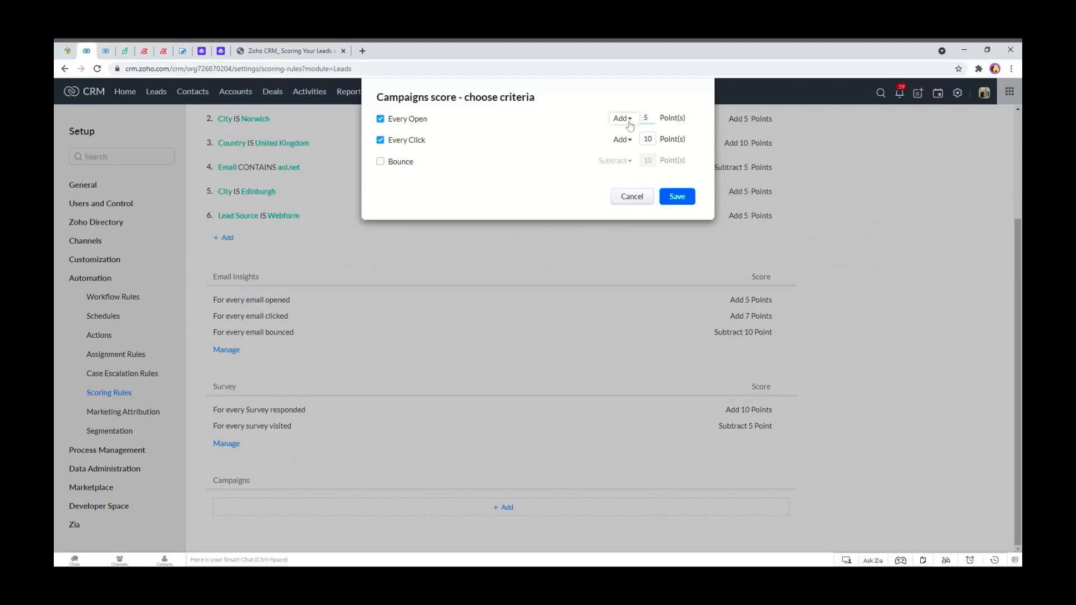
click(395, 163)
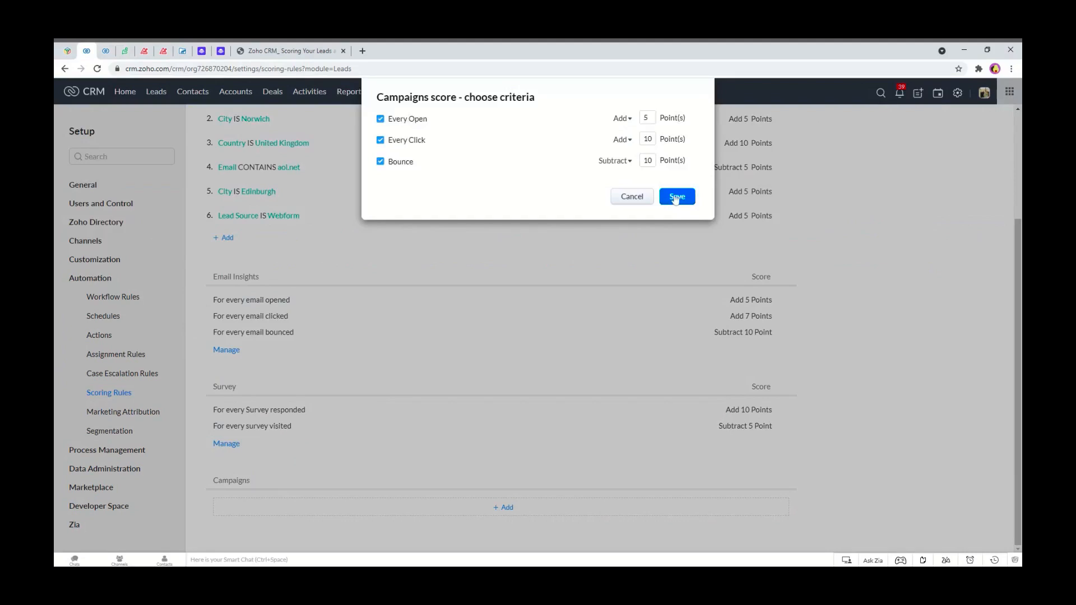
click(676, 197)
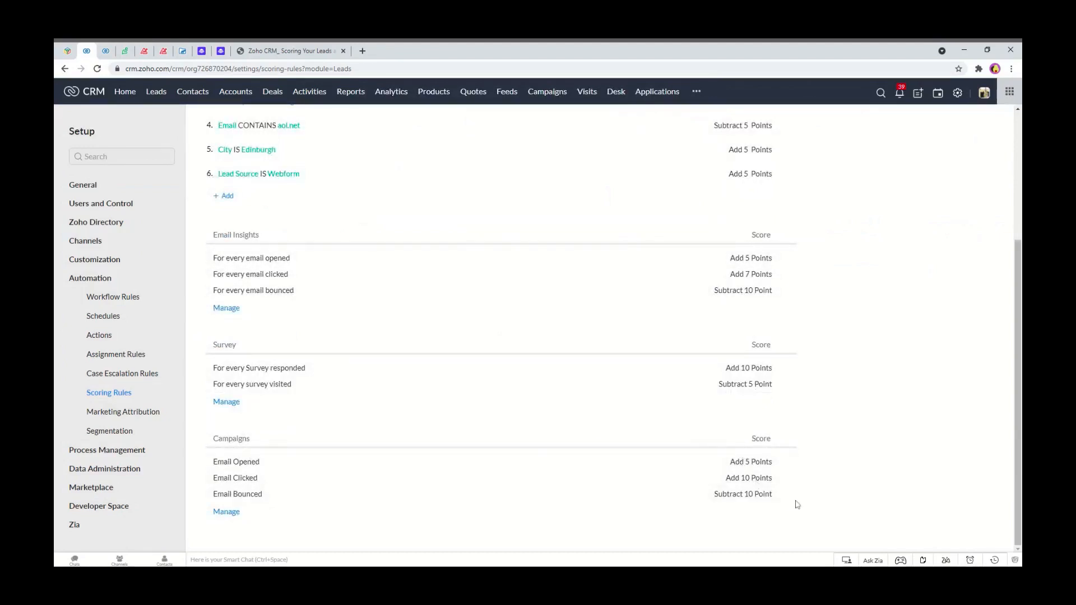
Review the lead scoring rules and the scoring pages for Contacts and Accounts.
scroll(781, 368, up, 3)
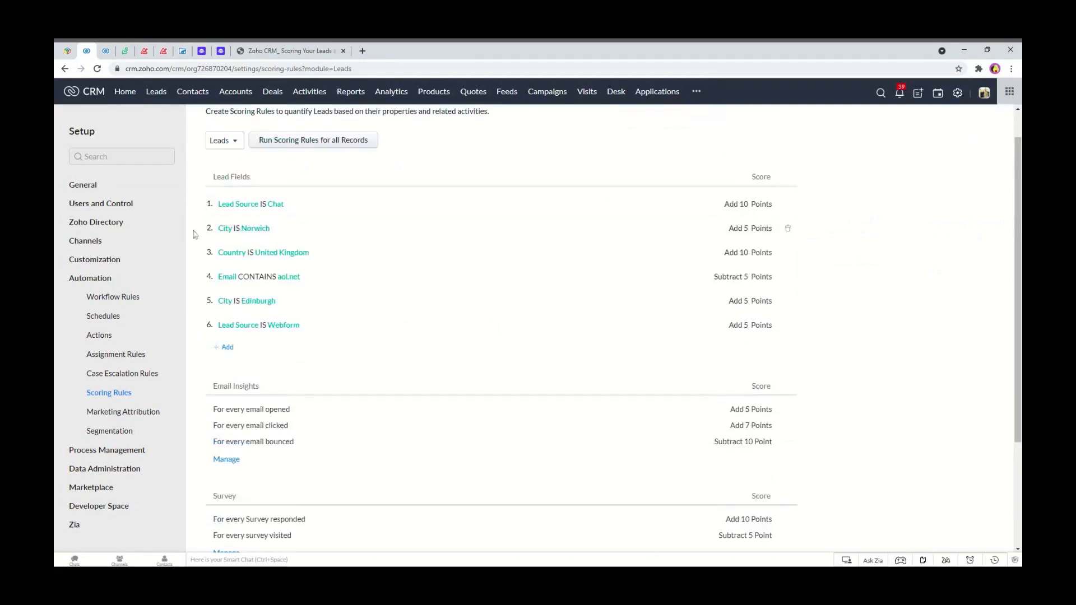
scroll(242, 297, down, 3)
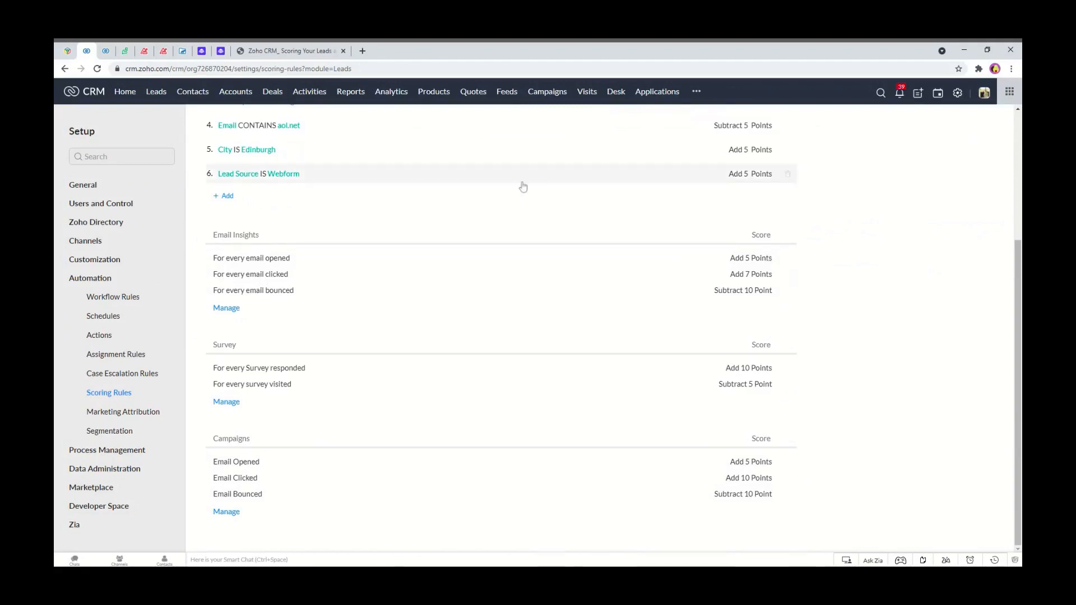
scroll(300, 190, up, 4)
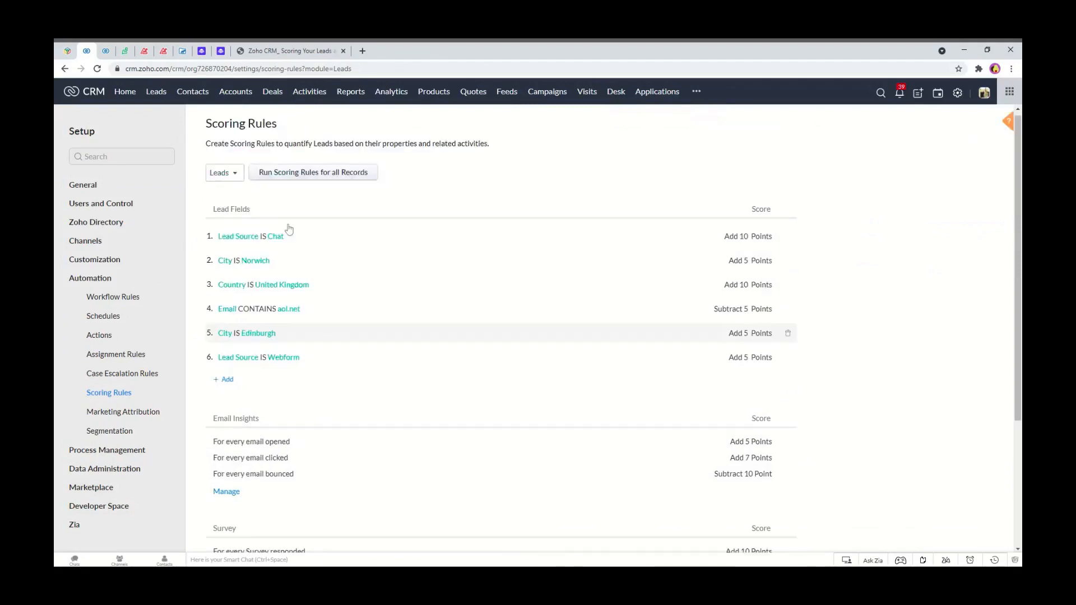
click(234, 180)
click(227, 211)
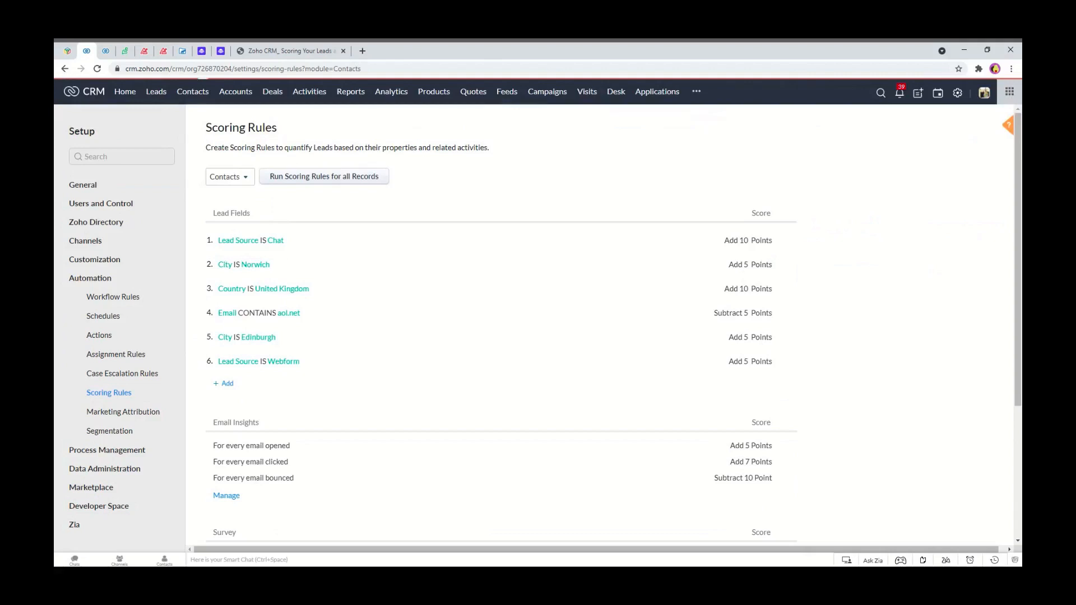
click(236, 181)
click(229, 234)
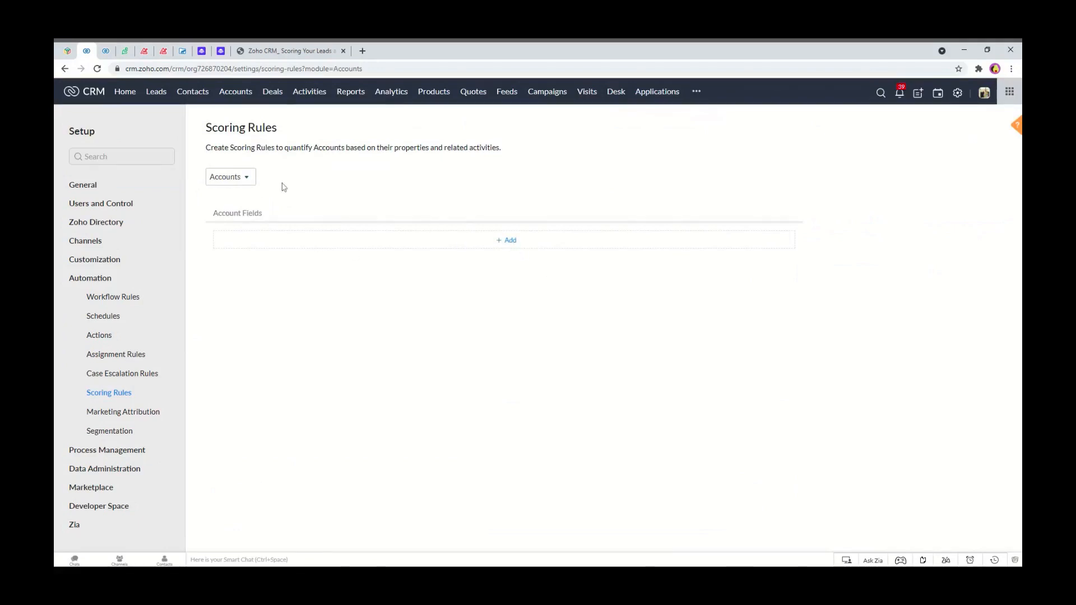
Create a Deals scoring rule adding 10 points when Amount >= 10000.
click(246, 177)
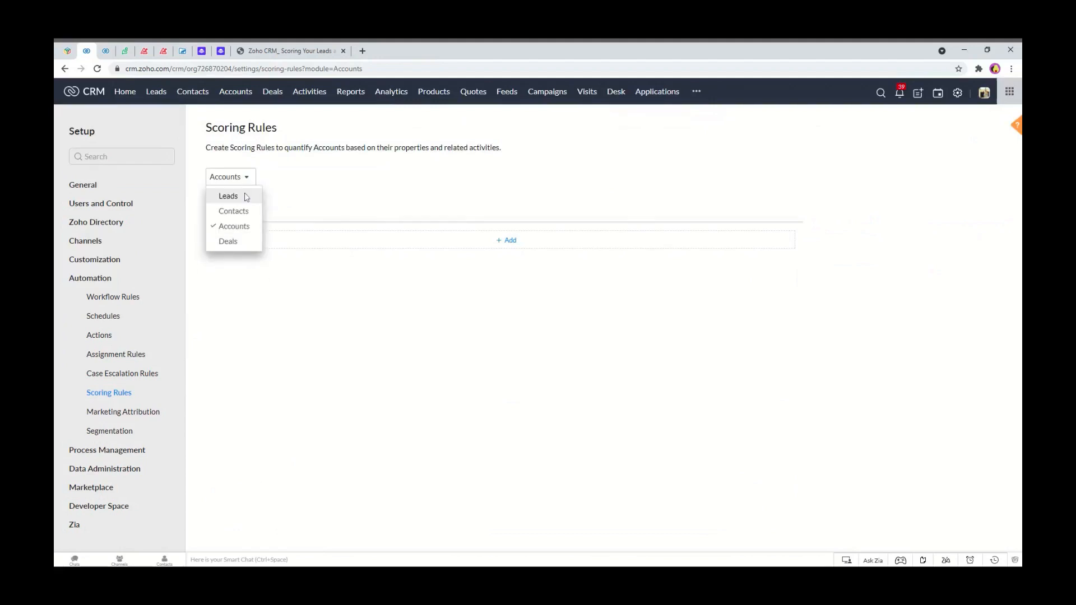
click(231, 241)
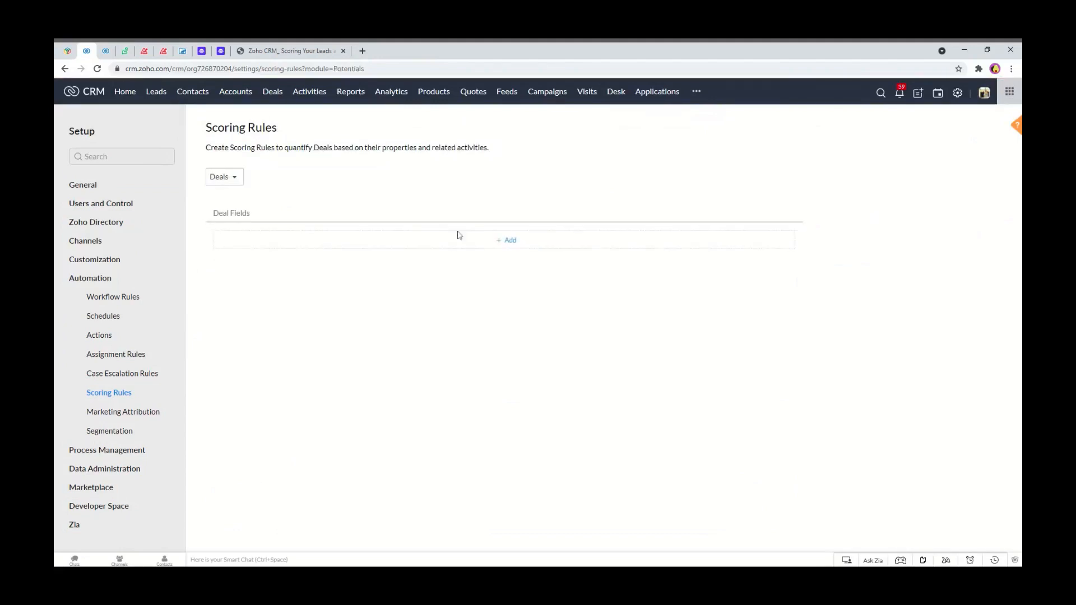
click(513, 248)
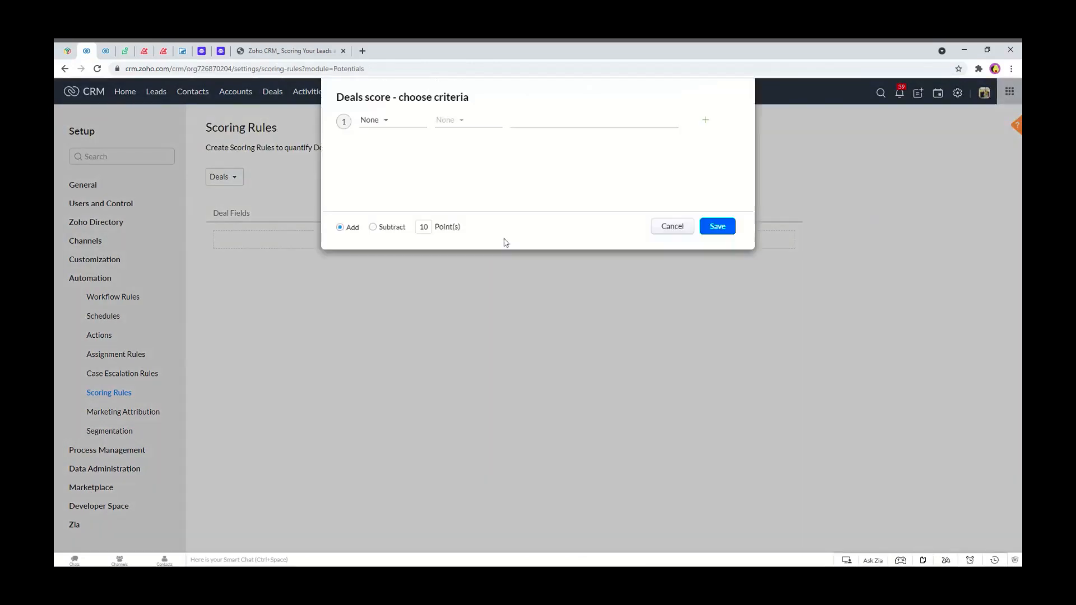
click(376, 121)
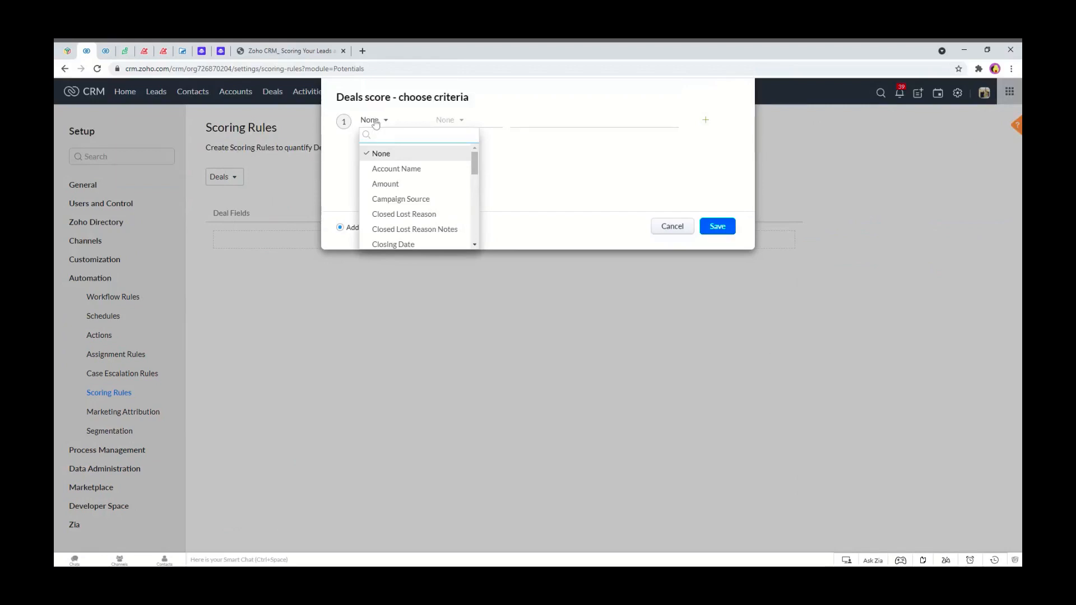
text(amou)
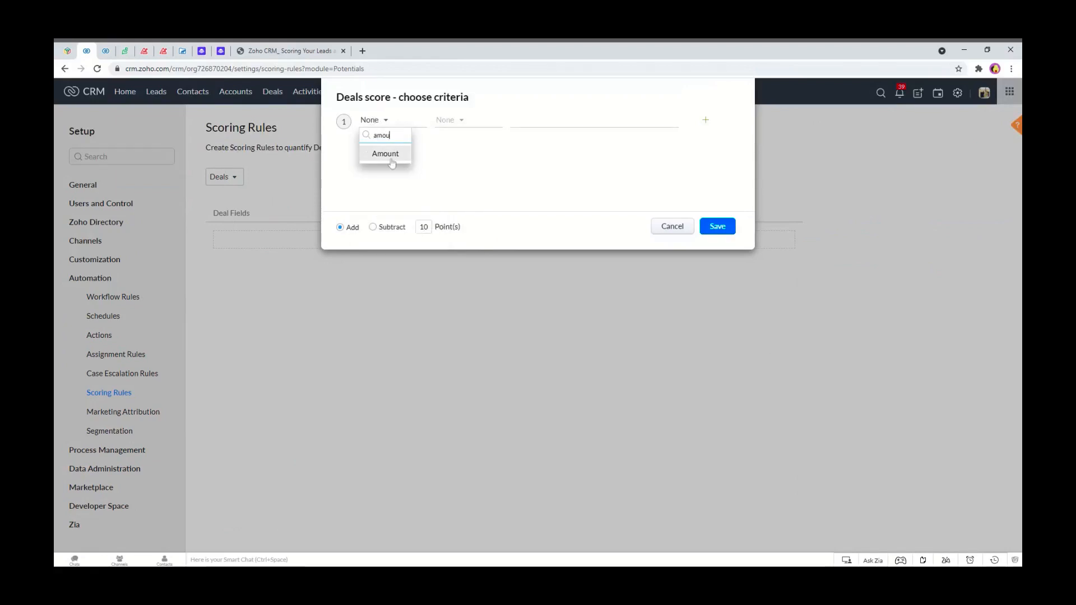
click(392, 163)
click(448, 120)
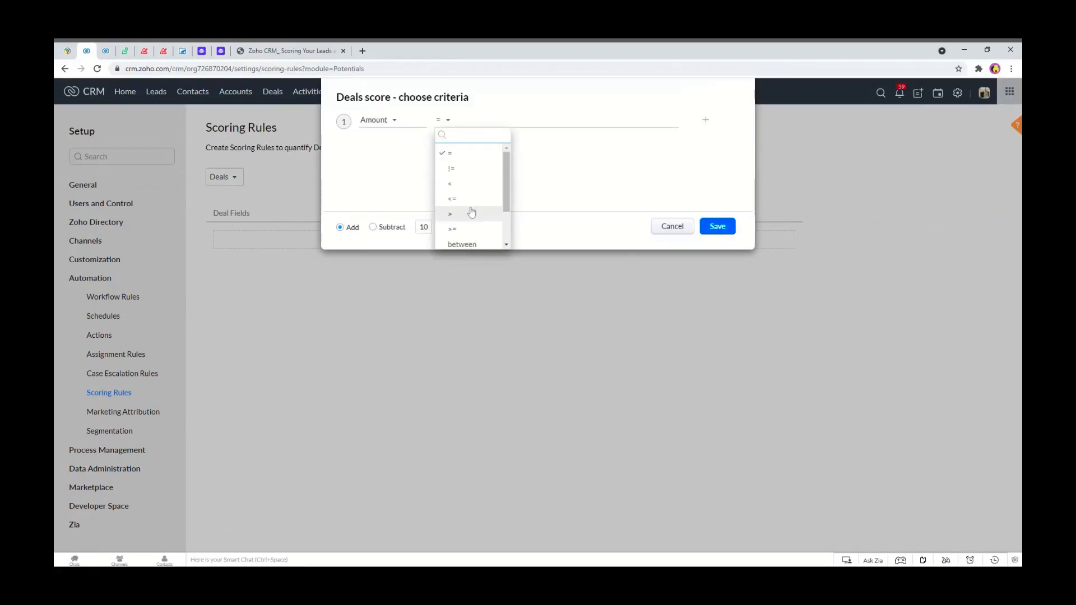
click(472, 227)
text(1)
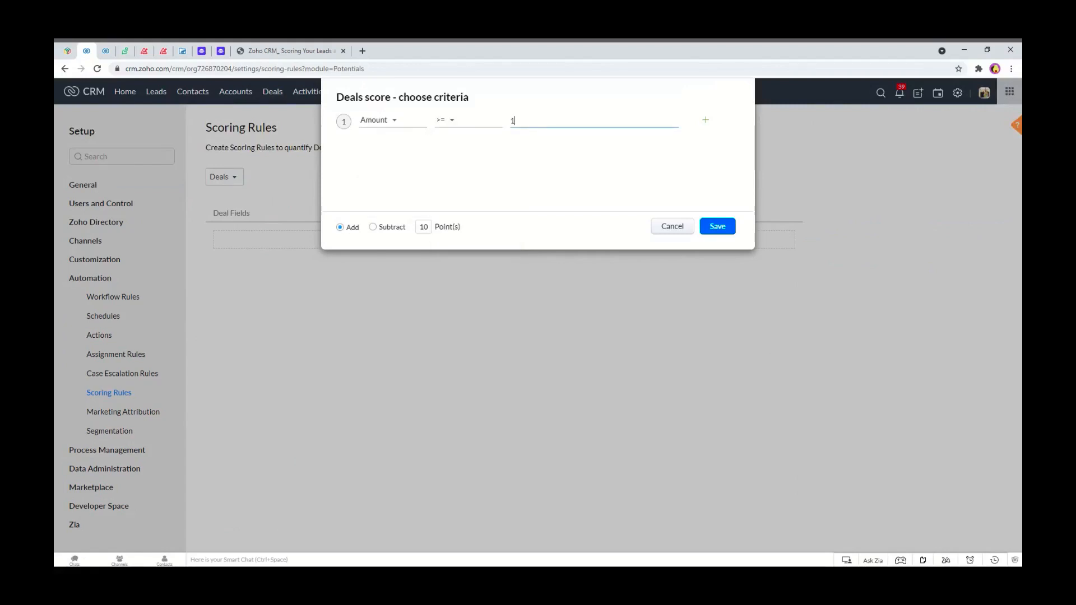
text(0000)
click(726, 226)
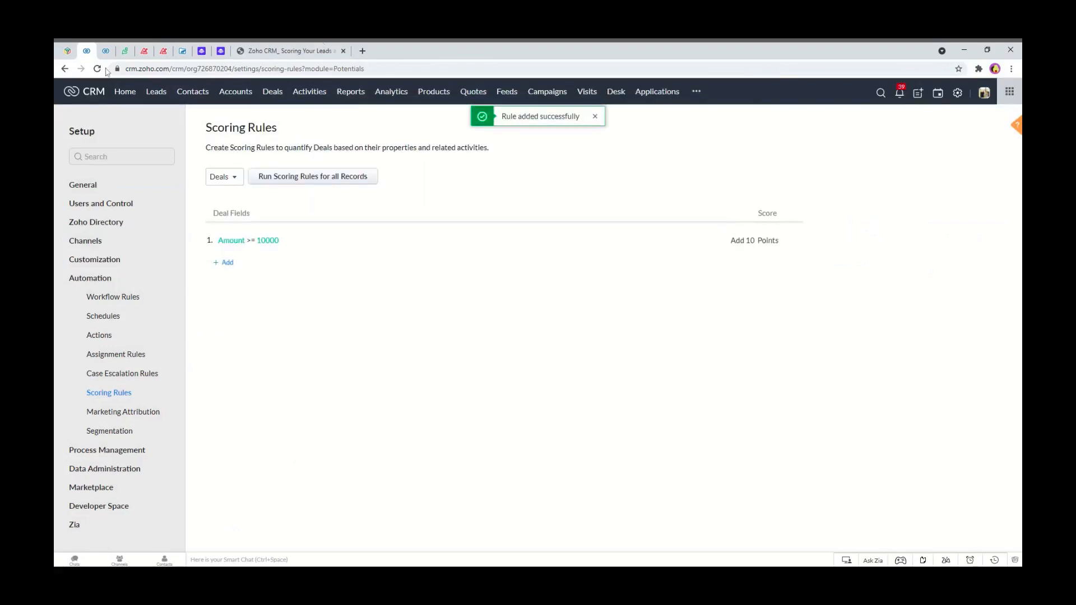
Open the Deals list.
click(112, 51)
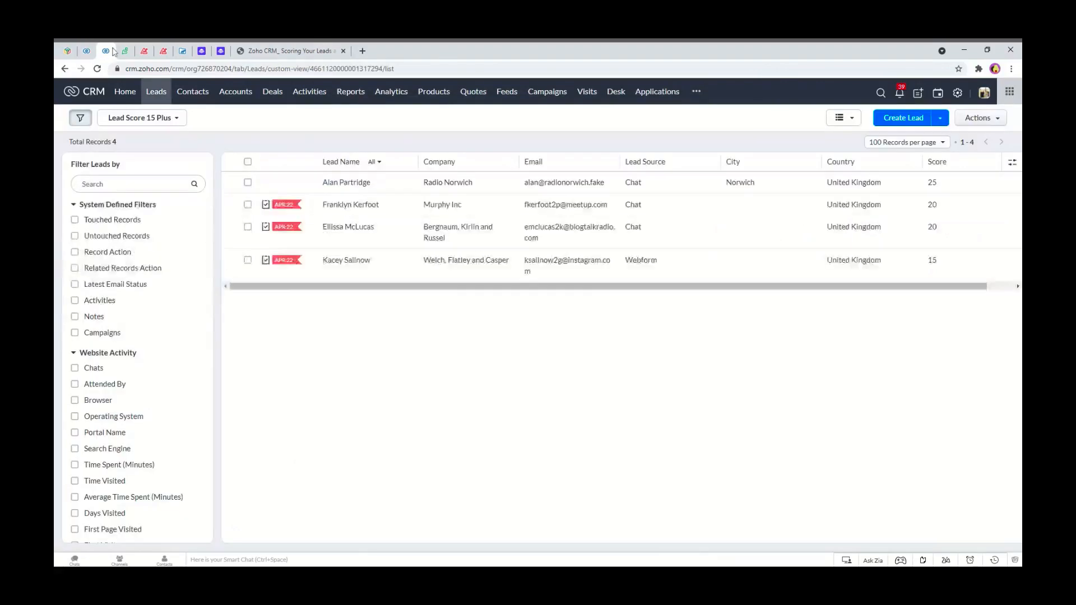
click(271, 96)
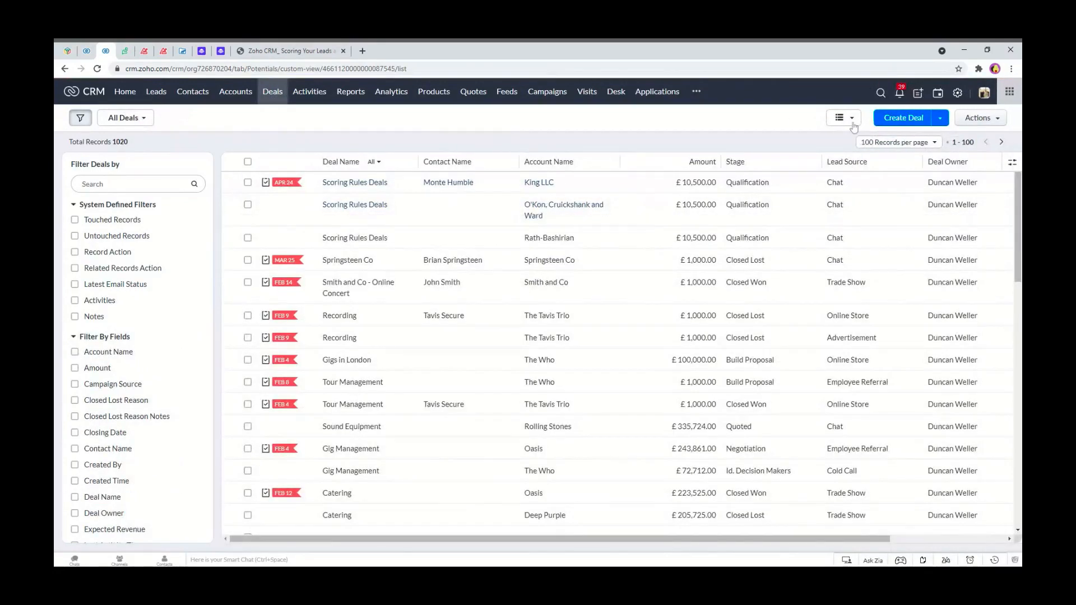
Switch the Deals list to Kanban view and back to List view.
click(852, 120)
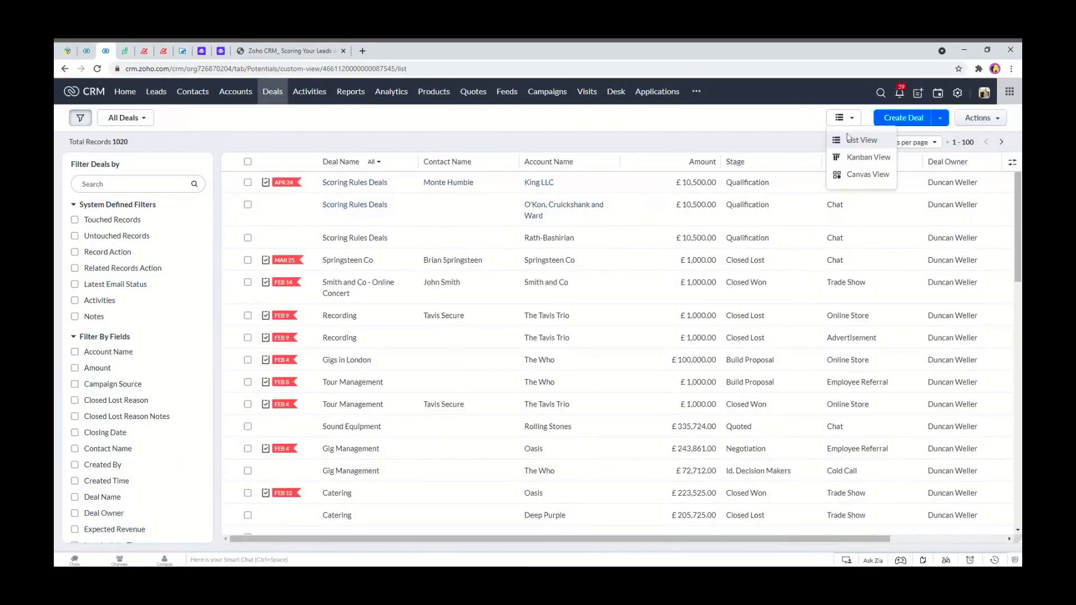
click(858, 158)
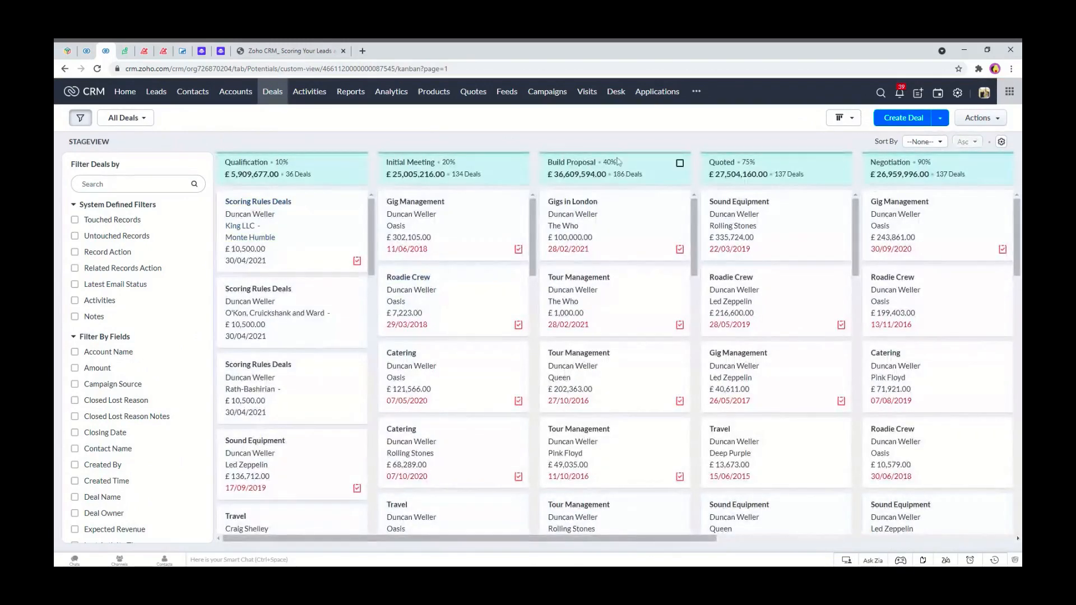
click(850, 118)
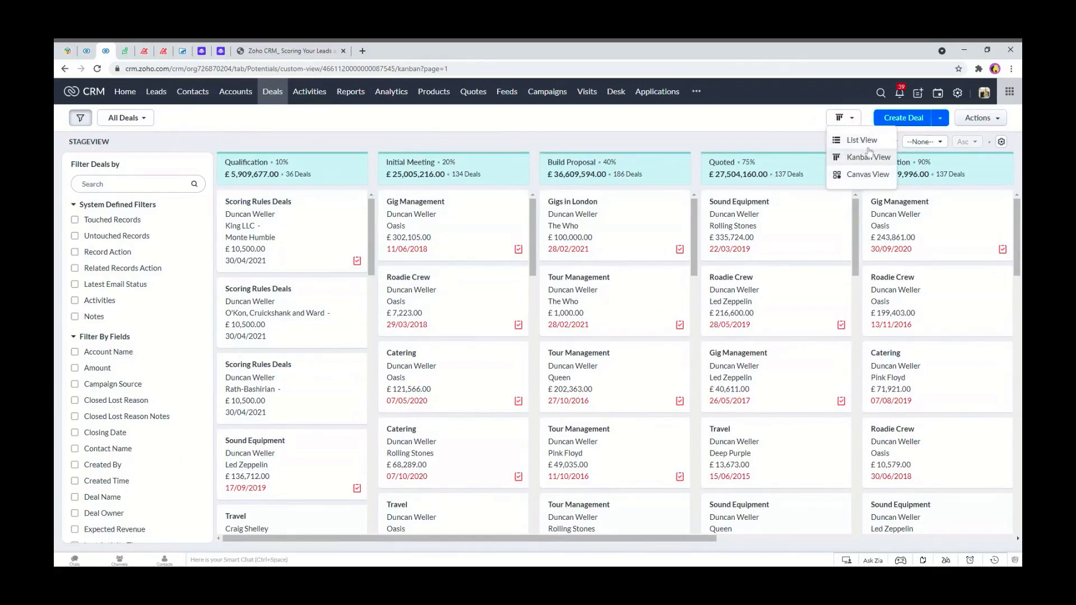
click(866, 144)
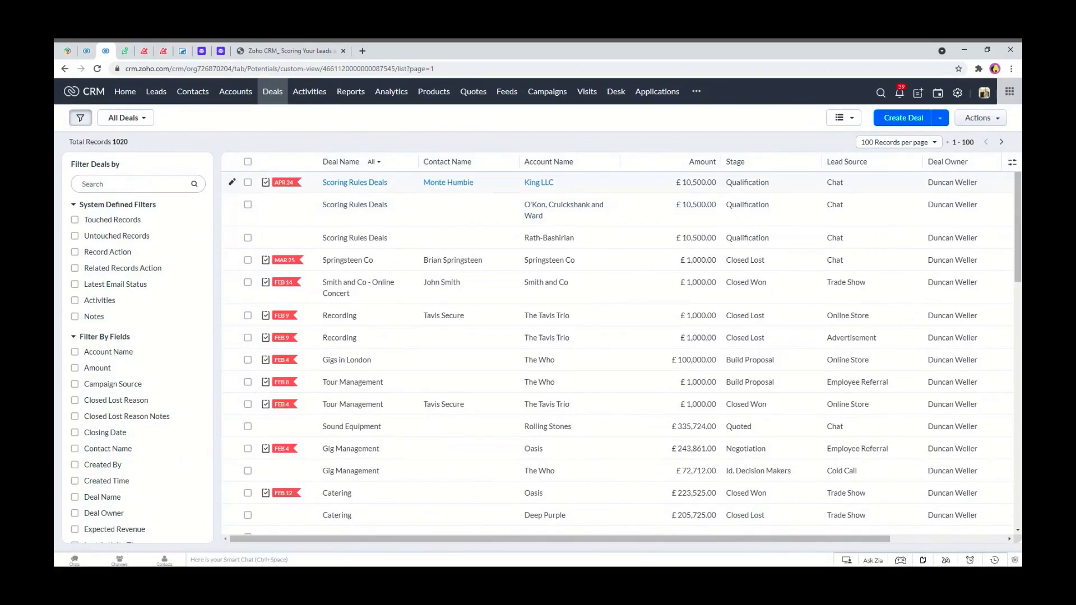
Open the King LLC Scoring Rules Deals record and compare it with the Deals scoring rules.
click(347, 183)
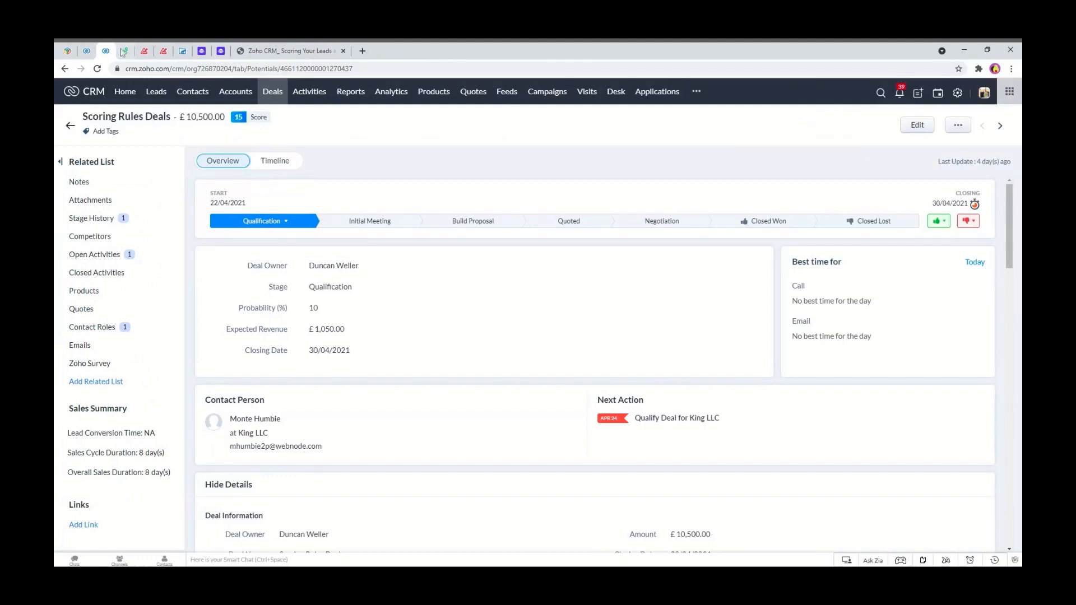
click(88, 51)
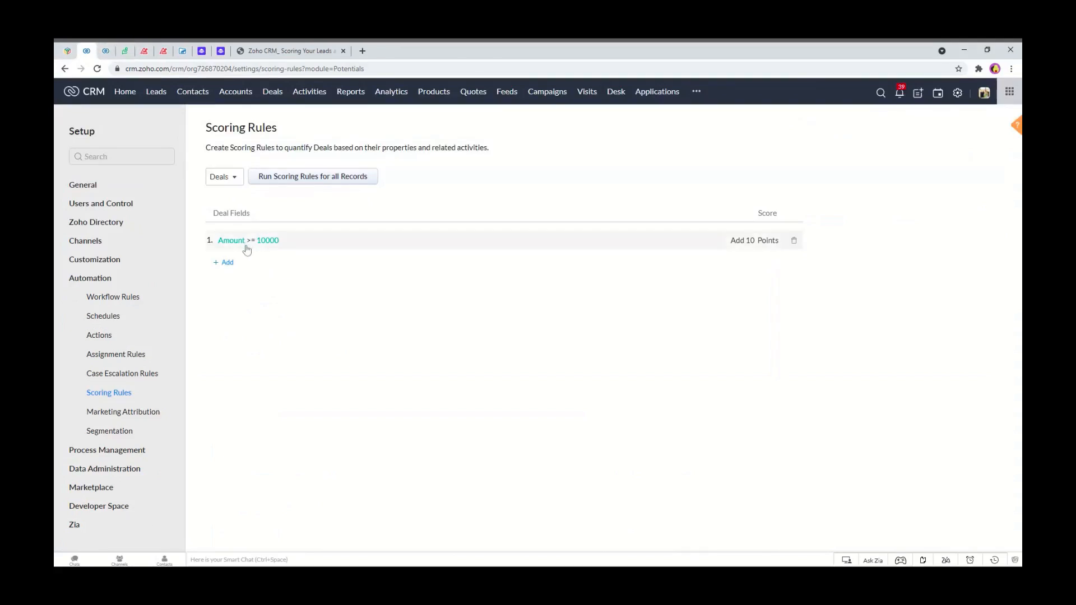
click(106, 50)
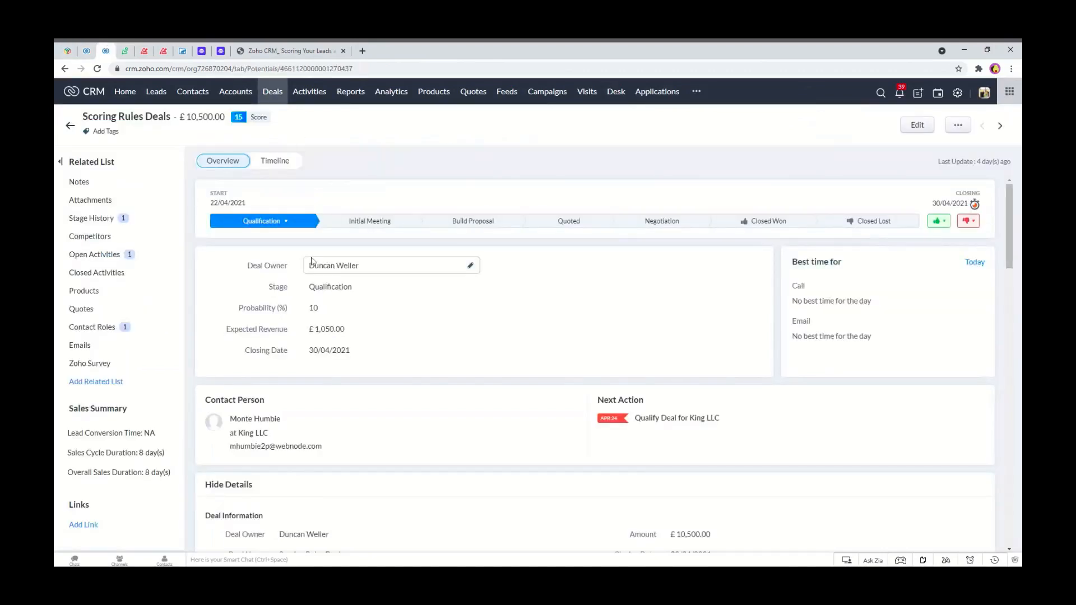
Check the deal's Type field options, keeping it set to Tour Management.
scroll(339, 269, down, 3)
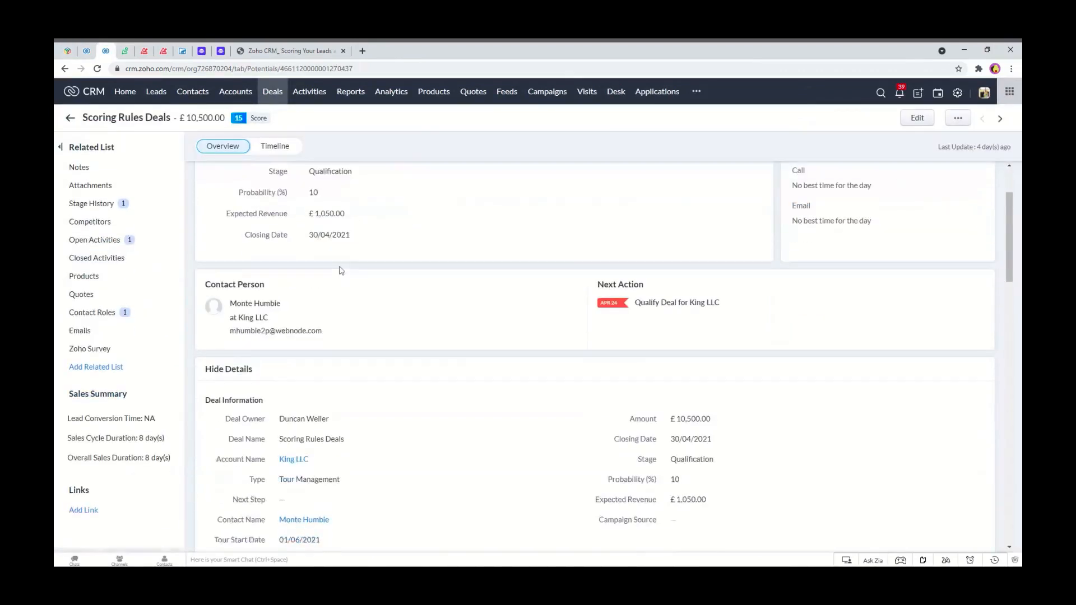
scroll(339, 269, down, 1)
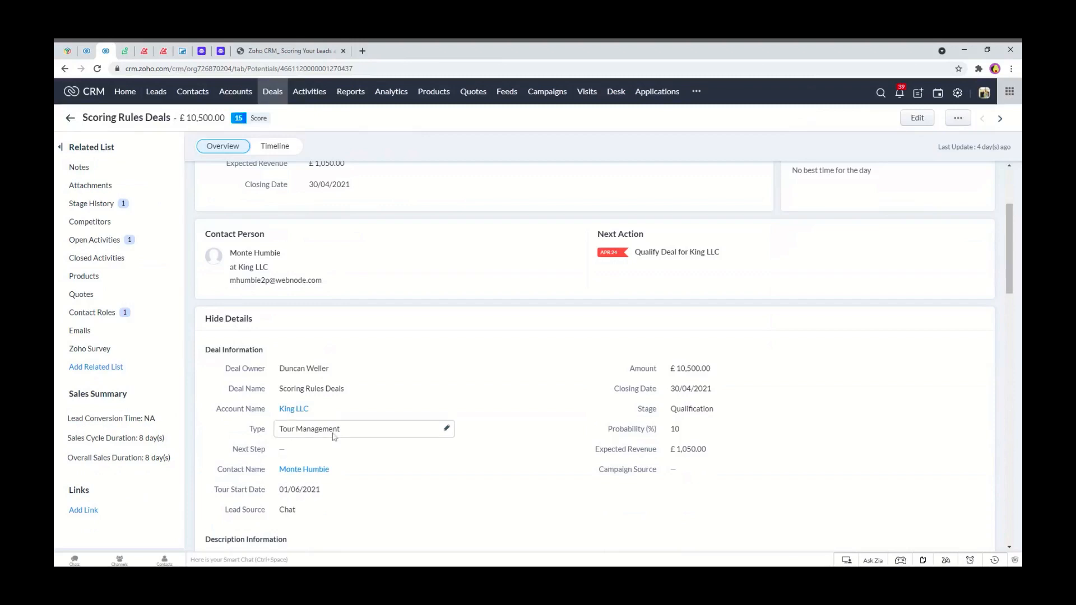
click(407, 436)
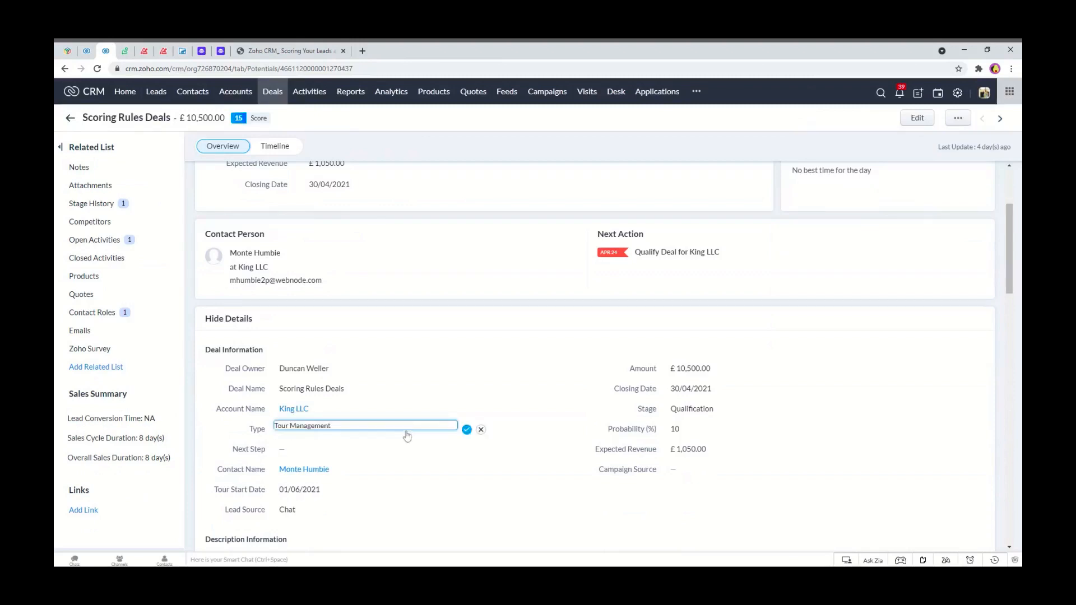
click(407, 436)
mouse_move(365, 452)
mouse_down()
mouse_move(354, 495)
mouse_move(367, 455)
mouse_up()
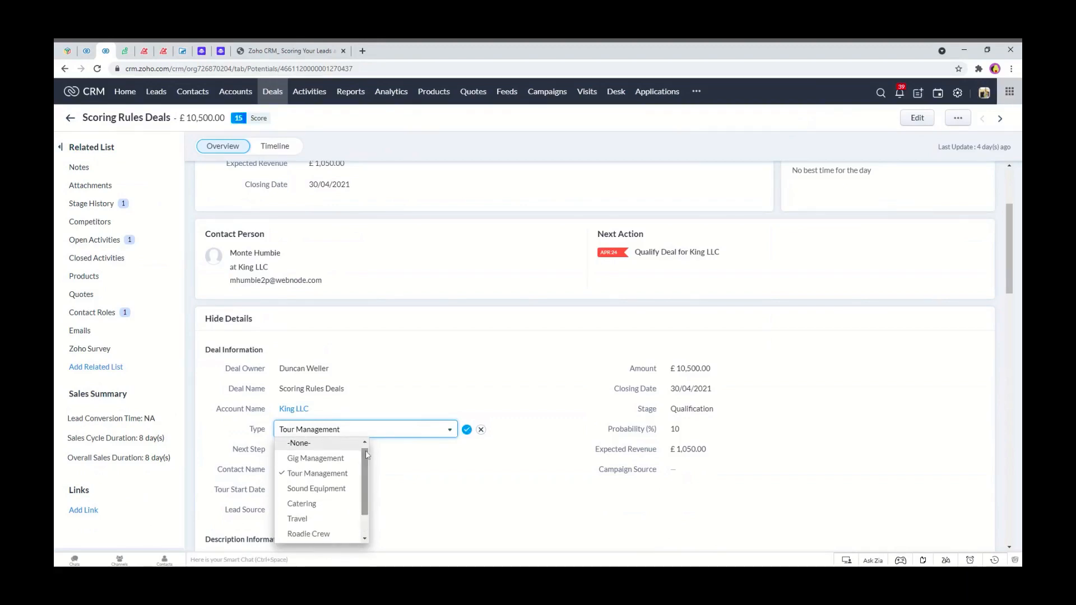
click(345, 473)
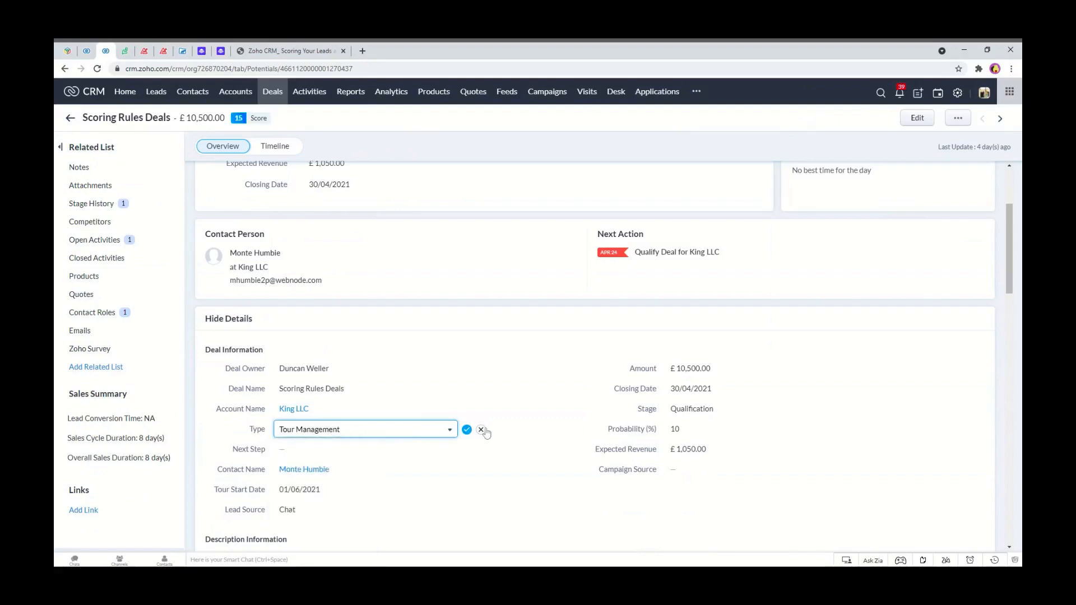
click(467, 431)
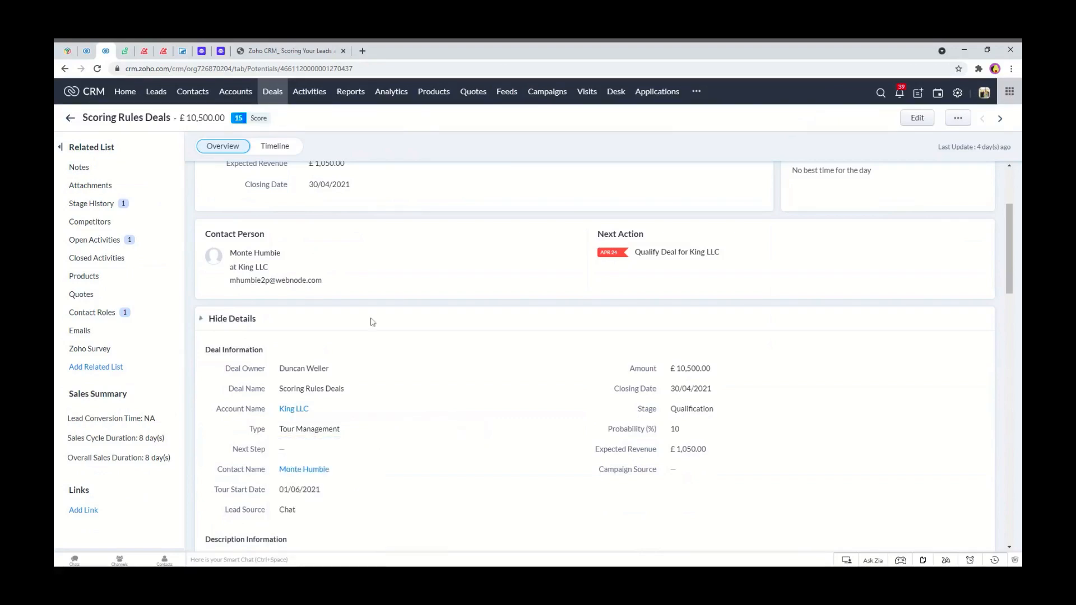
Add a Deals scoring rule adding 7 points when Type is Tour Management.
scroll(263, 167, up, 3)
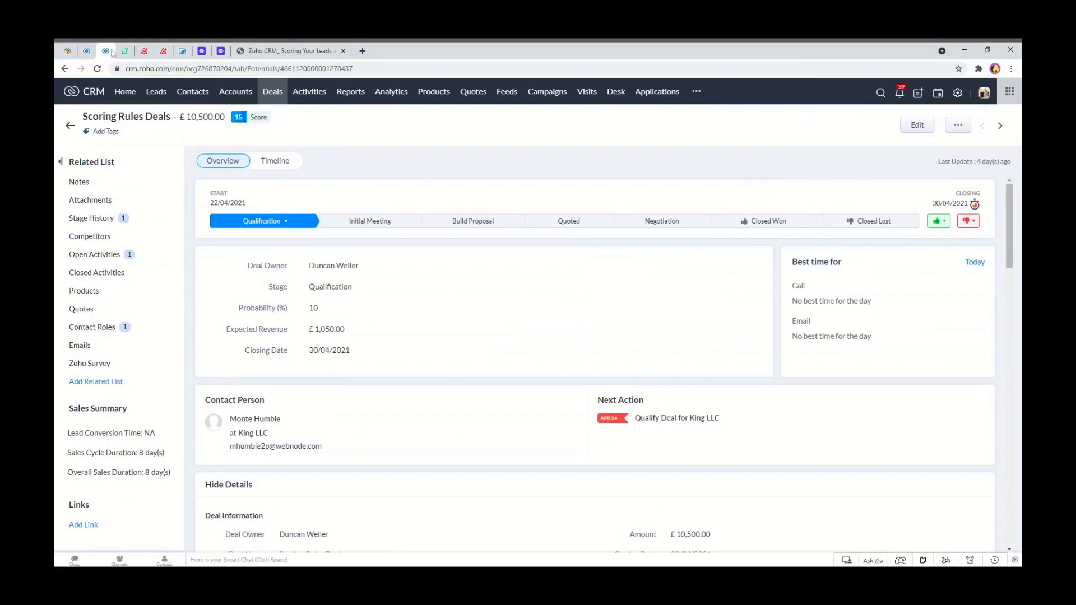
click(87, 51)
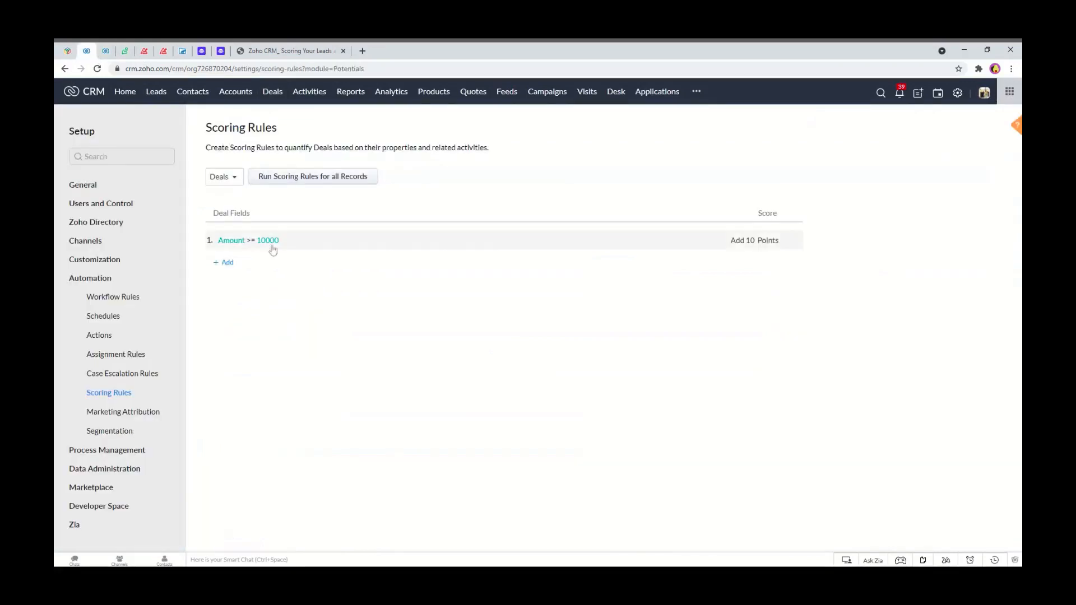
click(226, 263)
click(376, 121)
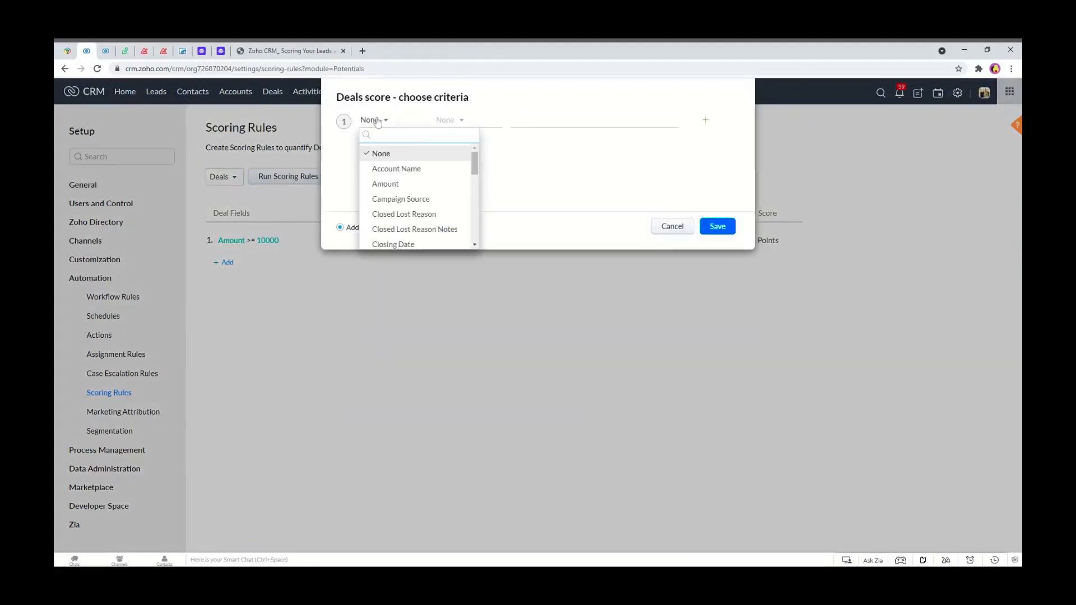
text(type)
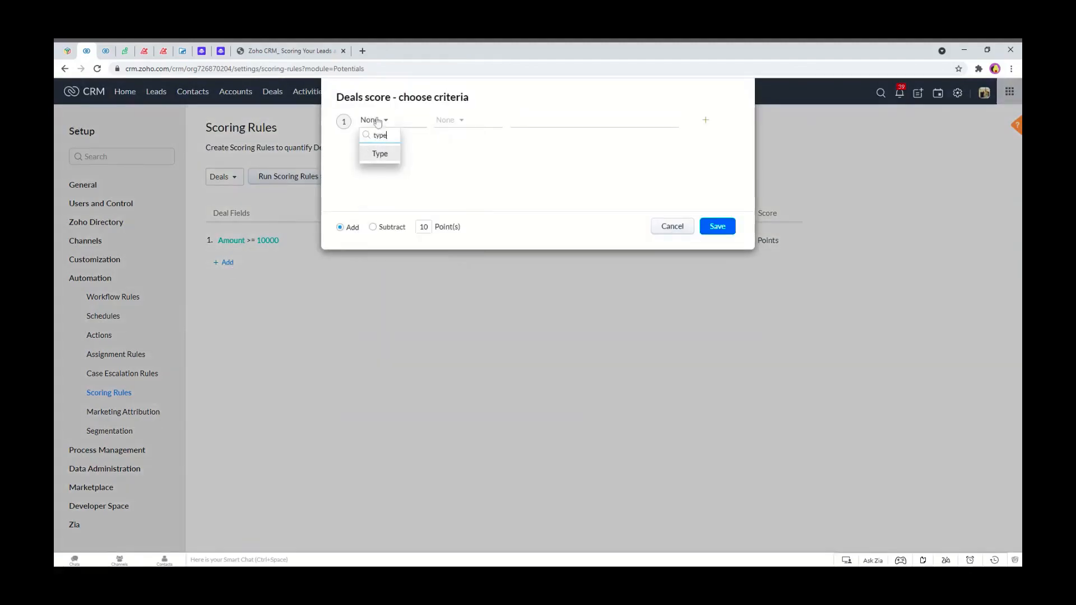
click(375, 154)
click(459, 121)
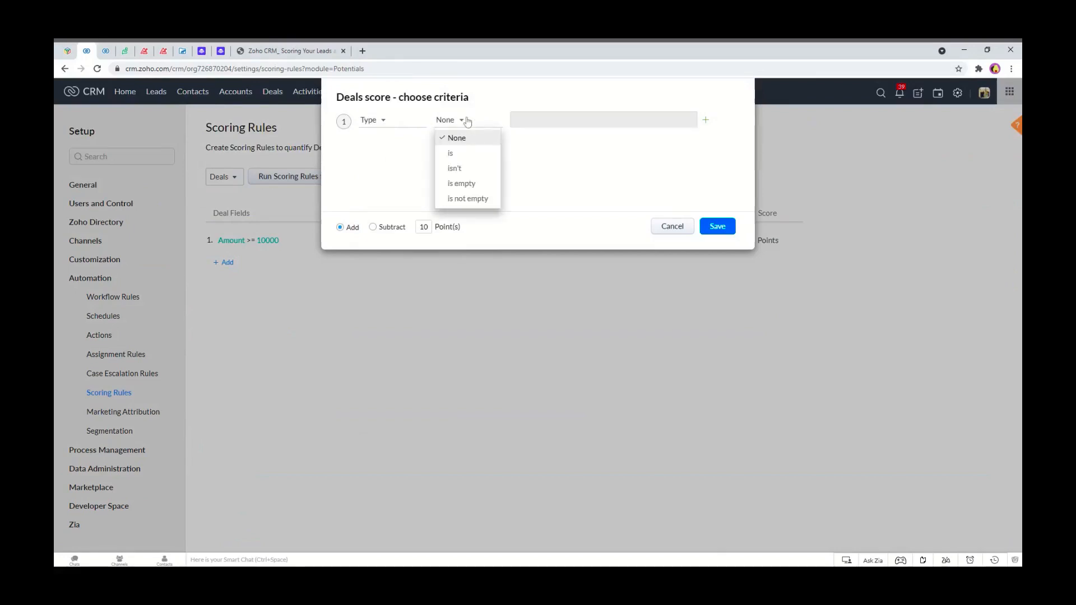
click(455, 153)
text(tou)
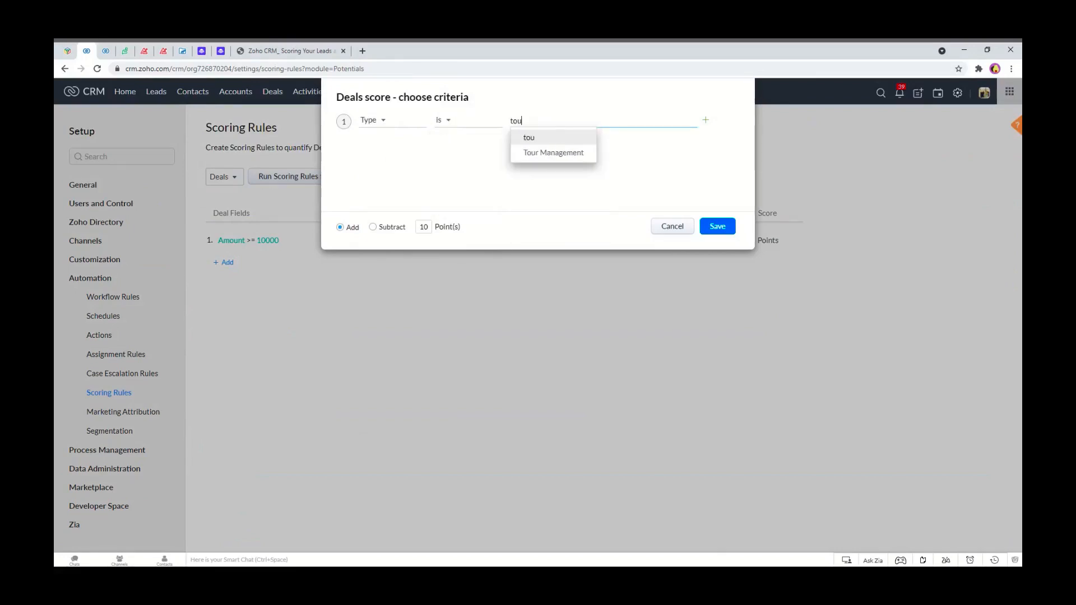
click(553, 154)
click(626, 167)
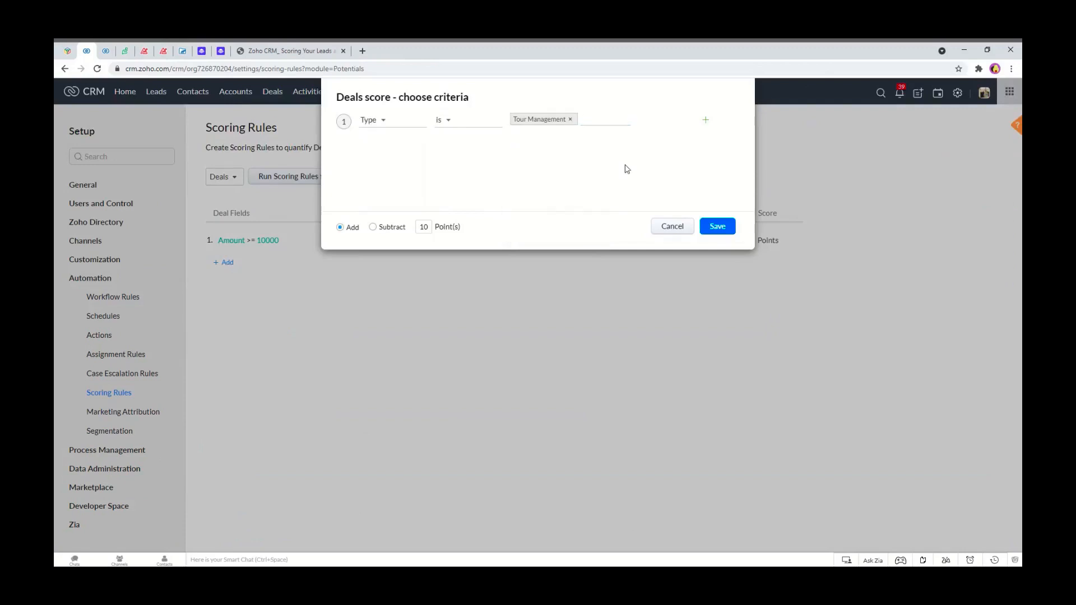
double_click(419, 227)
text(7)
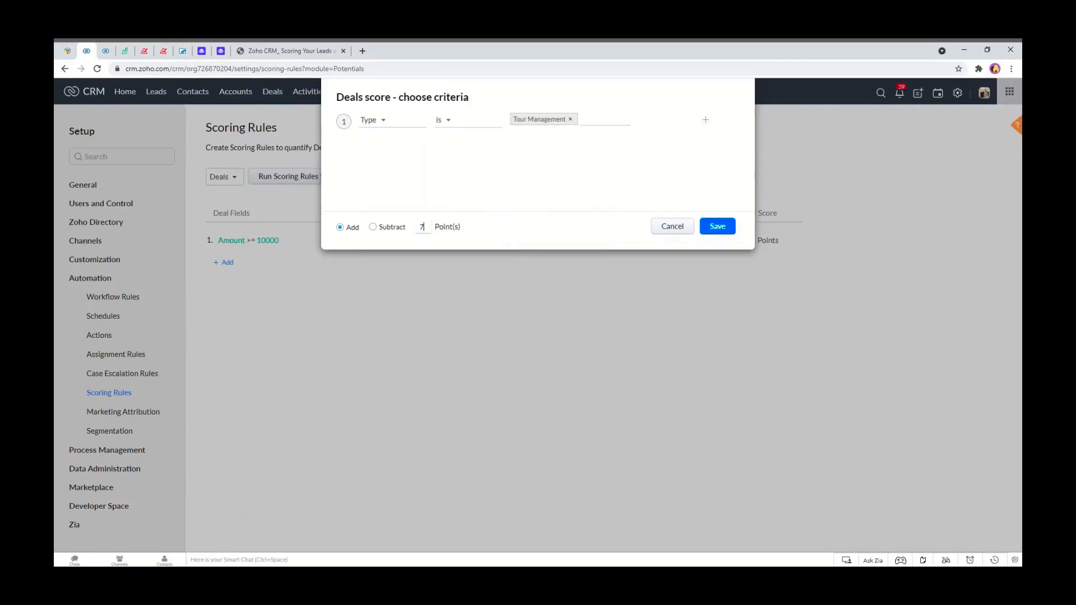
click(716, 229)
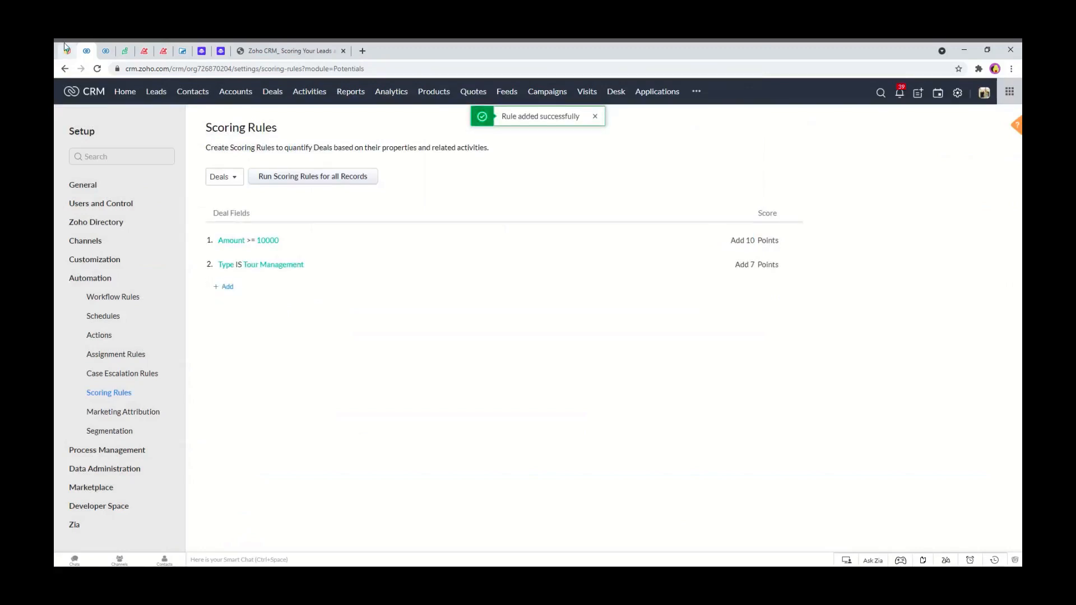
Run the Deals scoring rules for all records.
click(106, 50)
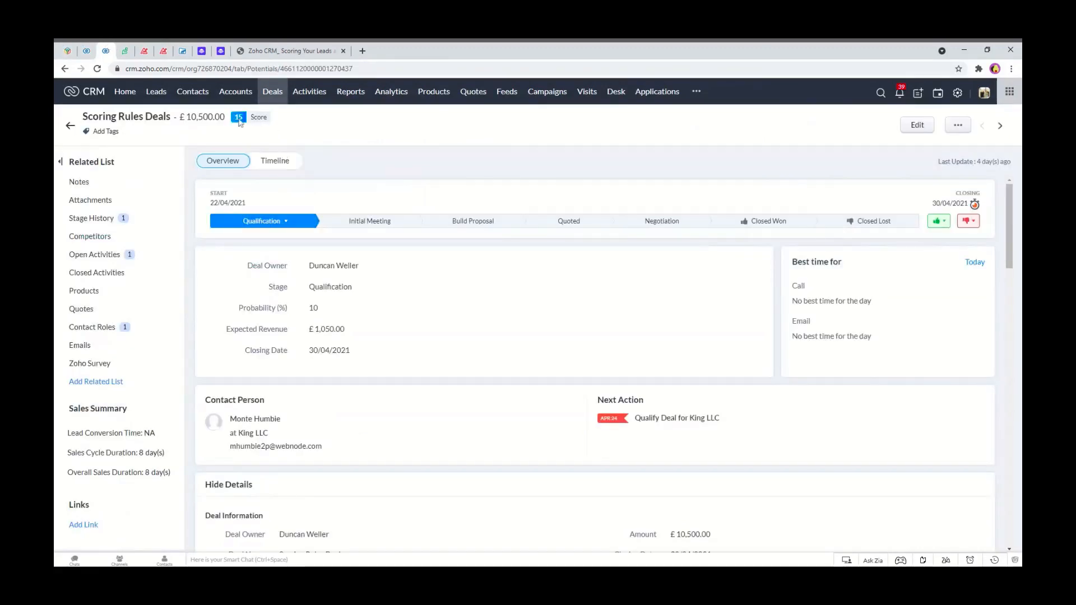
click(87, 51)
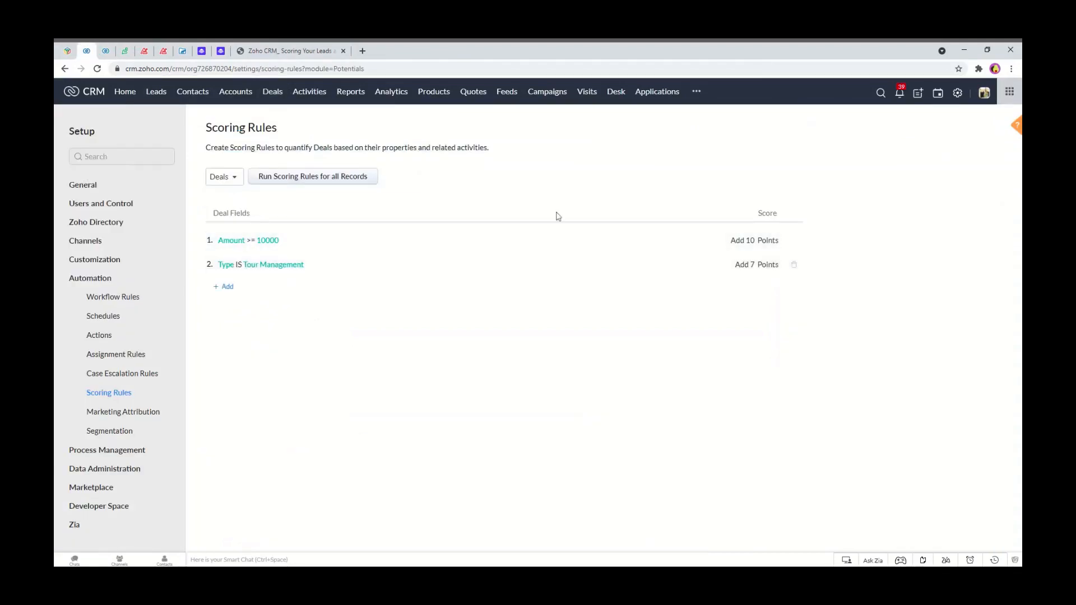
click(326, 174)
click(621, 196)
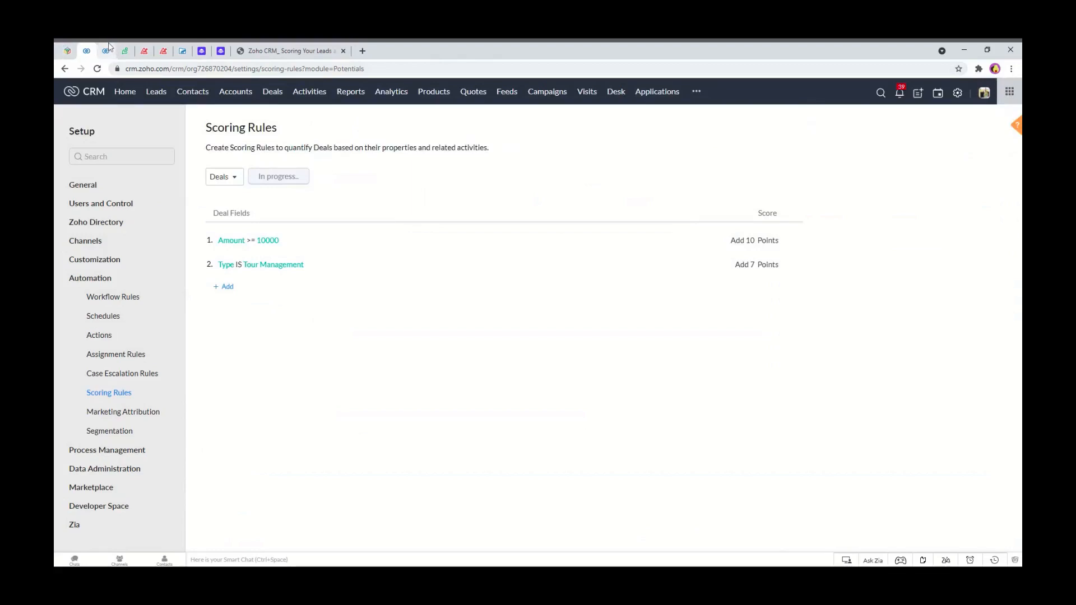
Reload the King LLC deal record and view its Timeline history.
click(109, 48)
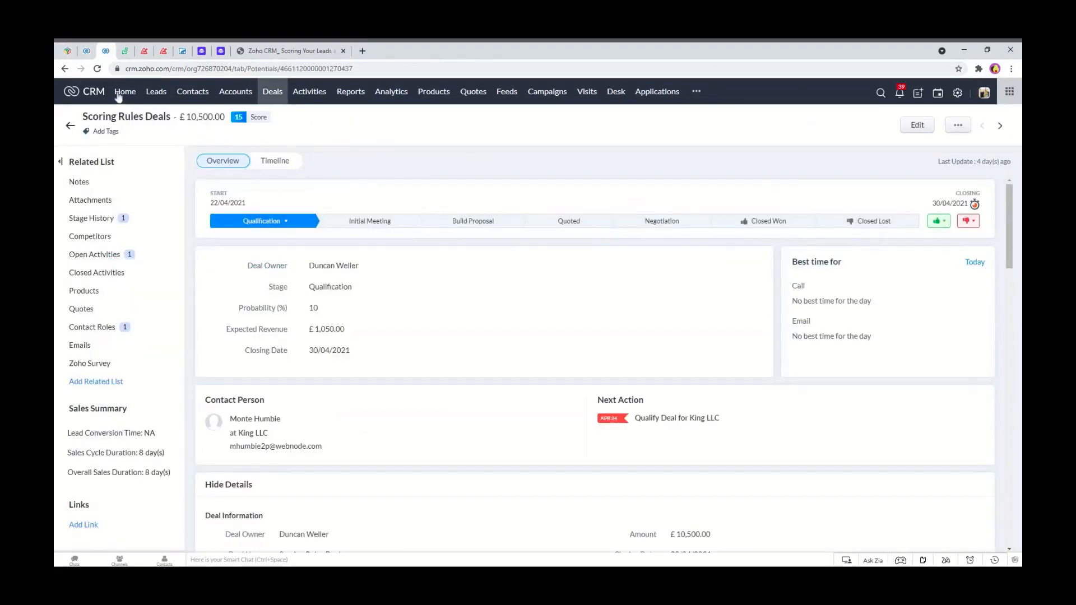
click(98, 69)
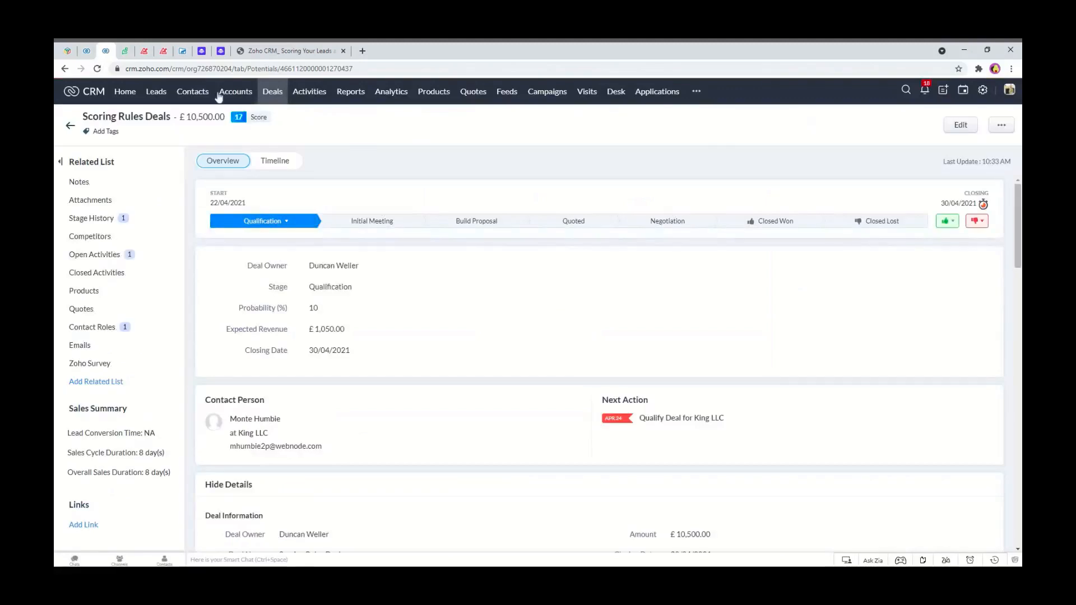
click(270, 163)
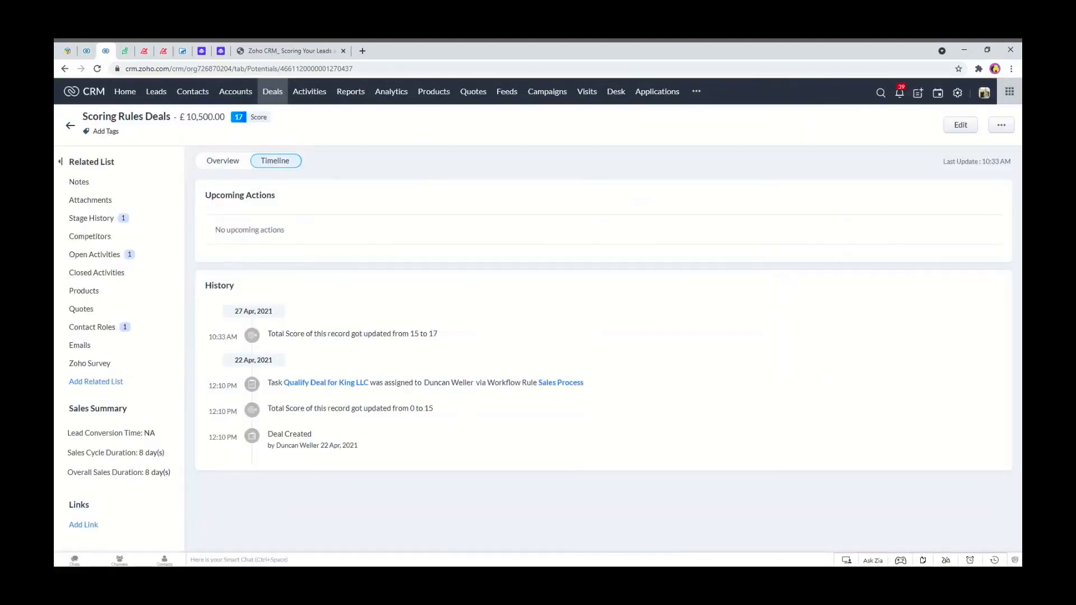
Return from the deal record to the Deals list.
click(86, 50)
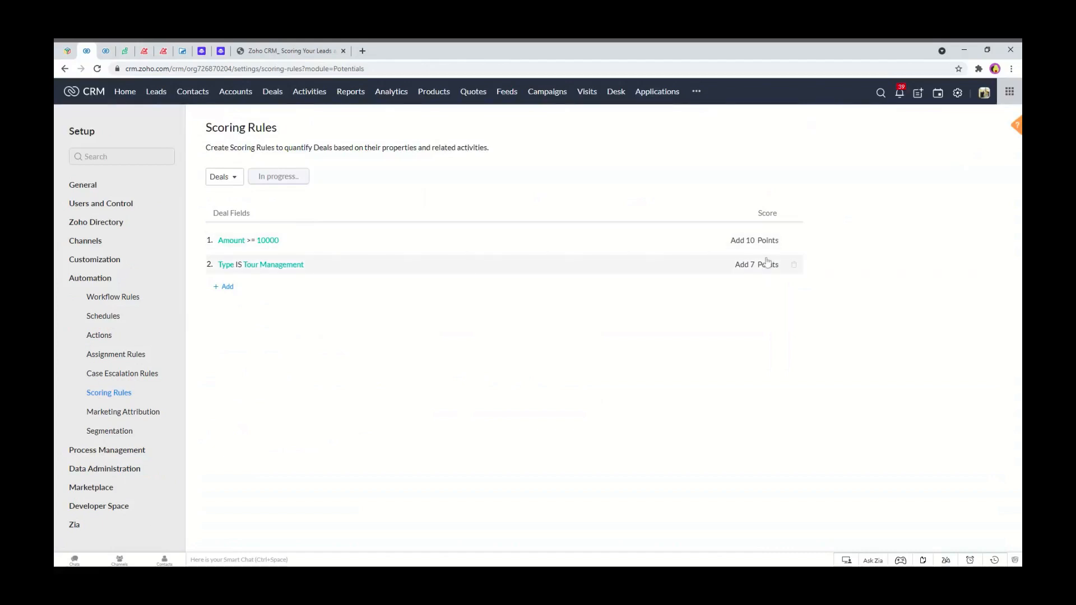
click(107, 51)
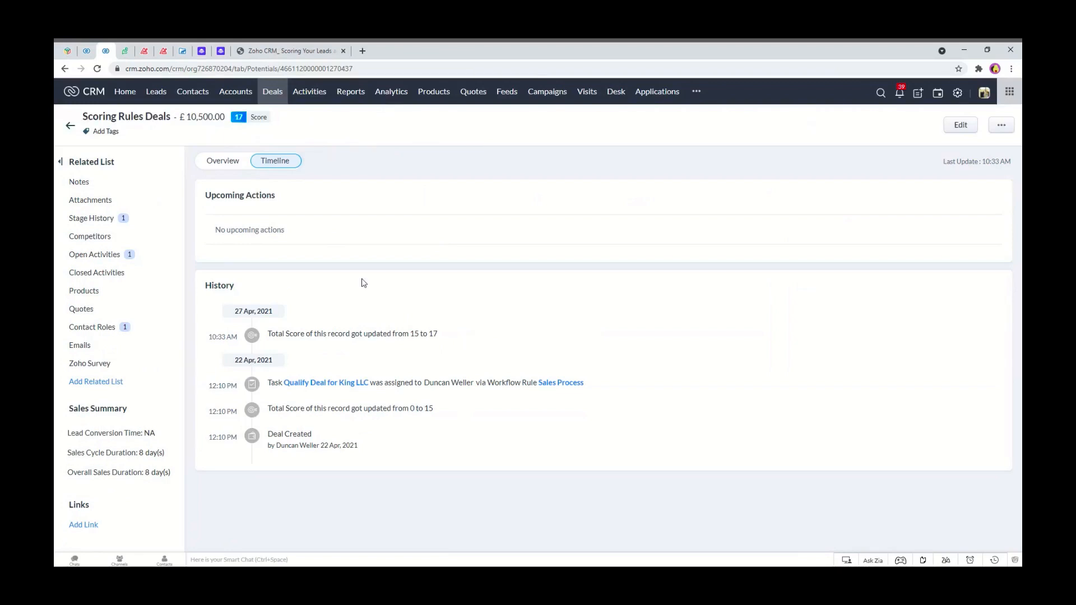
click(70, 129)
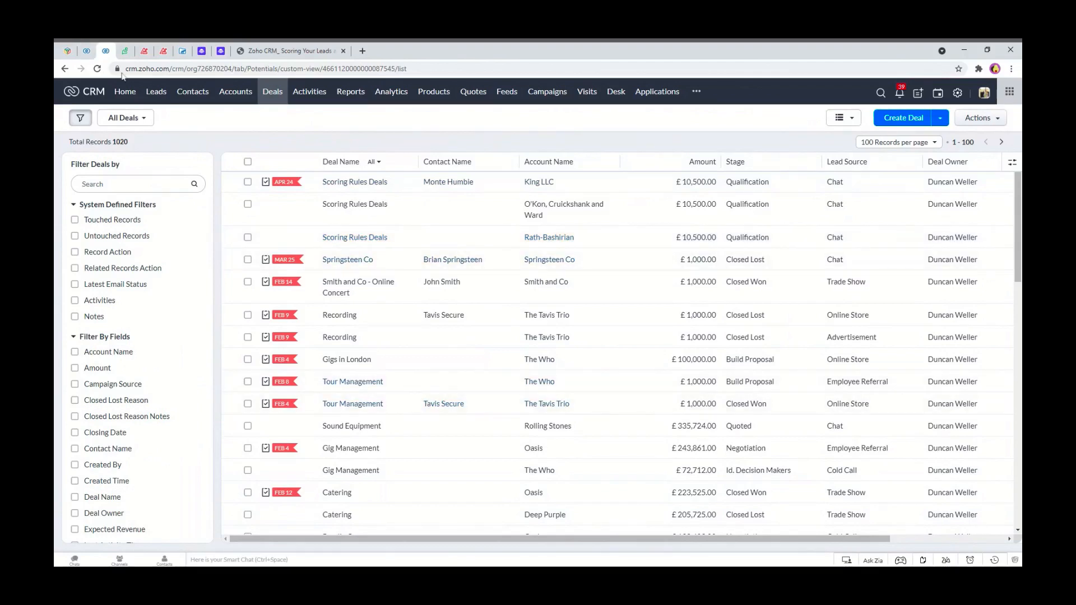
Switch the scoring rules page to the Leads module.
click(86, 51)
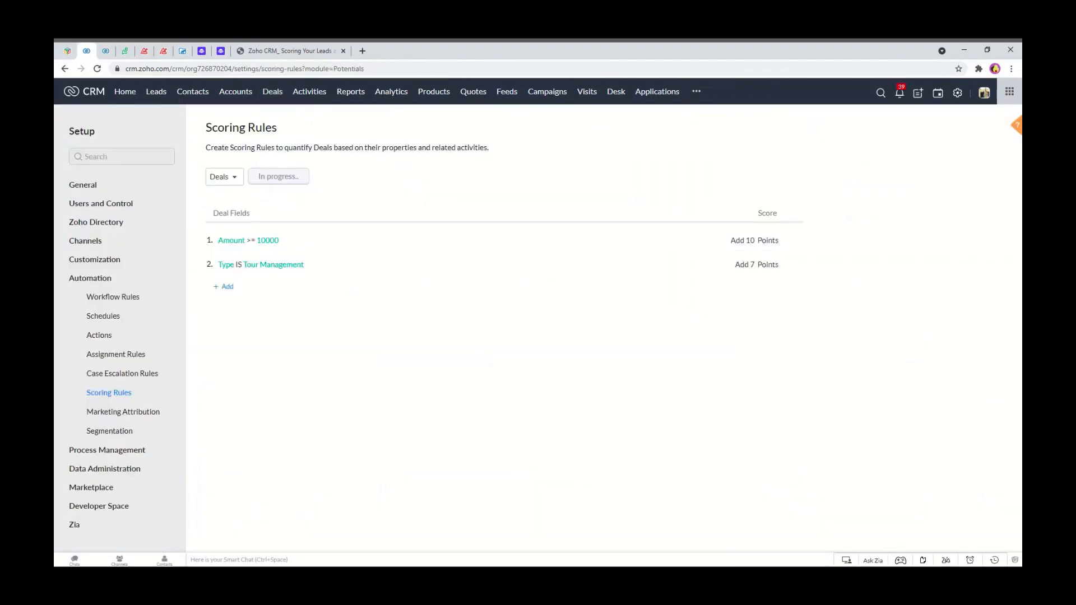
click(233, 179)
click(236, 199)
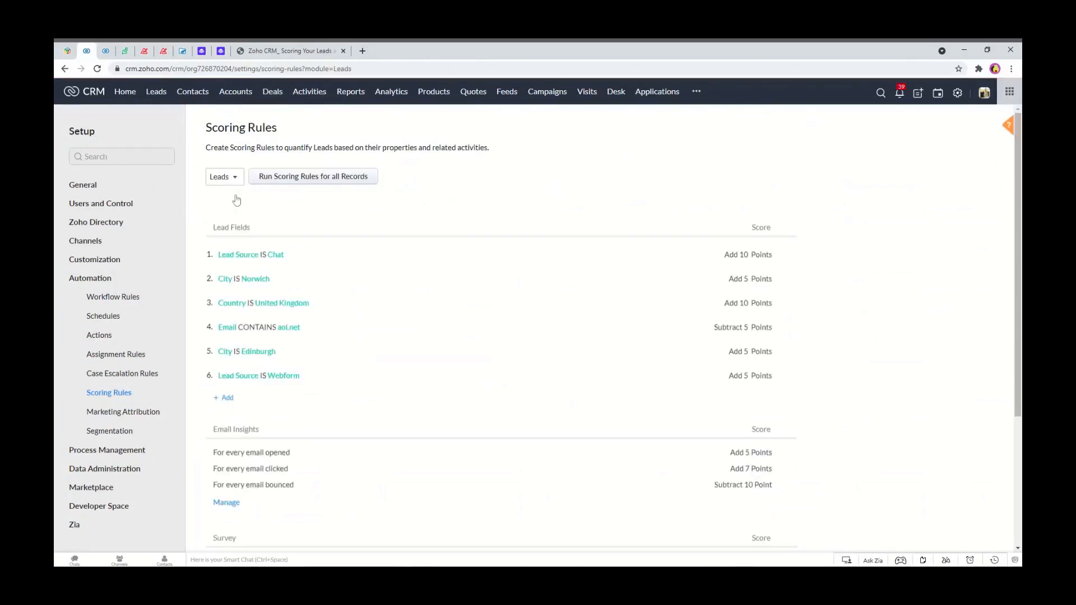
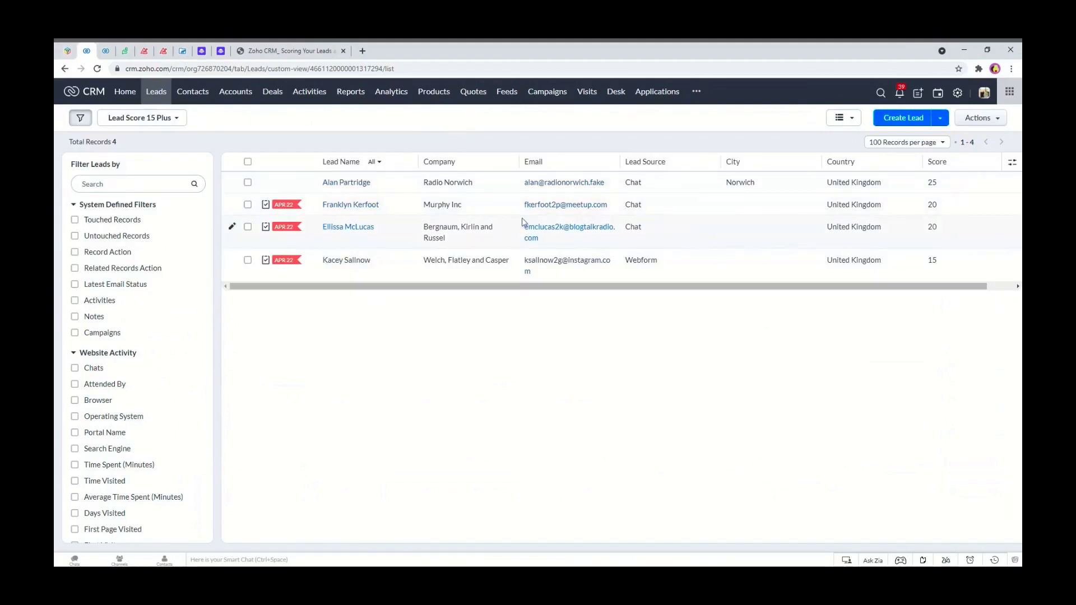
Start a new workflow rule for the Leads module named "Score Increased".
click(957, 94)
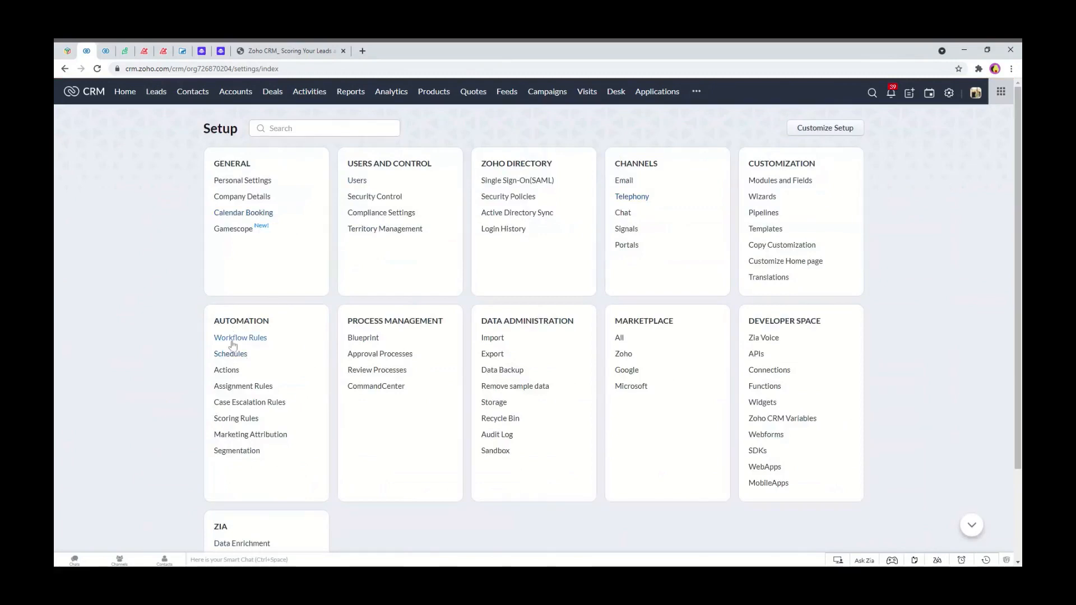
click(233, 339)
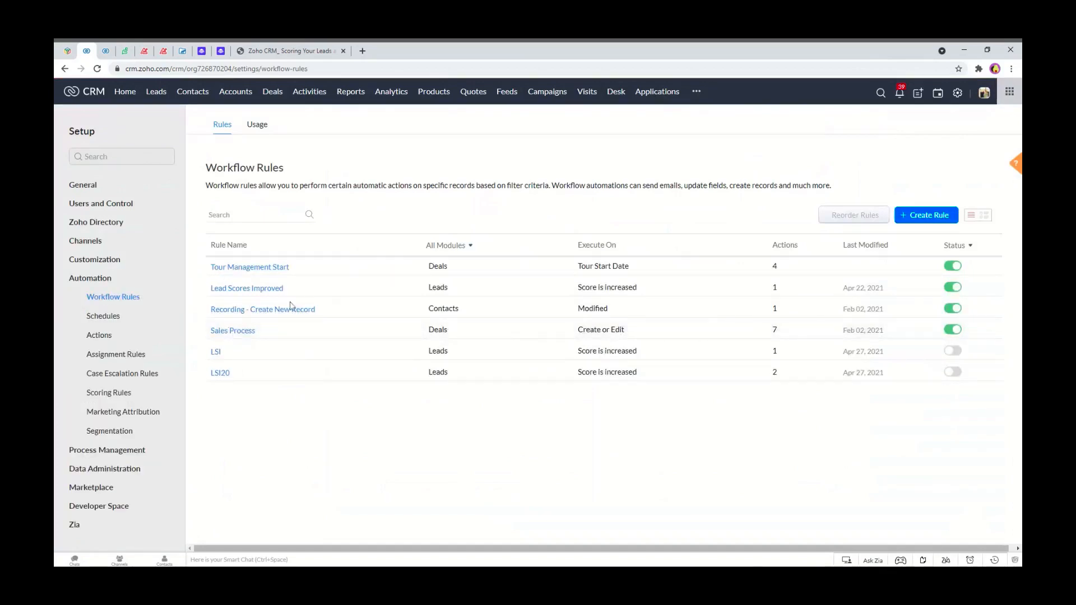
click(924, 216)
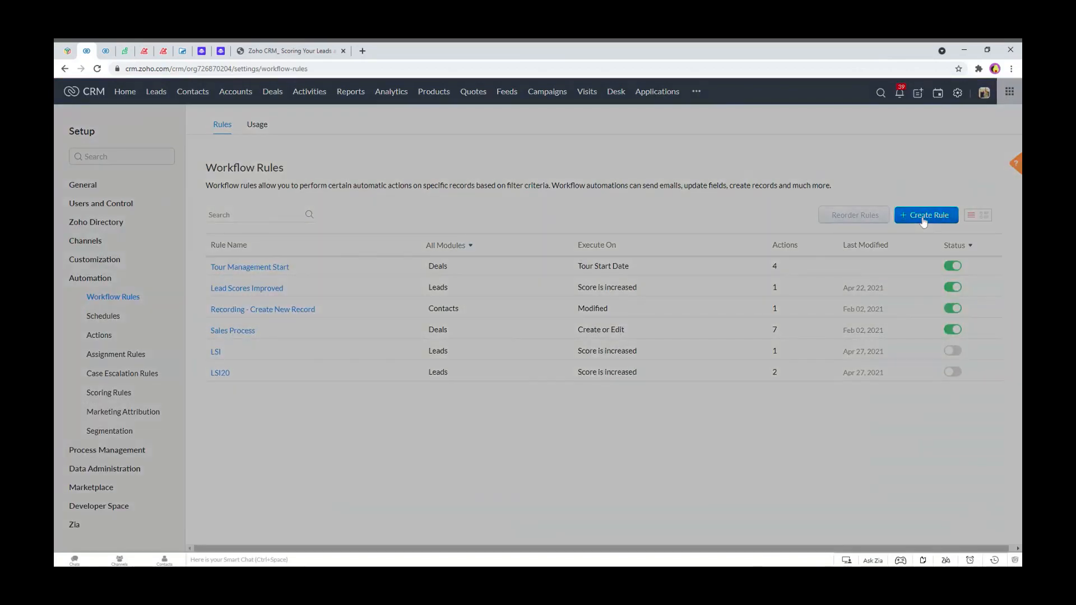
click(525, 131)
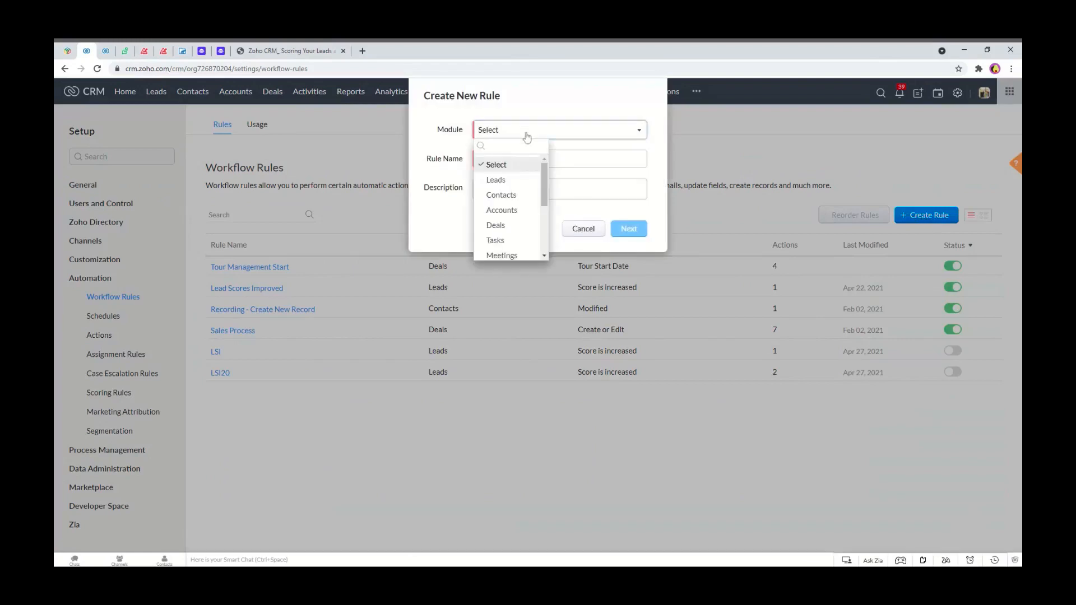
click(495, 179)
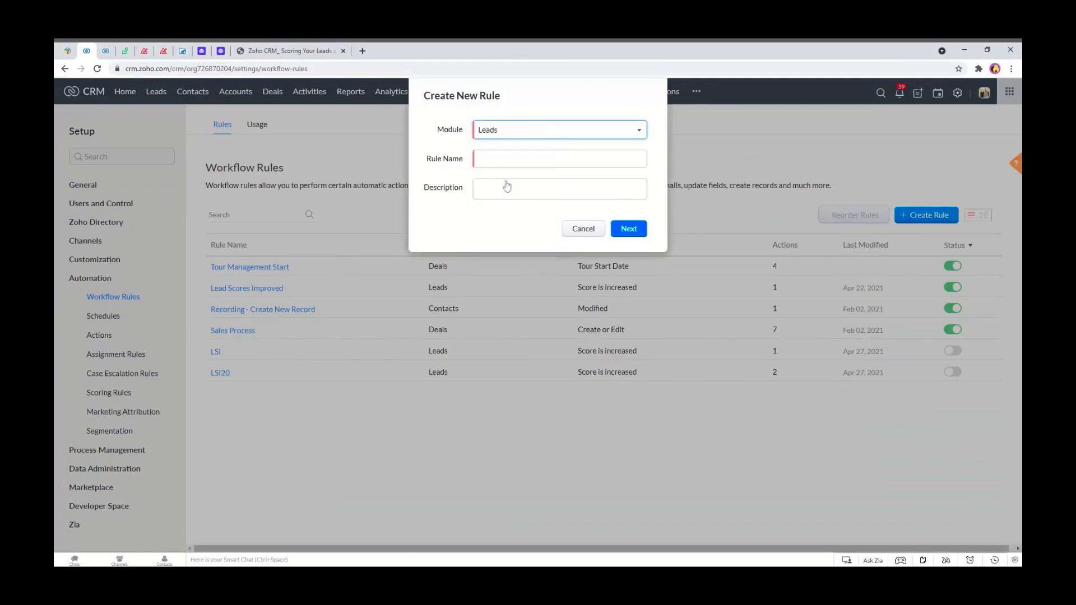
click(499, 160)
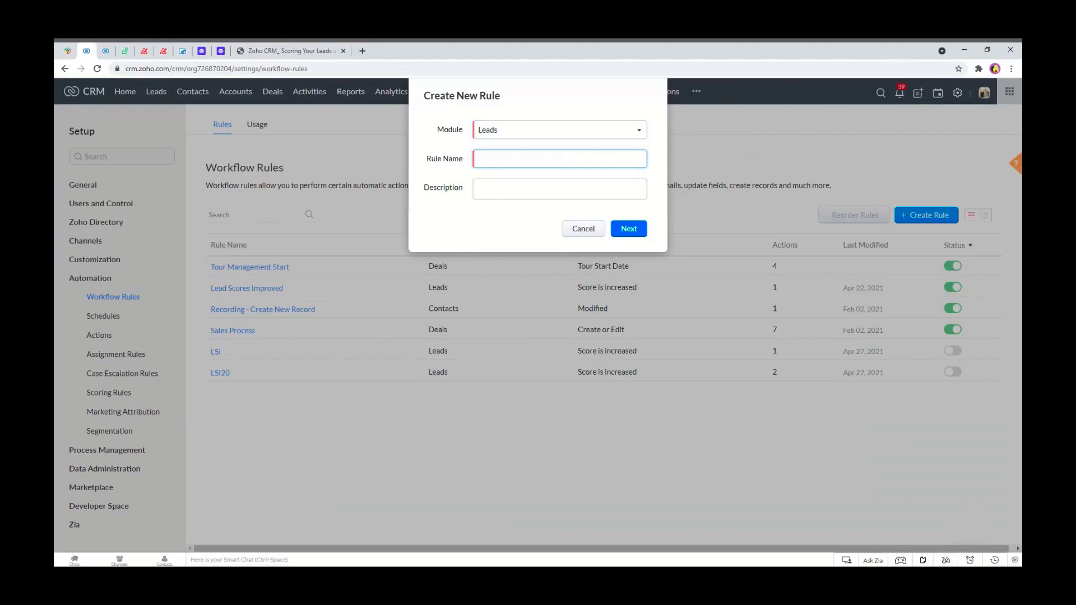
text(Score Increased)
click(628, 229)
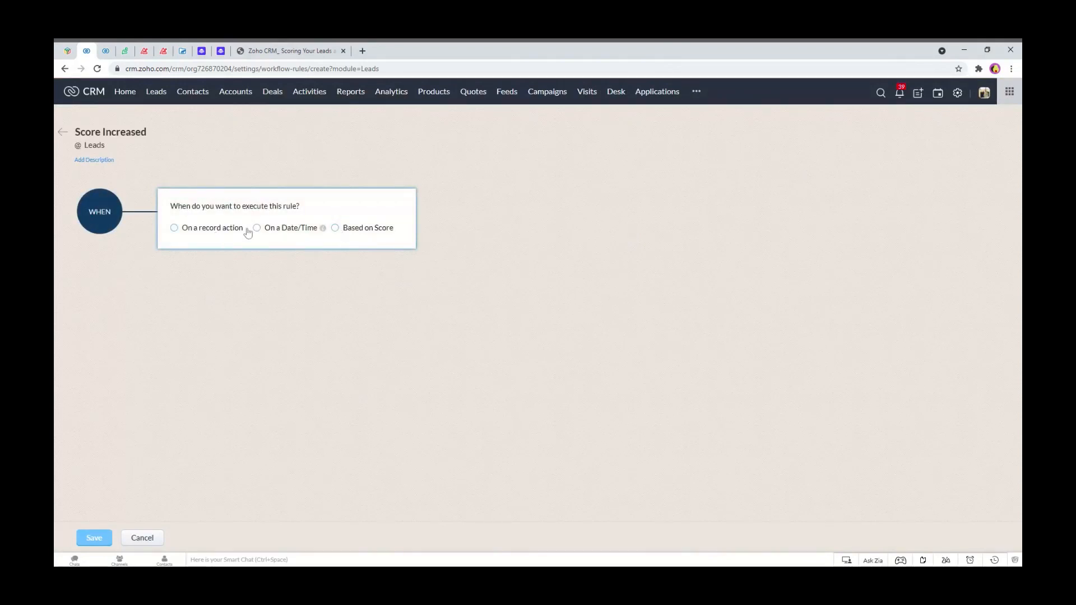
Set the rule to execute when the lead score is increased and apply it to all leads.
click(336, 228)
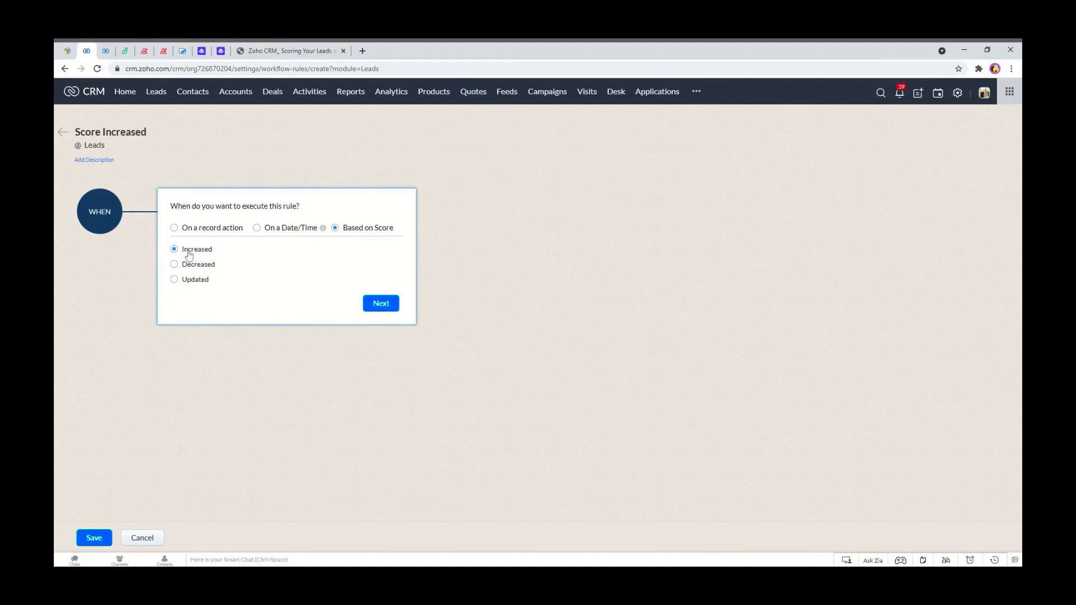
click(383, 304)
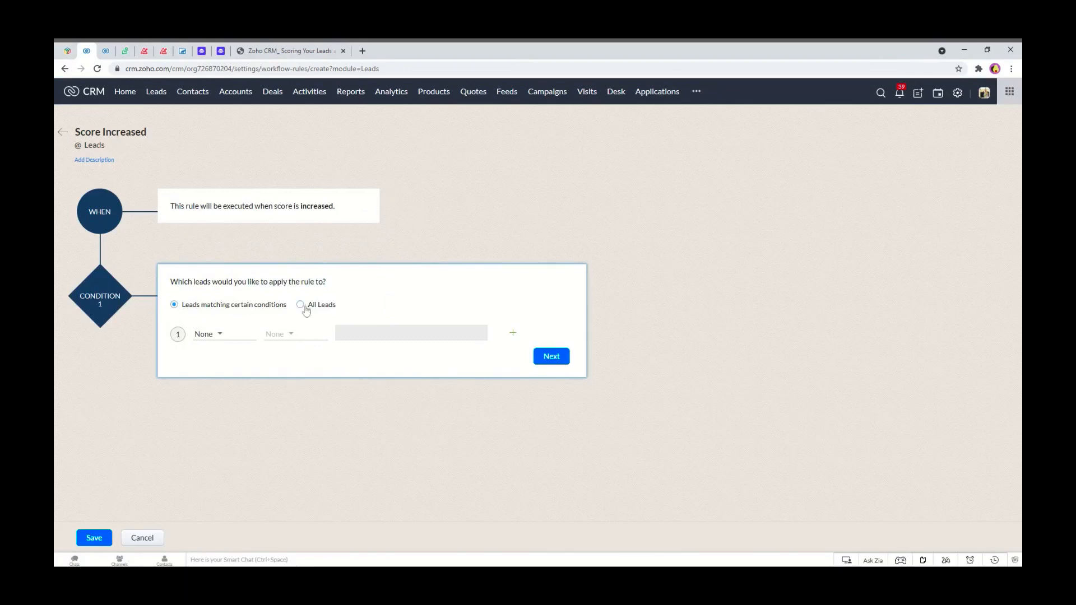
click(206, 335)
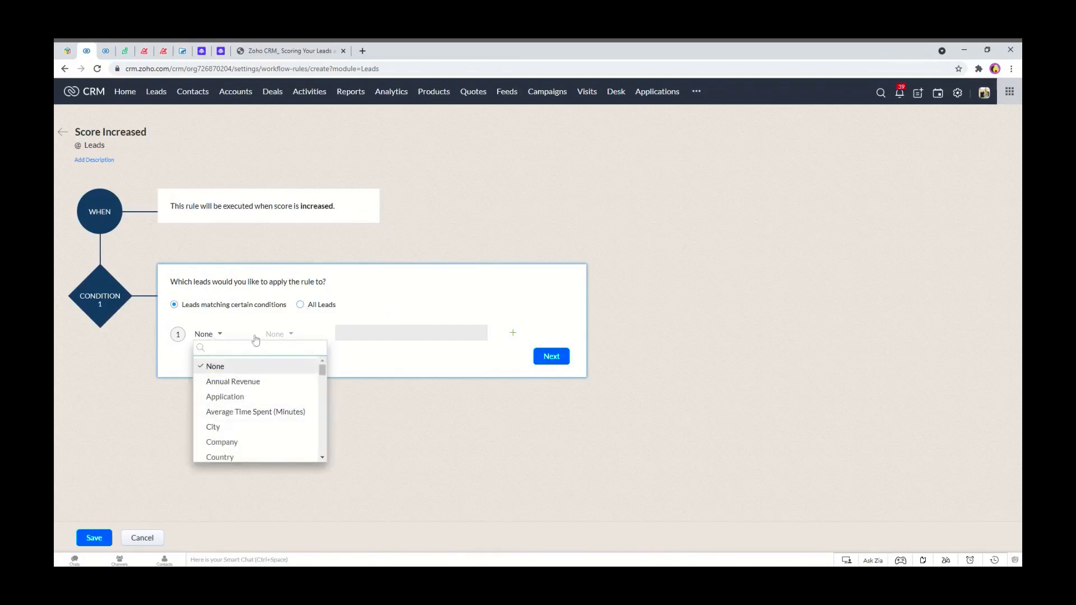
click(564, 357)
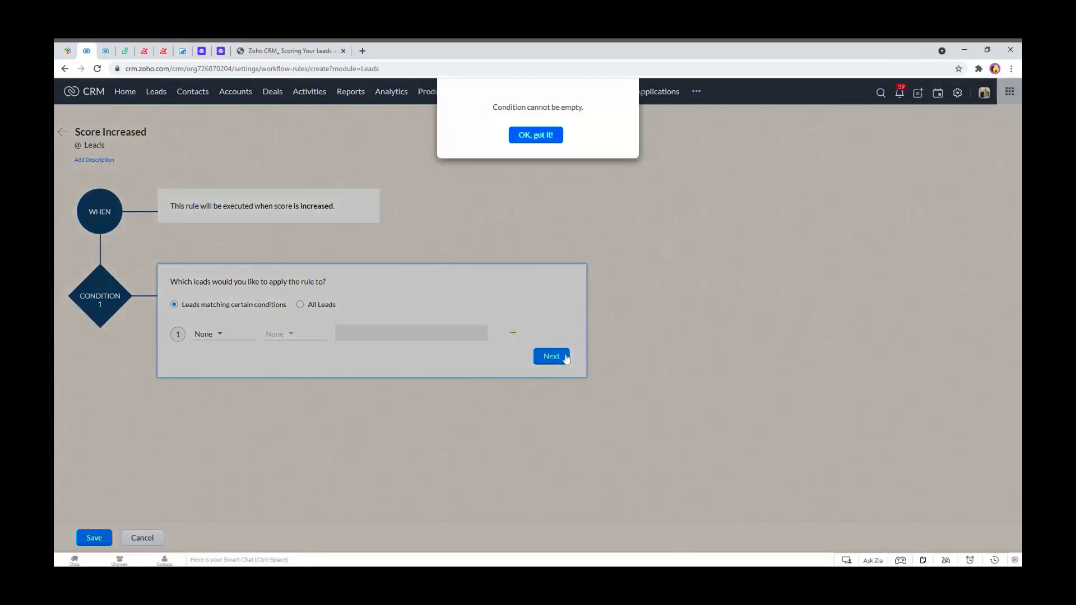
click(537, 136)
click(315, 308)
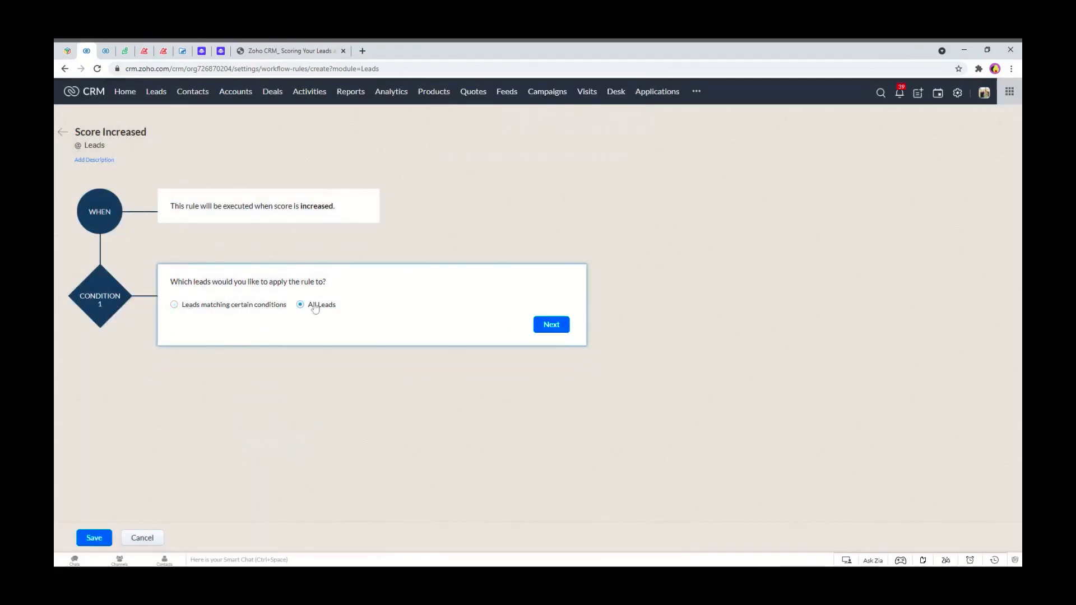
click(551, 324)
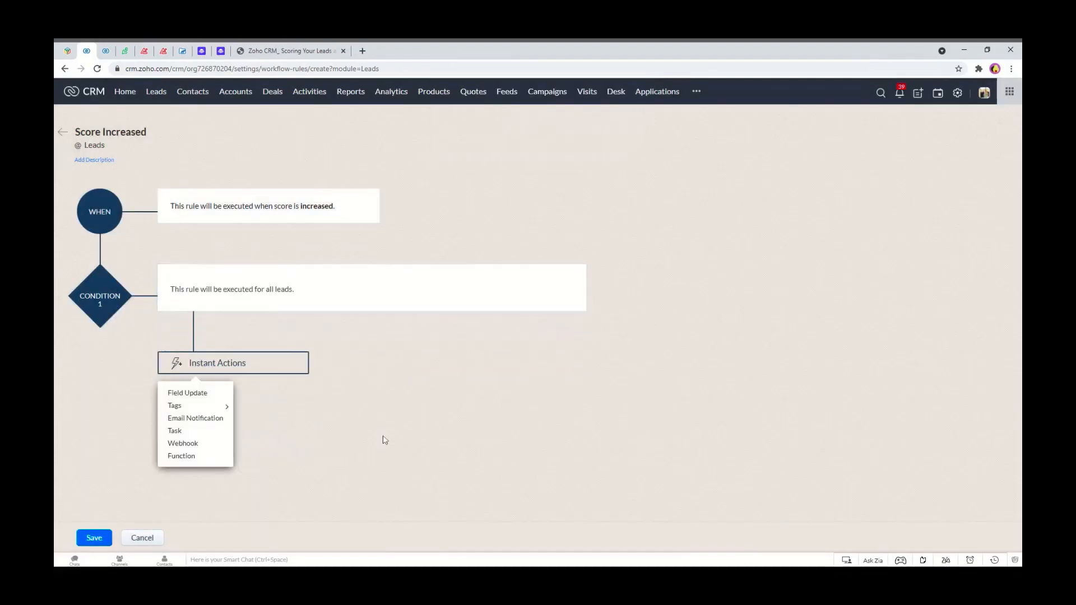
Add a new Task instant action with subject "Score Increased for Lead ${Leads.Lead Name} - ${Leads.Company}".
click(208, 435)
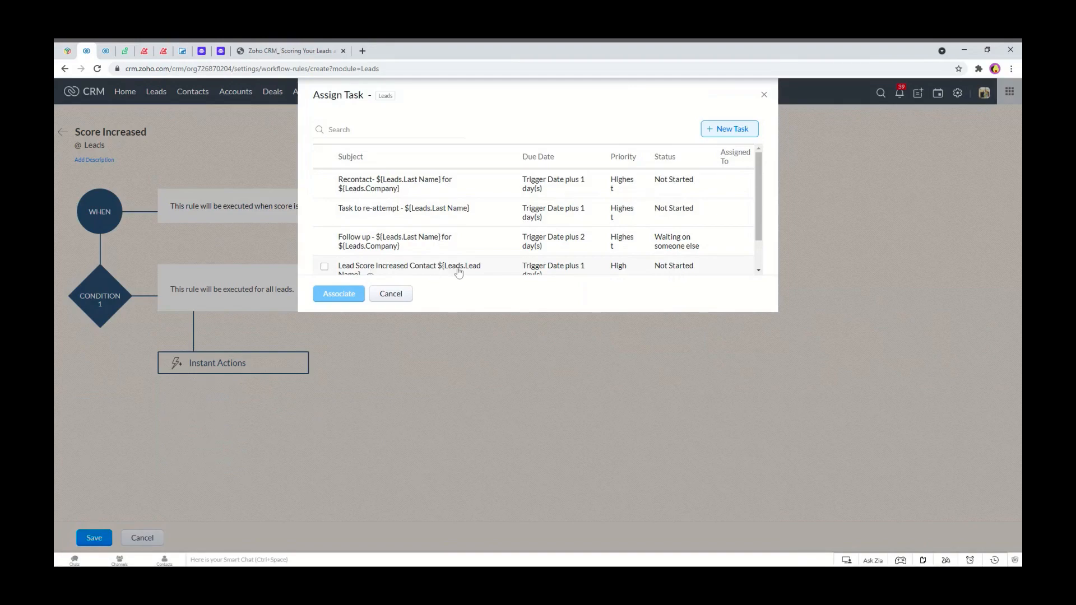
click(726, 130)
click(506, 136)
text(Score Increae)
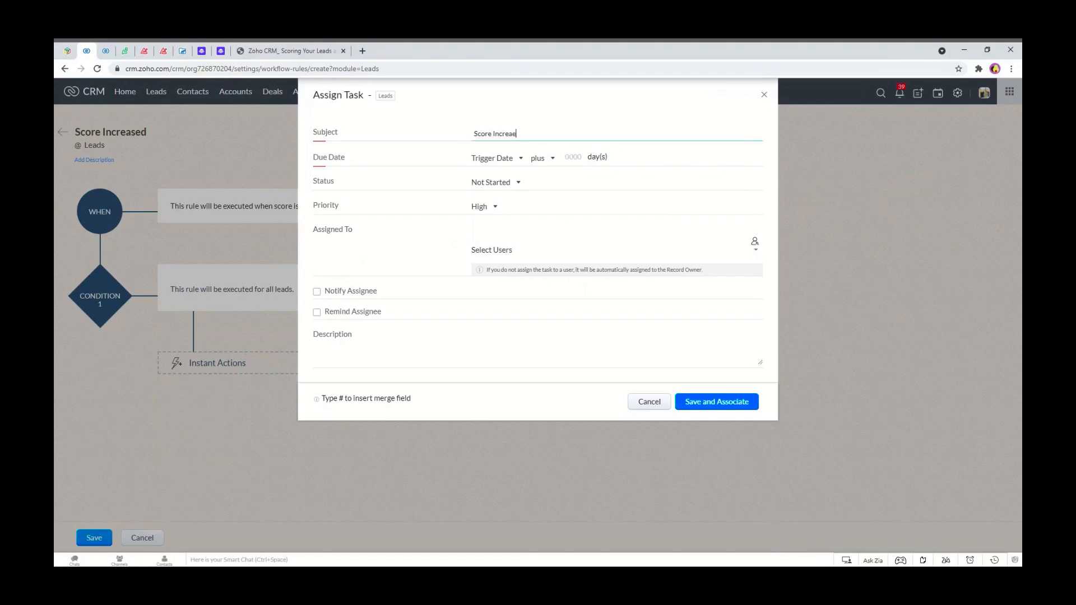
key(BackSpace)
text(ased for Lead #)
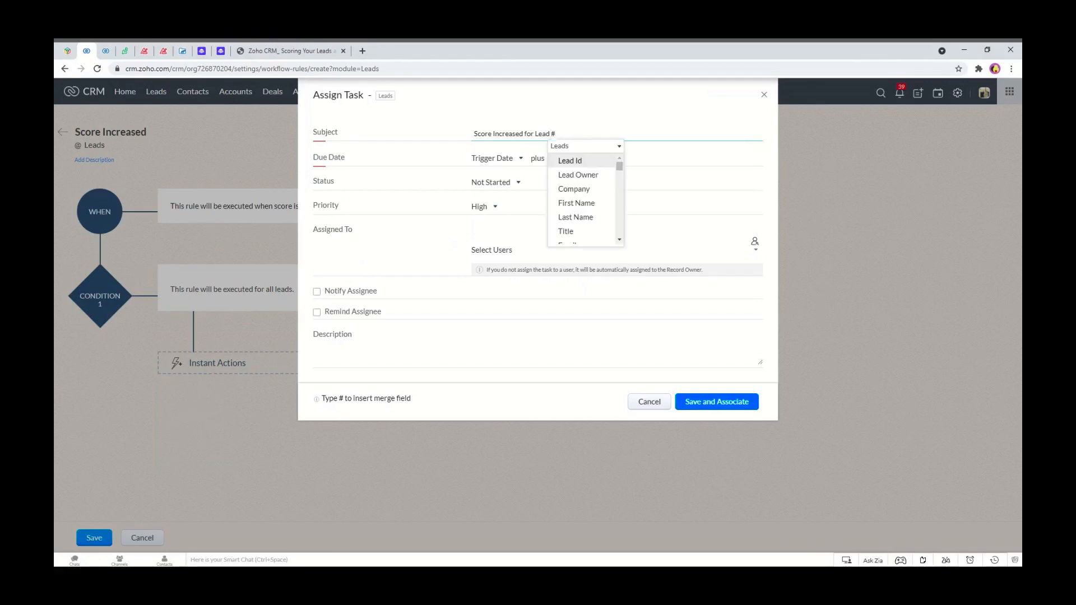
text(fu)
key(BackSpace)
key(BackSpace)
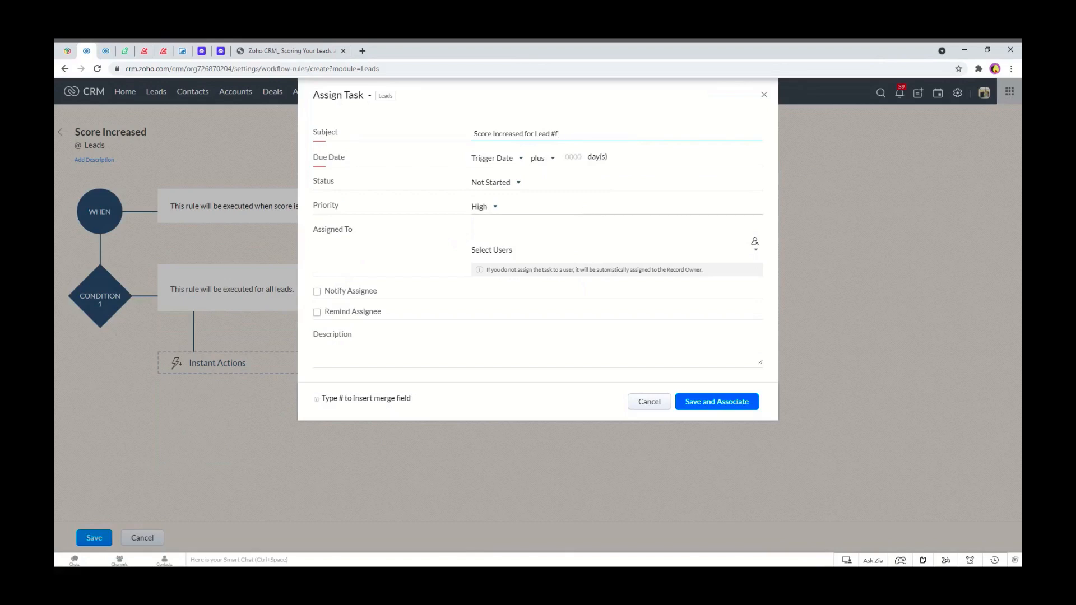
text(n)
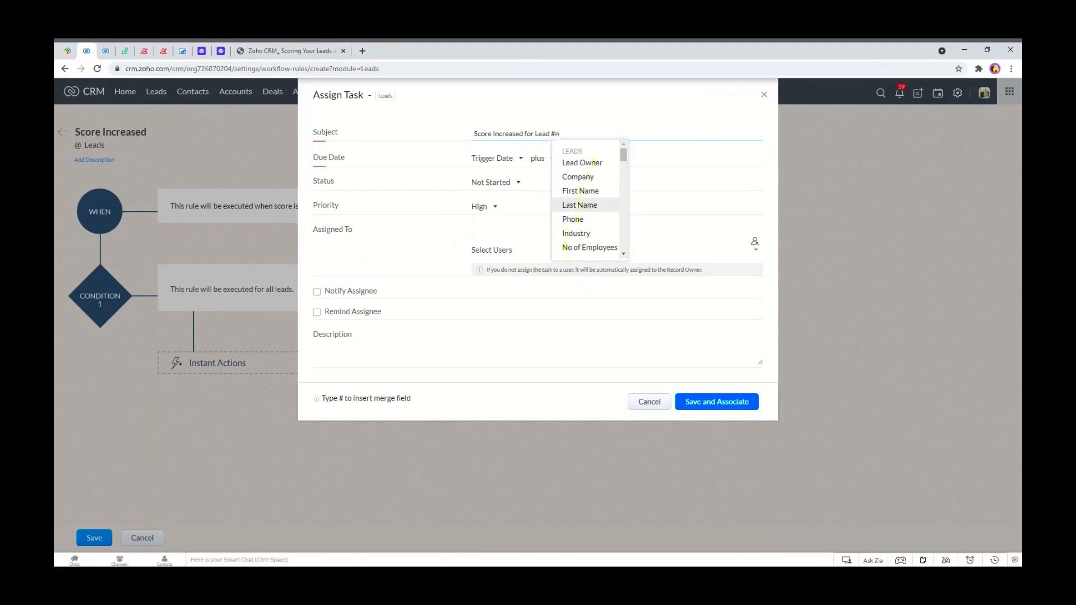
text(am)
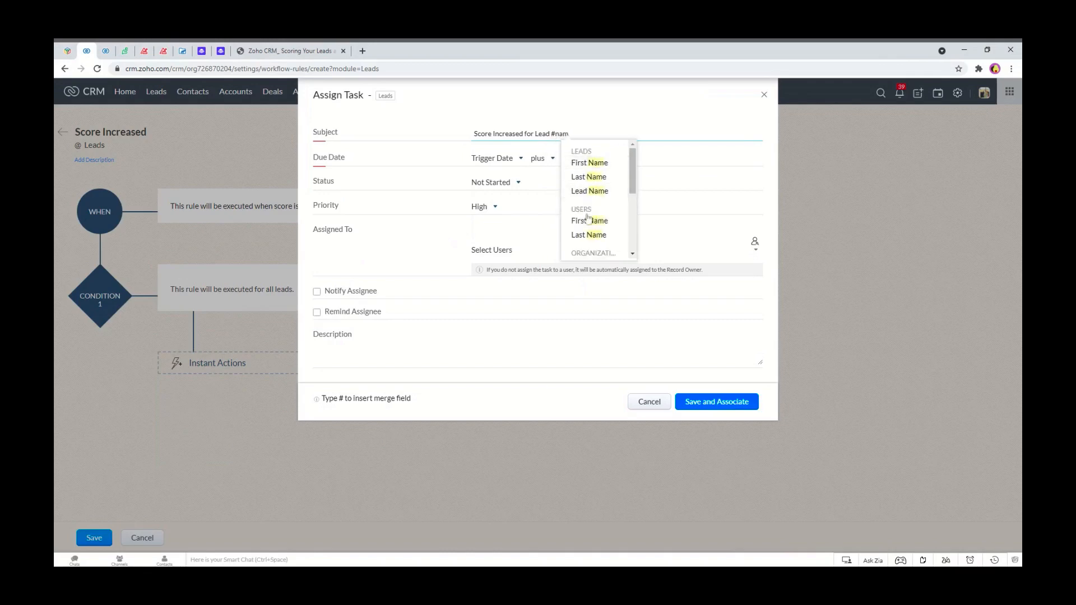
click(598, 194)
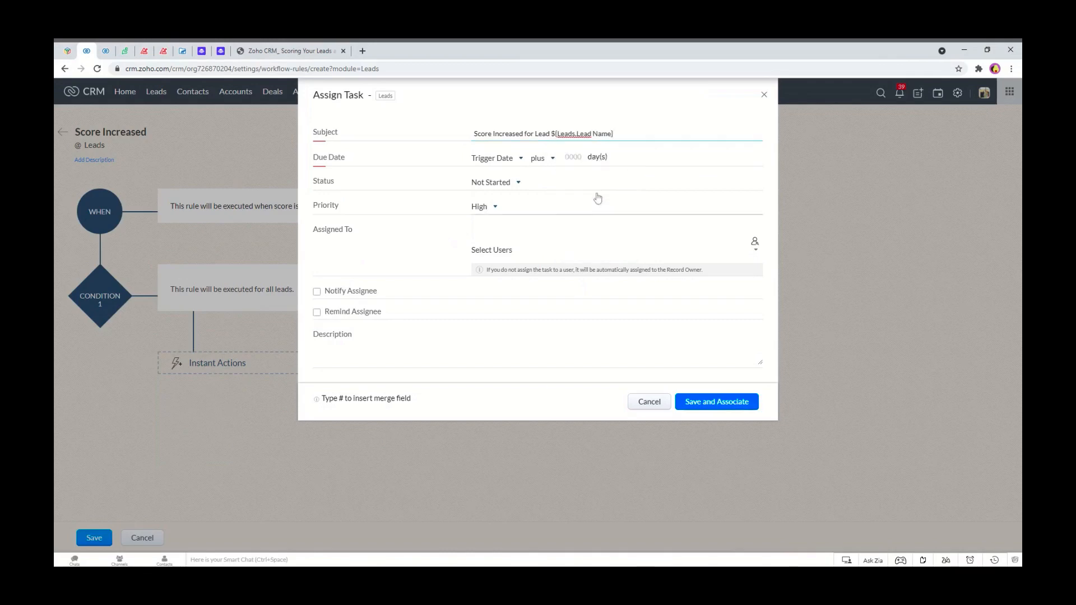
text(- #com)
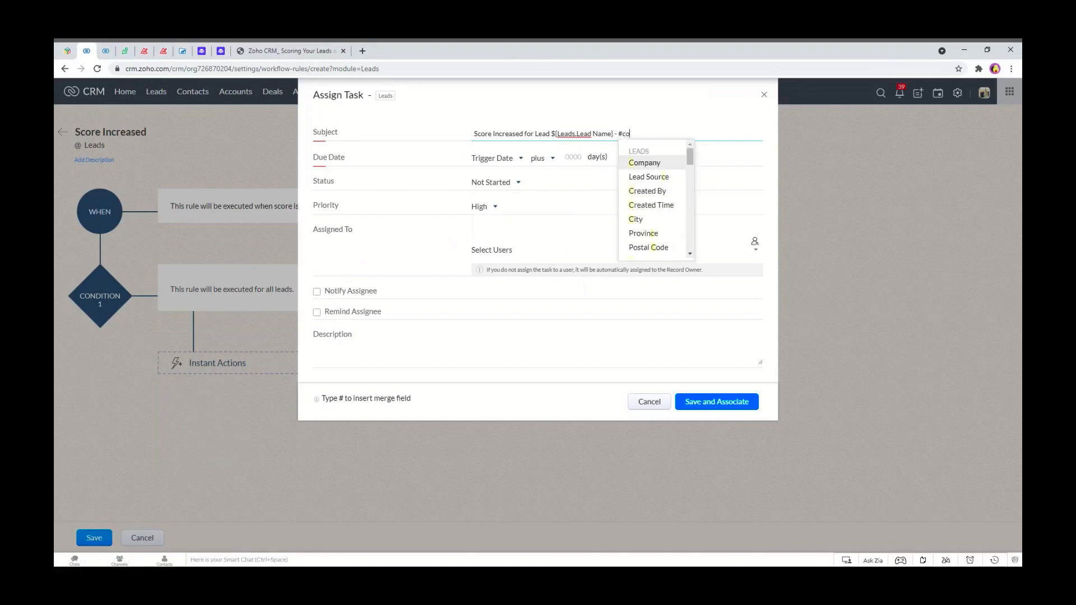
click(650, 163)
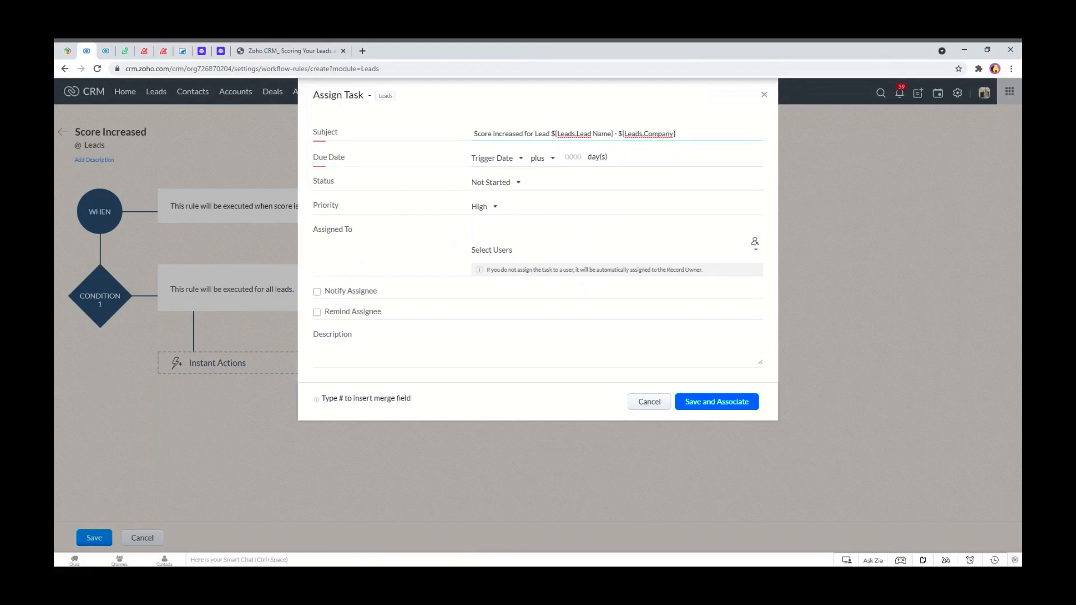
Set the task due date to trigger date plus 1 day and enable Notify Assignee.
click(573, 158)
text(1)
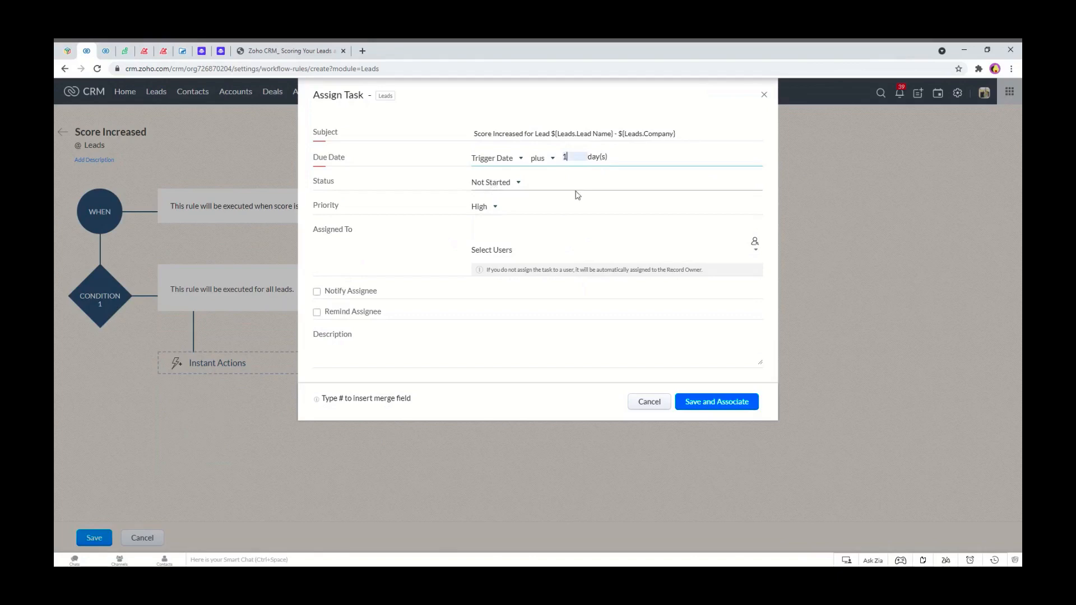
click(328, 296)
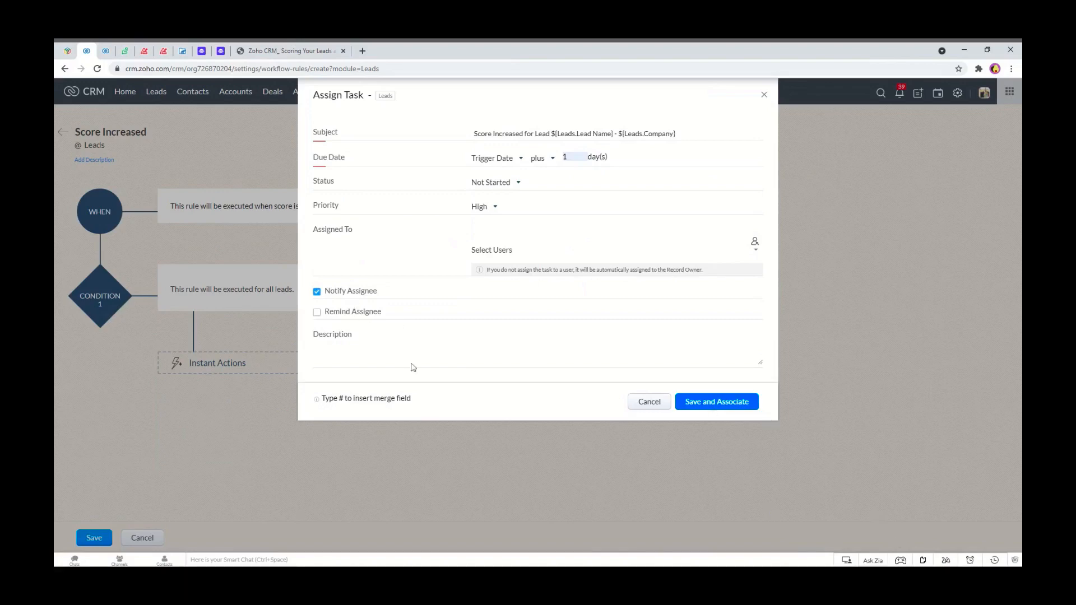
Copy the task subject into the description and save and associate the task.
click(472, 334)
drag(681, 134, 454, 133)
key(ctrl+c)
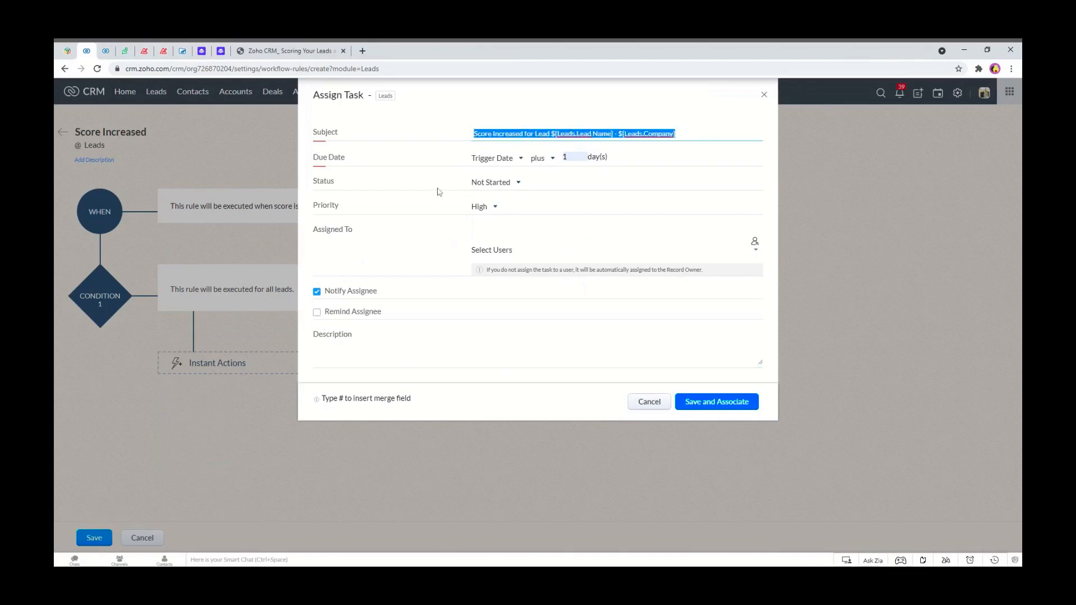
click(521, 338)
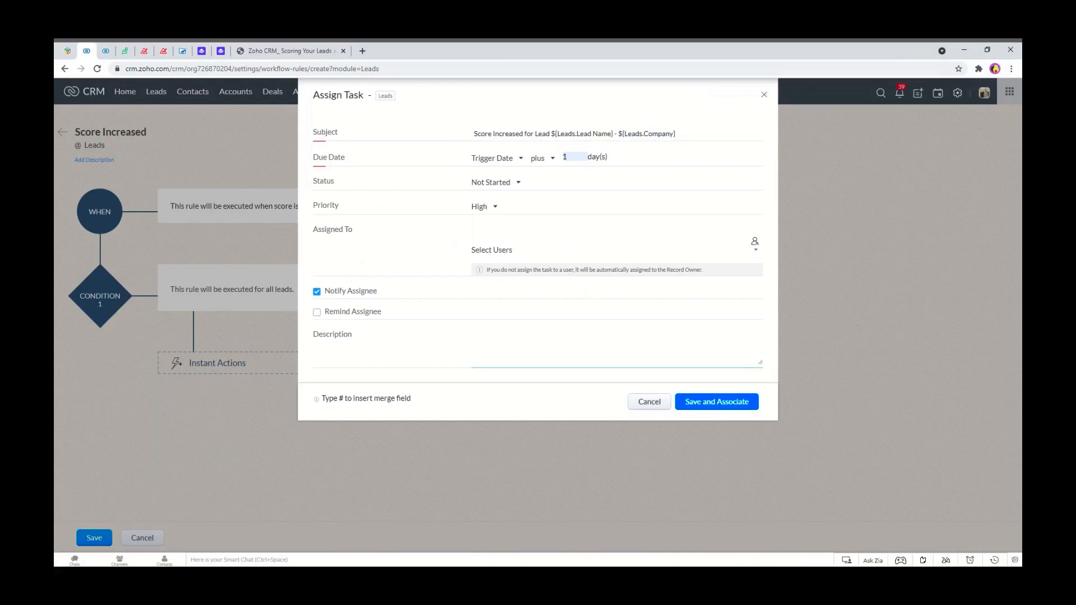
key(ctrl+v)
click(708, 403)
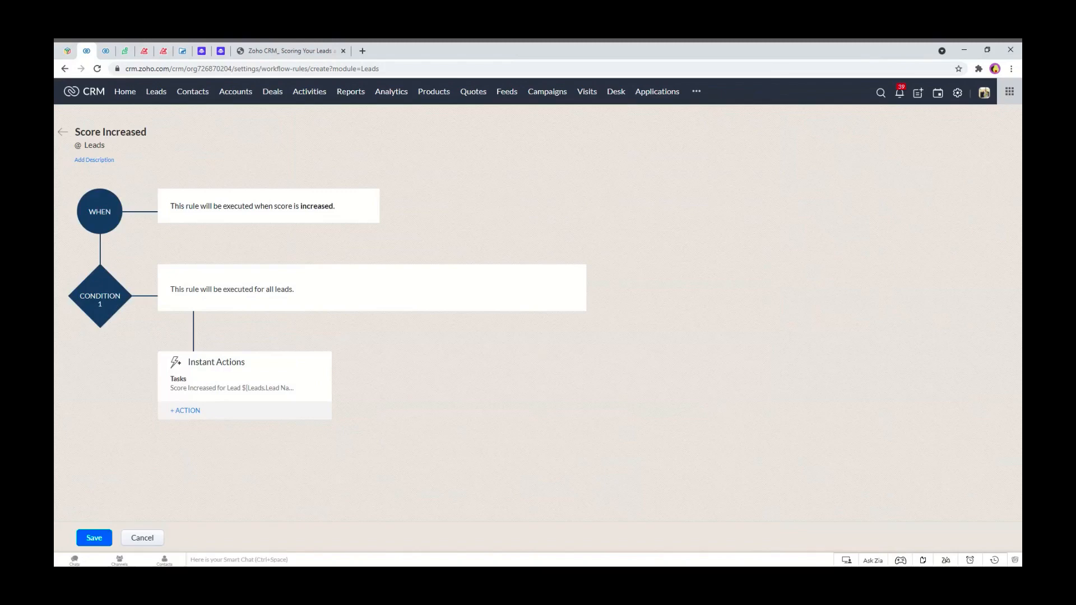
Save the Score Increased workflow rule and return to the Leads list.
click(94, 537)
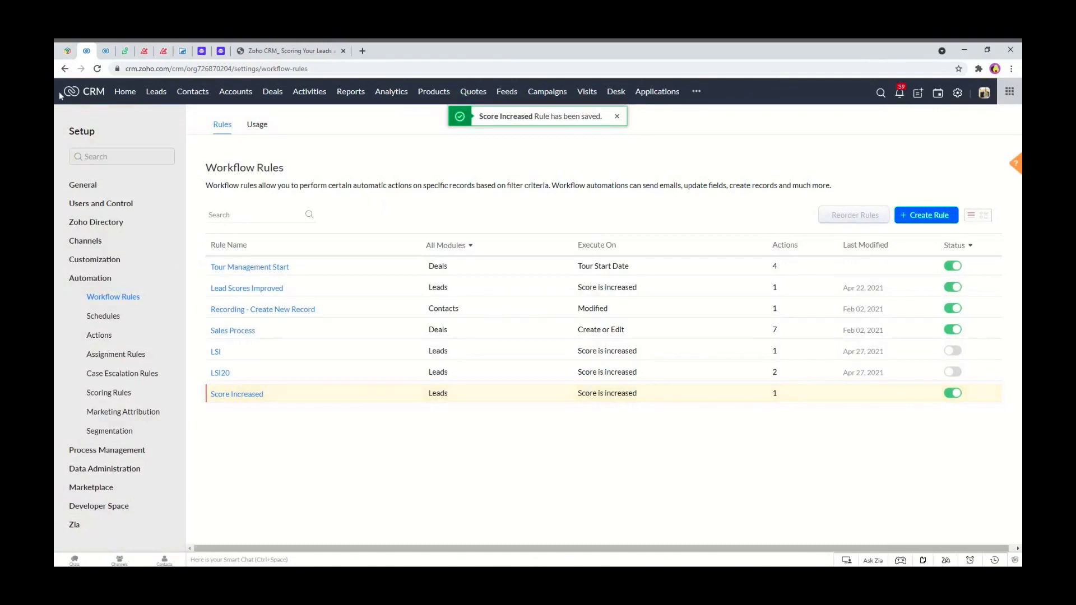
click(108, 51)
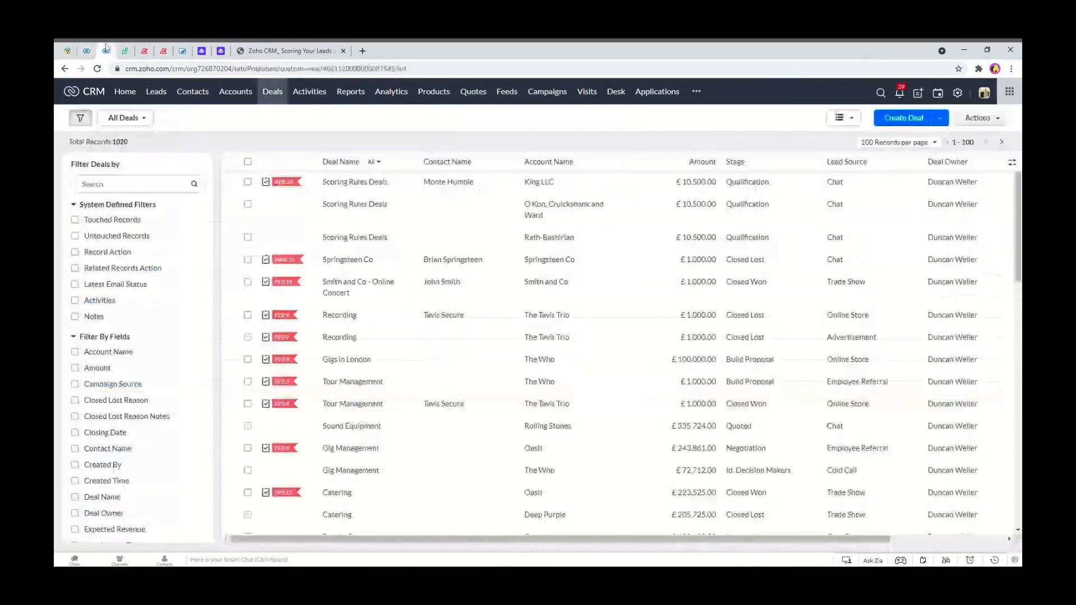
click(164, 98)
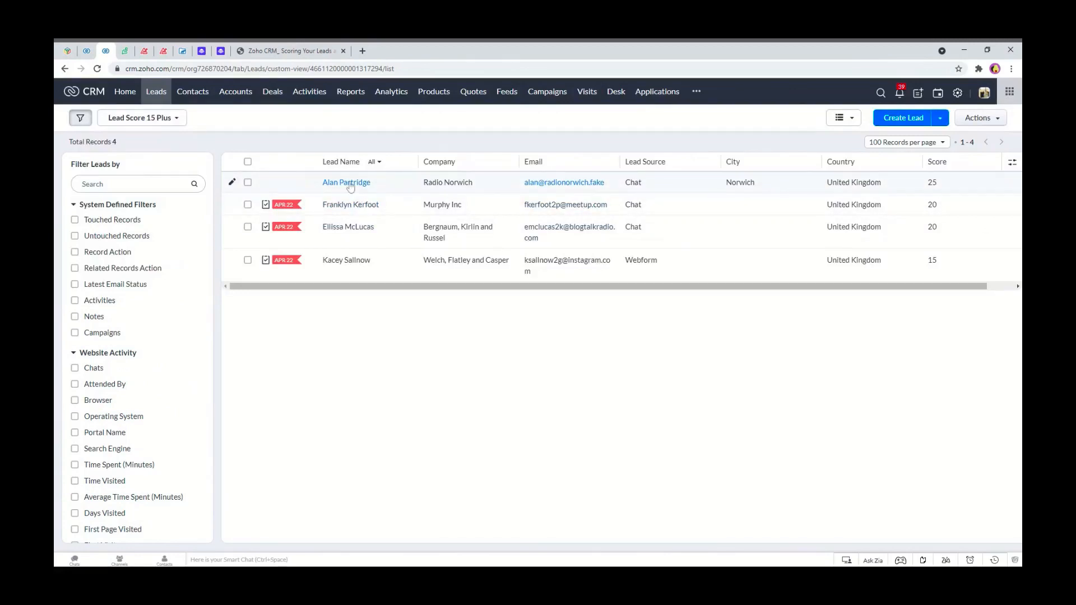
Open the Murphy Inc lead and set its City to Norwich.
click(352, 207)
scroll(378, 359, down, 5)
scroll(376, 356, down, 3)
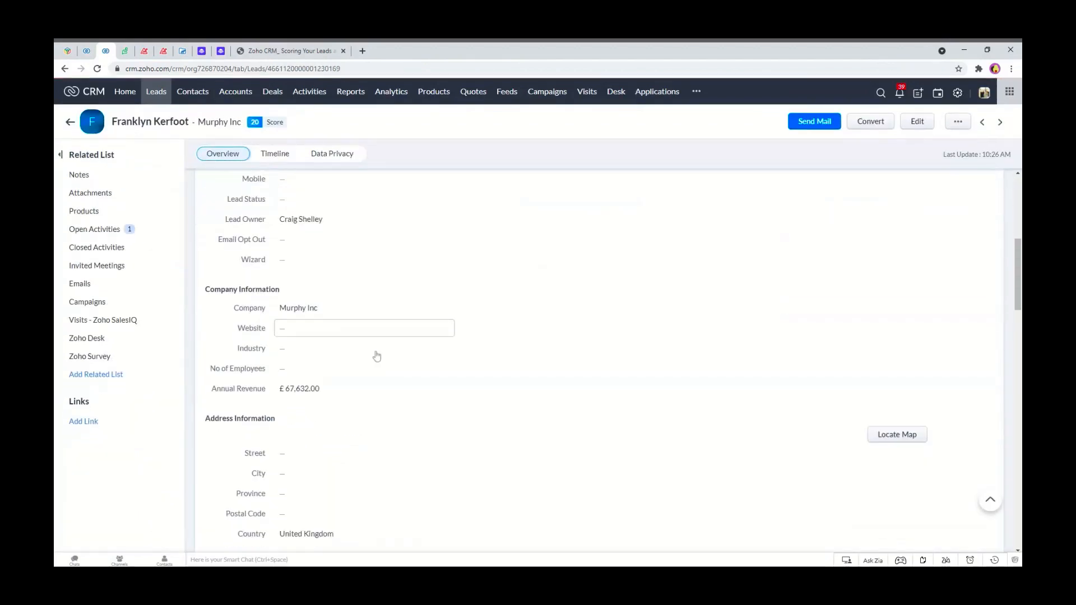
click(298, 351)
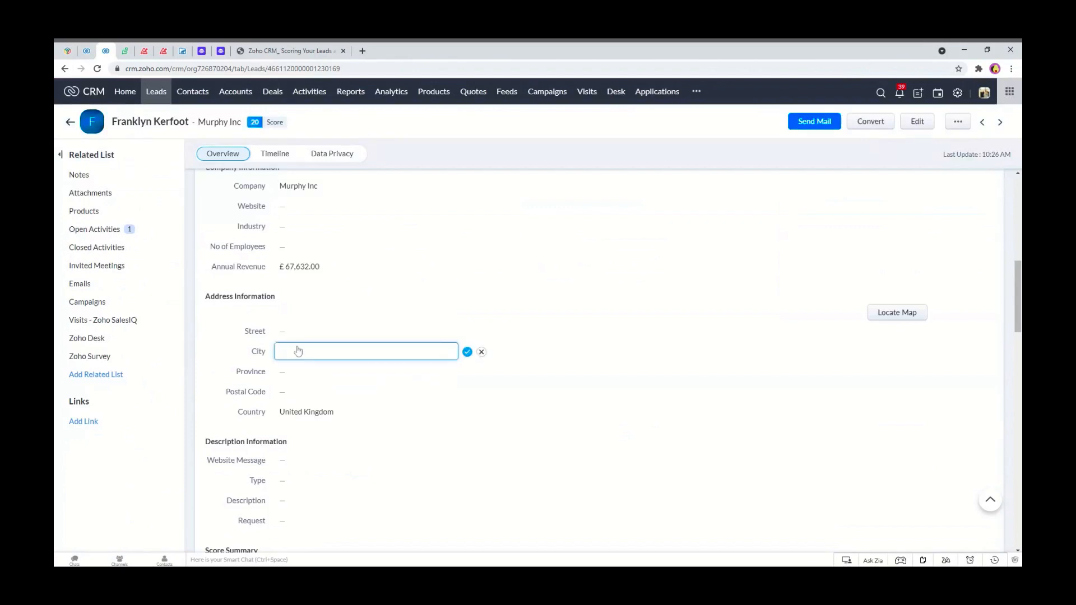
text(Norwich)
click(467, 352)
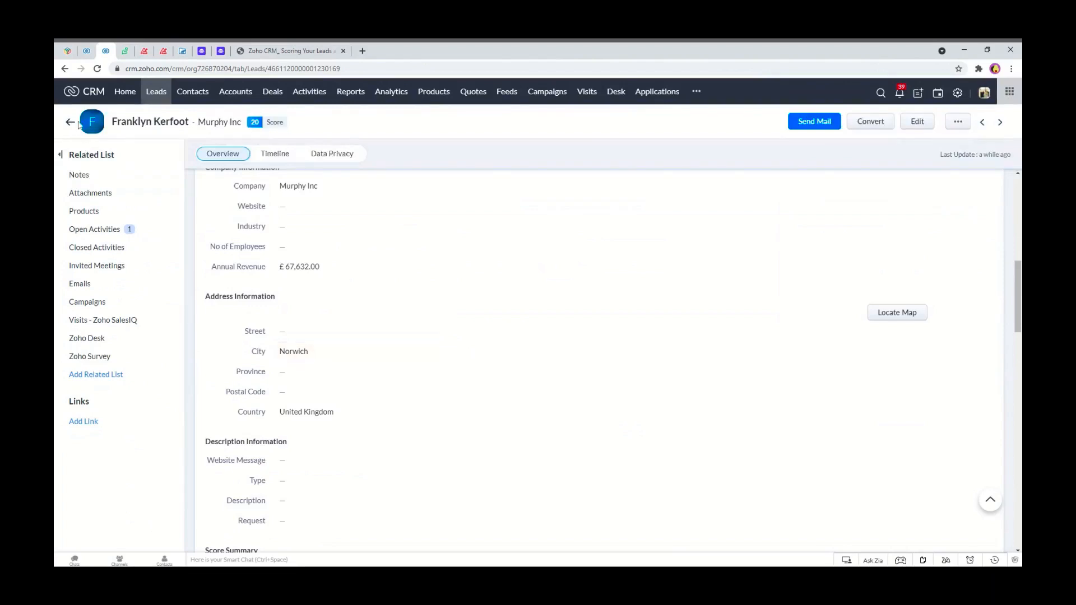
Reload the Murphy Inc lead record and view its Timeline history.
click(98, 69)
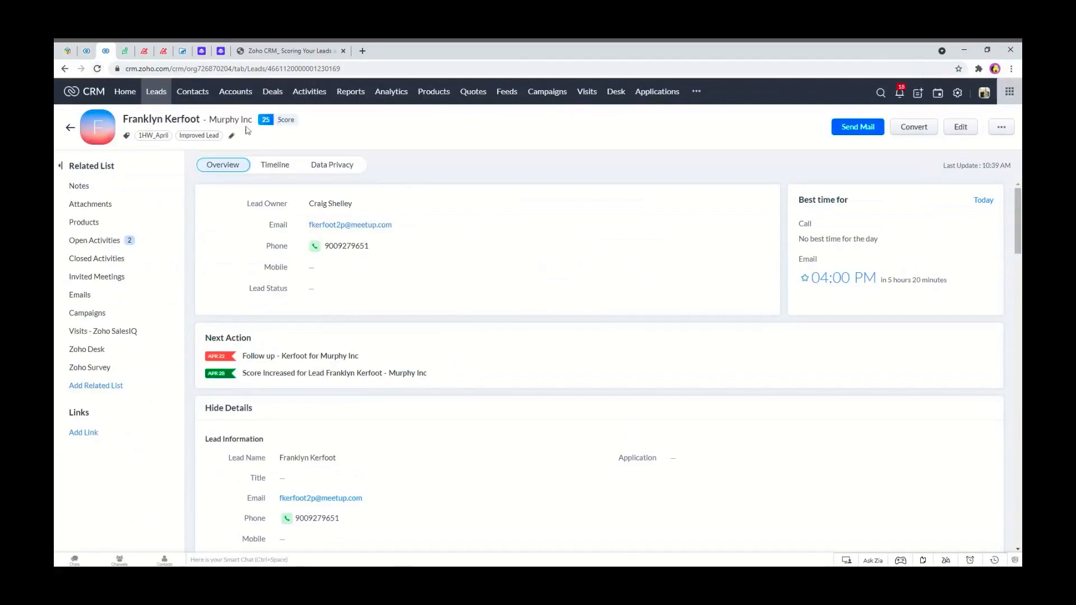
click(285, 168)
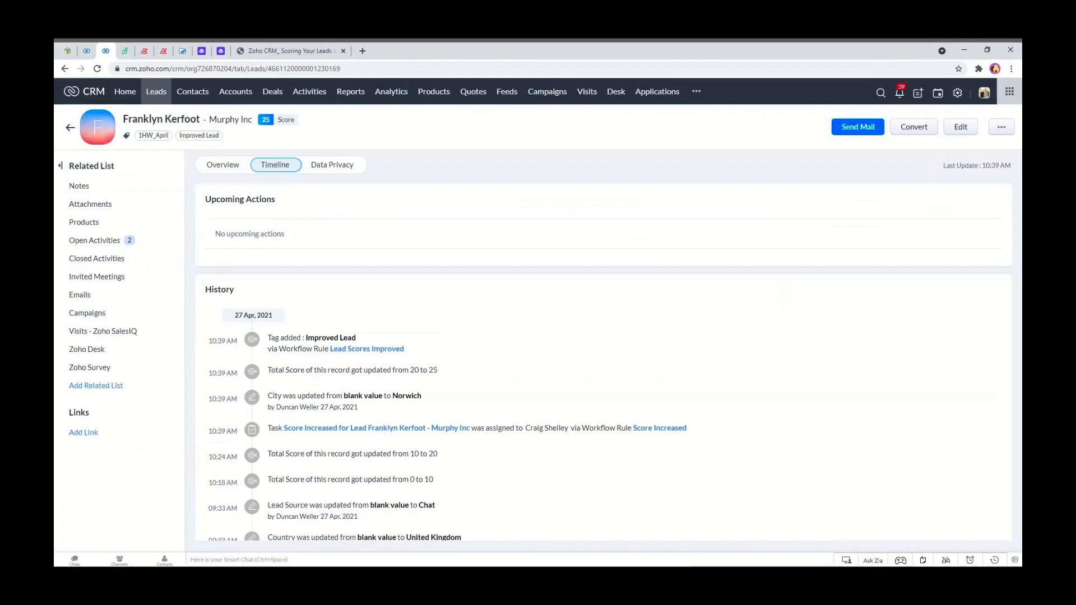
Review the Murphy Inc lead's timeline history and open the Score Increased task it links to, then return to the lead.
drag(445, 378, 410, 371)
drag(217, 443, 211, 339)
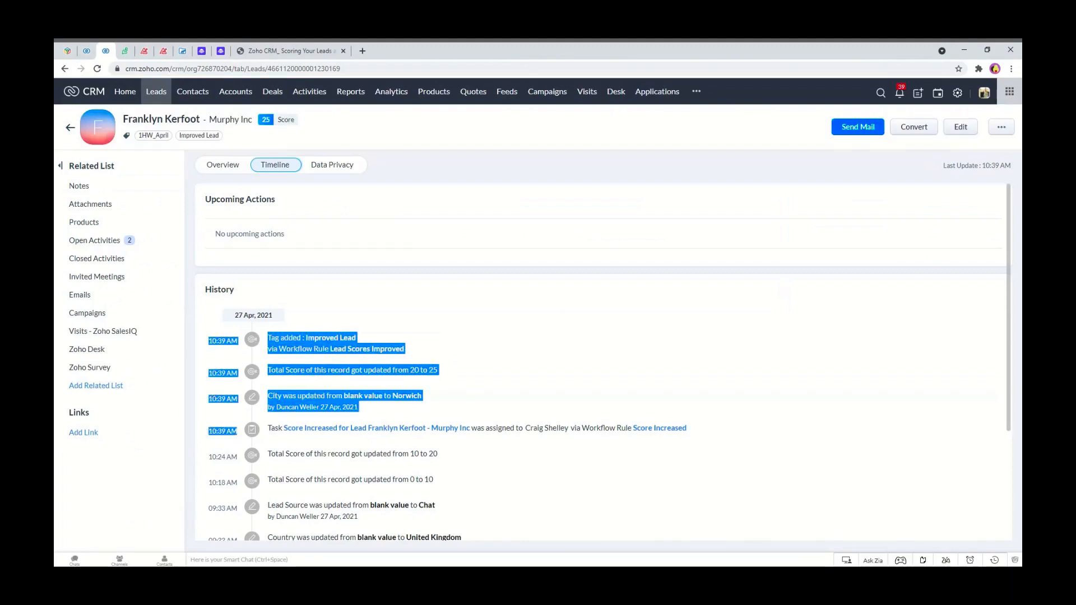
click(439, 307)
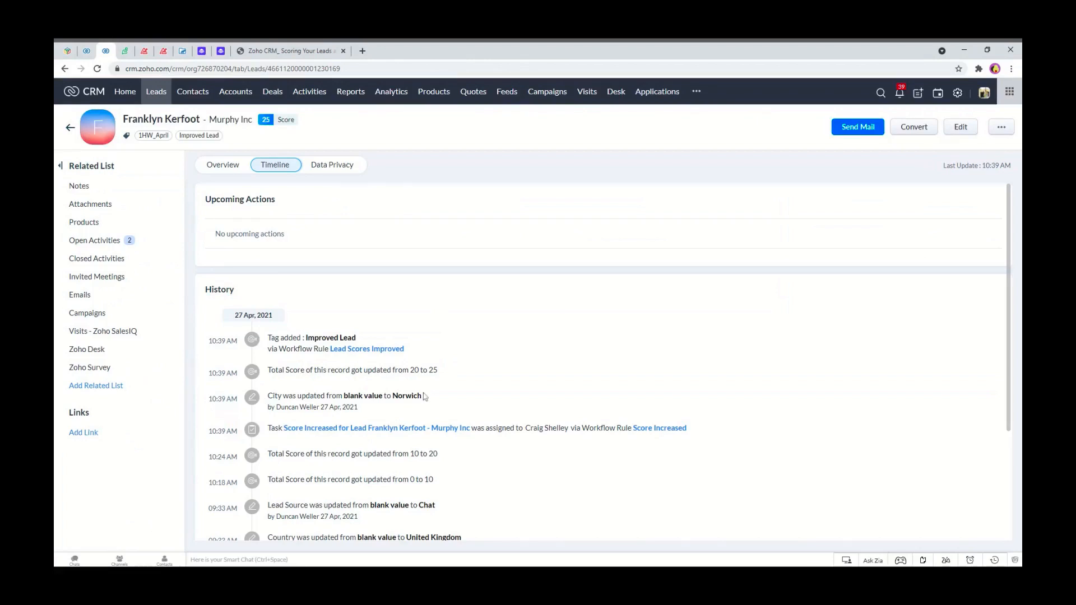
drag(442, 374, 409, 371)
click(459, 363)
drag(269, 431, 319, 444)
click(319, 444)
drag(689, 429, 305, 439)
click(458, 440)
click(404, 430)
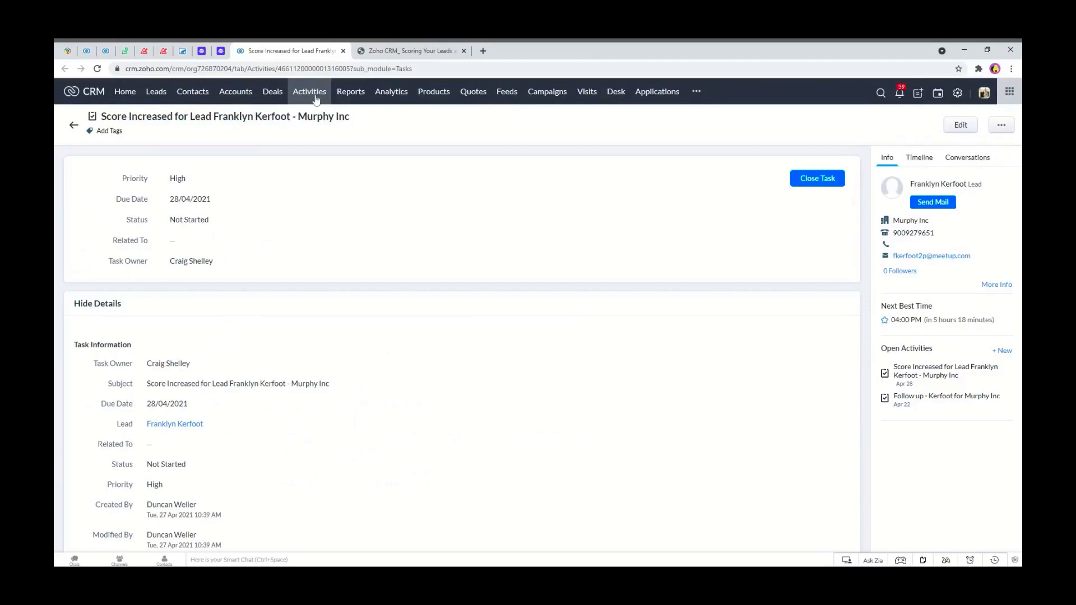
click(89, 51)
click(108, 50)
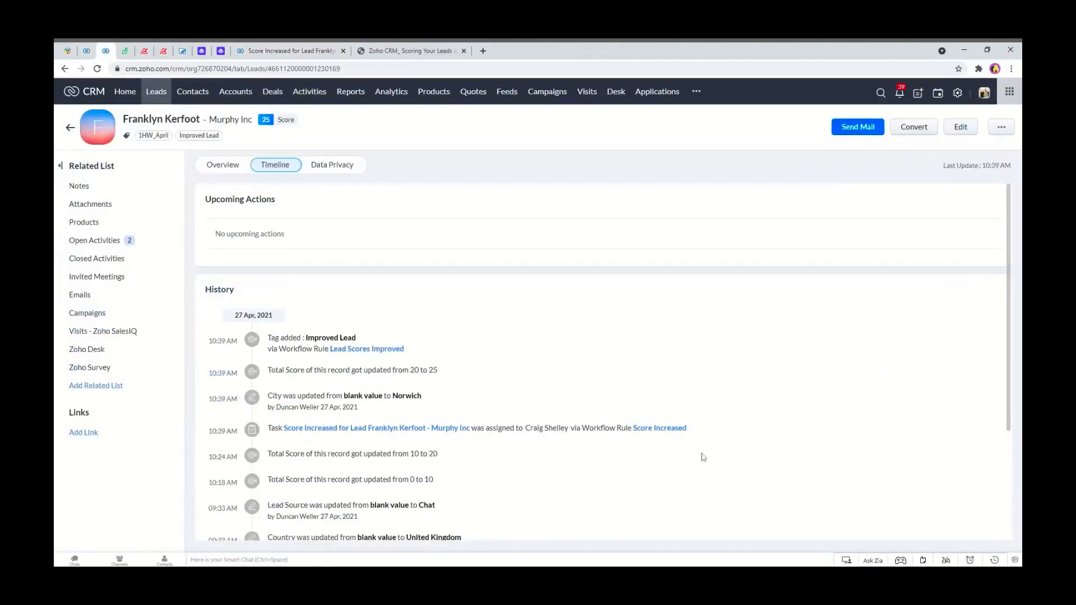
Open the Score Increased workflow rule, add an Add Tags action with a new tag Score Increased, and save the rule.
click(651, 429)
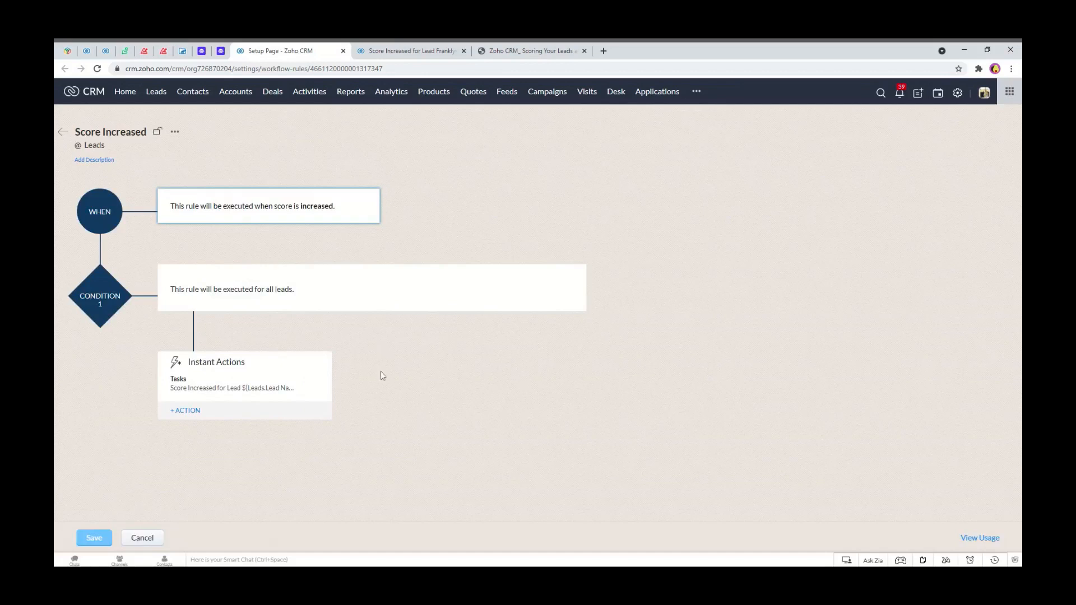
click(188, 412)
mouse_move(179, 448)
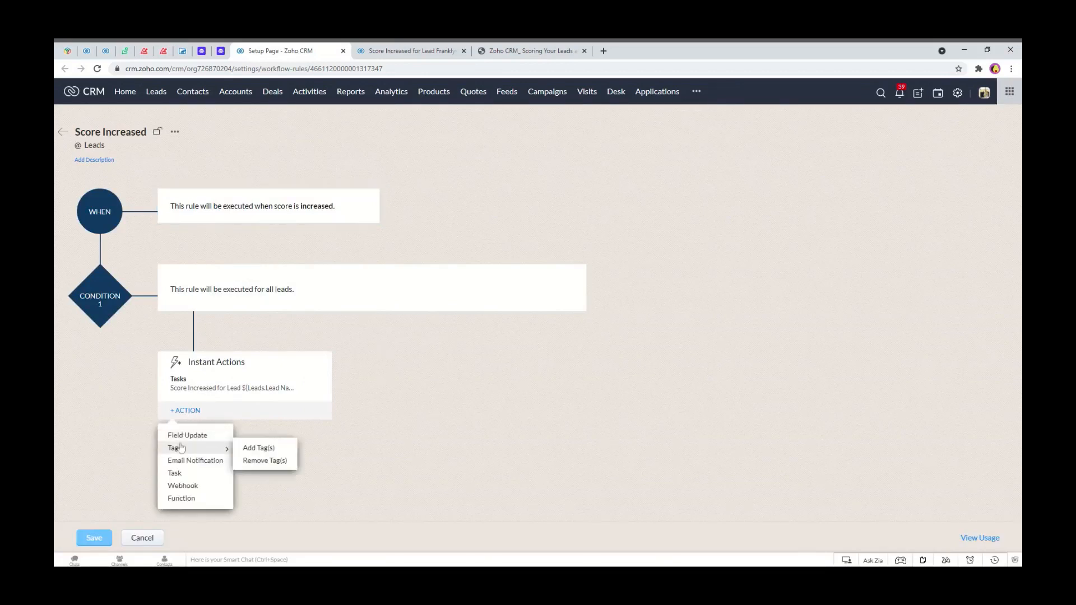
click(250, 449)
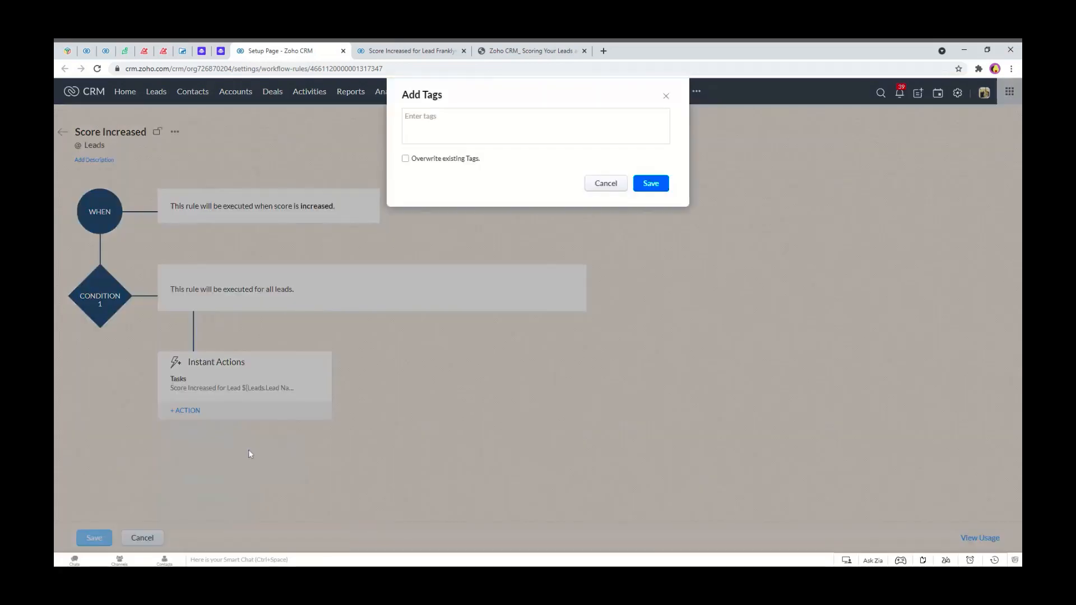
click(443, 118)
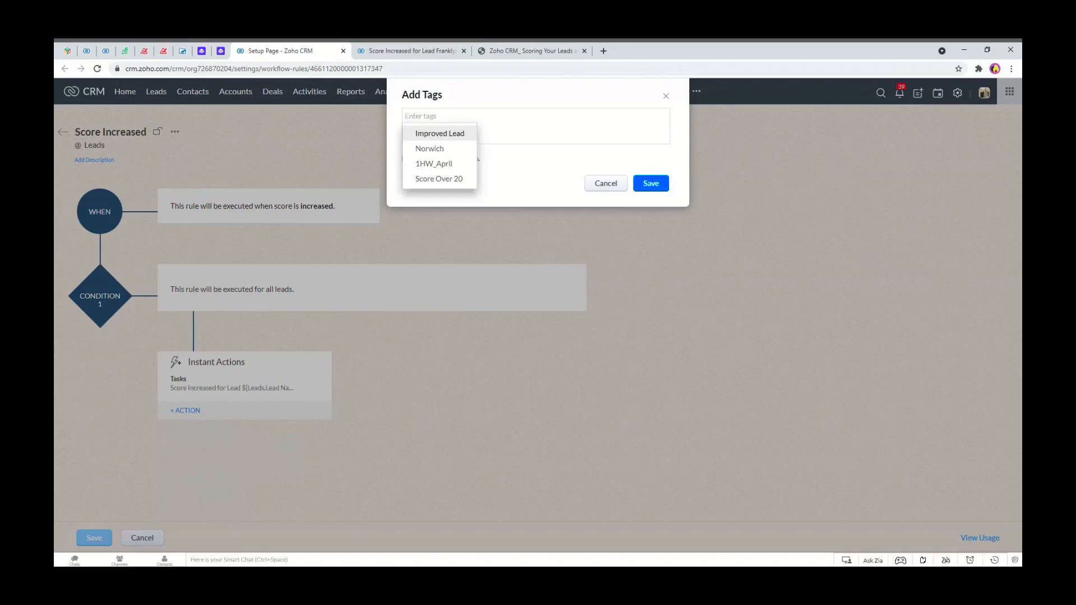
text(Sco)
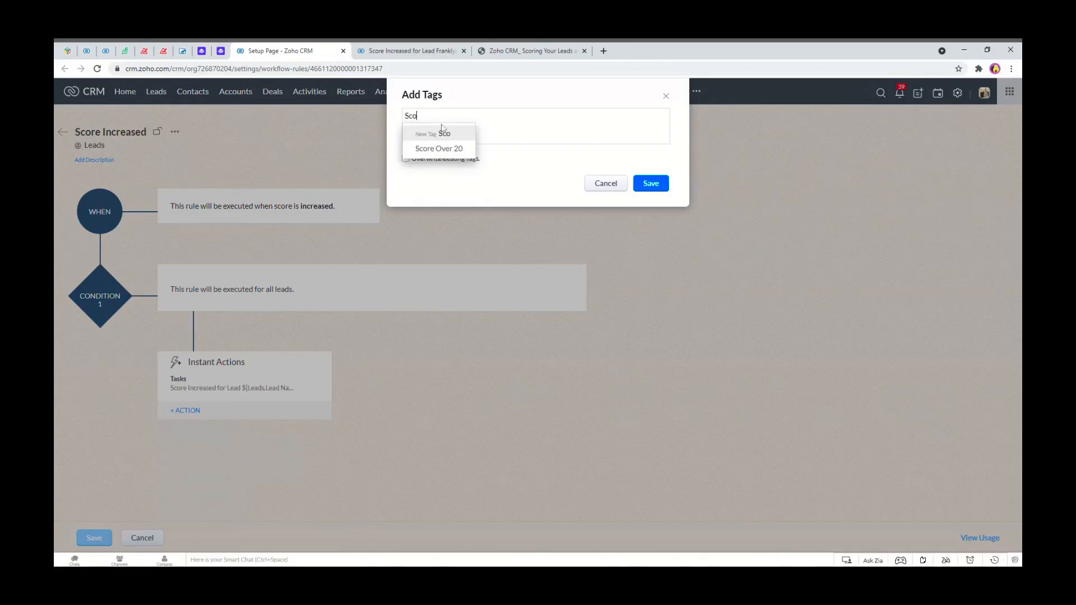
text(re Increased)
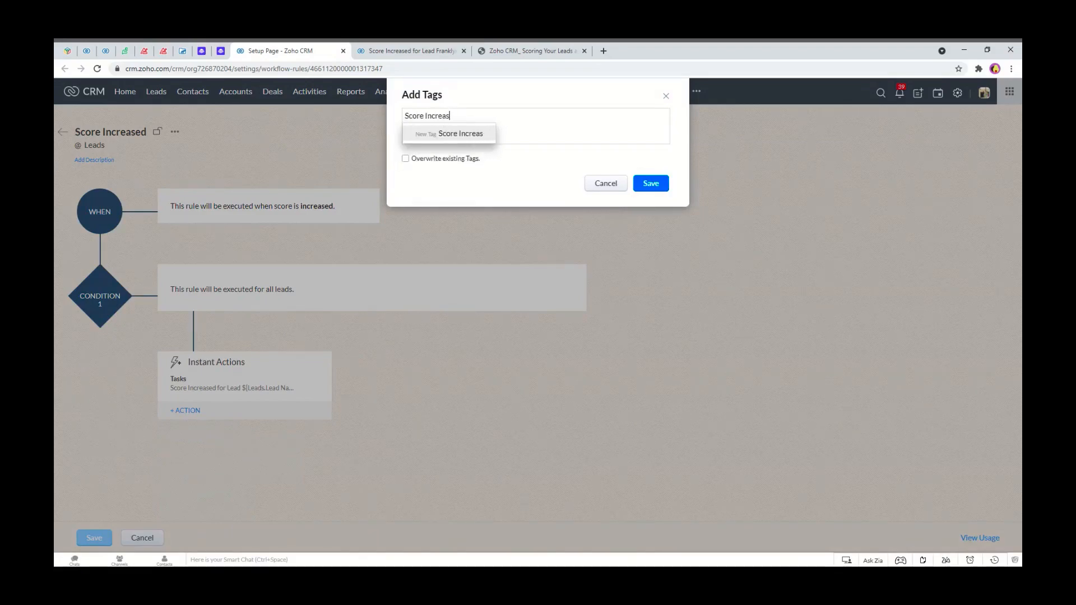
click(459, 140)
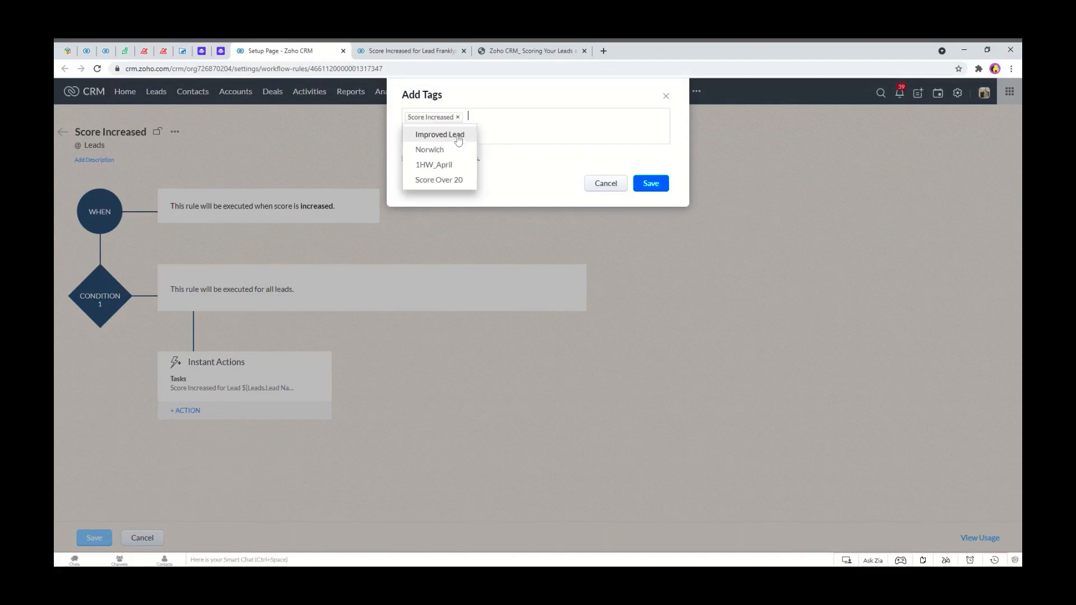
click(651, 183)
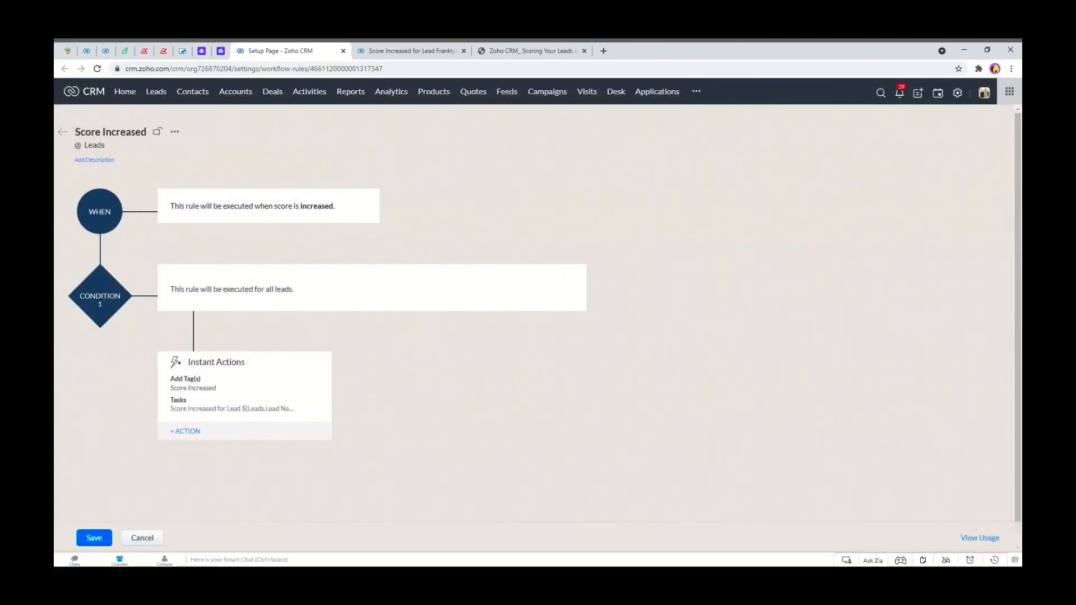
click(94, 539)
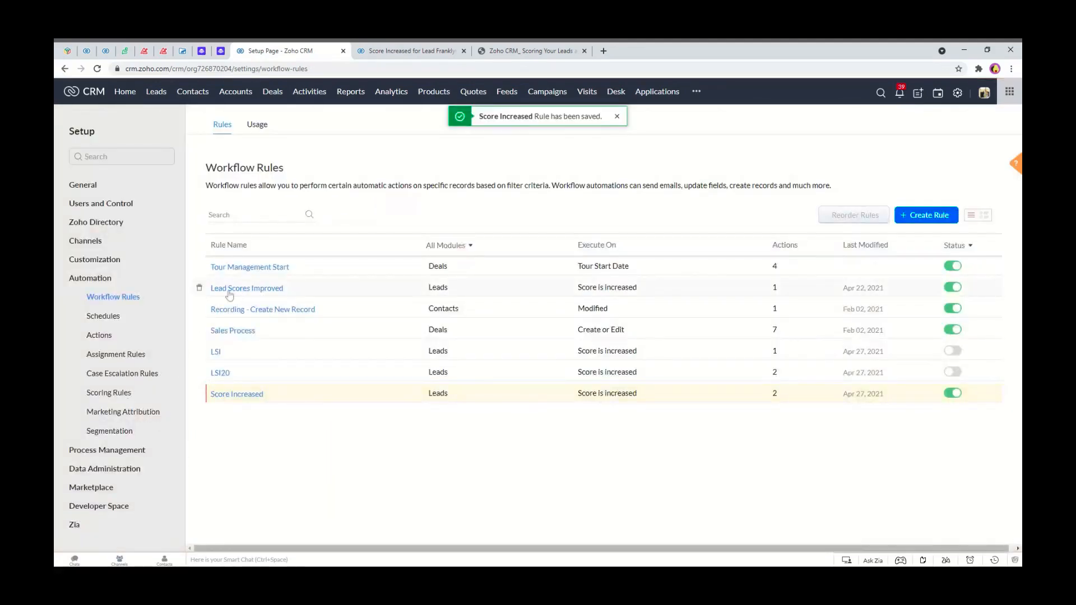
Open the Lead Scores Improved rule without changes and switch that rule's status off.
click(266, 289)
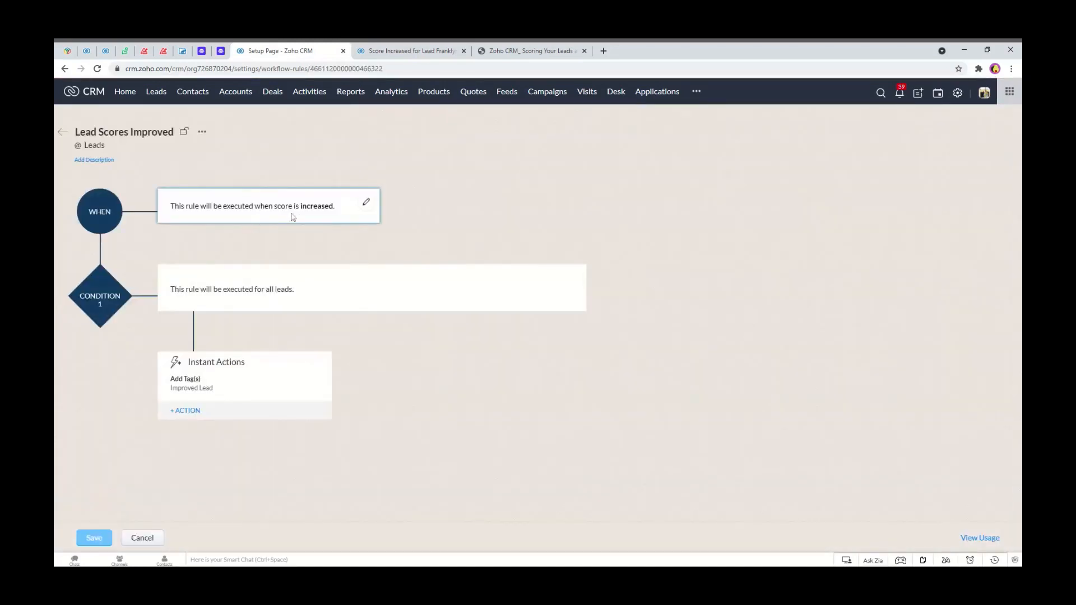
click(140, 538)
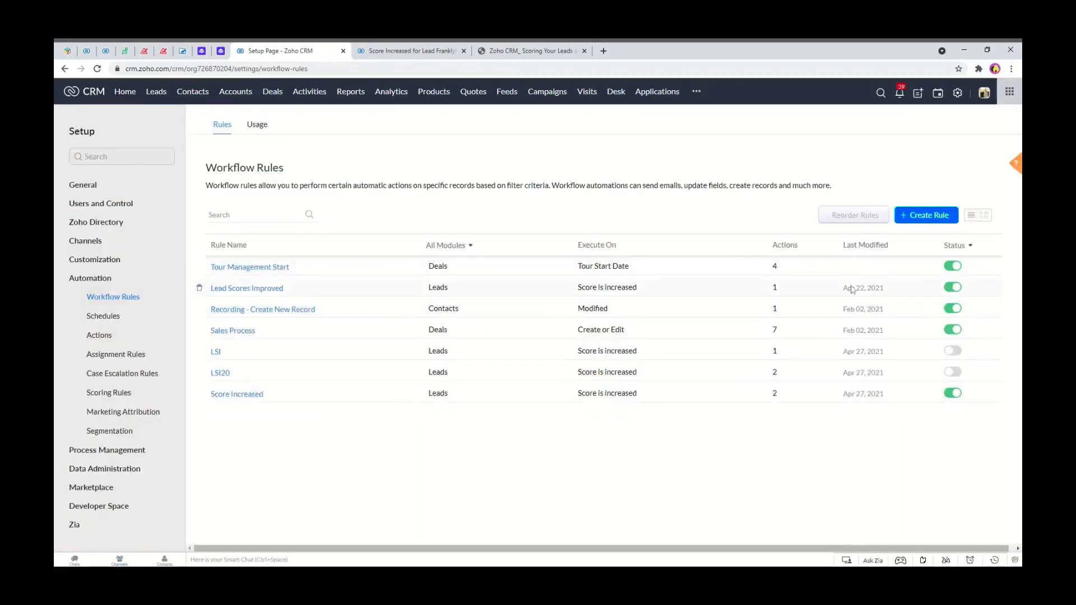
click(952, 287)
click(904, 351)
Open the Bergnaum, Kirlin and Russel lead from the Leads list and set its City to Edinburgh.
click(343, 51)
click(343, 51)
click(155, 94)
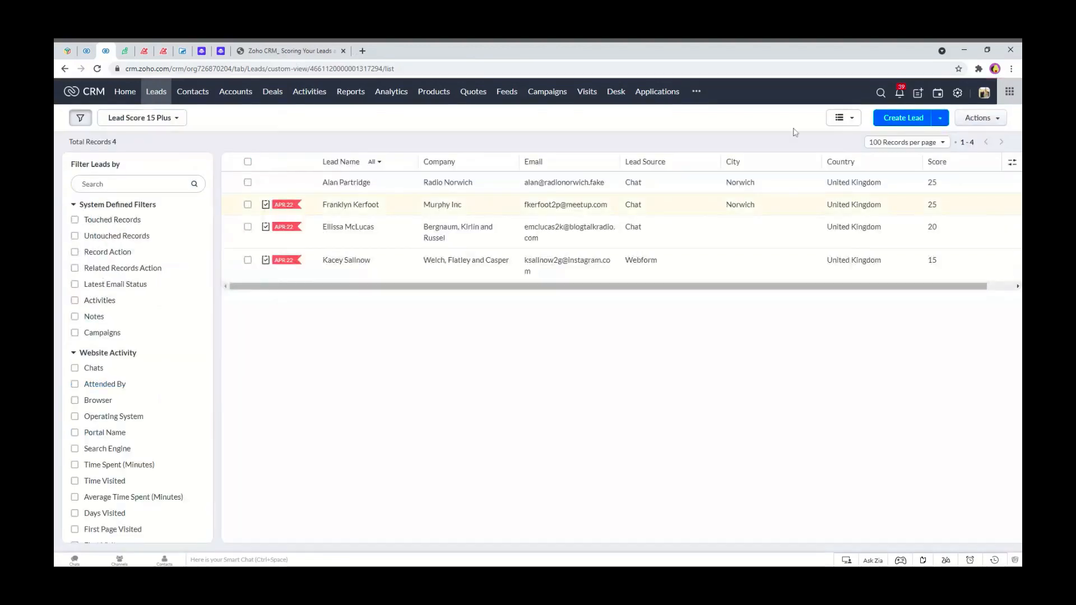
click(348, 227)
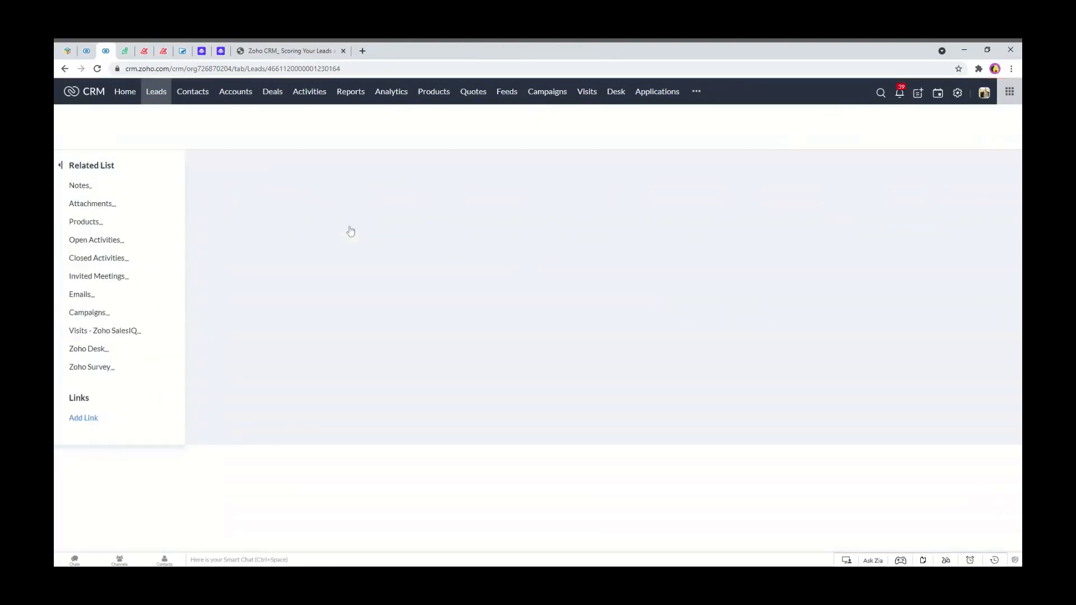
scroll(335, 452, down, 3)
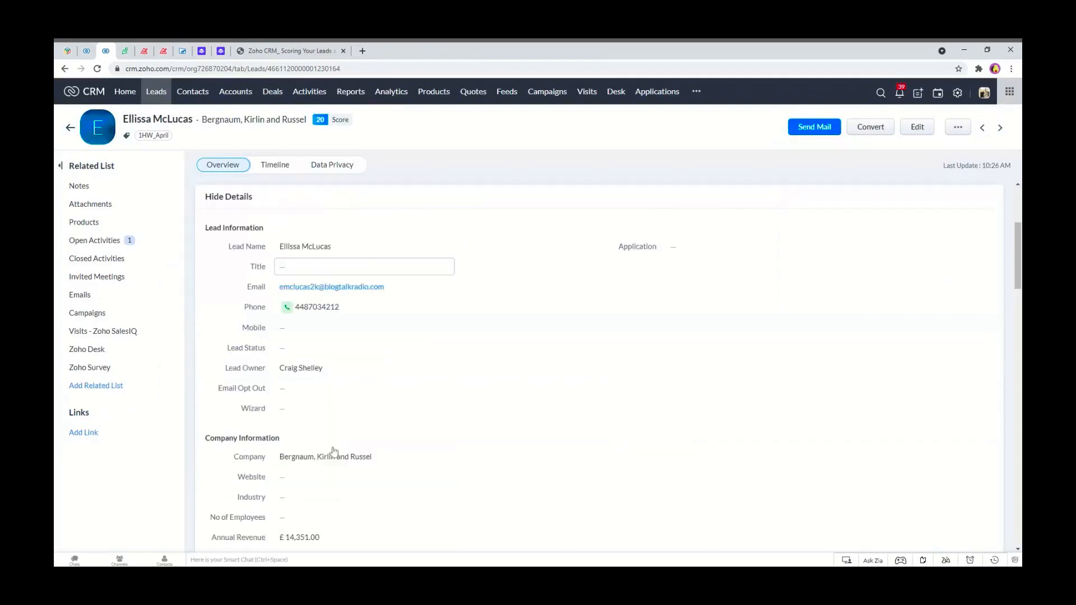
scroll(305, 477, down, 1)
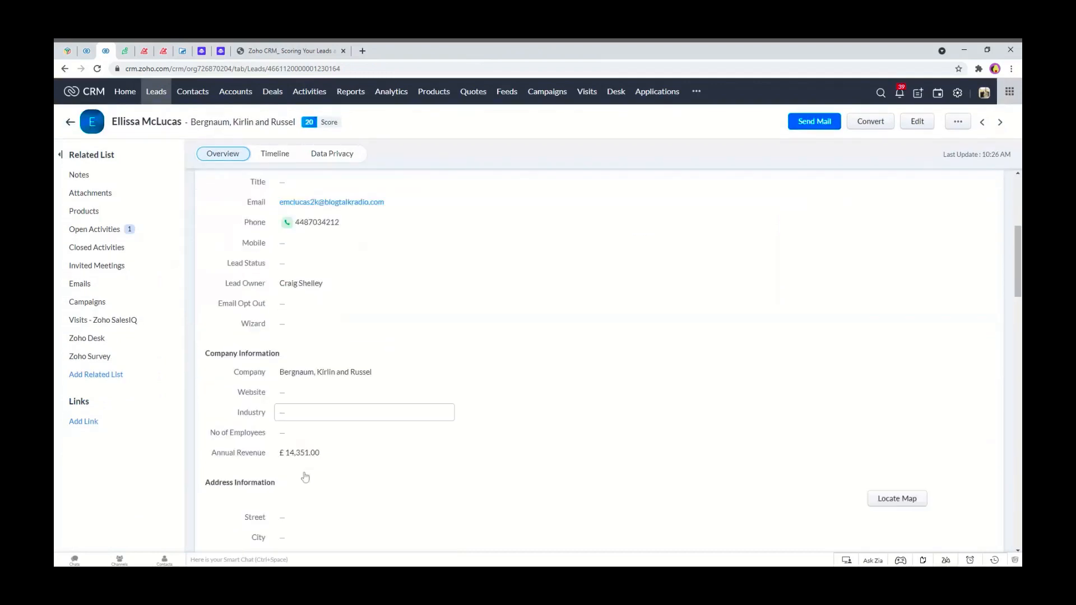
click(298, 458)
text(Edinburgh)
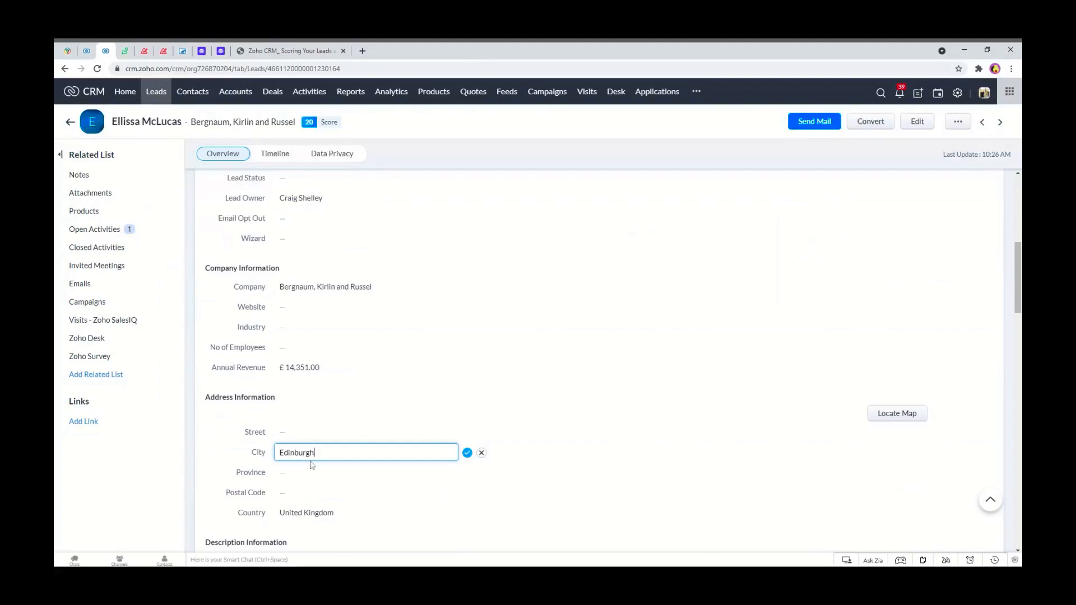
click(469, 454)
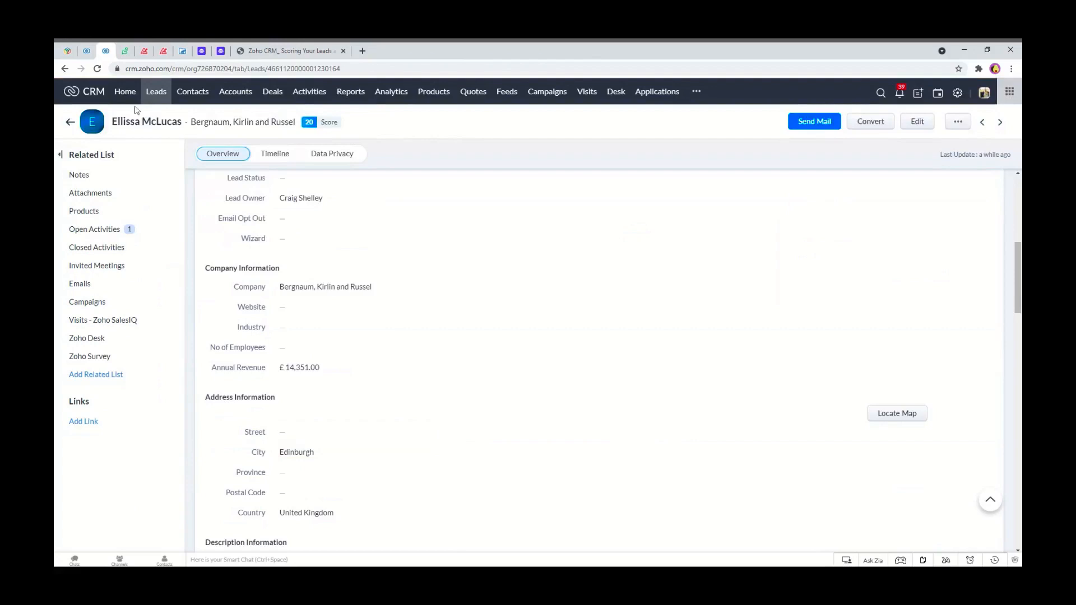
Reload the Bergnaum, Kirlin and Russel lead and review its Timeline history and open activities.
click(97, 68)
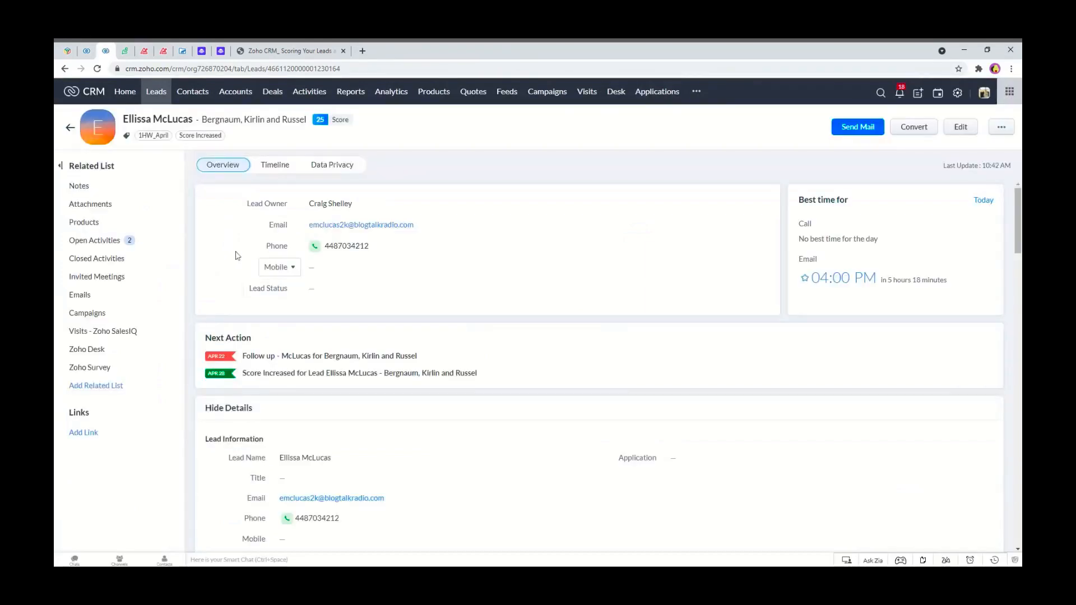
click(284, 167)
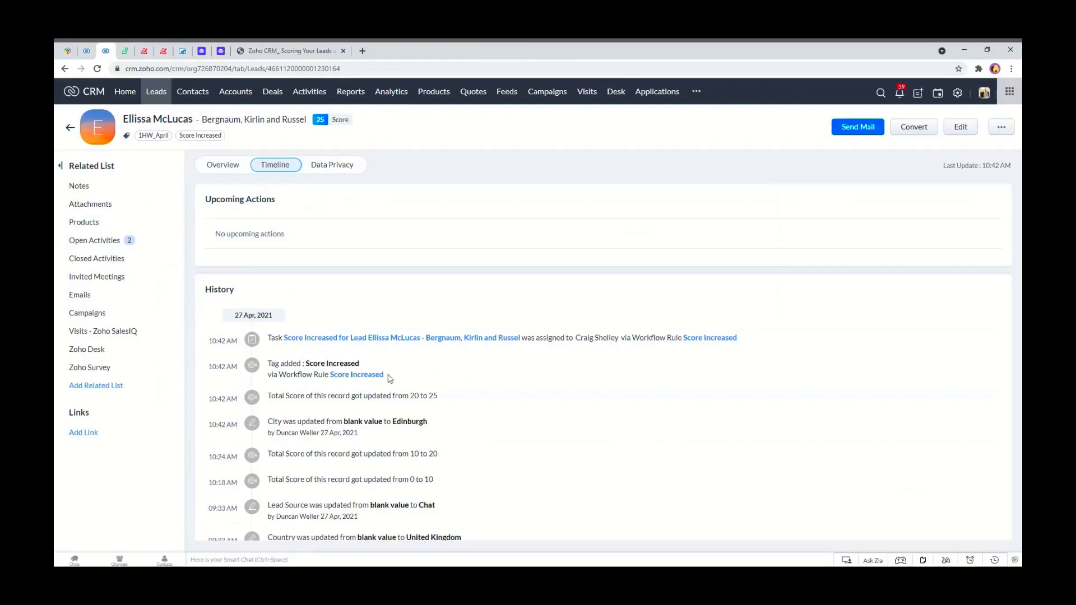
drag(438, 396, 398, 396)
click(434, 407)
drag(364, 434, 200, 348)
click(473, 423)
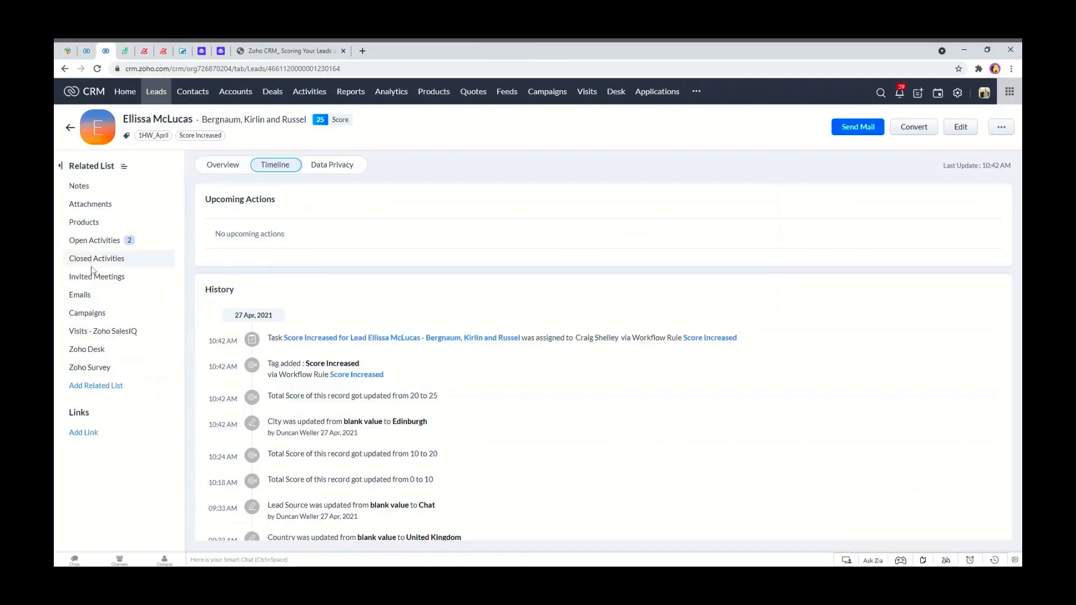
click(90, 240)
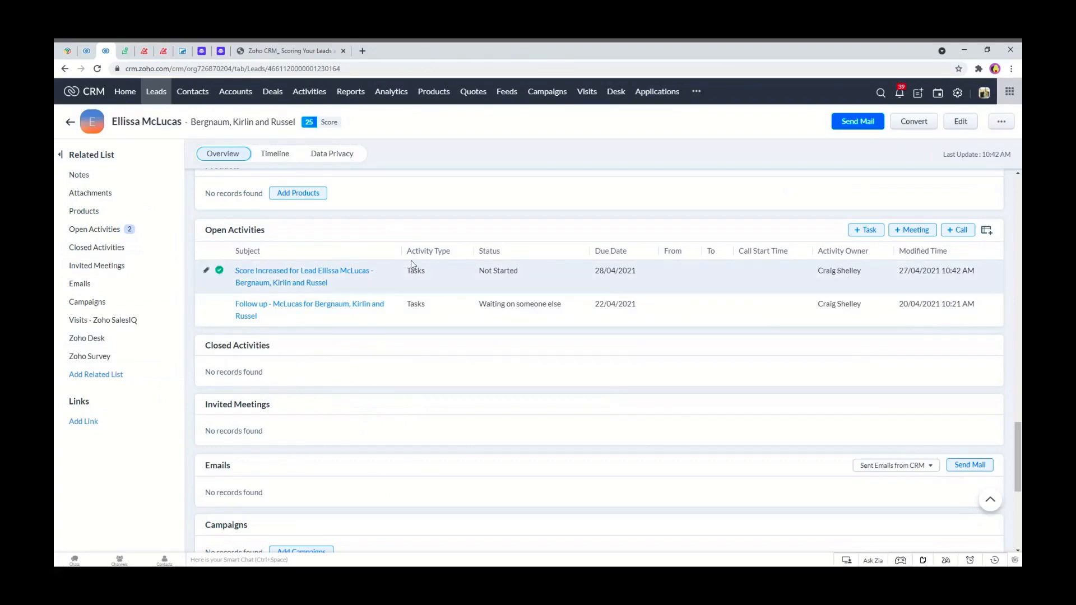
Create a Leads workflow rule named Score Over 20 that runs based on score when it is increased.
click(88, 50)
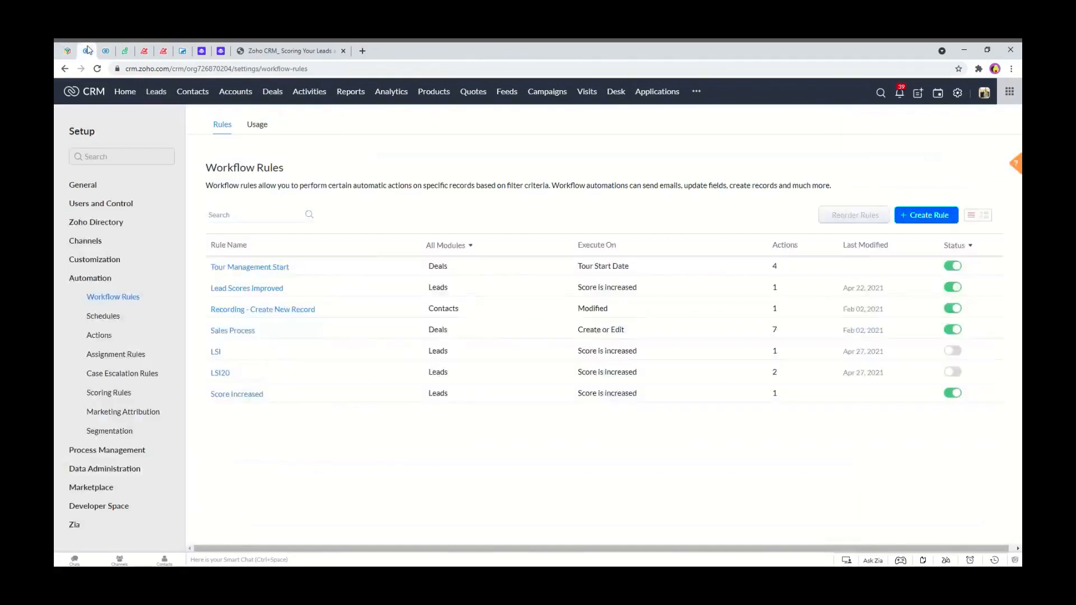
click(925, 219)
click(500, 131)
click(502, 176)
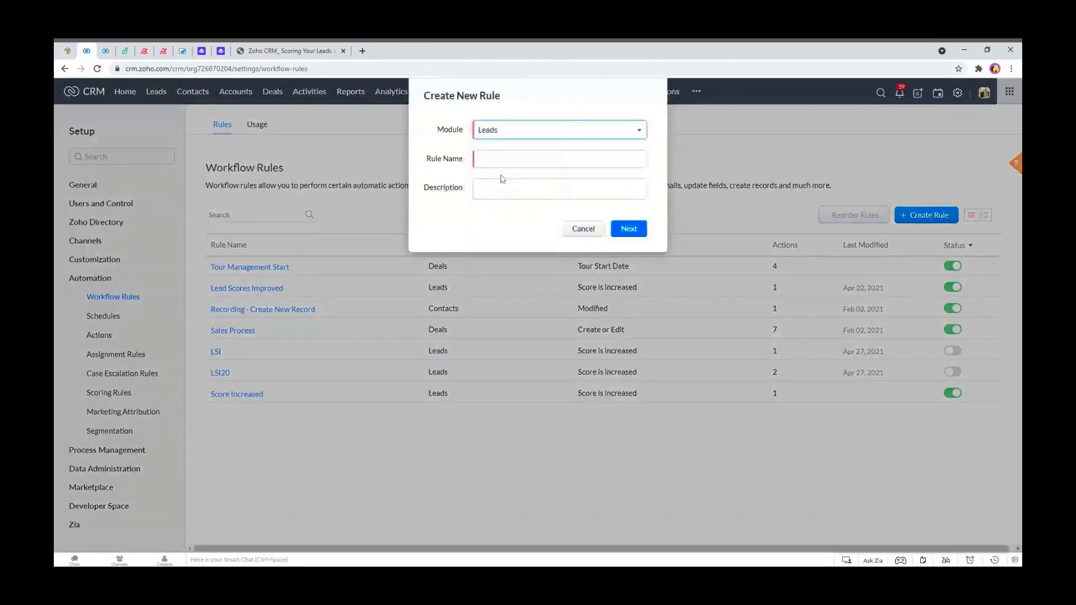
click(495, 158)
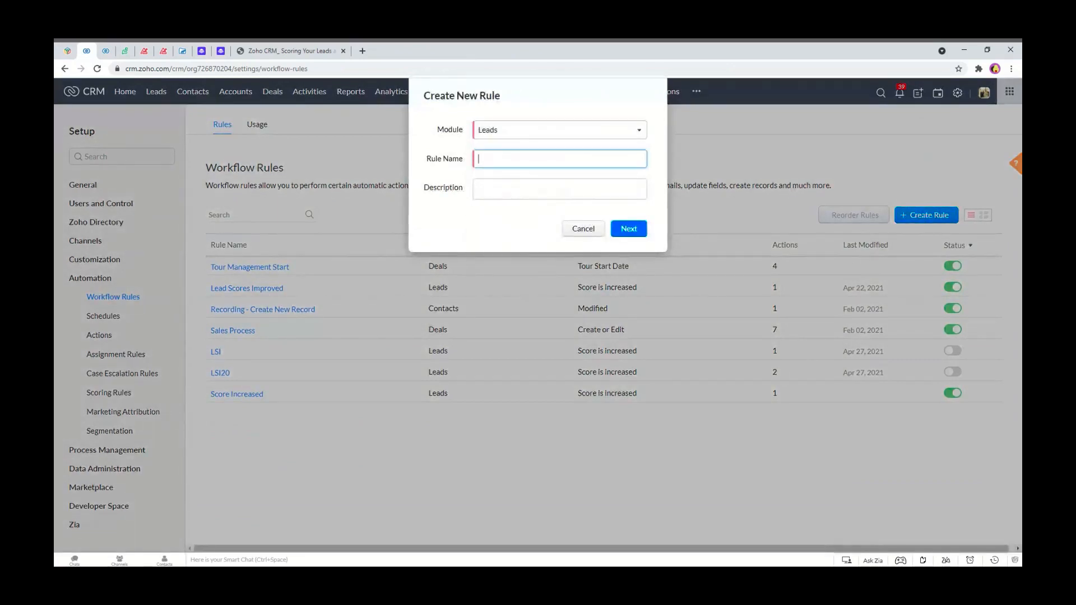
text(Score Over 20)
click(637, 235)
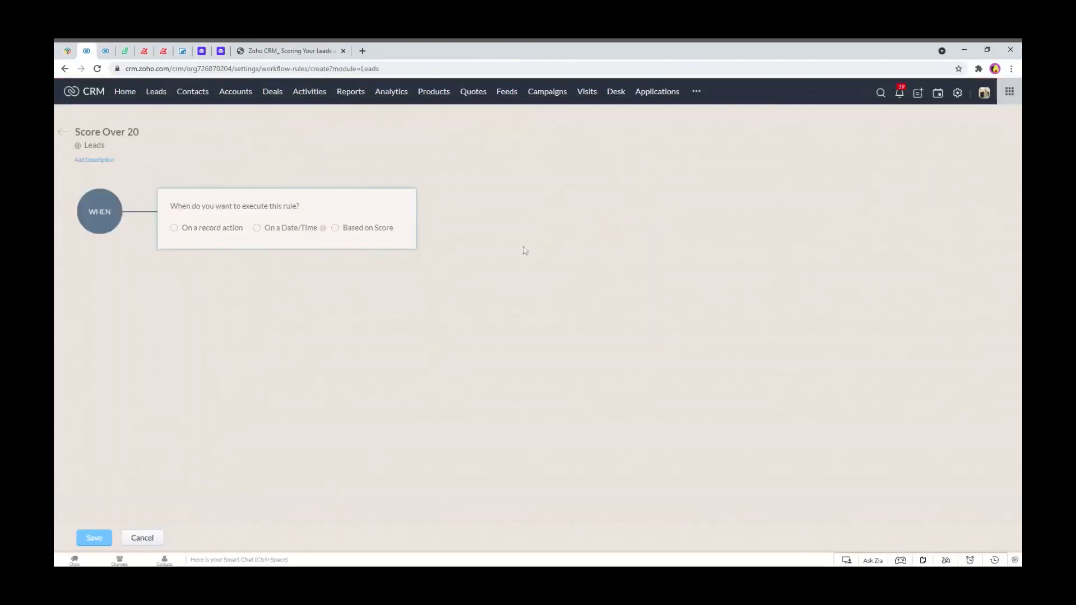
click(335, 229)
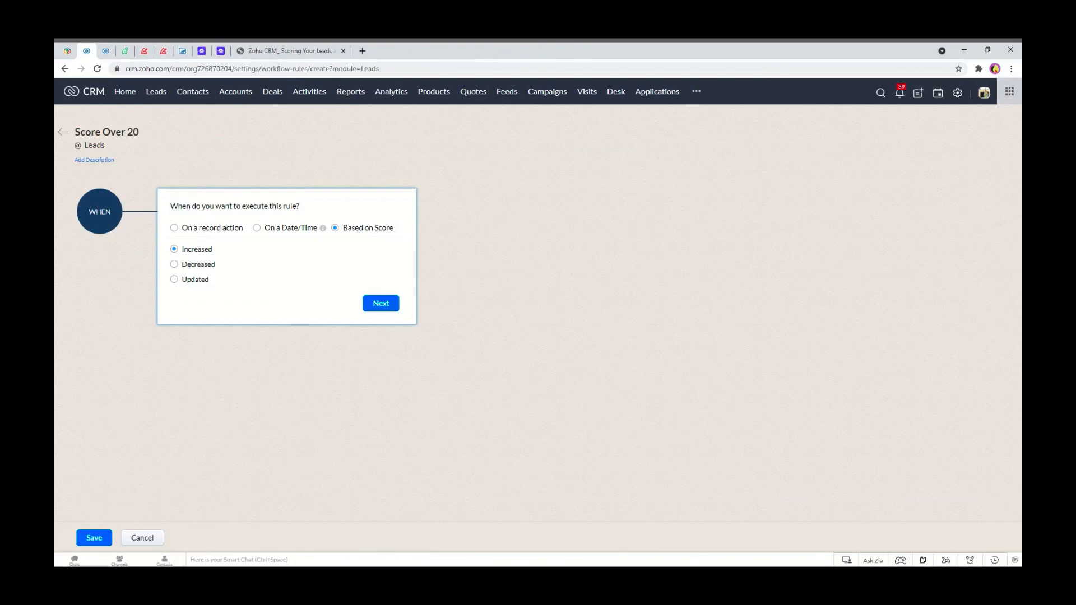
click(381, 303)
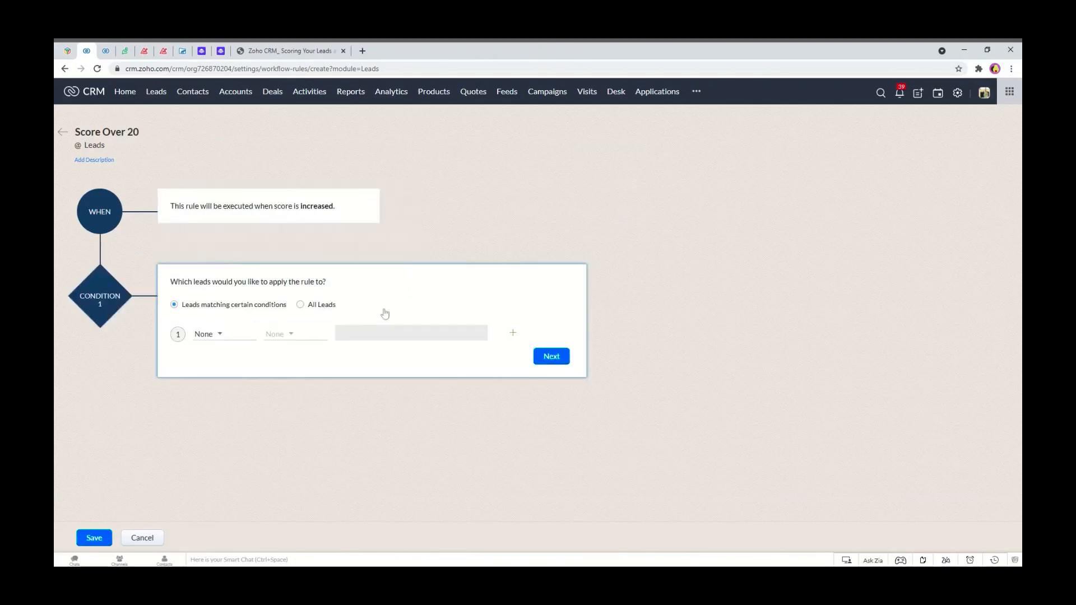
Set the Score Over 20 rule's condition to leads whose Score is greater than 20.
click(217, 334)
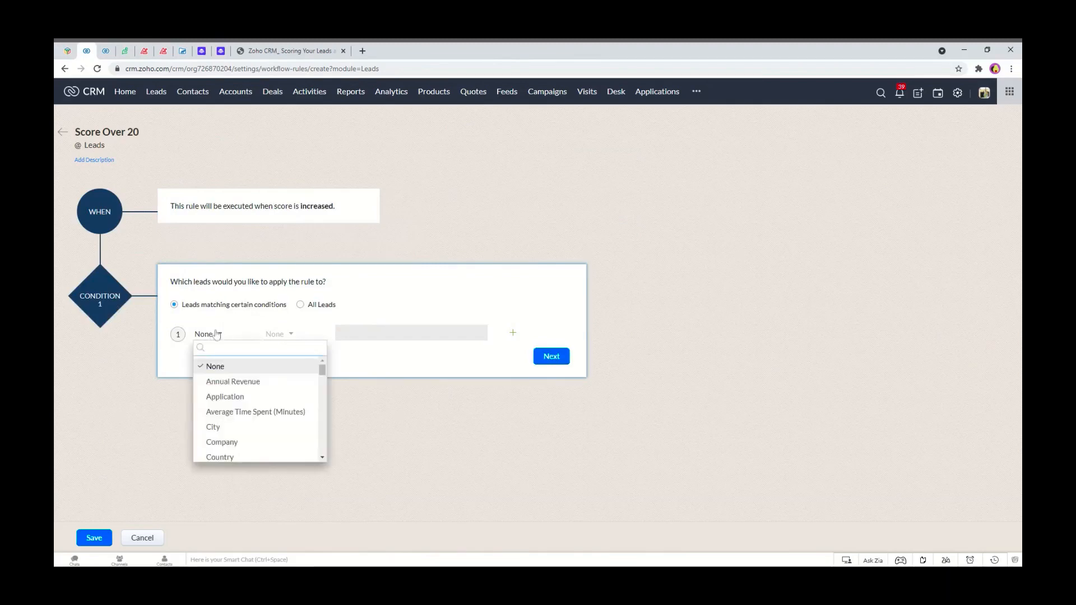
text(scor)
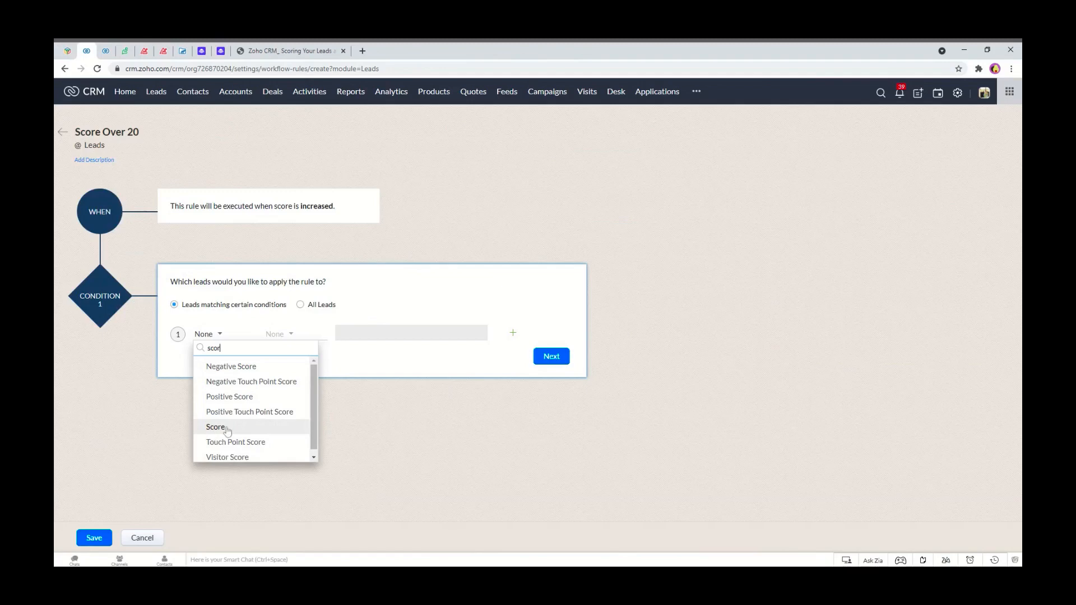
click(226, 429)
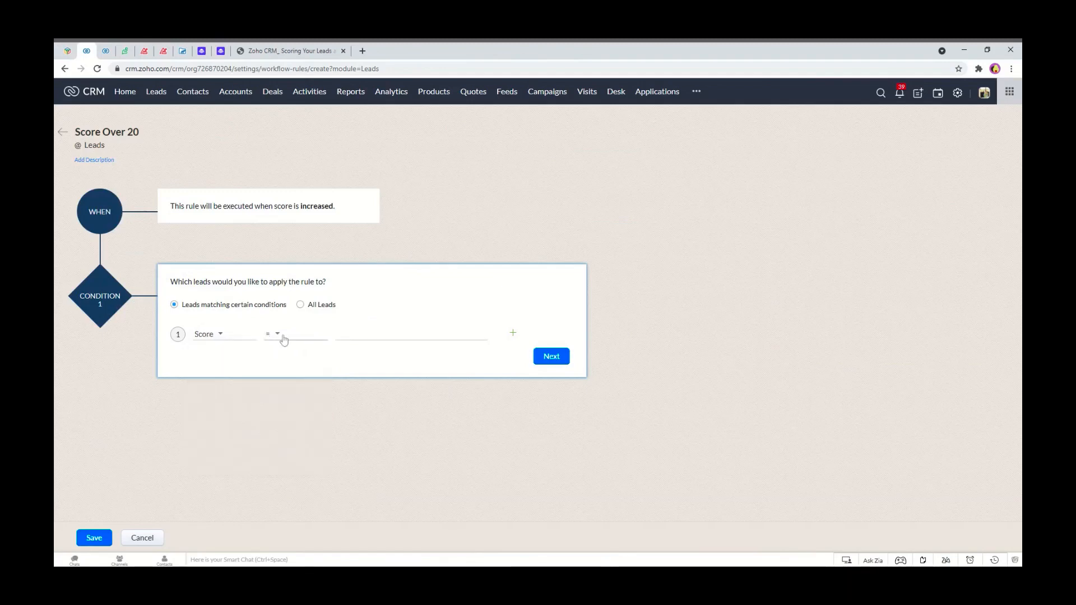
click(284, 339)
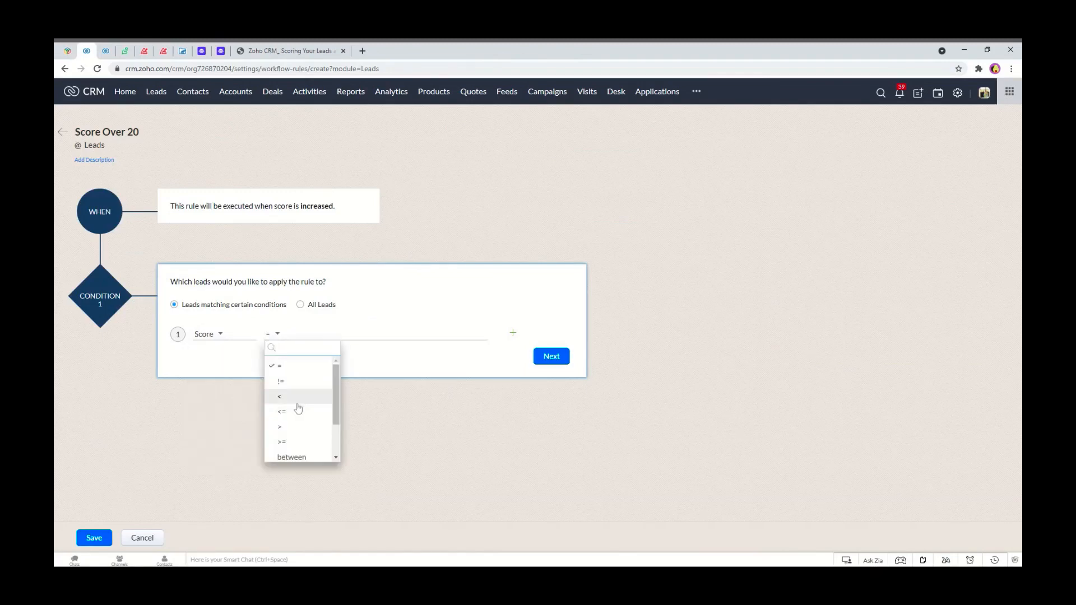
click(296, 427)
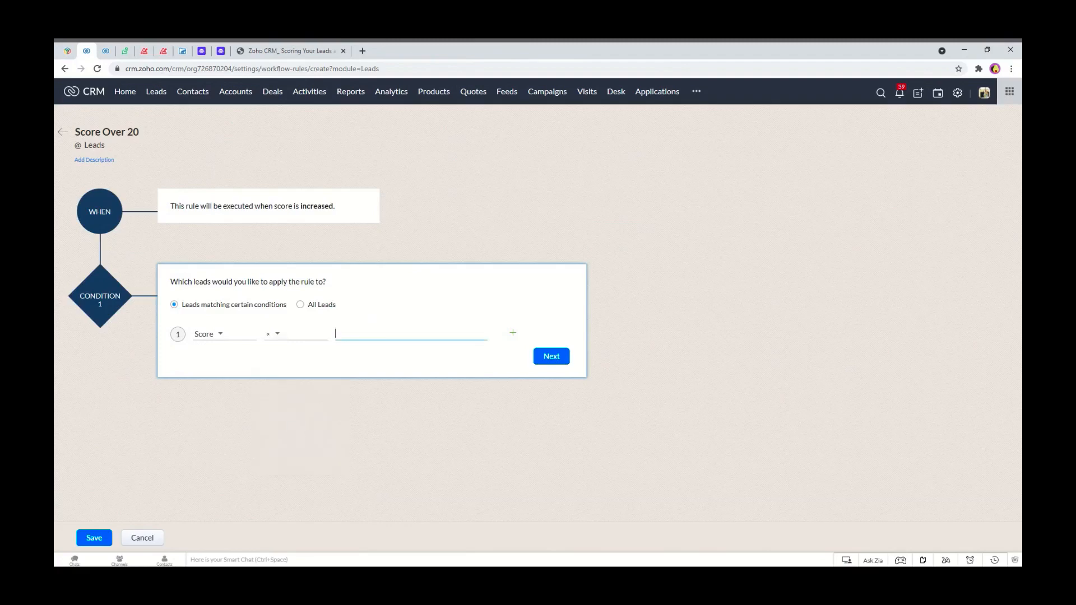
text(20)
click(565, 355)
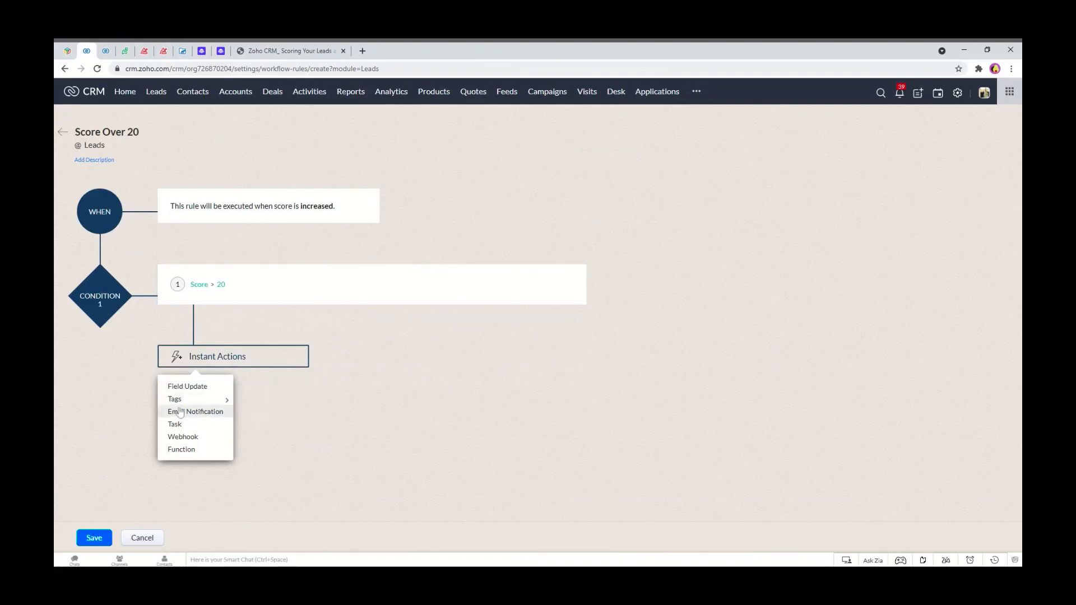
Add a new task action titled Score Over 20 for ${Leads.Lead Name}, due trigger date plus 1 day, notifying the assignee, and save the rule.
click(185, 424)
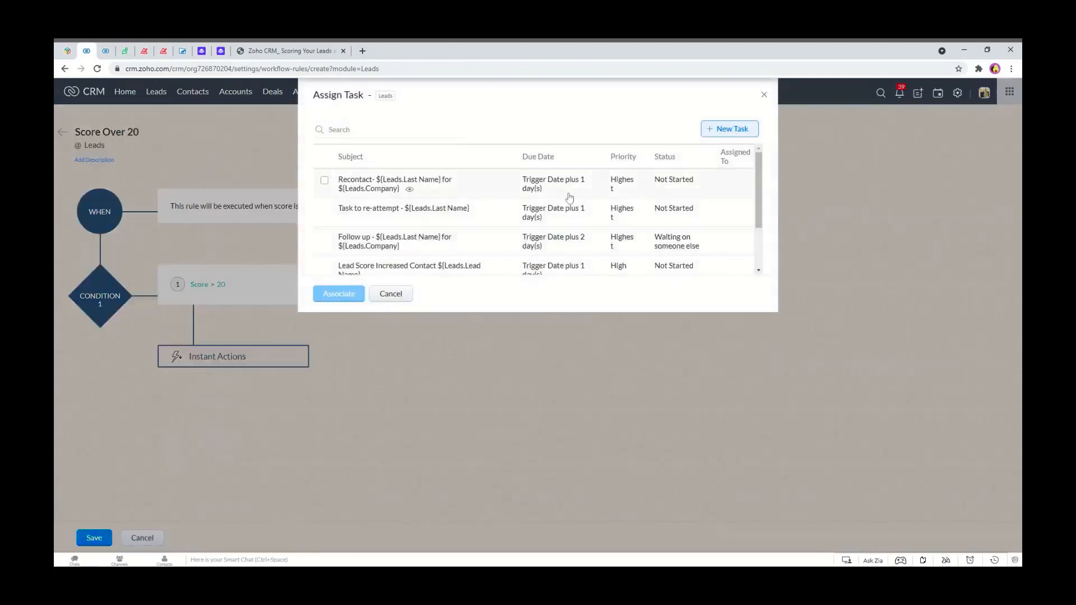
click(731, 128)
text(Score Over 20 for)
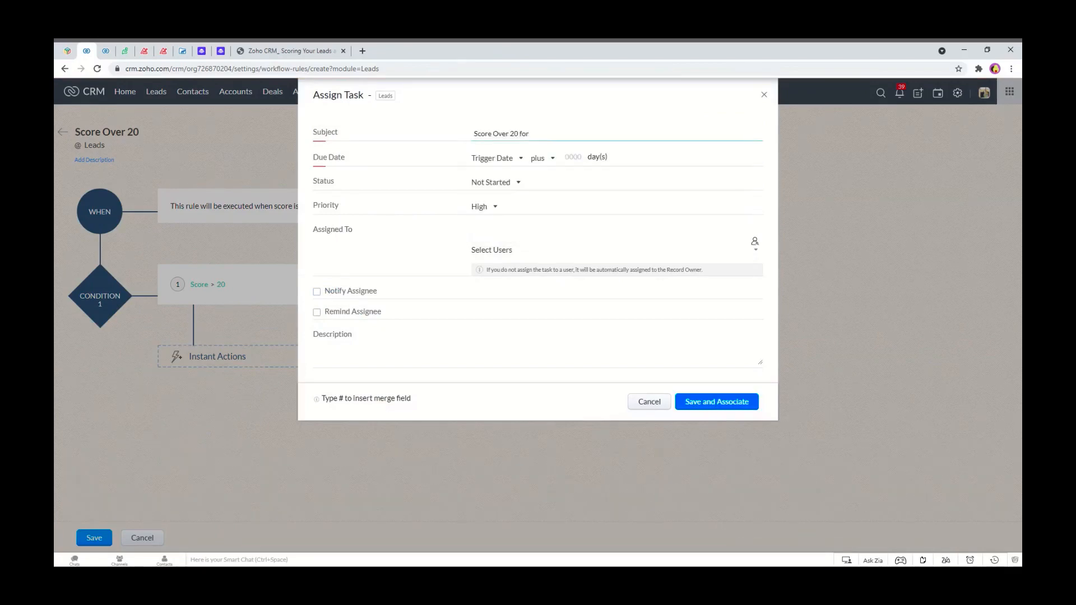
text( #lead n)
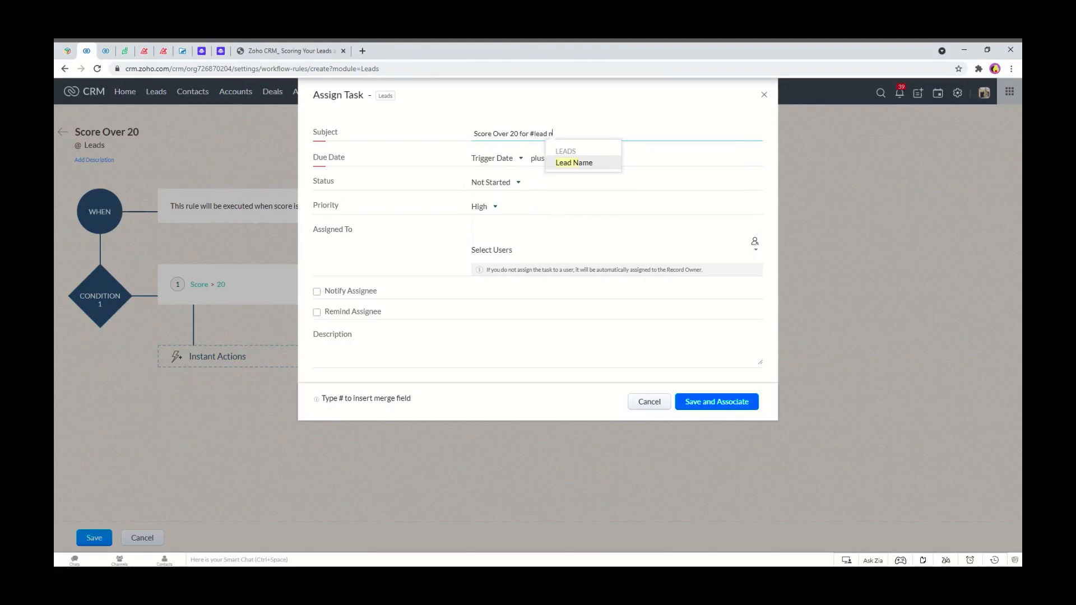
click(564, 164)
click(565, 157)
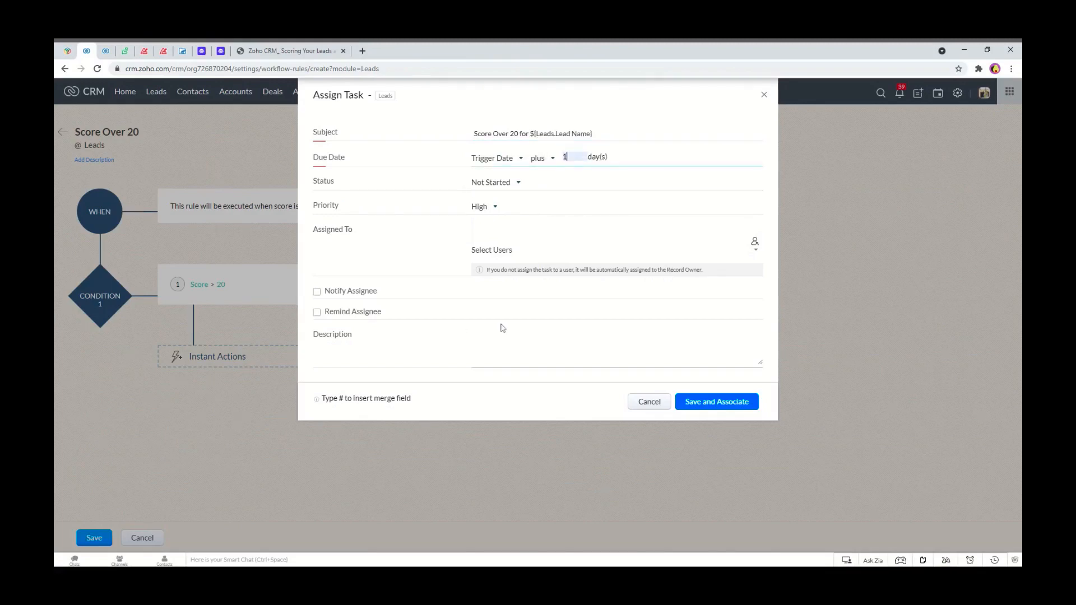
click(354, 296)
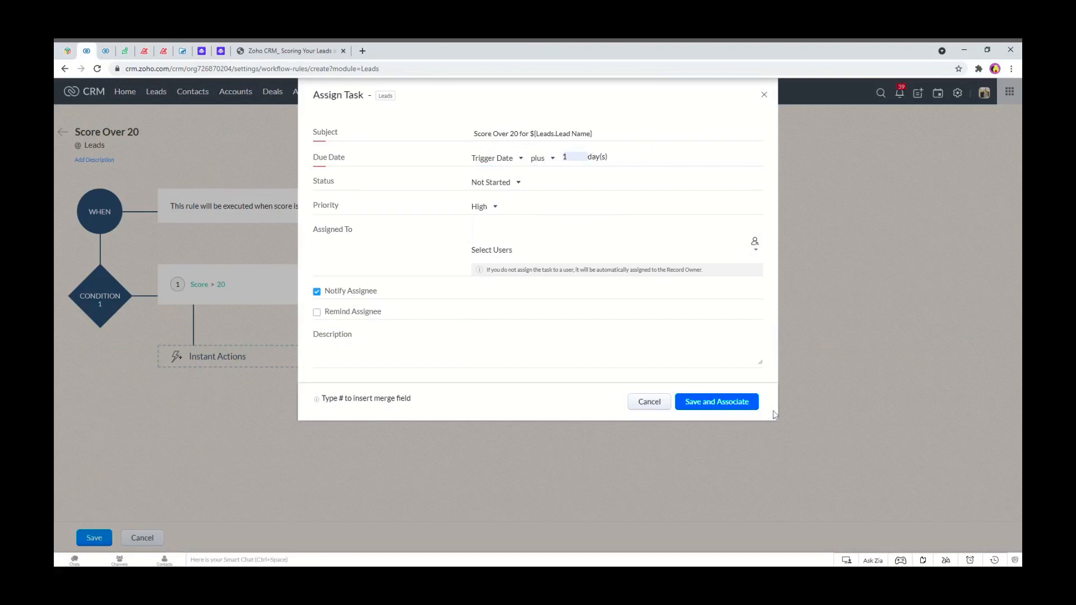
click(700, 402)
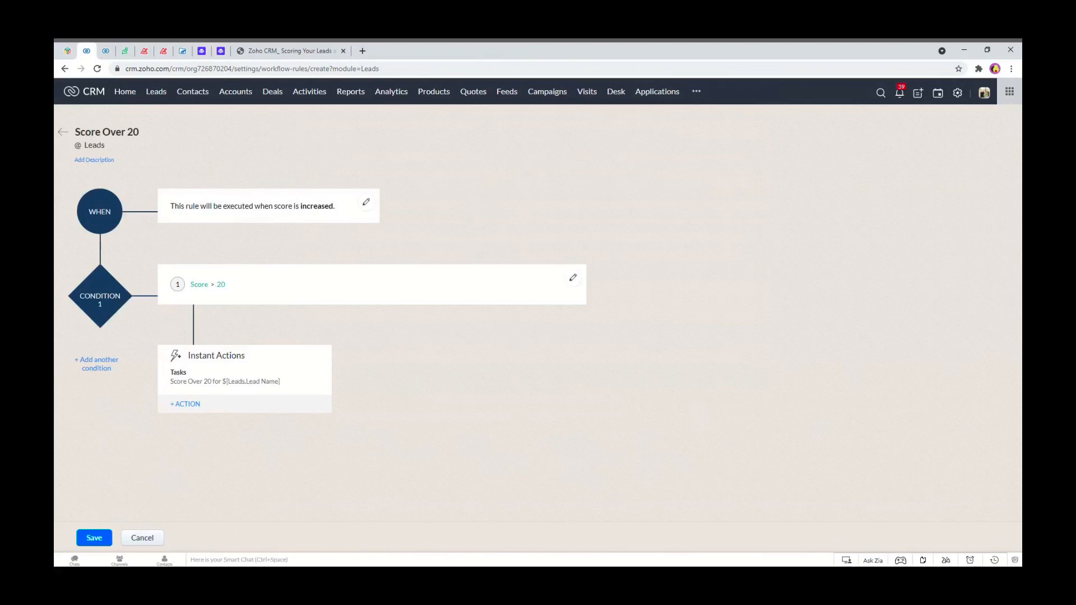
click(96, 543)
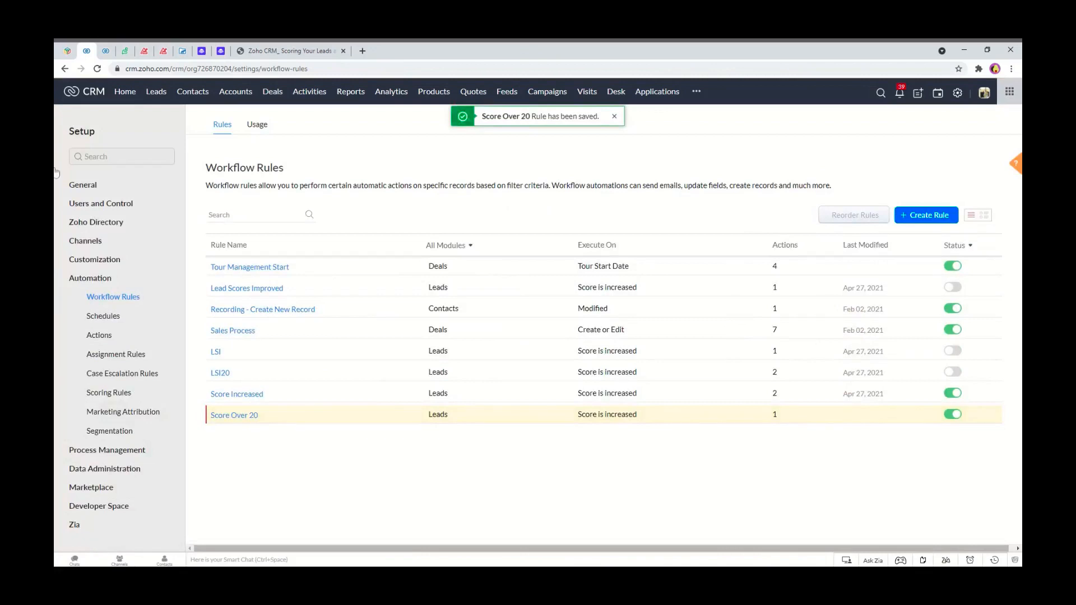
Open the Welch, Flatley and Casper lead from the Leads list and set its City to Norwich.
click(105, 50)
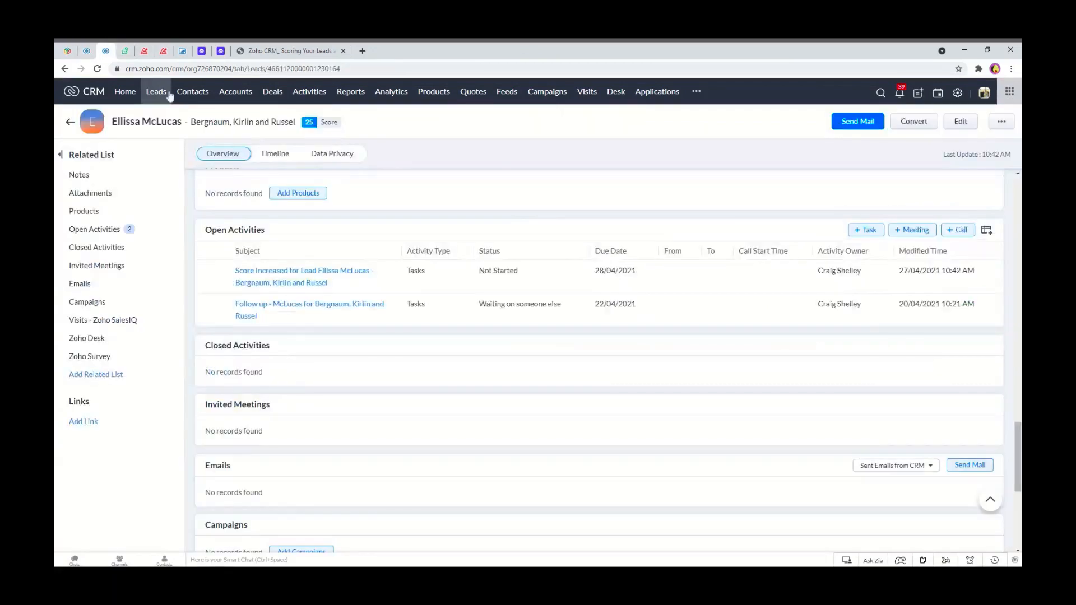
click(70, 122)
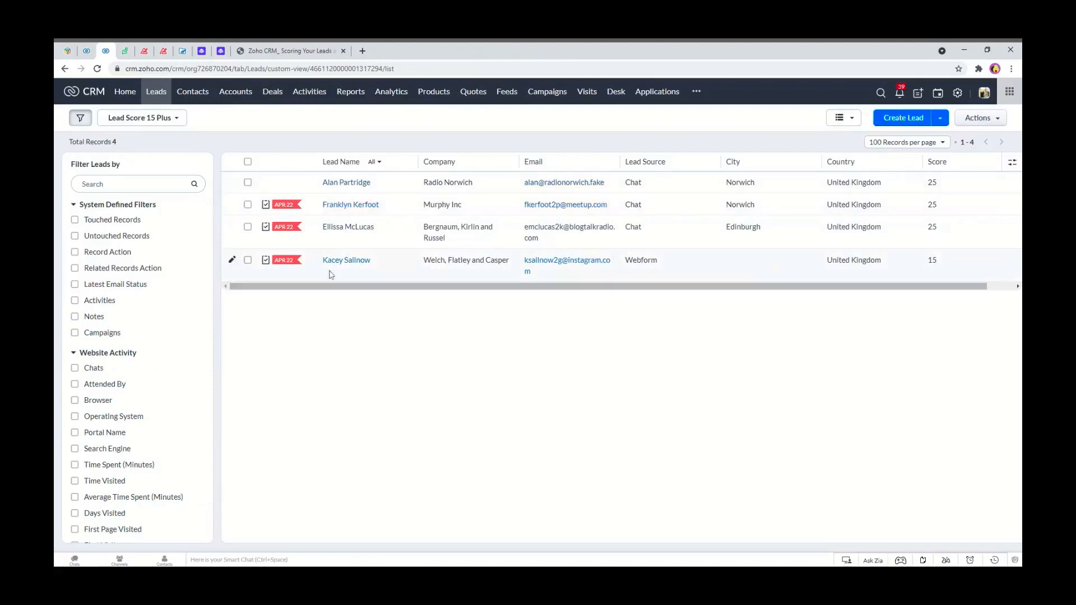
click(350, 259)
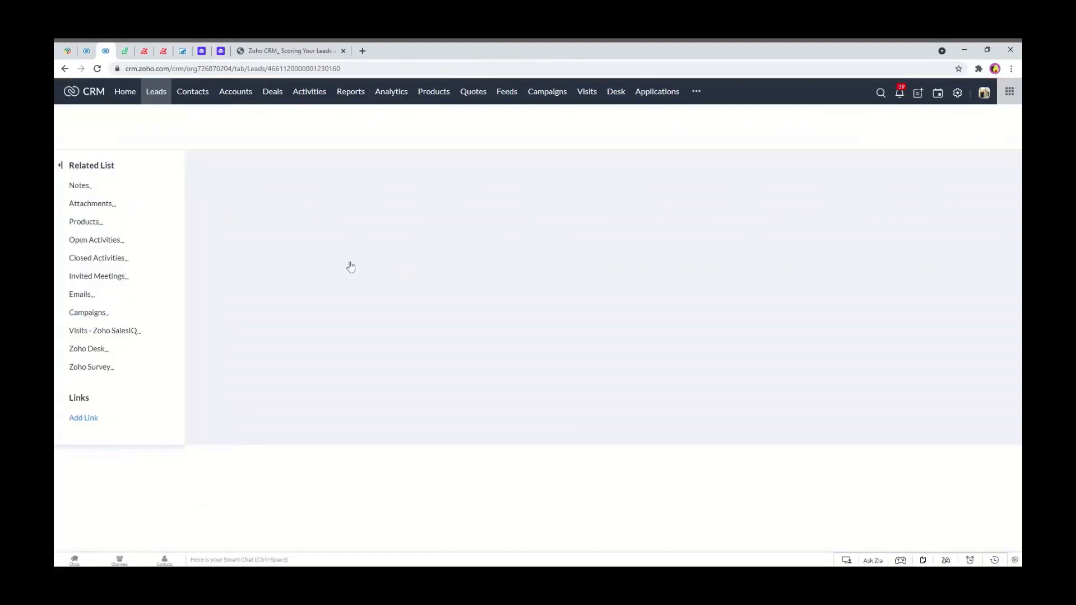
scroll(348, 269, down, 5)
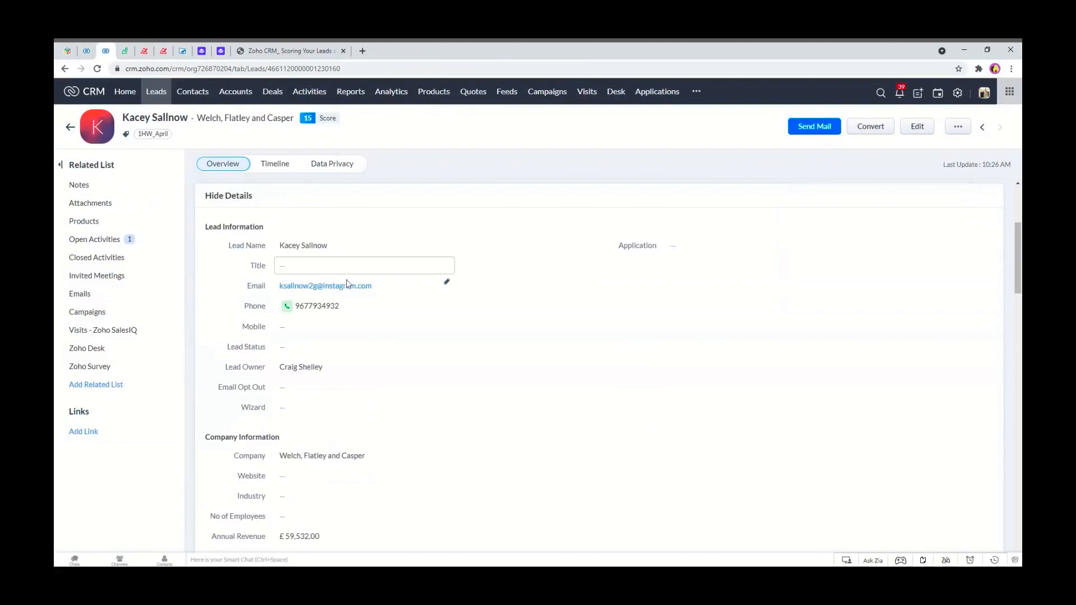
scroll(328, 426, down, 3)
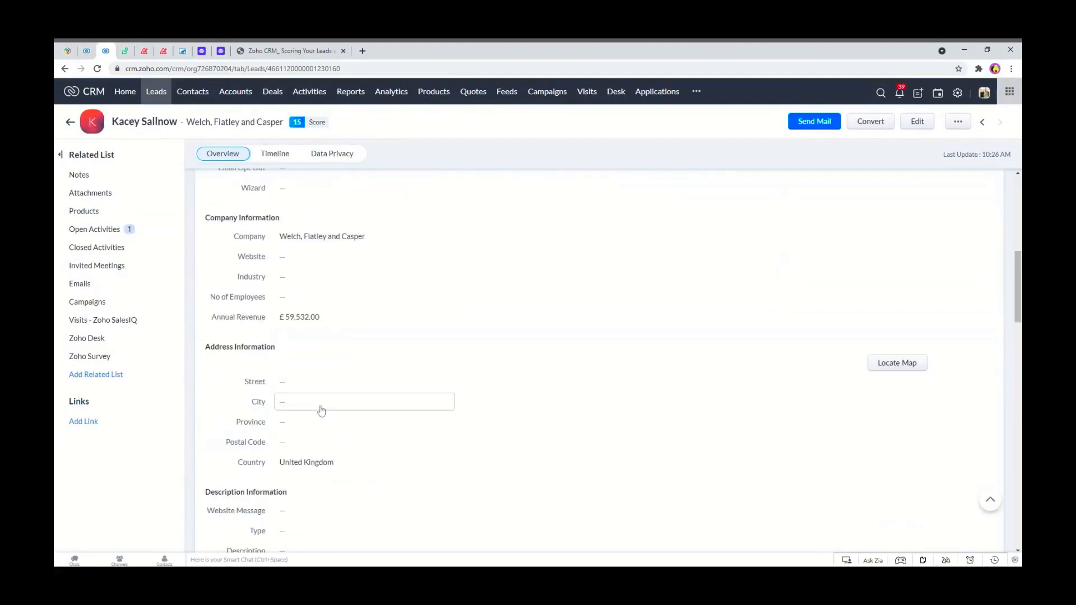
click(307, 406)
text(Norwich)
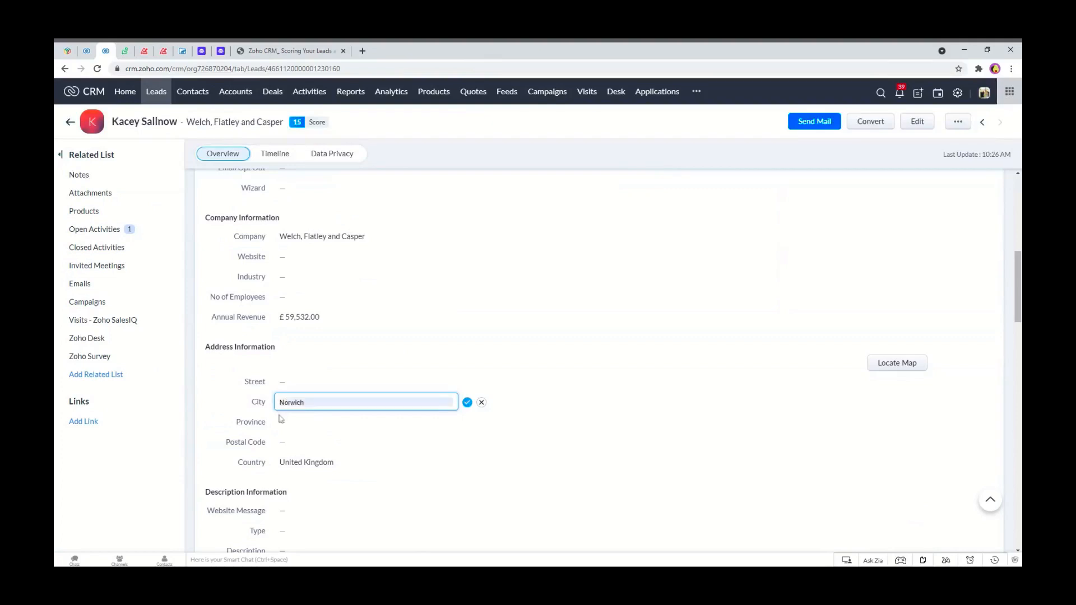
click(281, 420)
scroll(294, 429, down, 2)
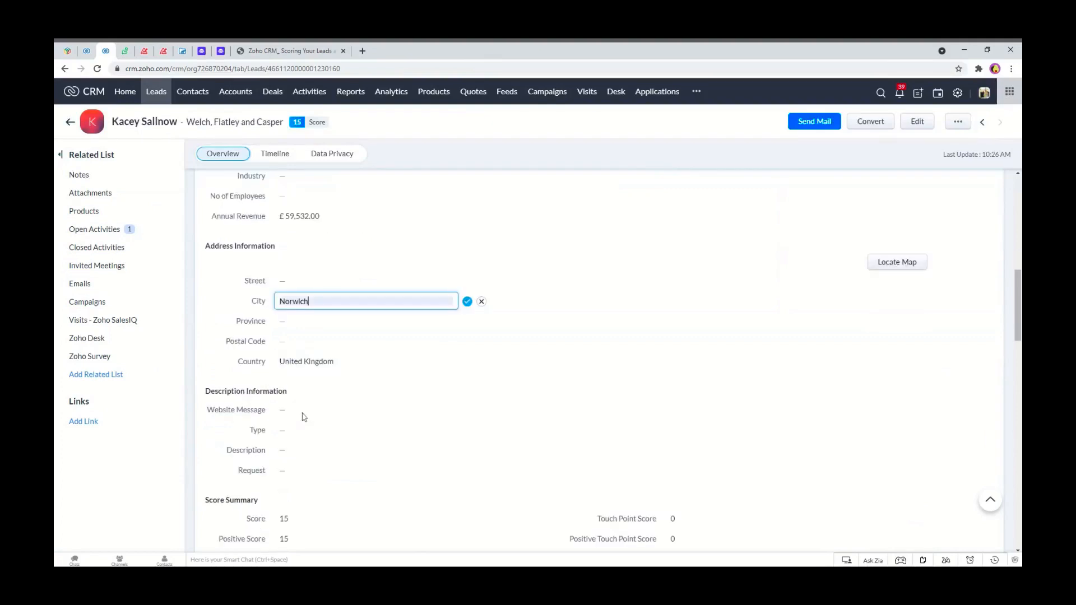
click(467, 302)
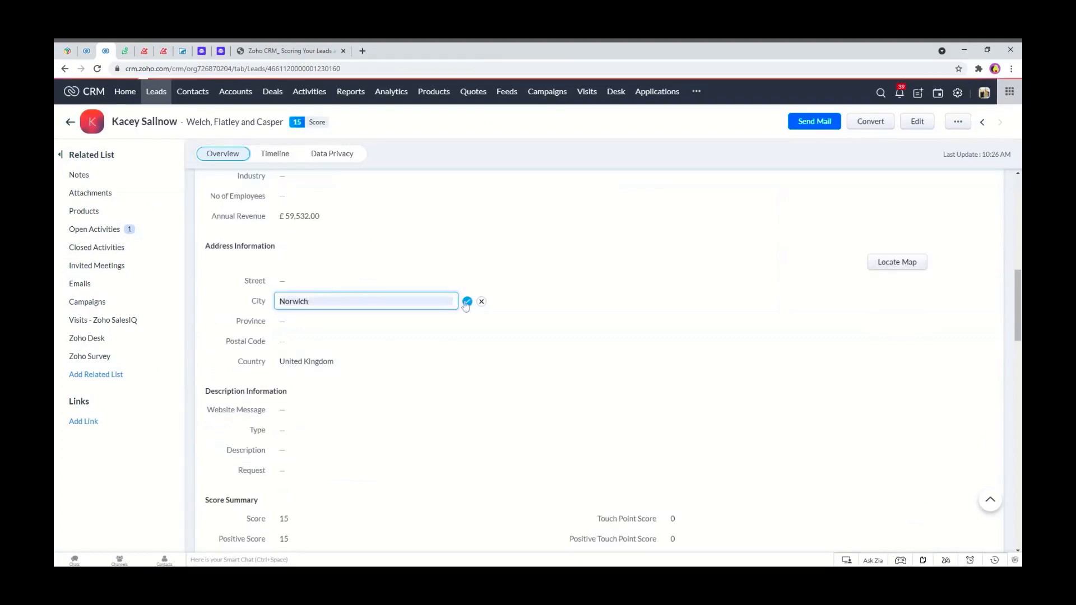
click(305, 347)
click(481, 342)
Change the same lead's Lead Source from Webform to Chat and save the field.
scroll(476, 353, down, 3)
scroll(476, 358, down, 12)
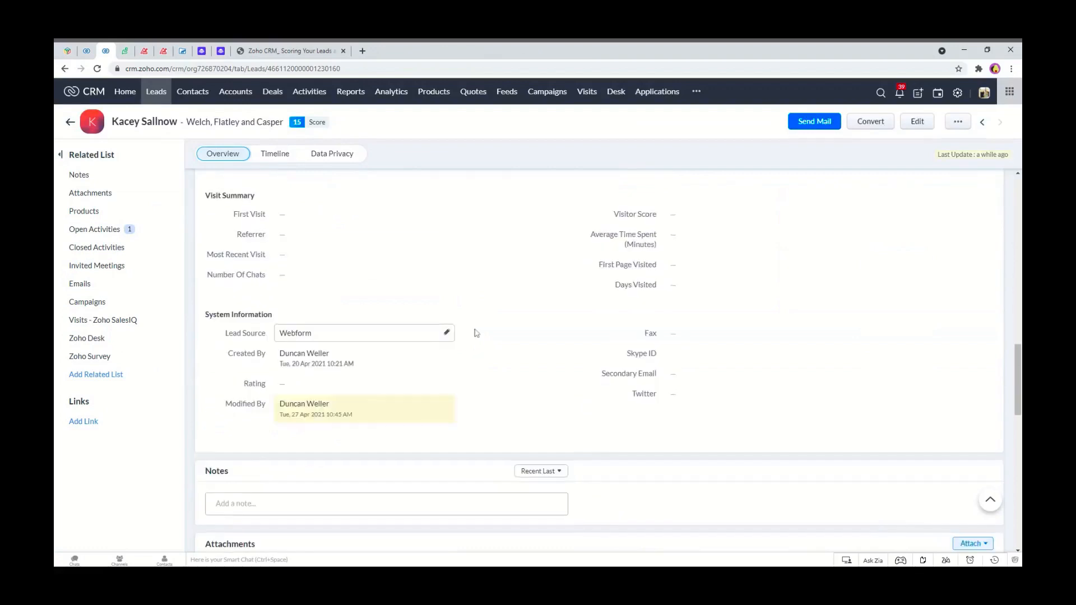
scroll(476, 332, up, 6)
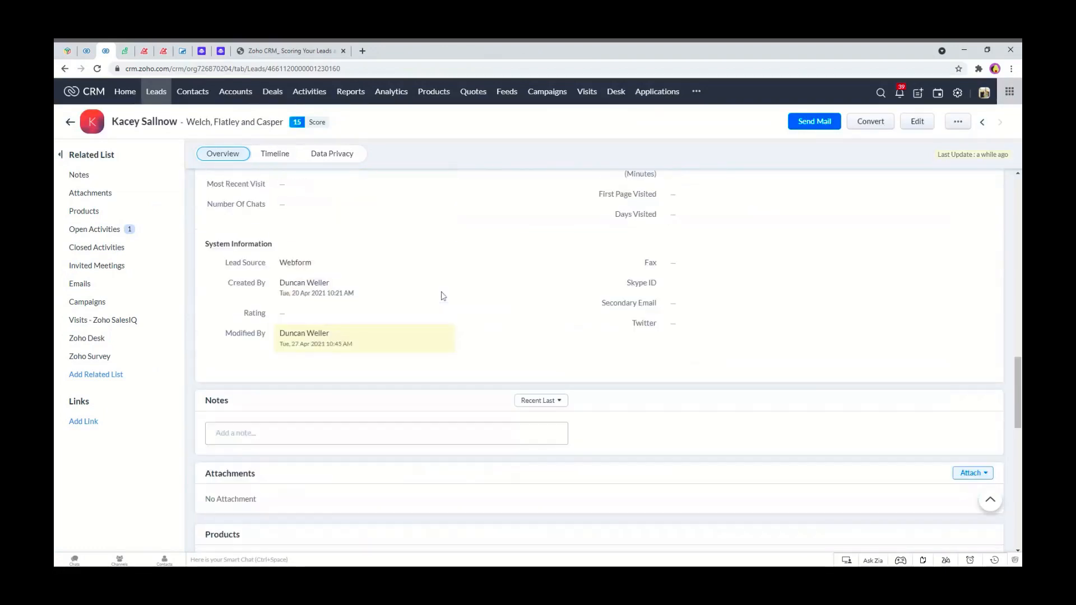
click(348, 334)
click(348, 334)
key(Up)
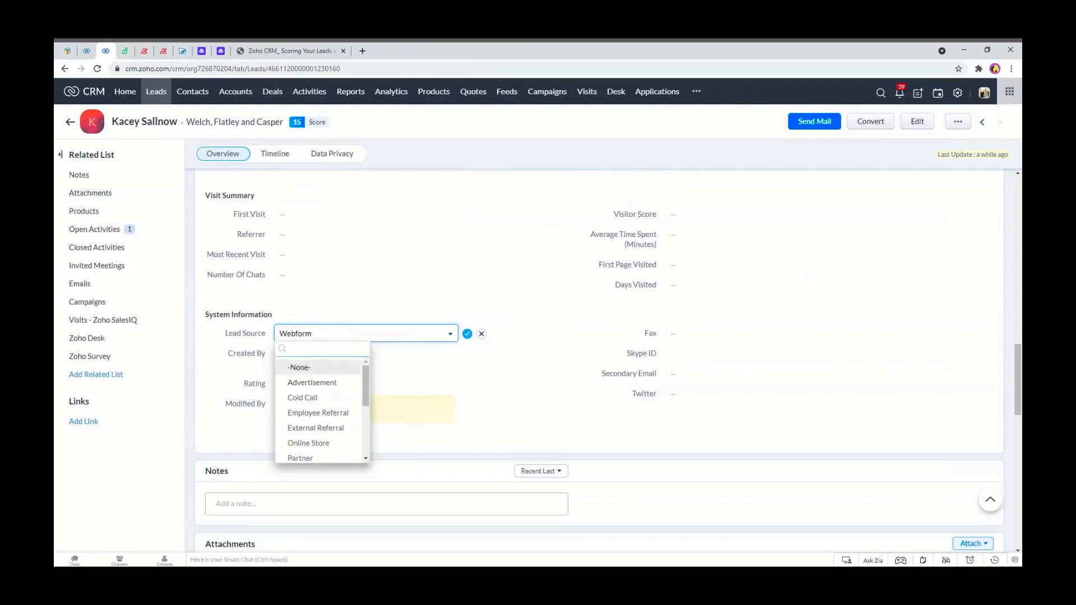
scroll(305, 409, down, 3)
scroll(306, 411, up, 3)
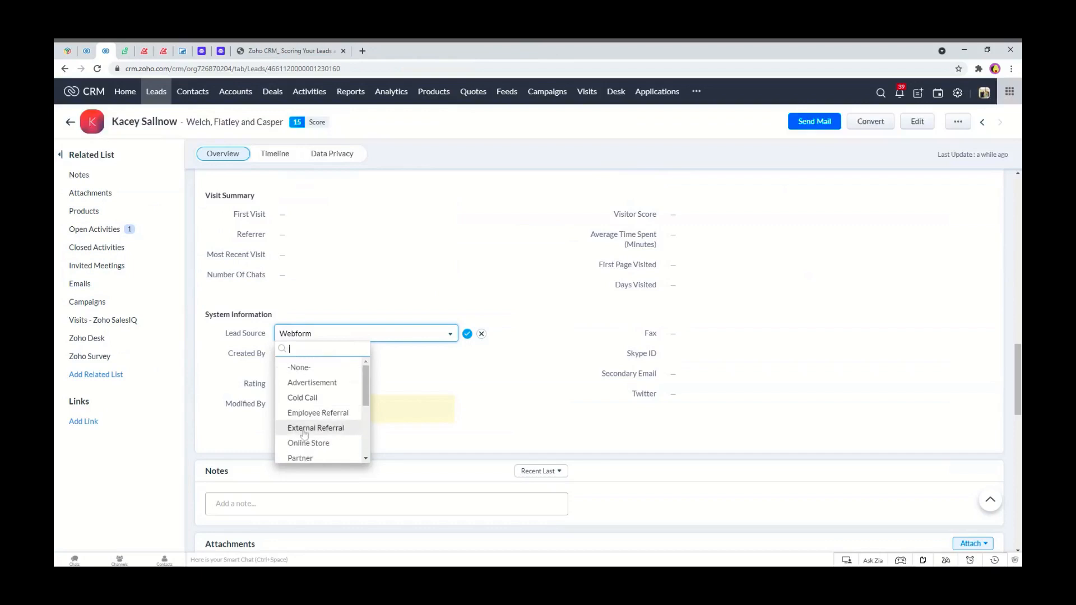
text(chat)
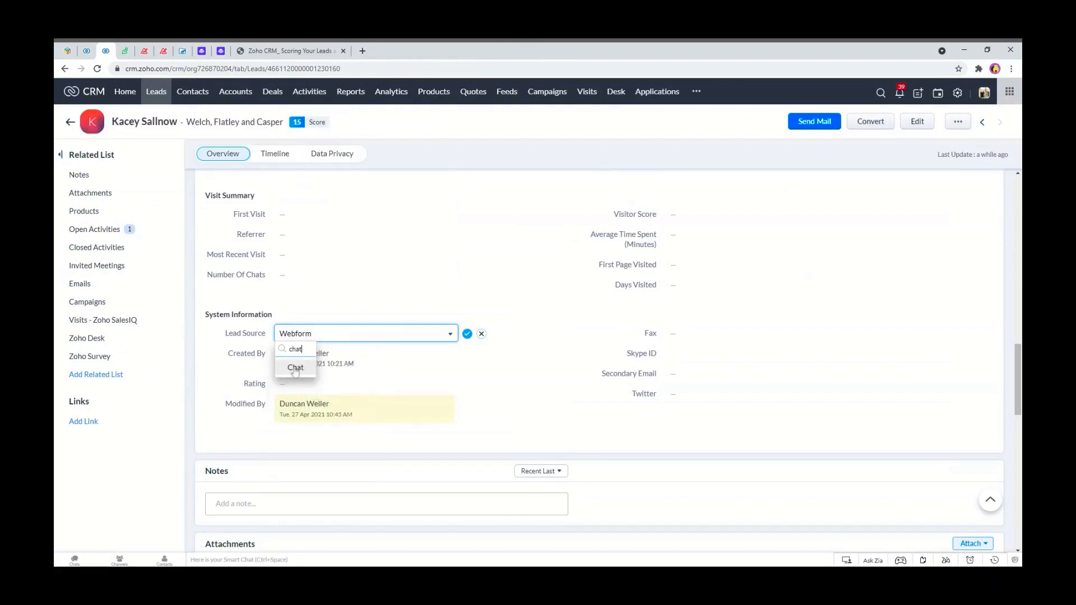
click(295, 369)
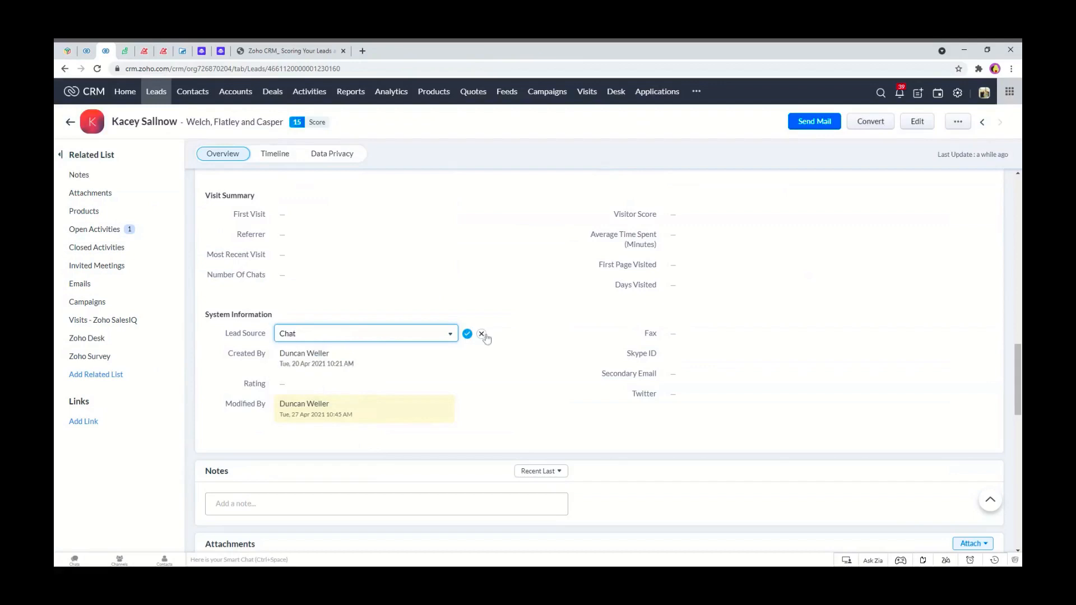
click(466, 334)
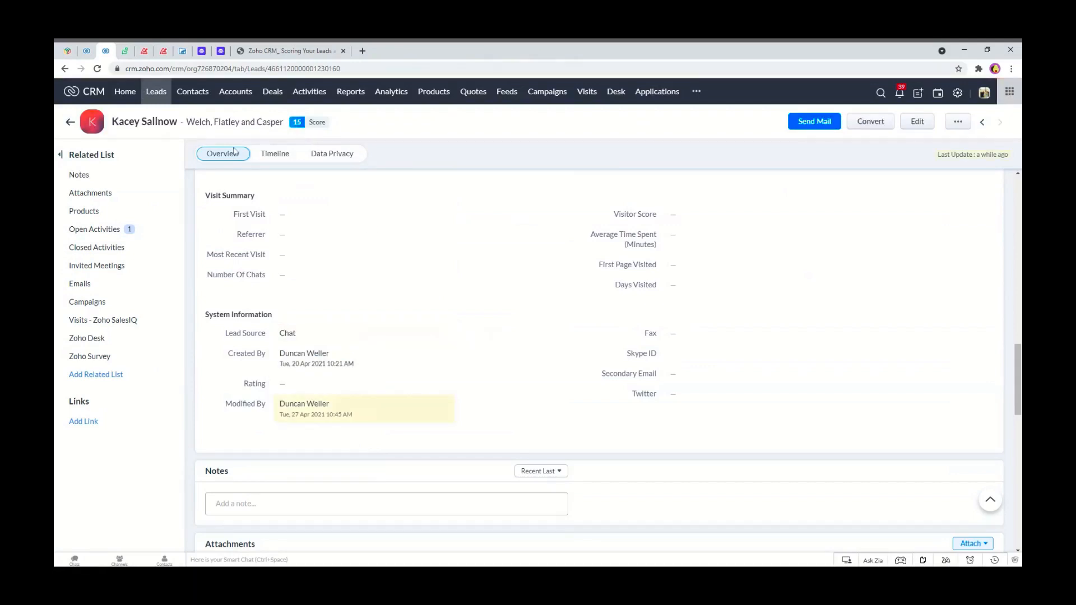
Review the Welch, Flatley and Casper lead's Timeline history and its open activities.
click(95, 73)
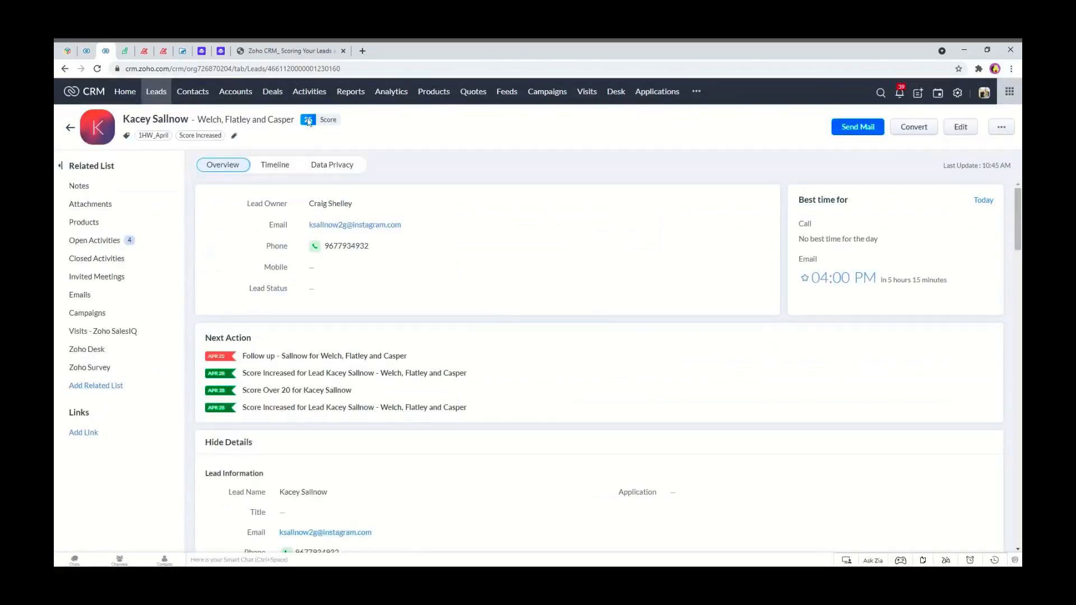
click(265, 168)
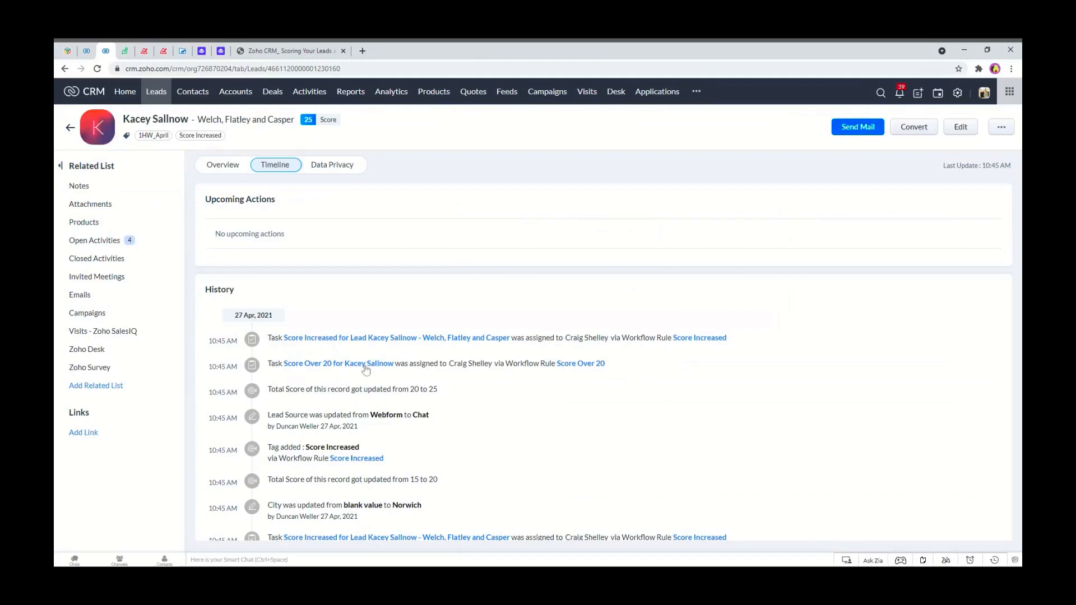
click(113, 247)
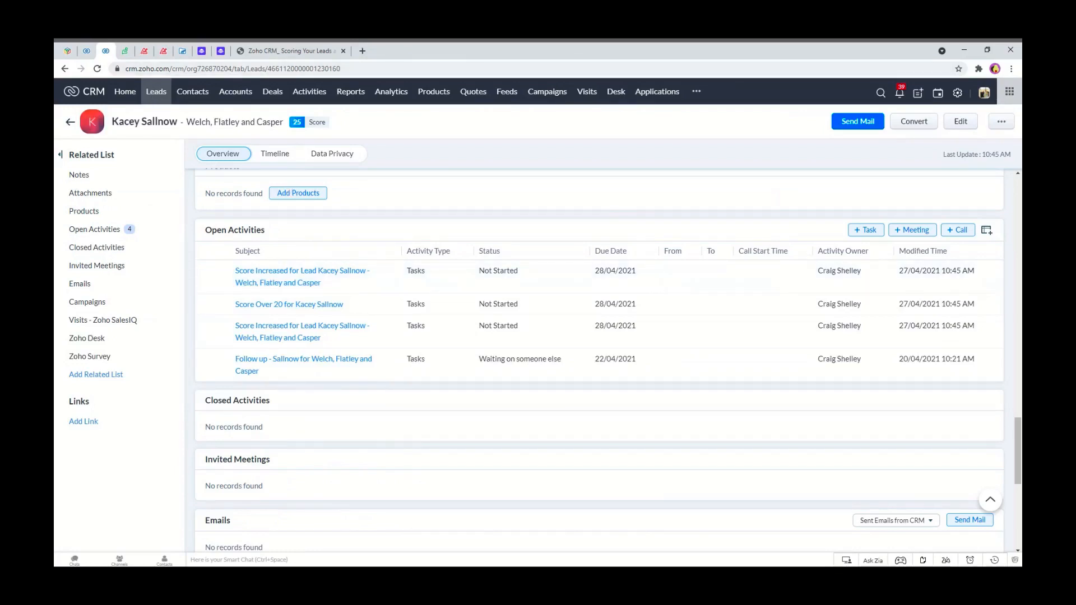
Clone the Lead Score 15 Plus view, set its Score criterion to >= 20 and save it as Lead Score 20 Plus.
click(156, 94)
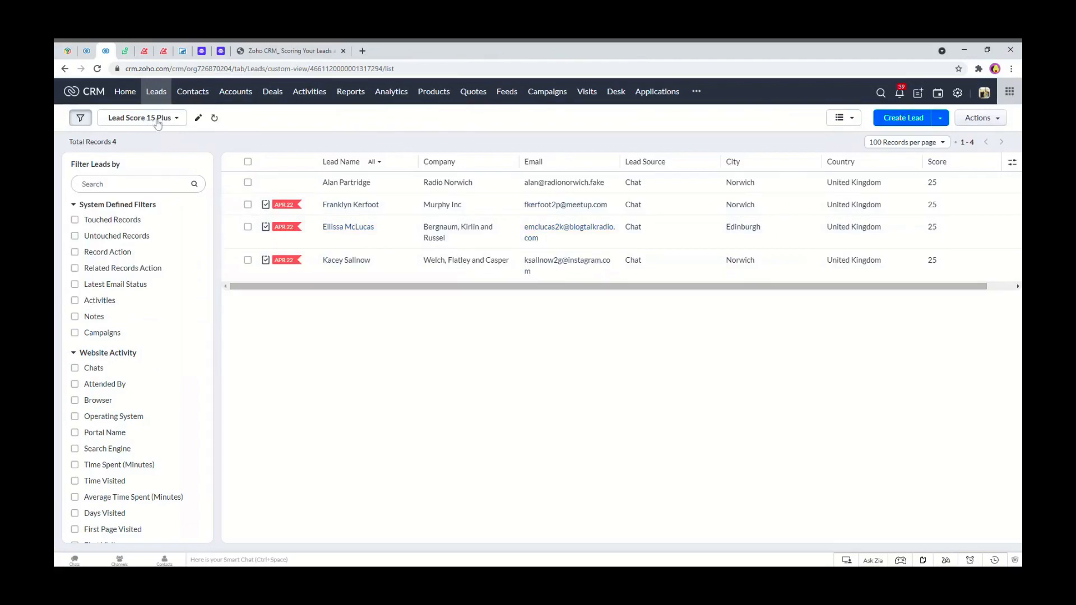
click(199, 119)
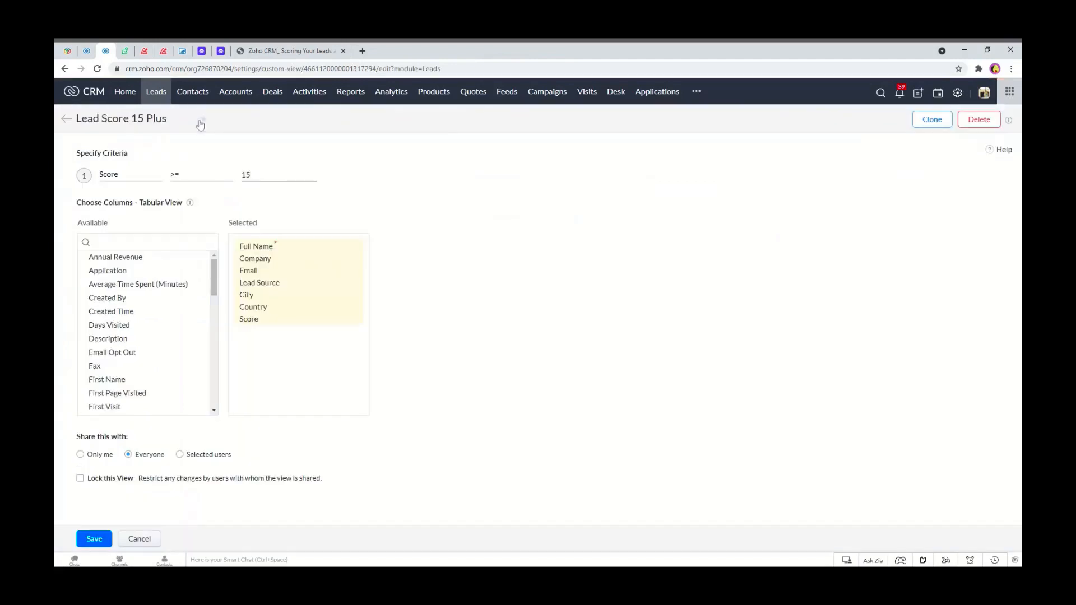
click(929, 126)
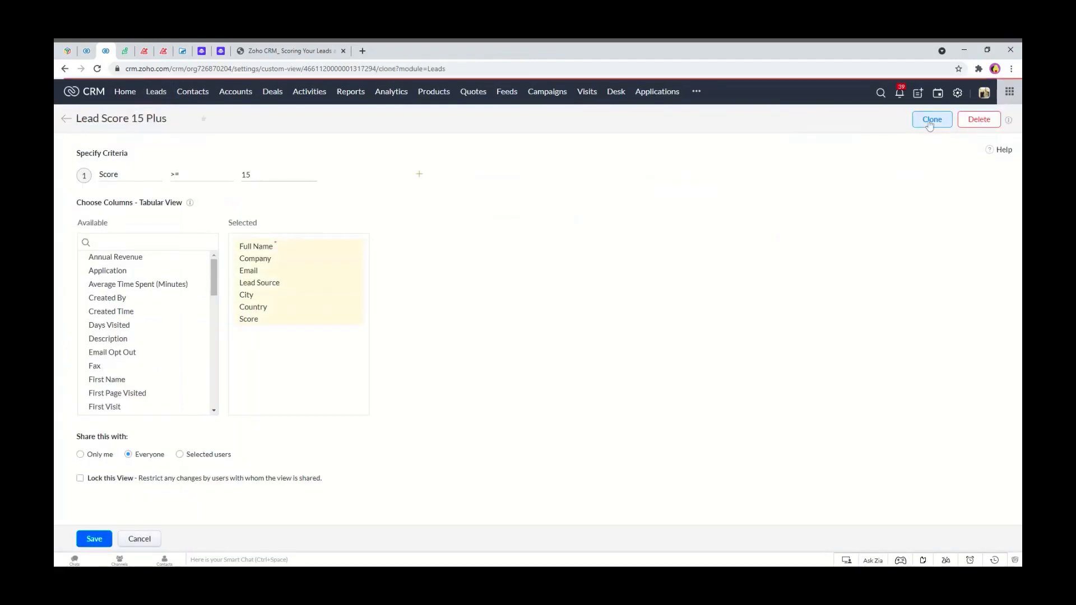
drag(252, 175, 240, 176)
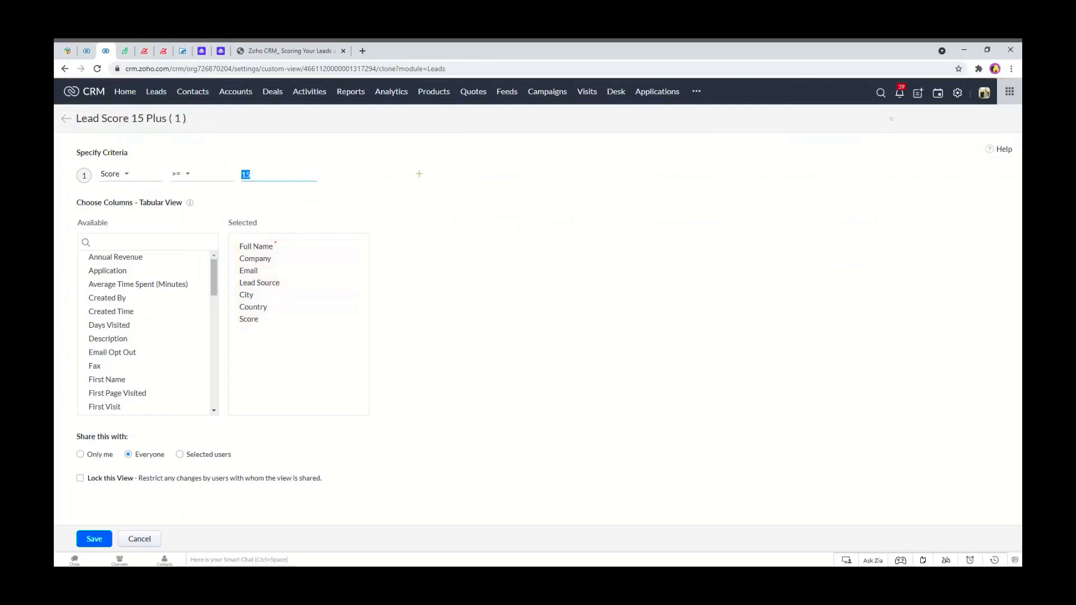
text(20)
drag(188, 119, 131, 119)
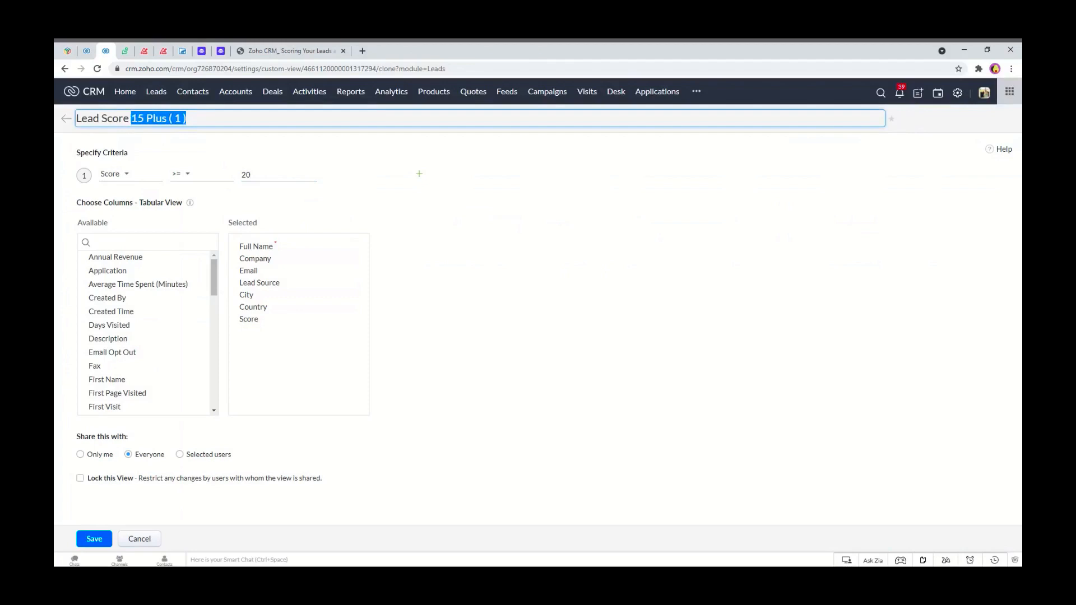
text(20 Plus)
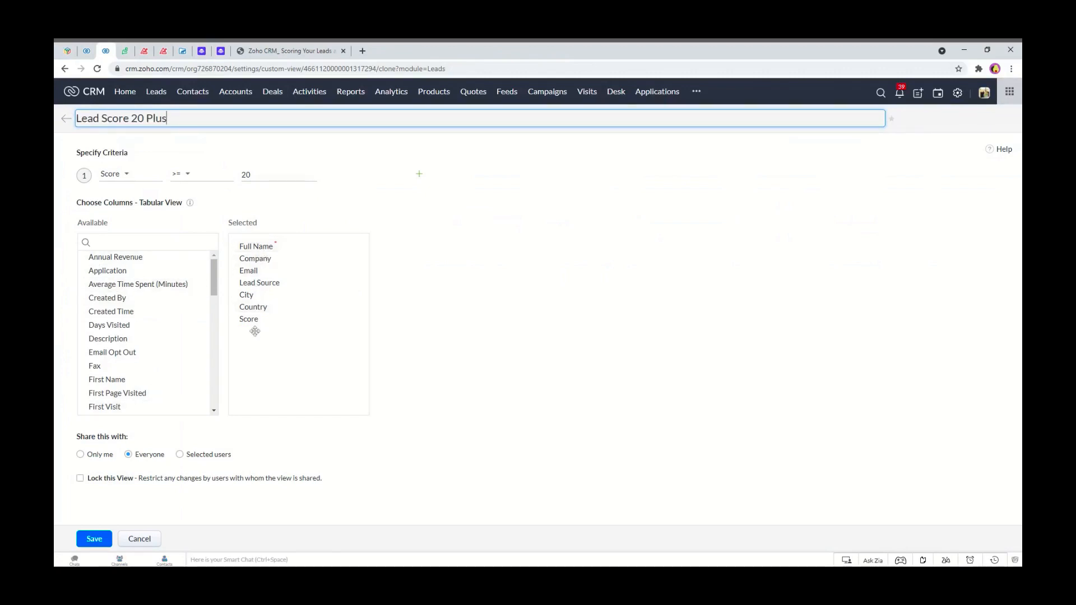
click(93, 540)
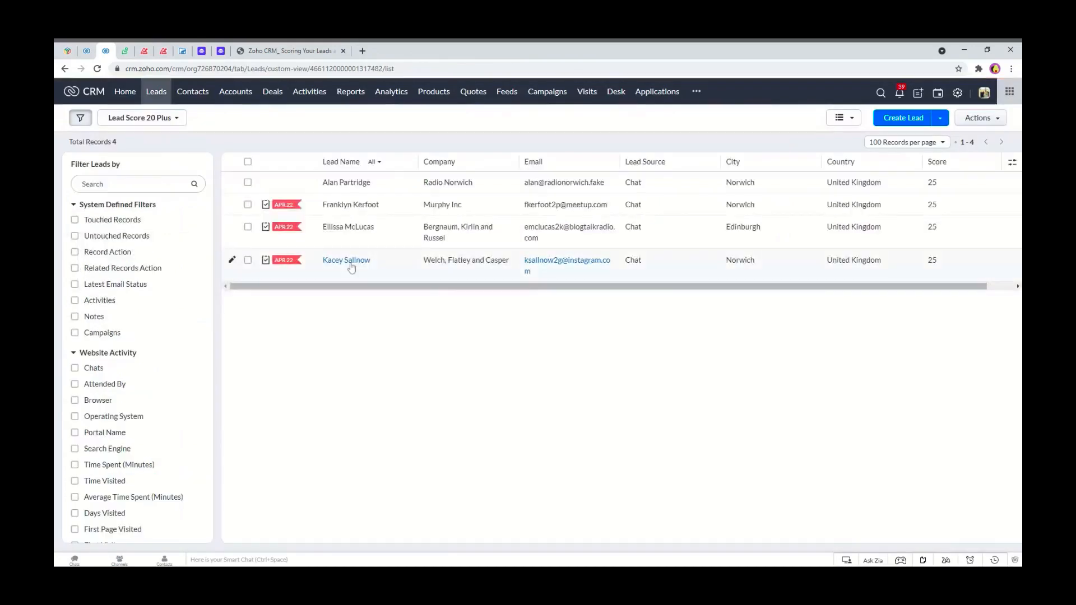
Switch between the Lead Score 15 Plus and Lead Score 20 Plus lead views to compare them.
click(177, 119)
click(155, 186)
click(180, 122)
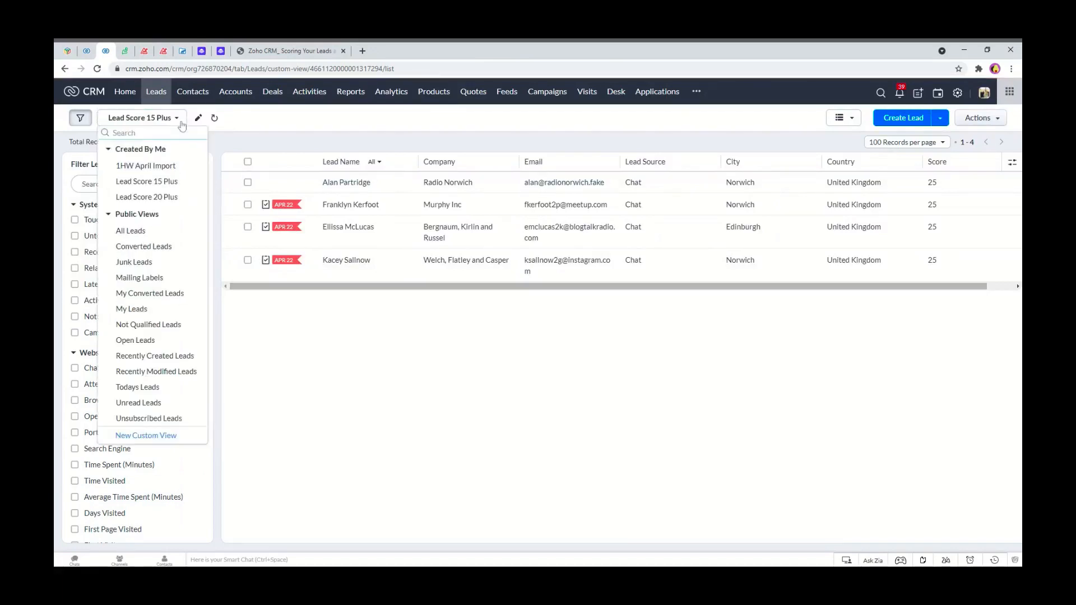
click(150, 198)
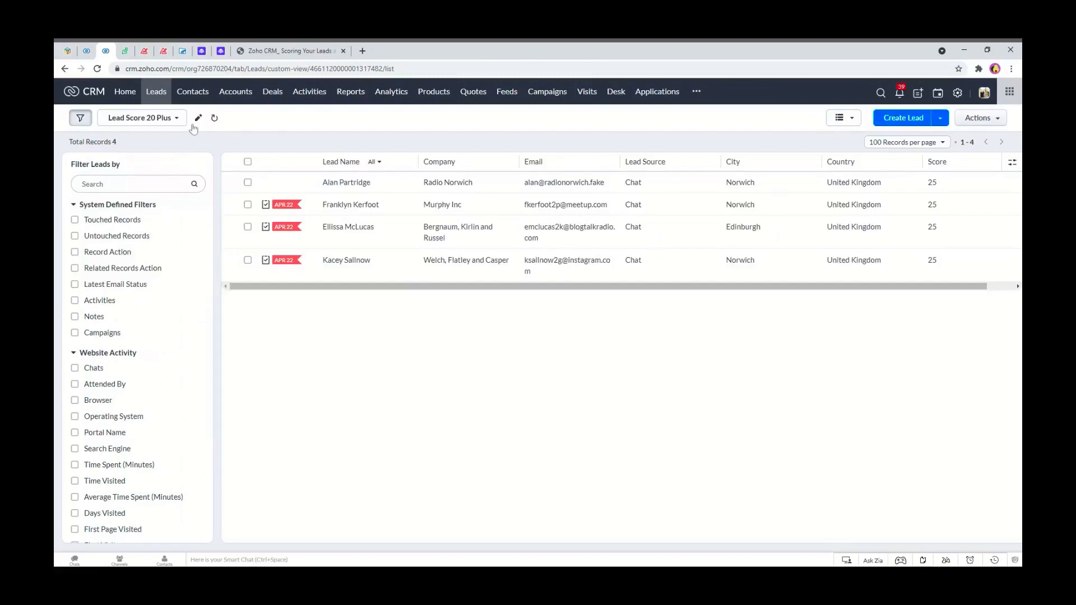
Edit the Lead Score 20 Plus view to filter Score between 20 and 30 and rename it Lead Score 20 to 30.
click(199, 119)
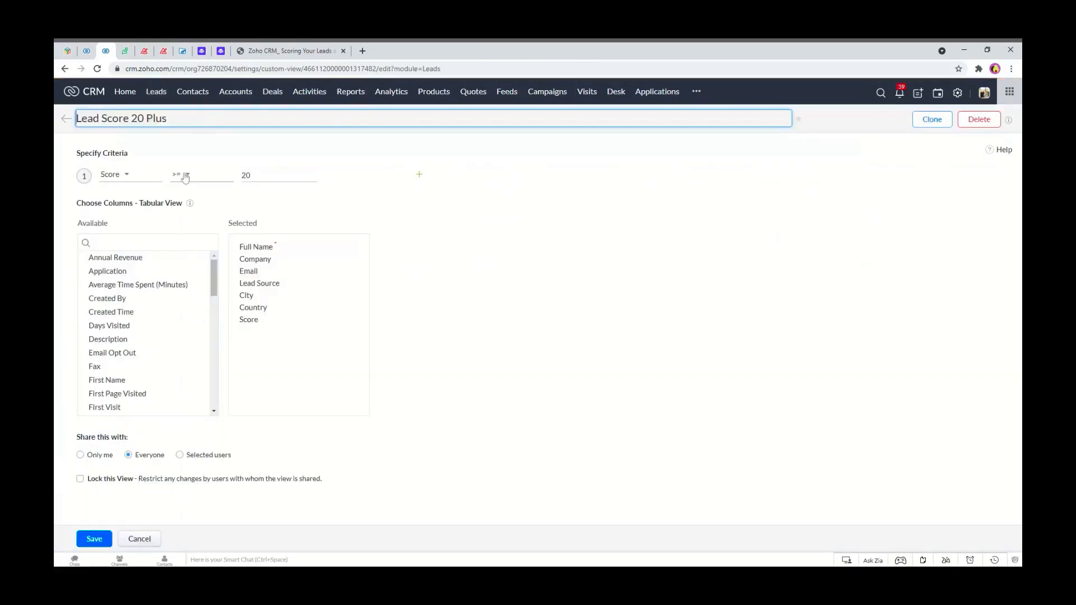
click(185, 176)
click(203, 297)
click(259, 175)
text(20)
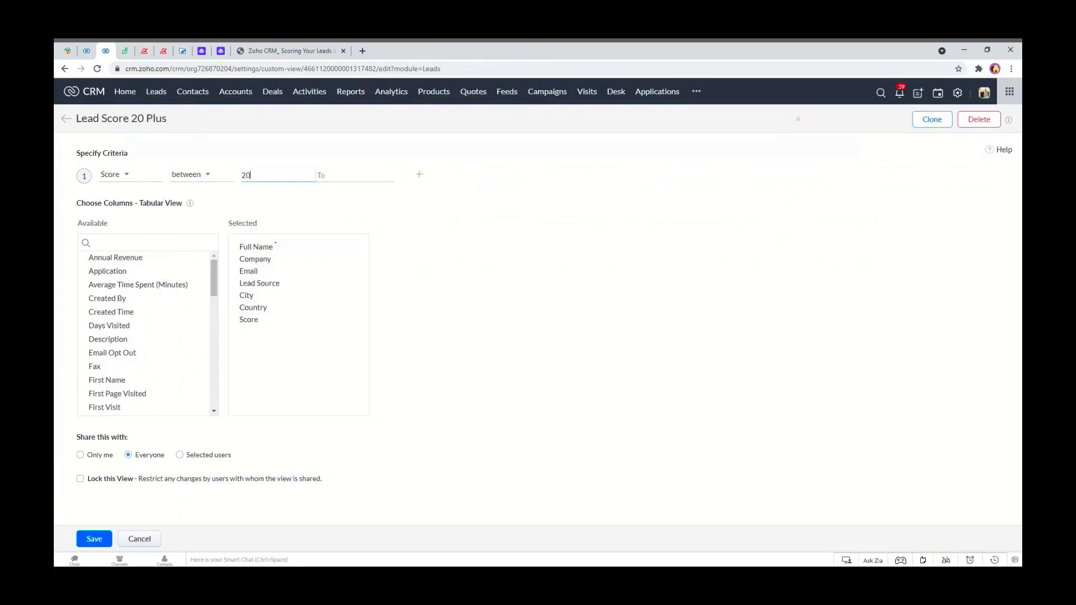
key(Tab)
text(30)
click(163, 118)
double_click(163, 118)
text(to 30)
click(103, 545)
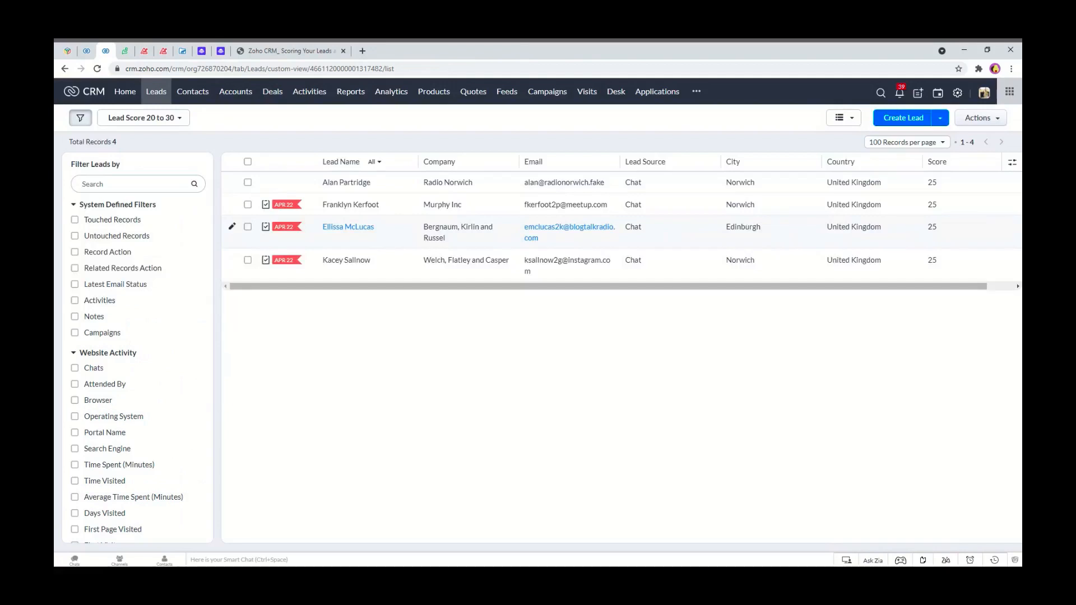
Browse the notification signals and feeds, the reminders panel and the account panel, then close them.
click(900, 95)
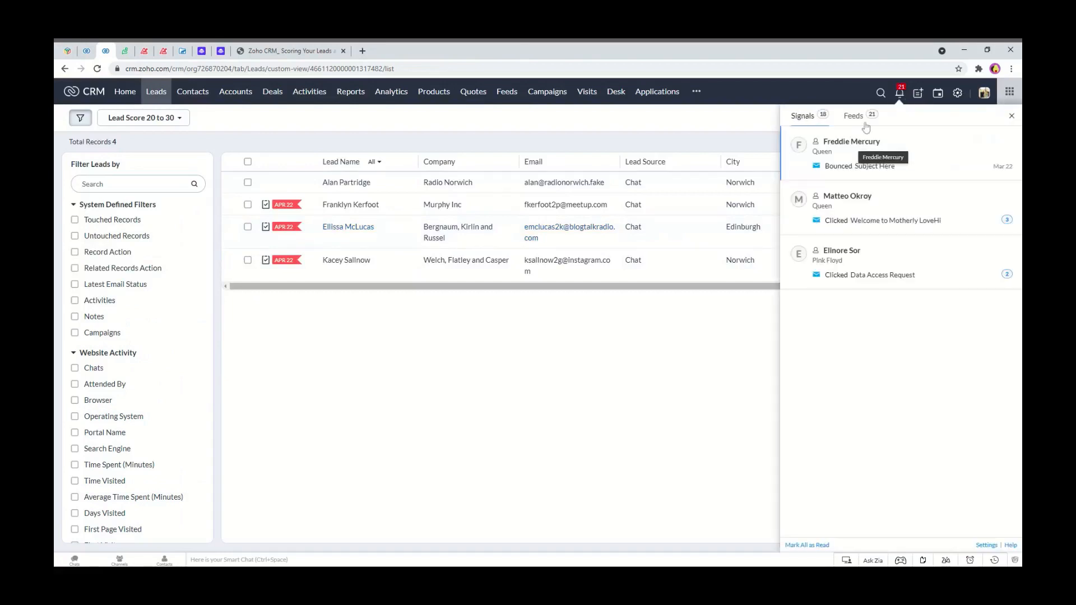
click(858, 116)
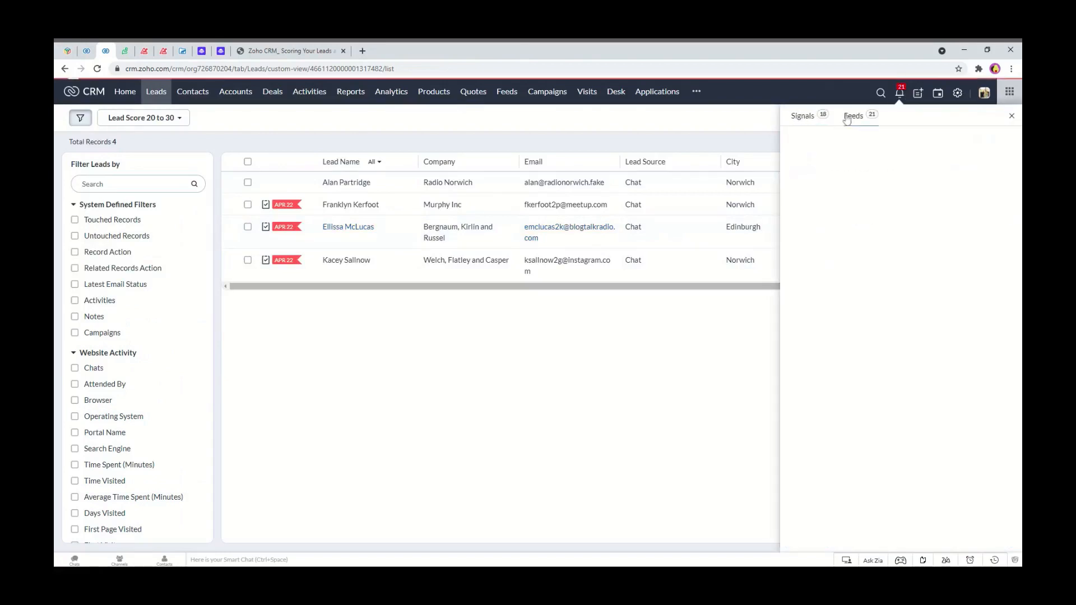
click(812, 121)
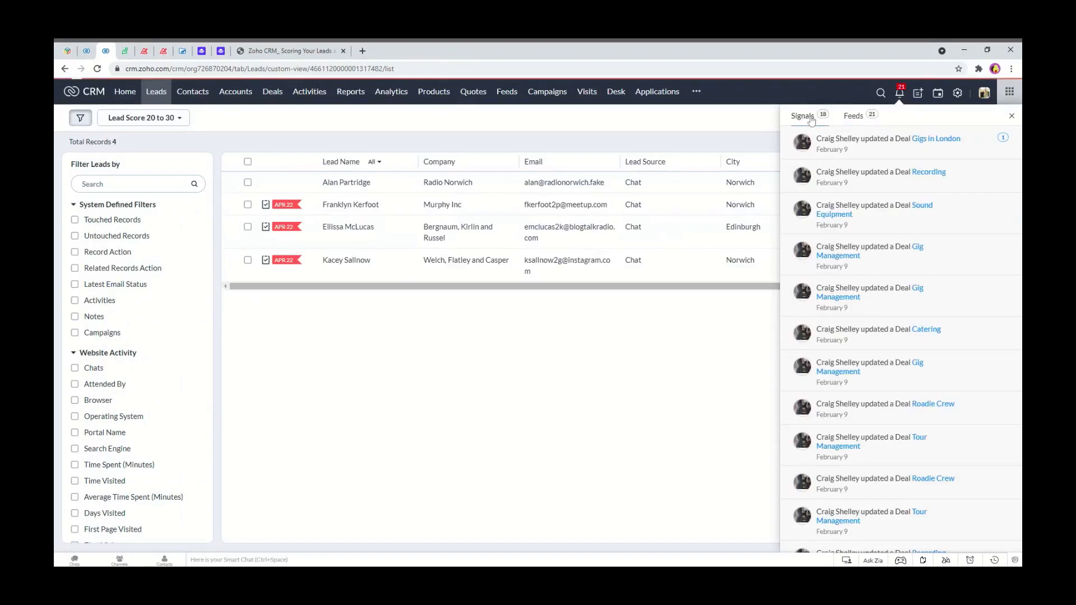
click(970, 562)
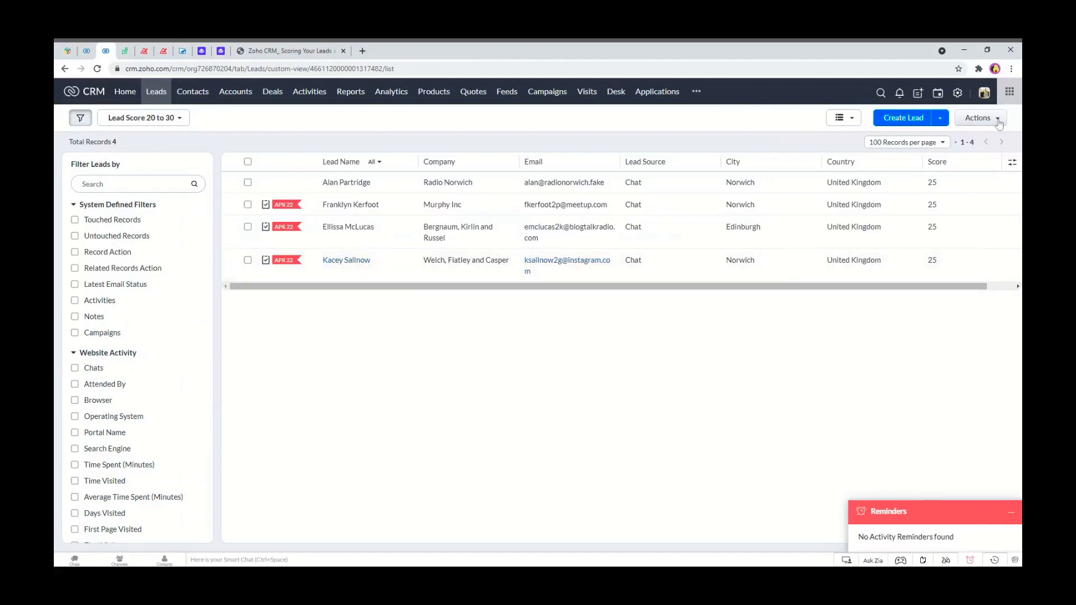
click(984, 93)
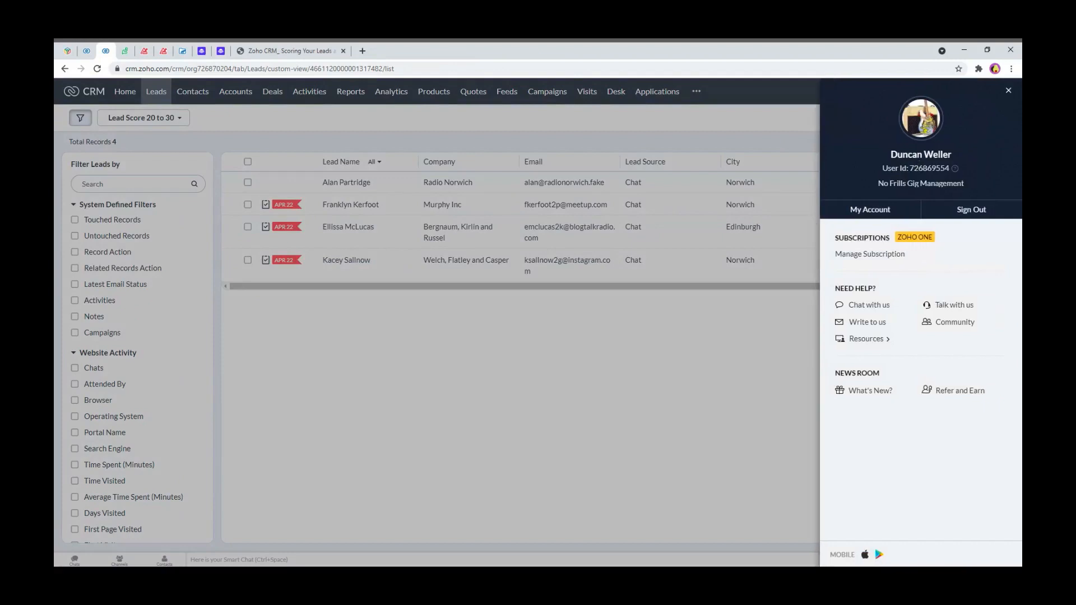
click(1002, 85)
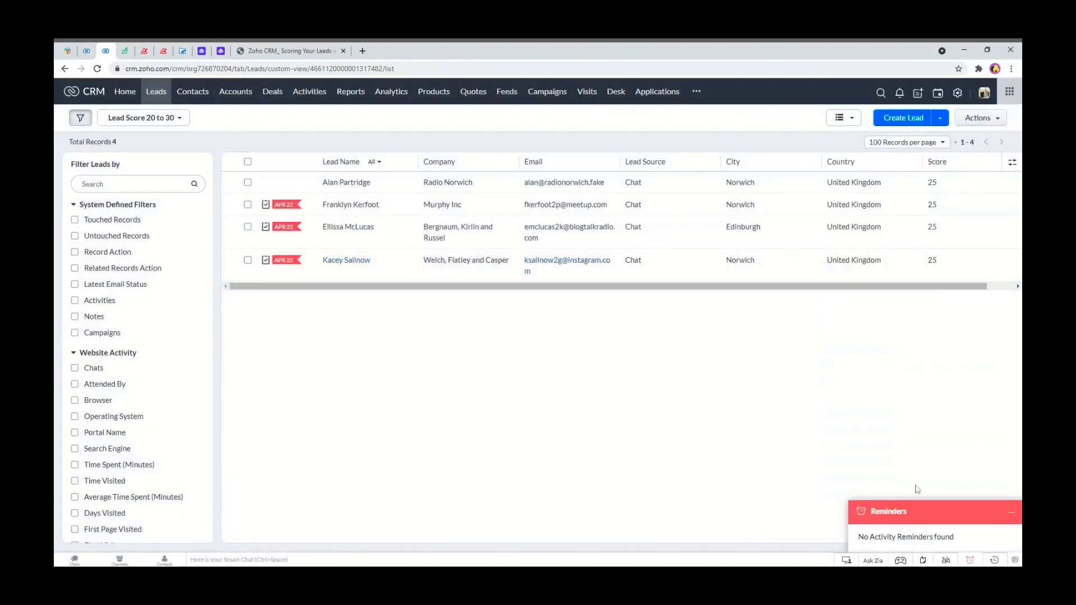
click(1012, 519)
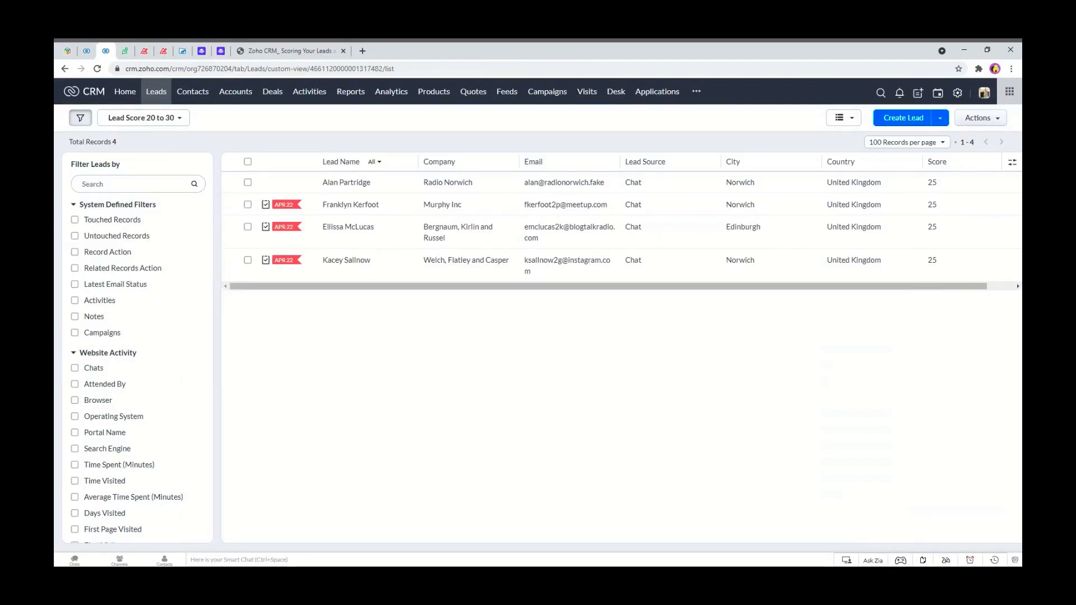
Switch to the browser tab with the Zoho CRM scoring PDF presentation.
click(303, 50)
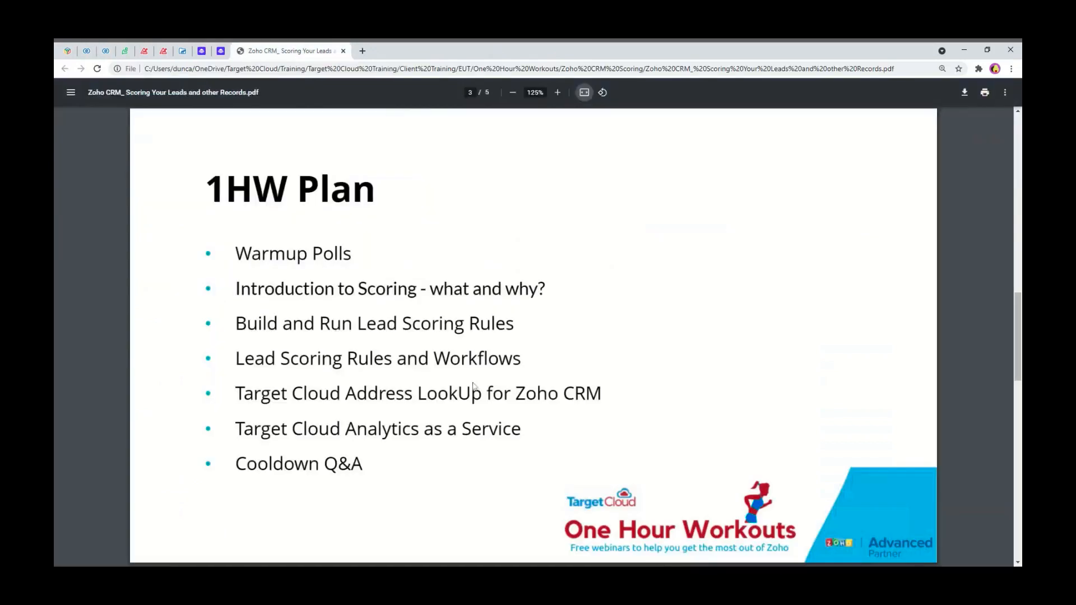